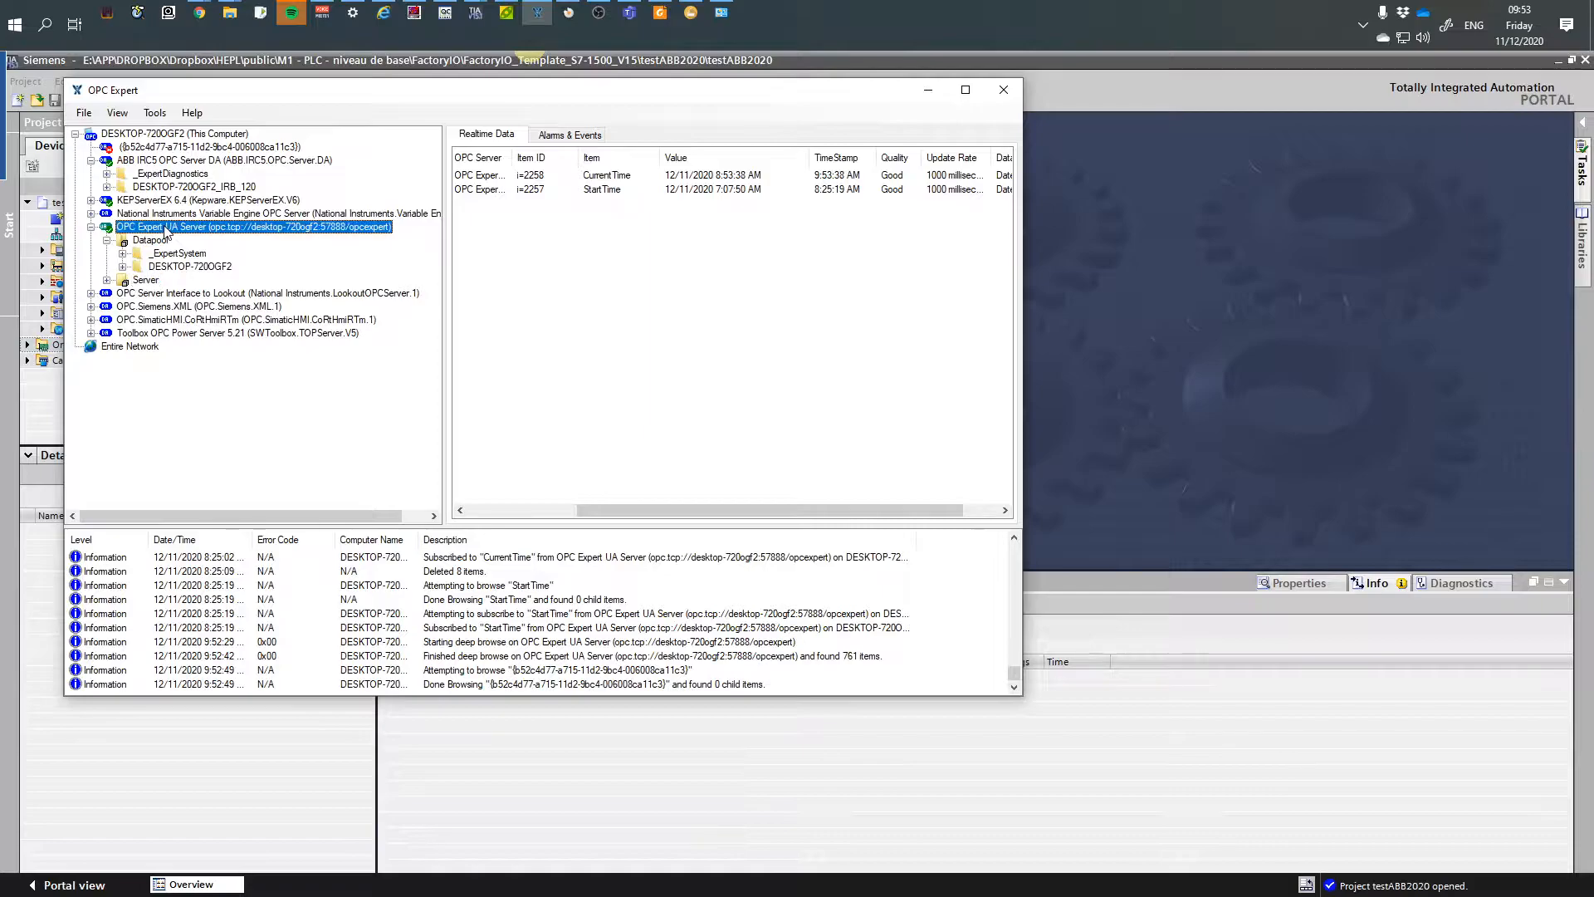
# - Examine the items in the Server folder of the OPC Expert UA Server
pyautogui.click(146, 282)
pyautogui.click(107, 280)
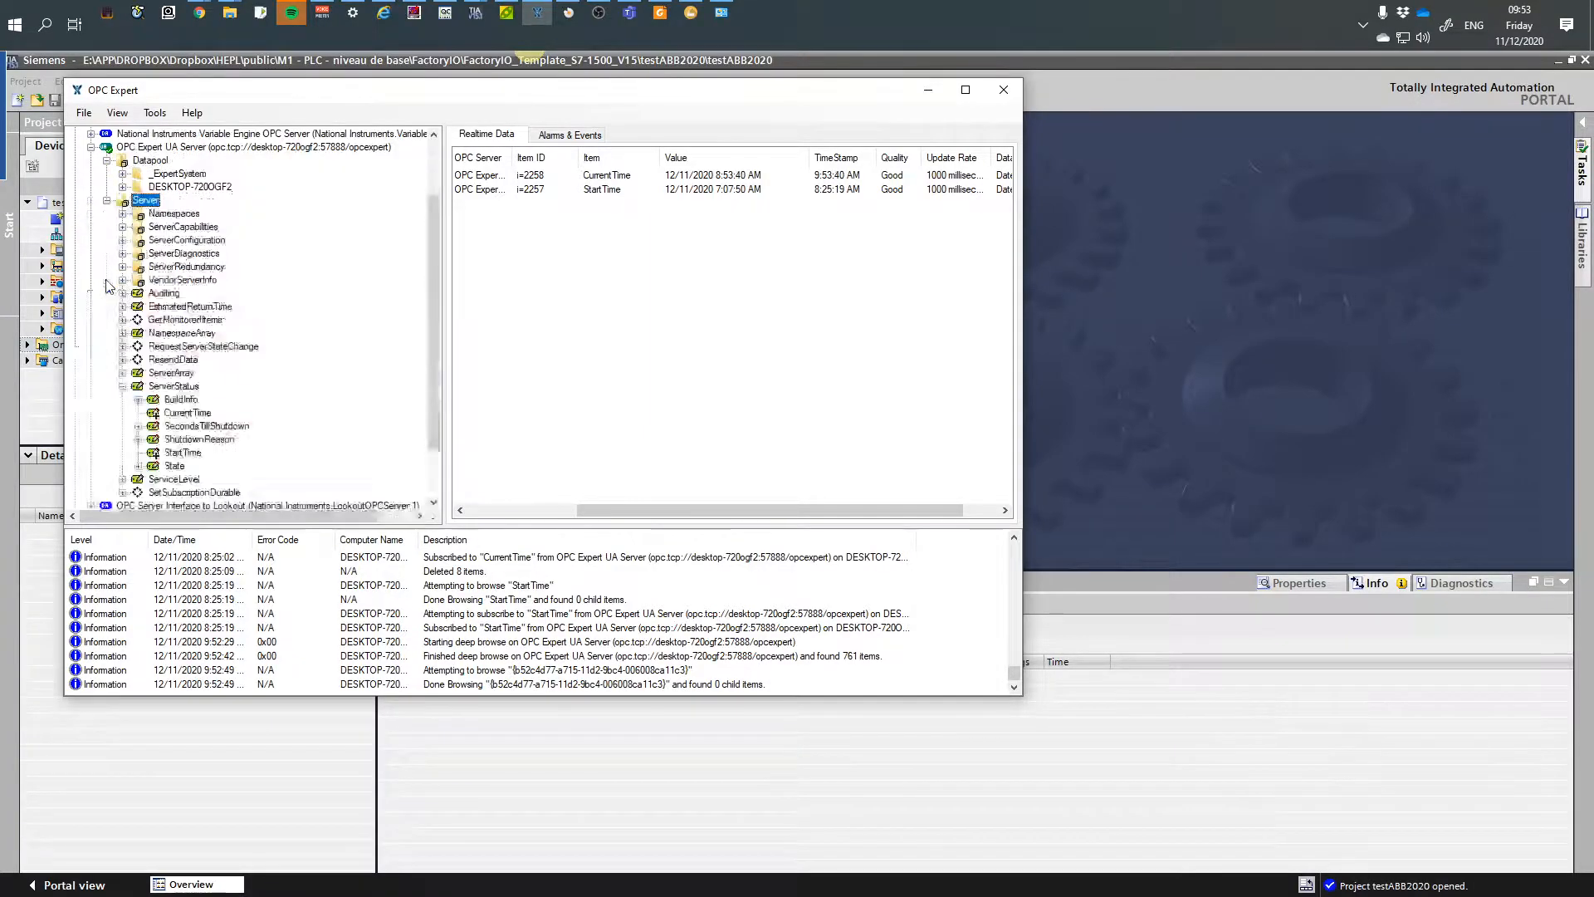
pyautogui.click(109, 206)
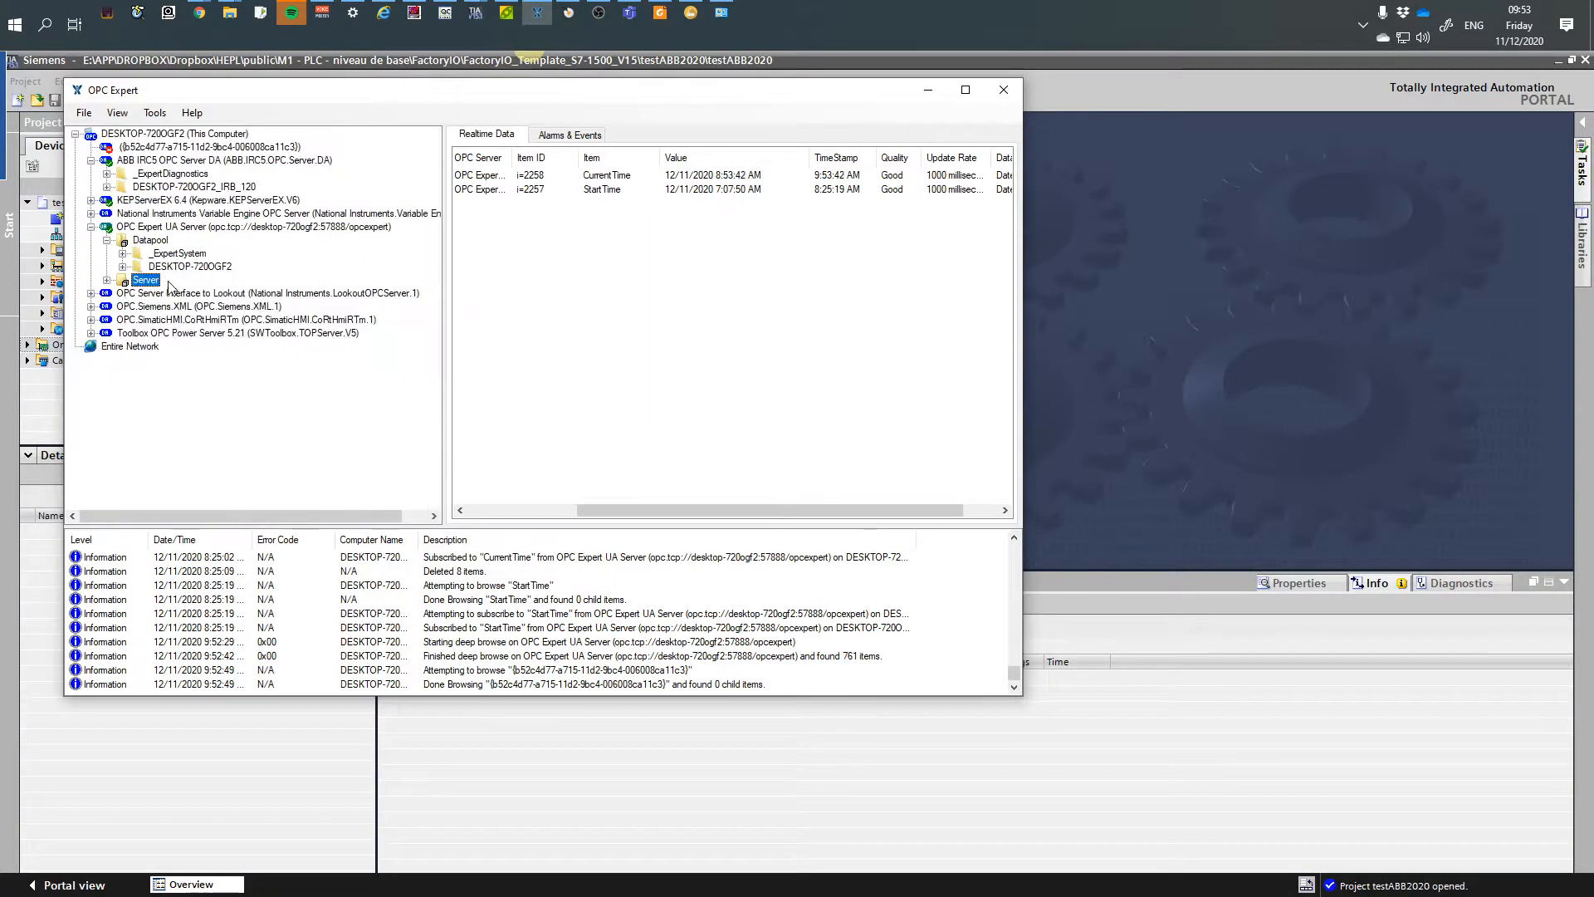
pyautogui.rightClick(168, 230)
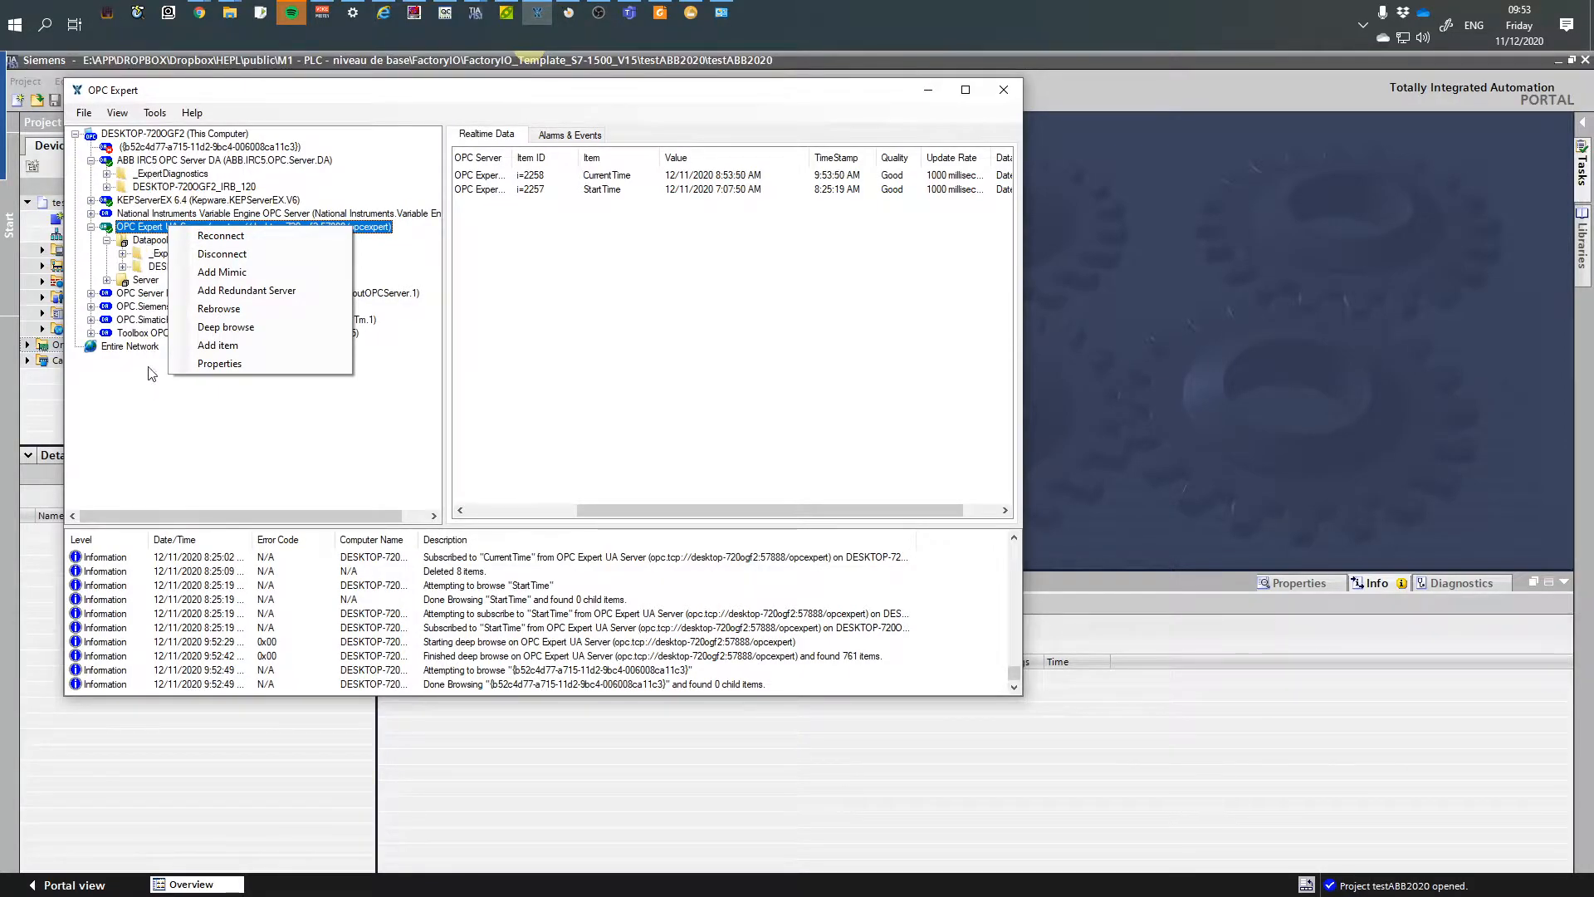
pyautogui.click(145, 280)
pyautogui.doubleClick(146, 280)
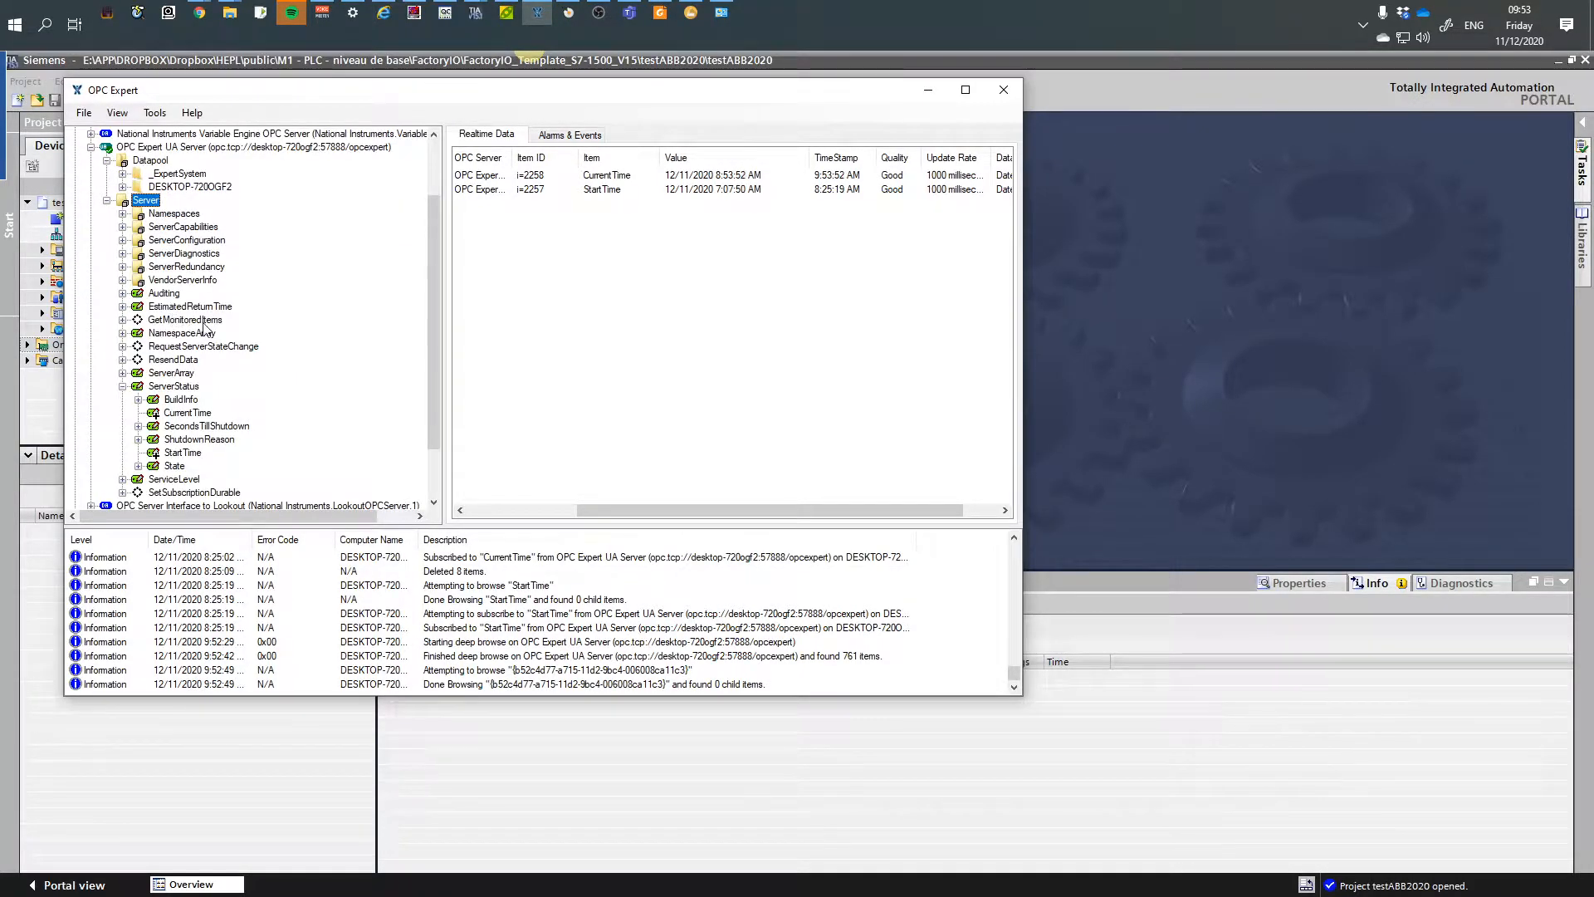
pyautogui.scroll(-1, 208, 335)
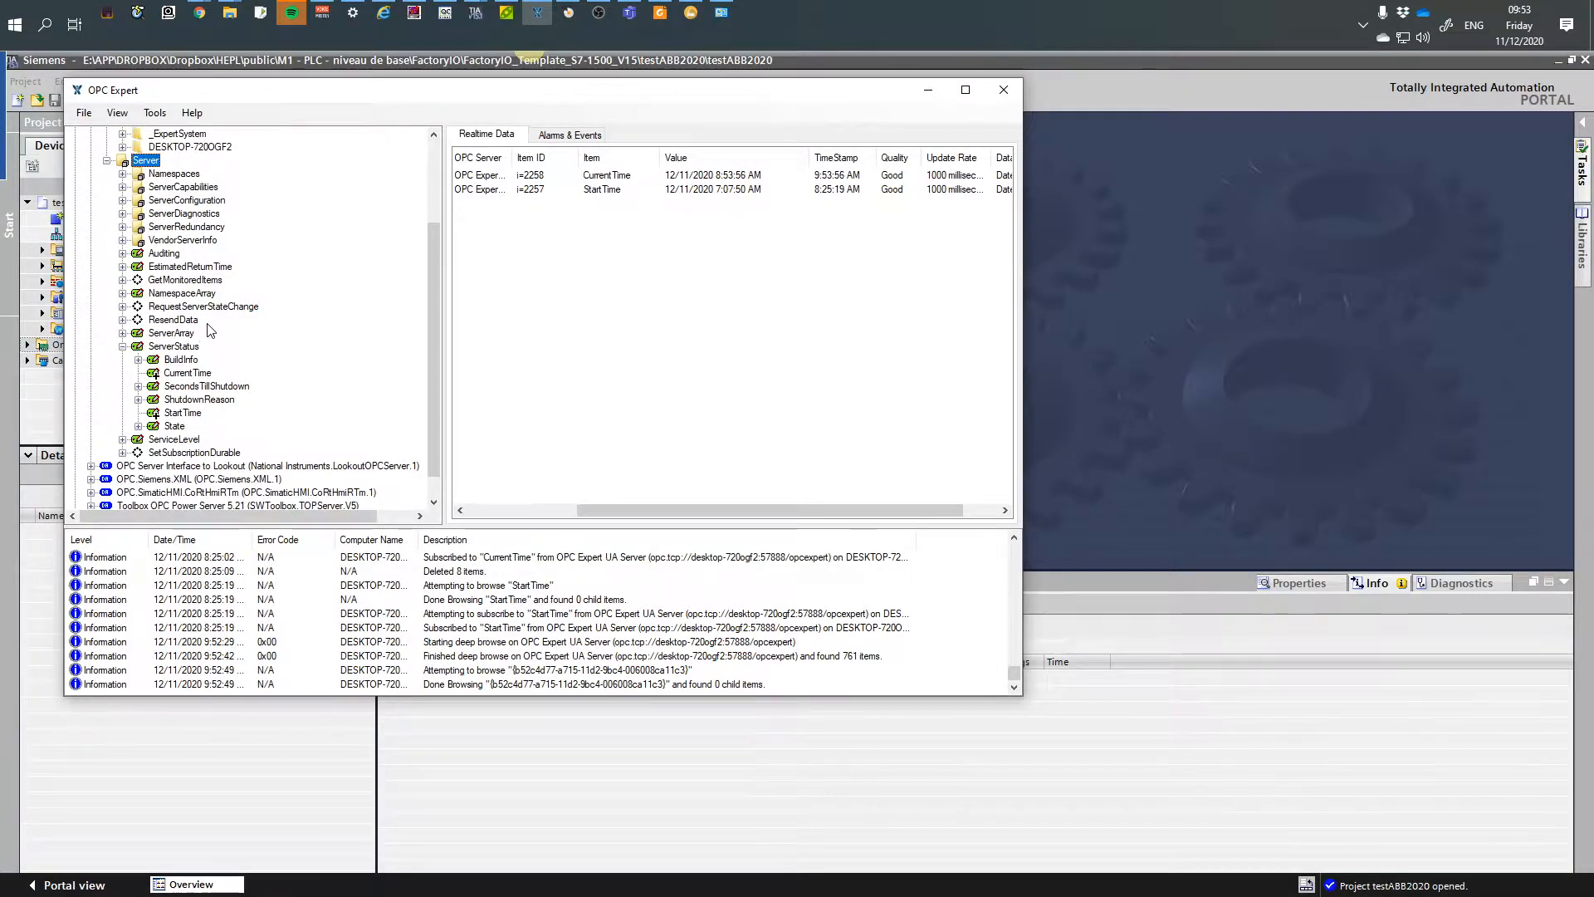
pyautogui.scroll(2, 208, 329)
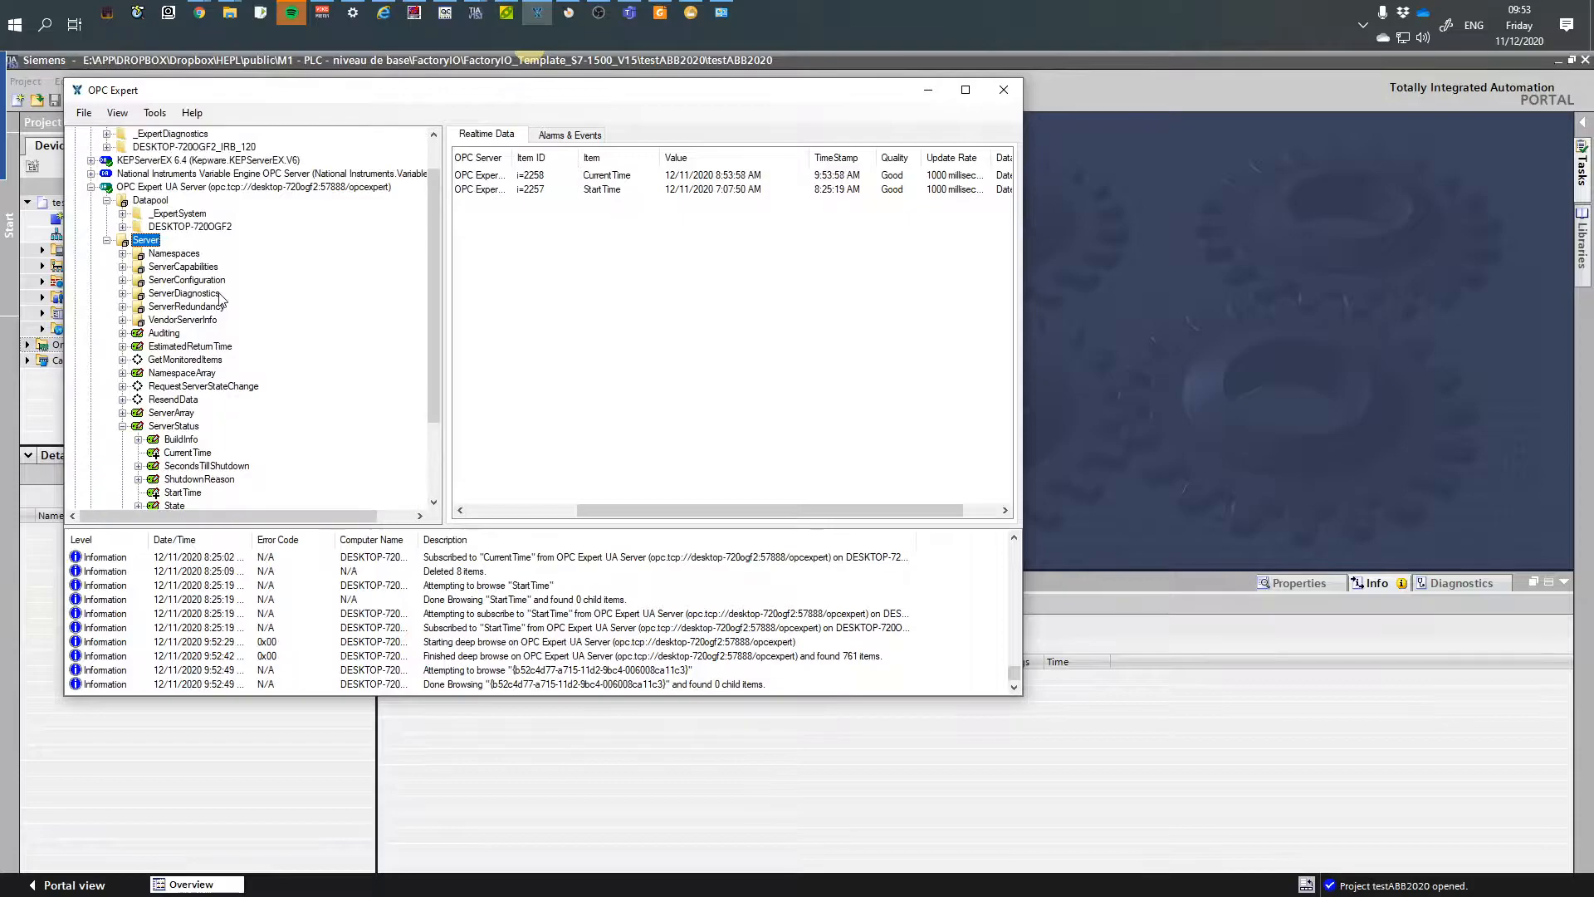
# - Expand the UA server's Datapool down to the IOSIGNALS folder of the IRB_120 controller under ABB.IRC5.OPC.Server.DA
pyautogui.click(123, 226)
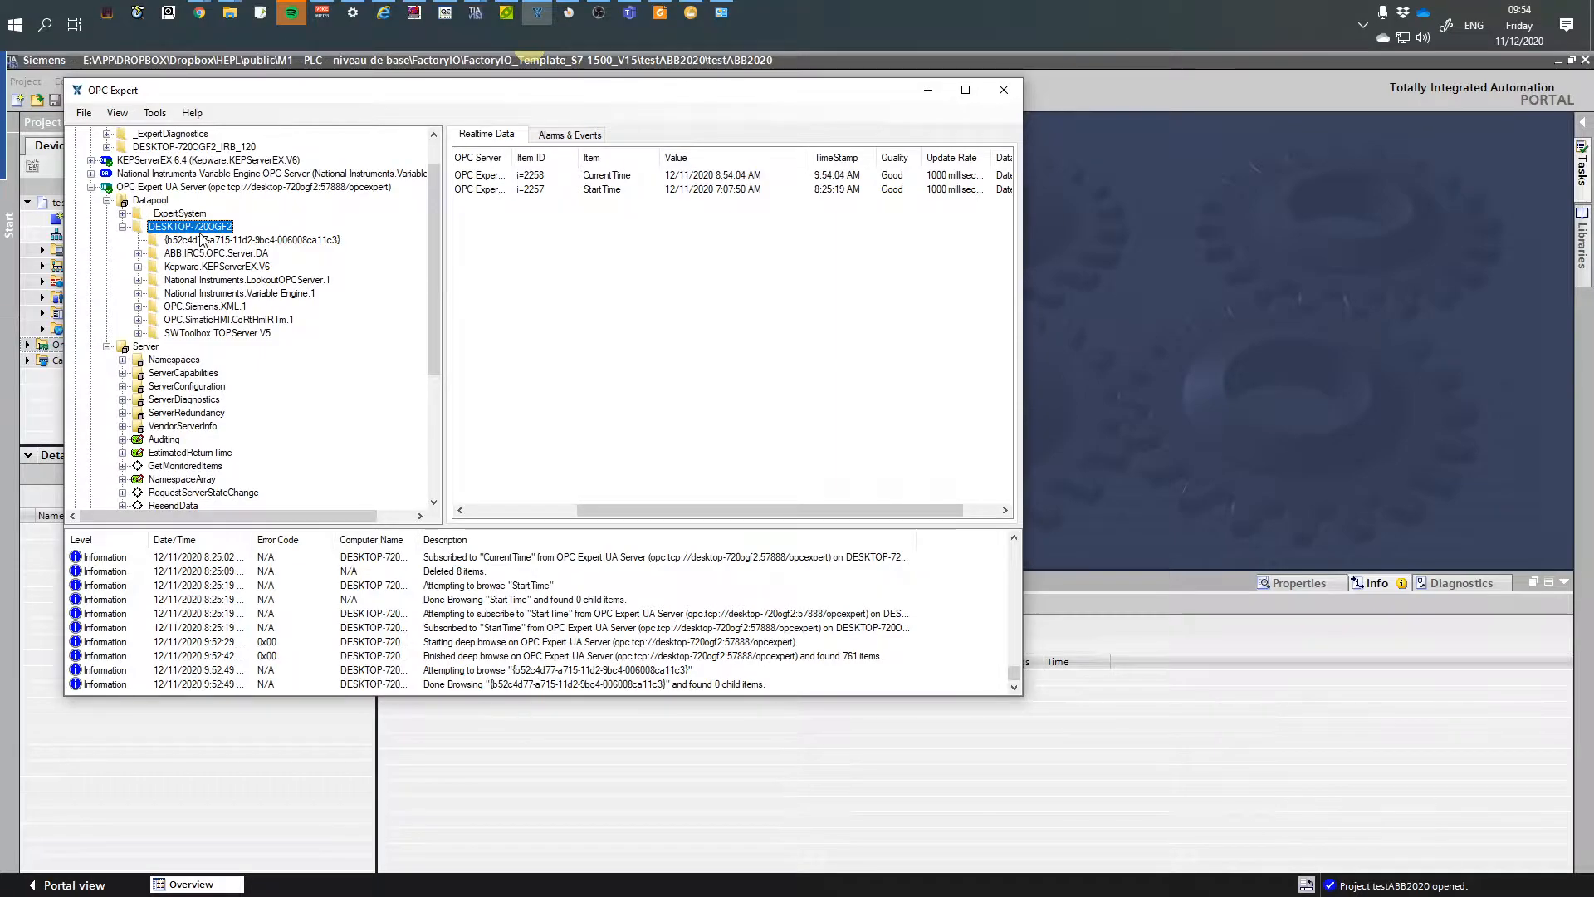
pyautogui.click(122, 213)
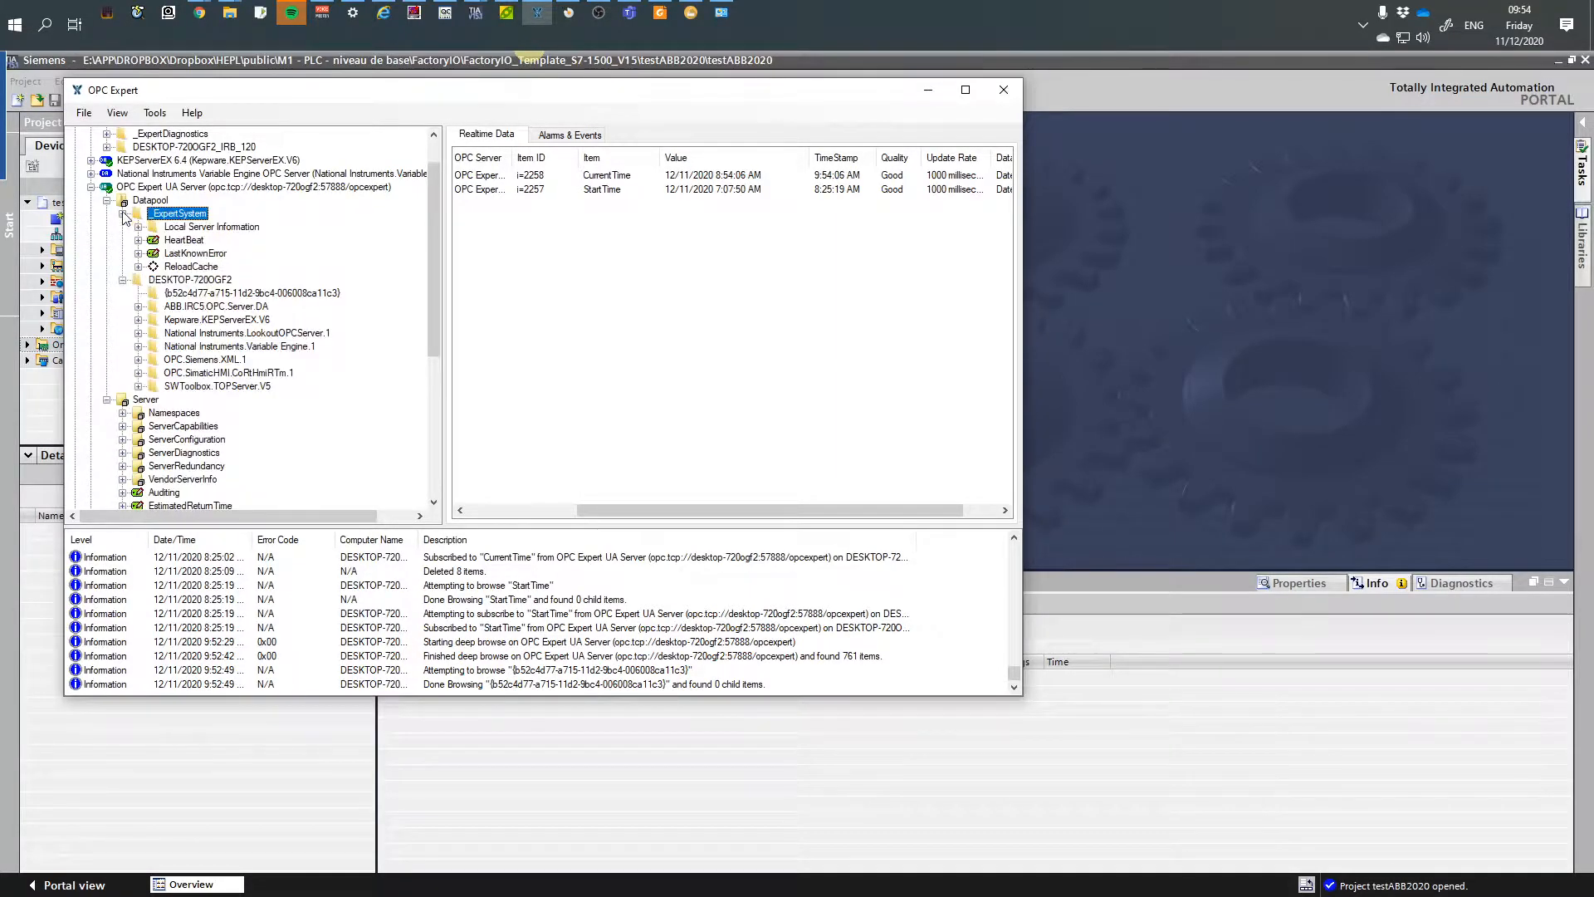
pyautogui.click(122, 214)
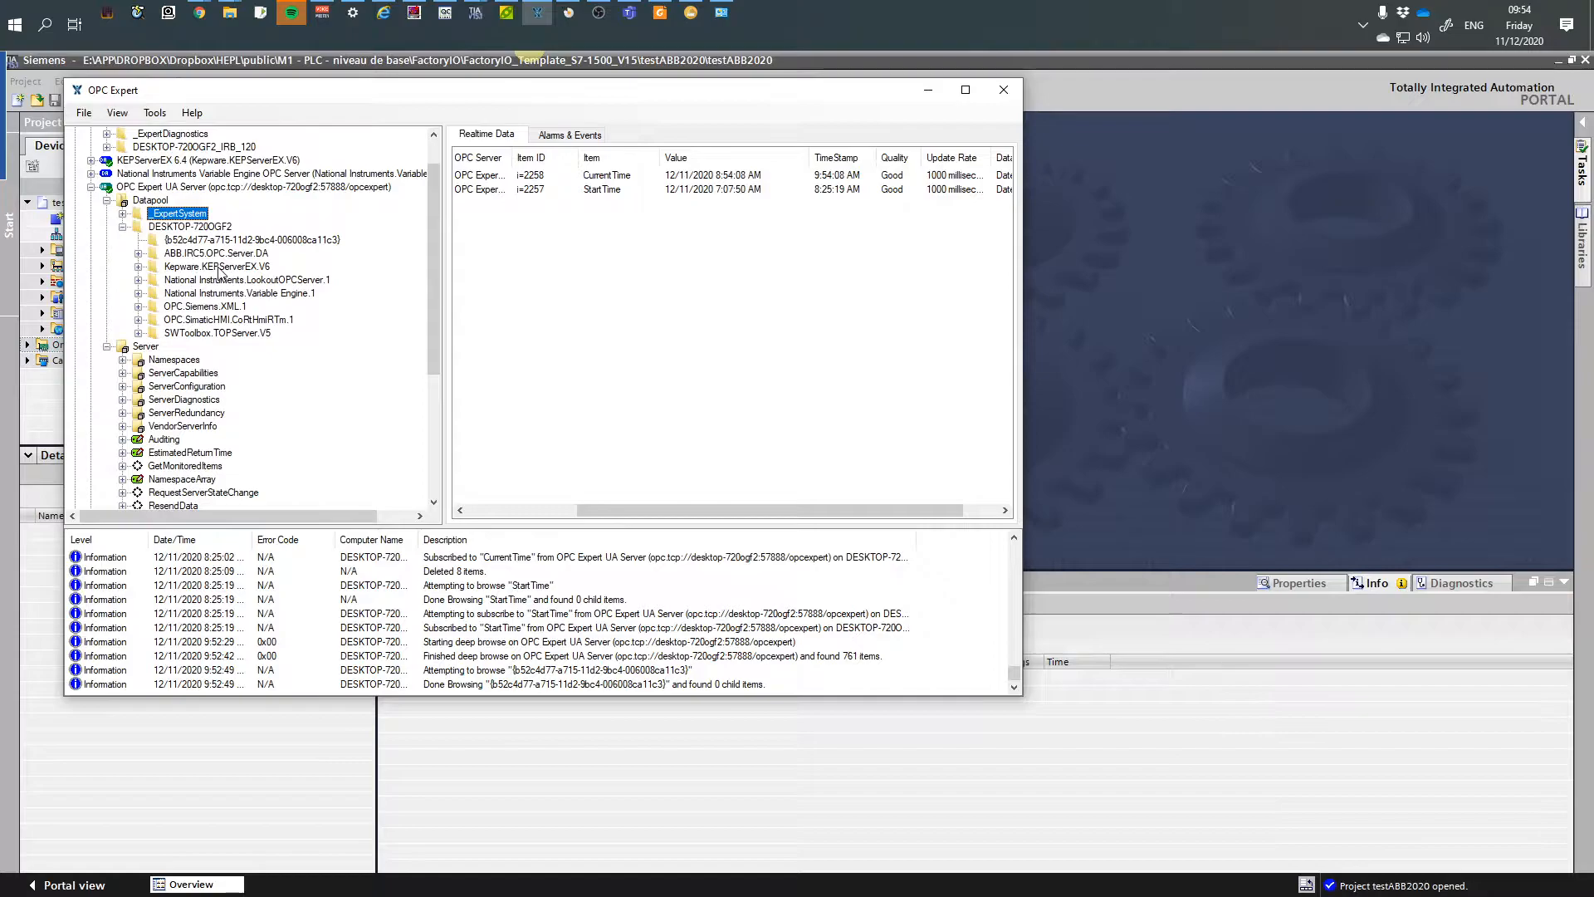
pyautogui.click(189, 255)
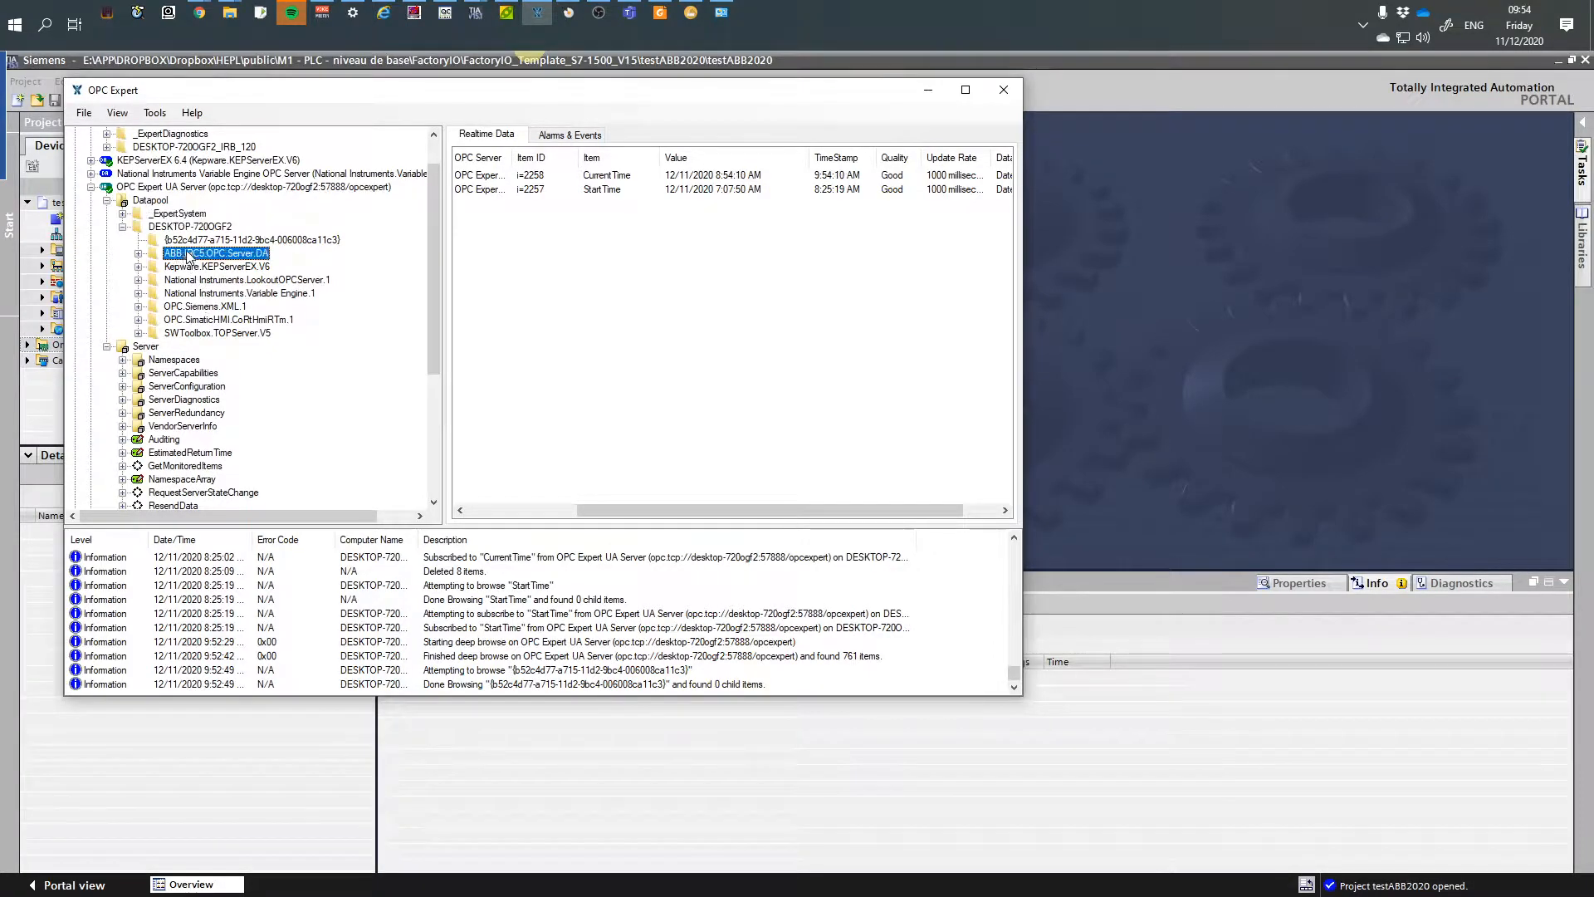
pyautogui.click(143, 254)
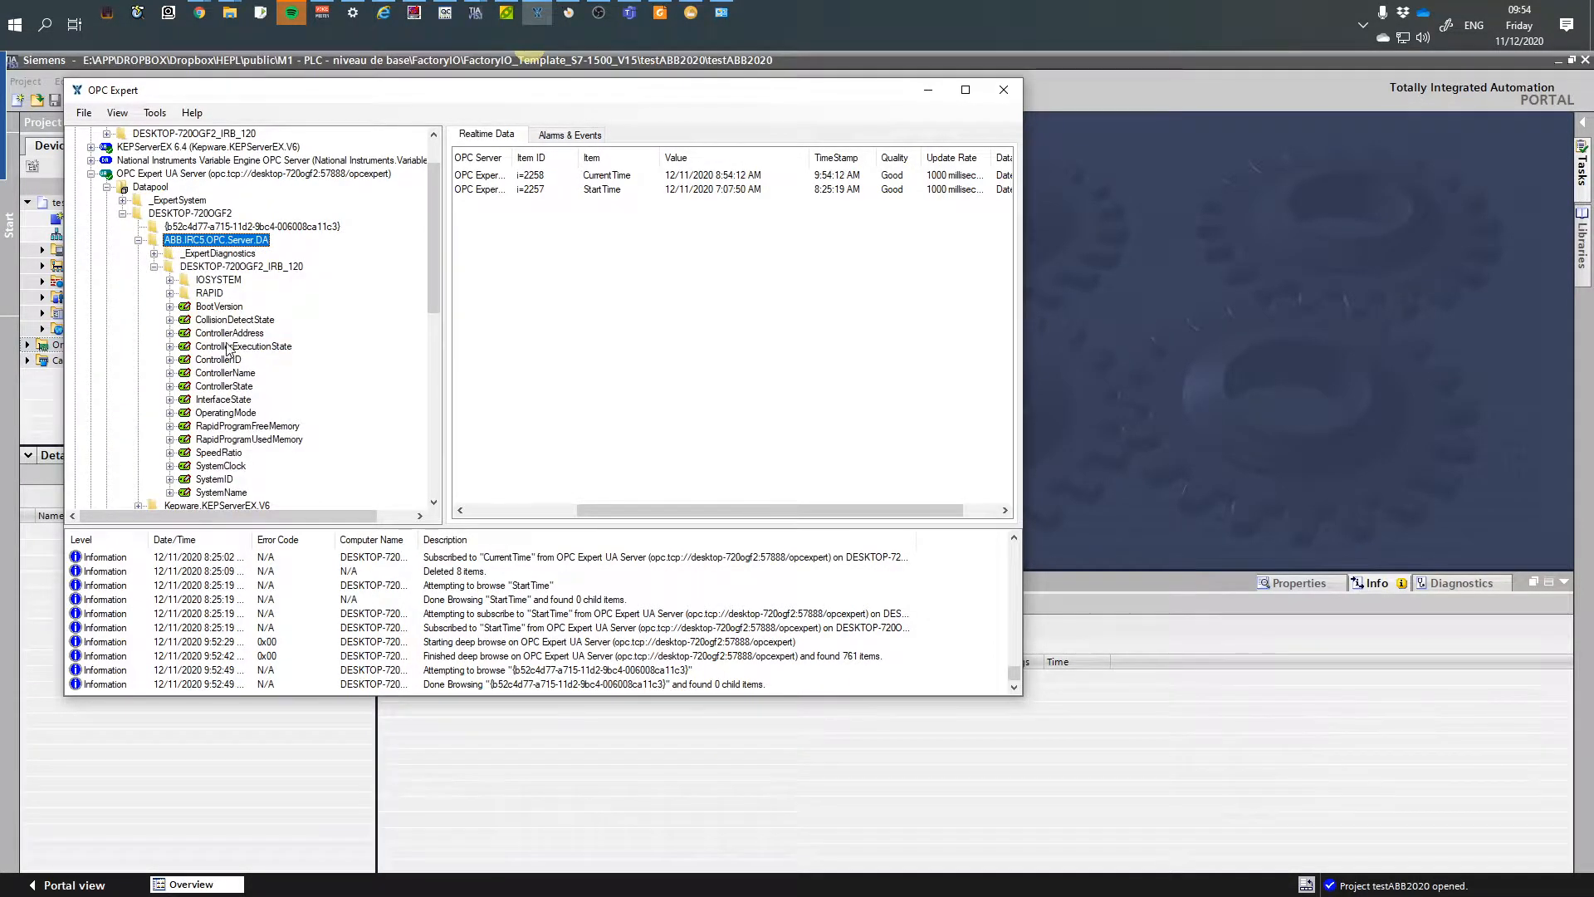
pyautogui.click(171, 281)
pyautogui.click(218, 295)
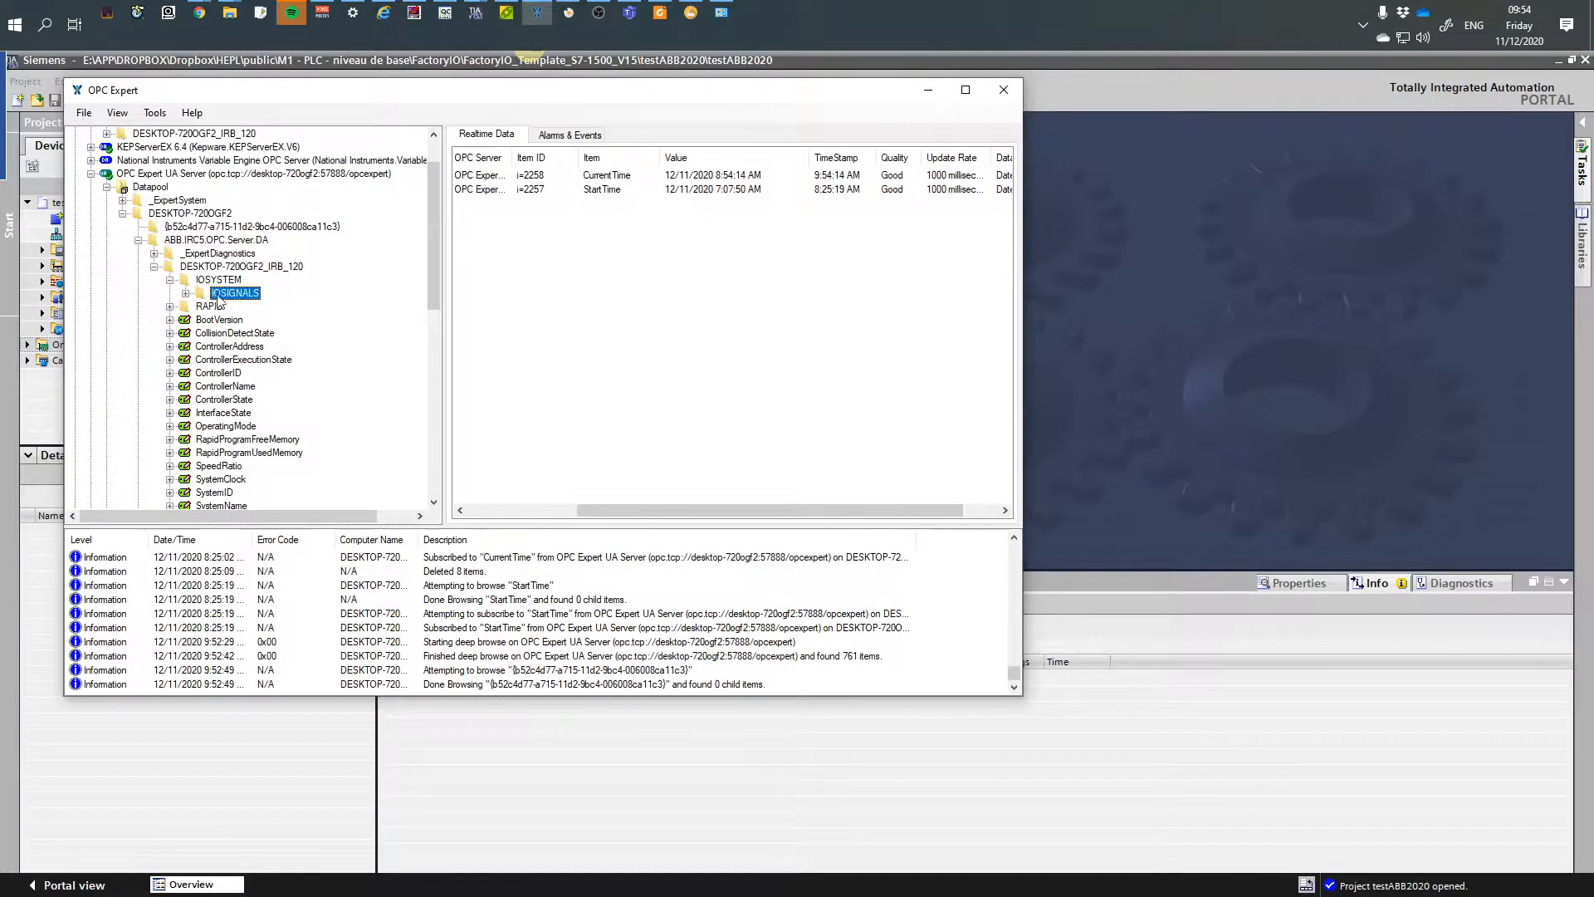
pyautogui.click(185, 295)
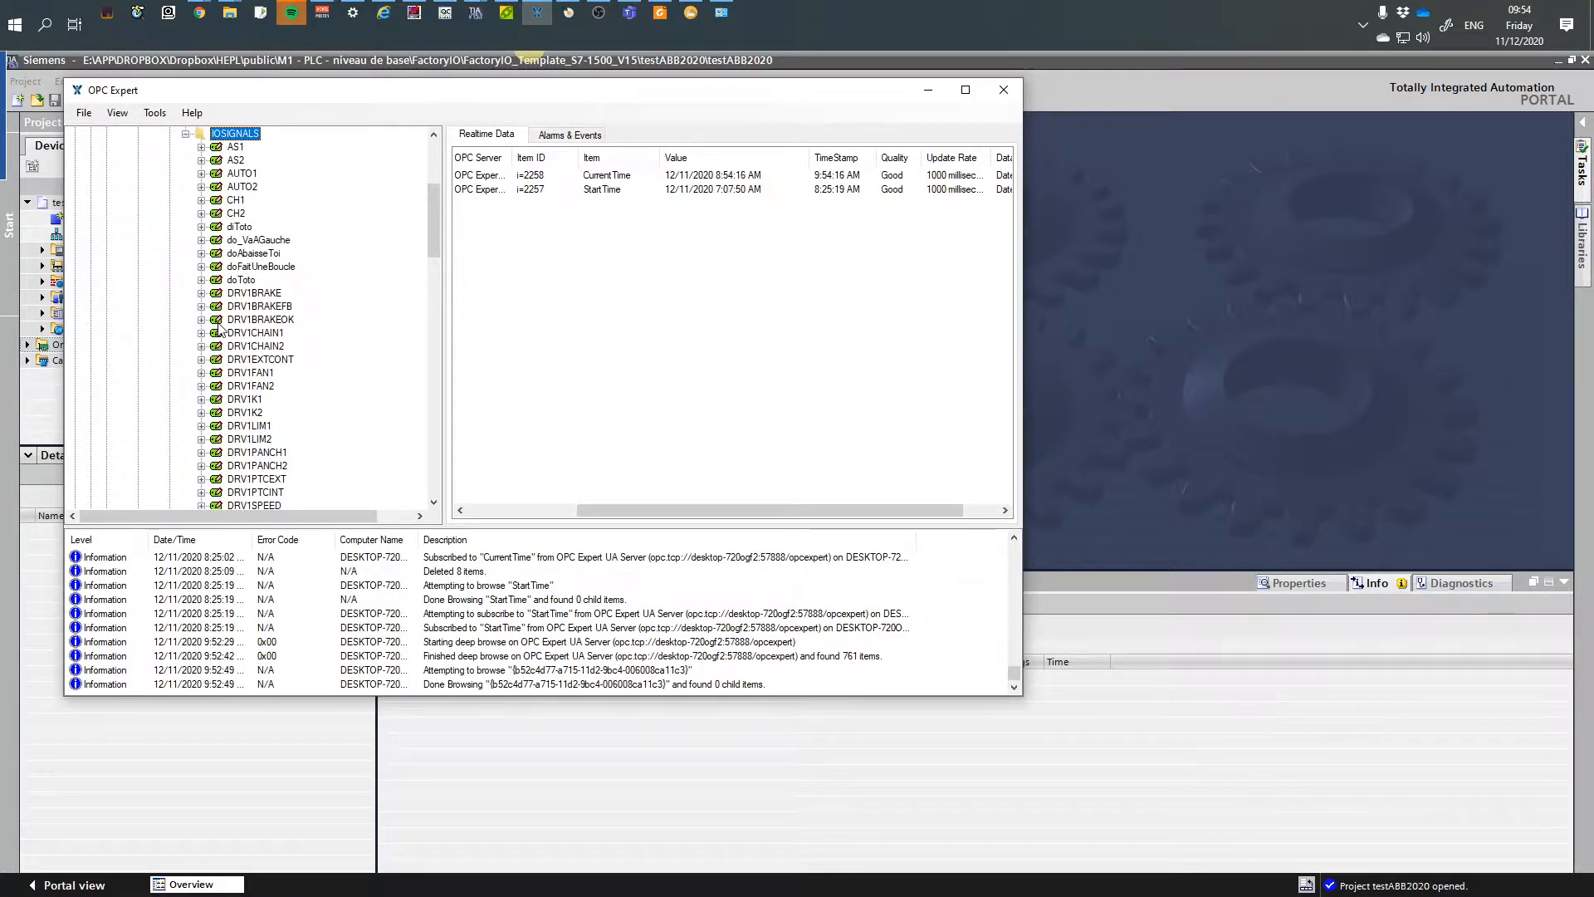
# - Subscribe to the signals diToto, do_VaAGauche, doAbaisseToi and doFaitUneBoucle, and widen the window to show more realtime data columns
pyautogui.doubleClick(245, 233)
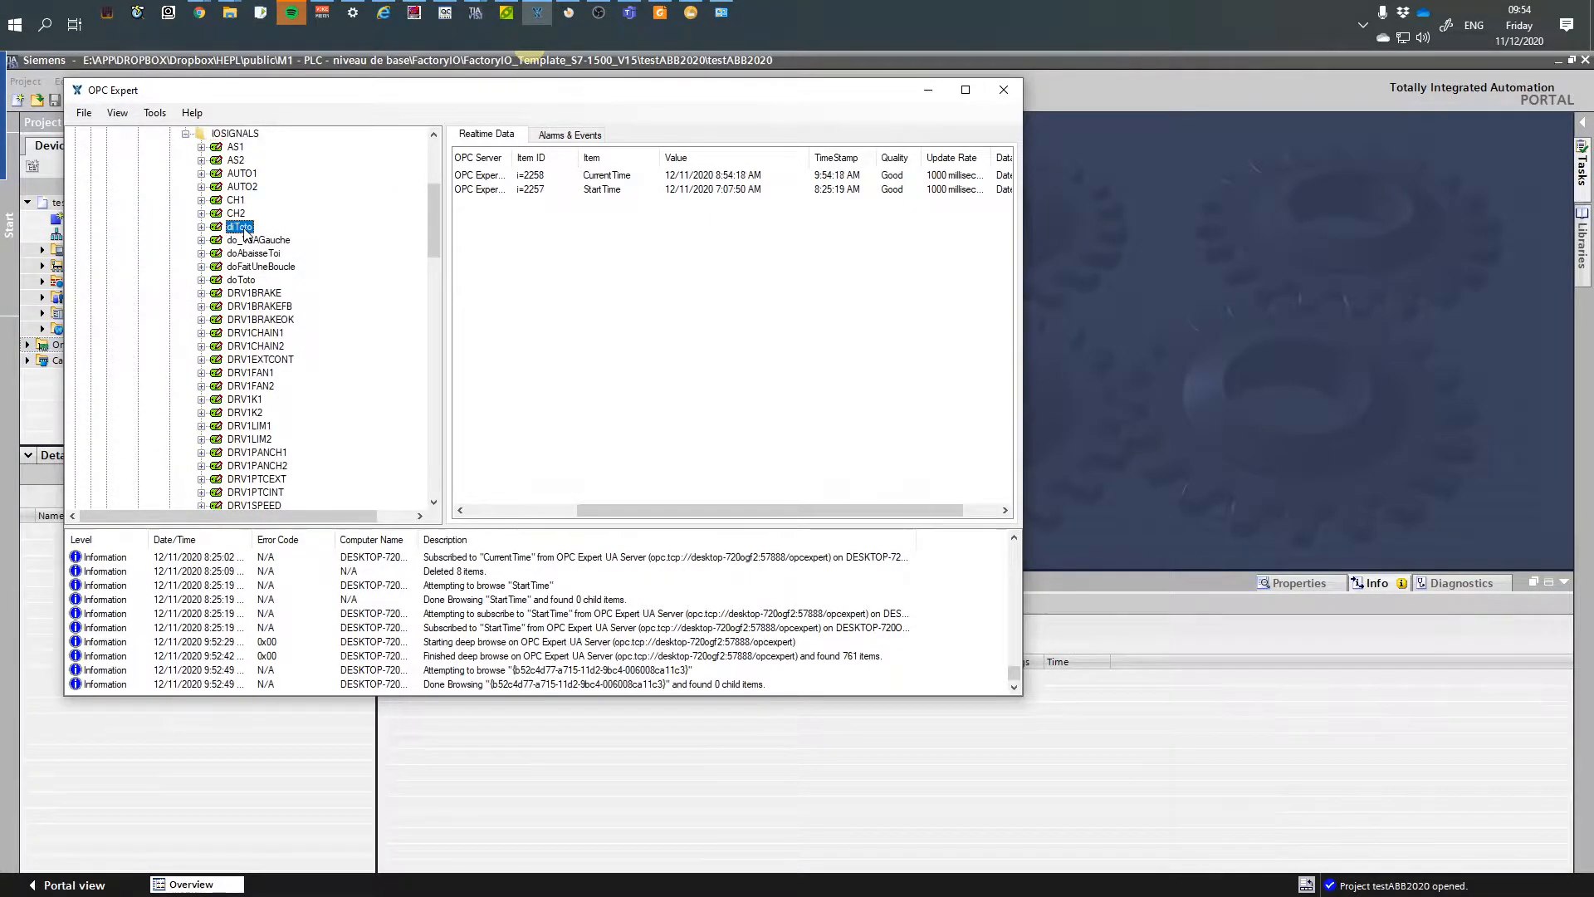
pyautogui.doubleClick(251, 241)
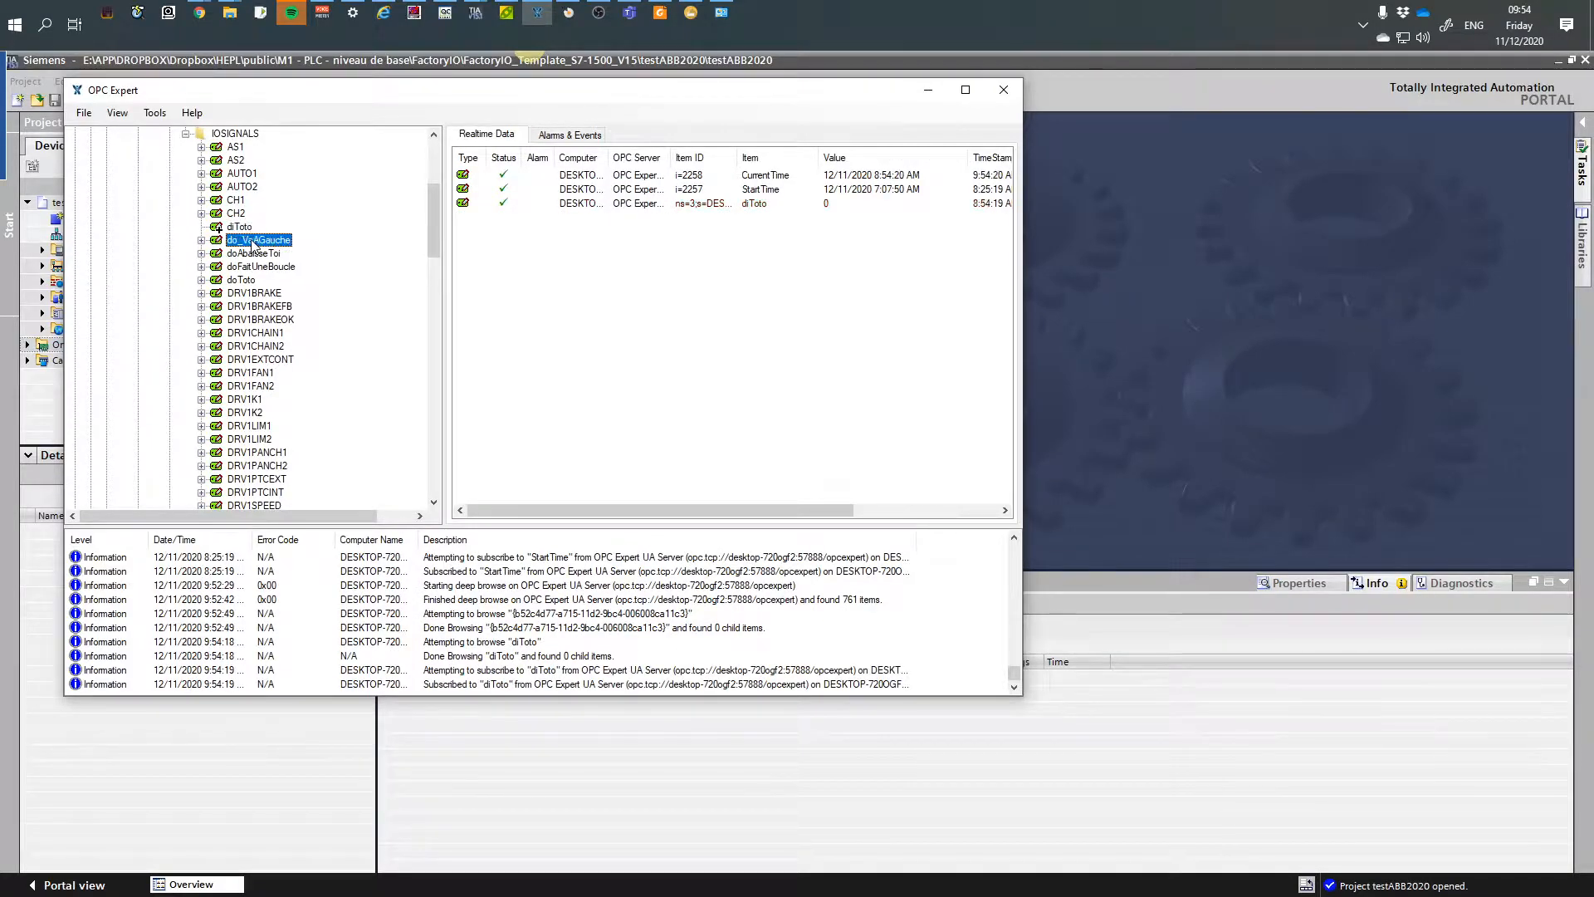
pyautogui.doubleClick(256, 254)
pyautogui.doubleClick(261, 266)
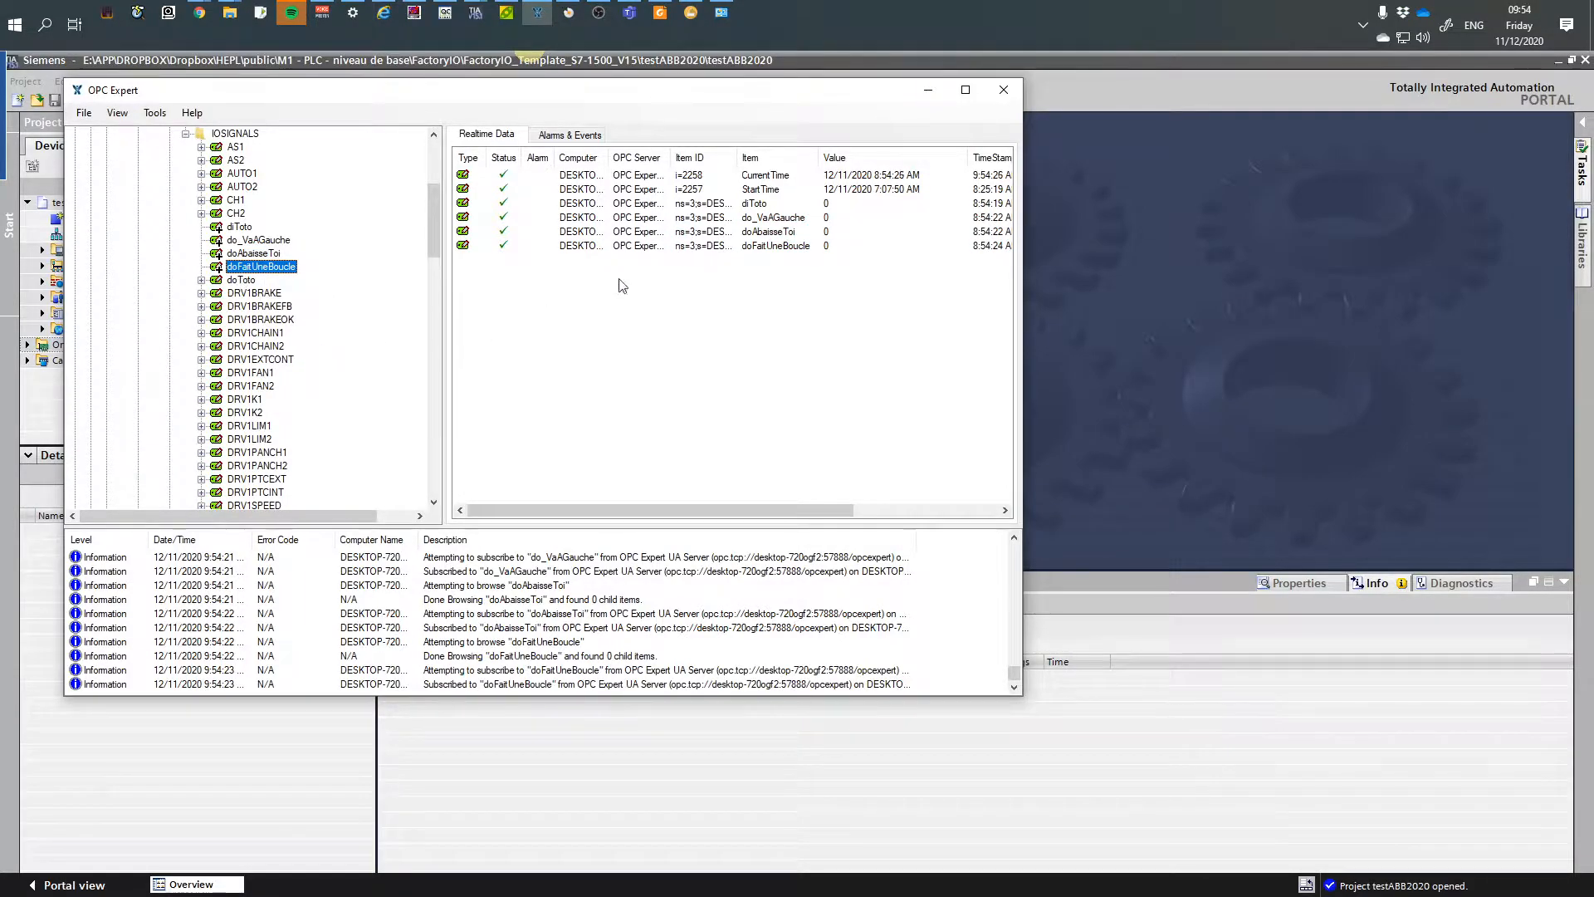
pyautogui.moveTo(1023, 253); pyautogui.dragTo(1210, 253)
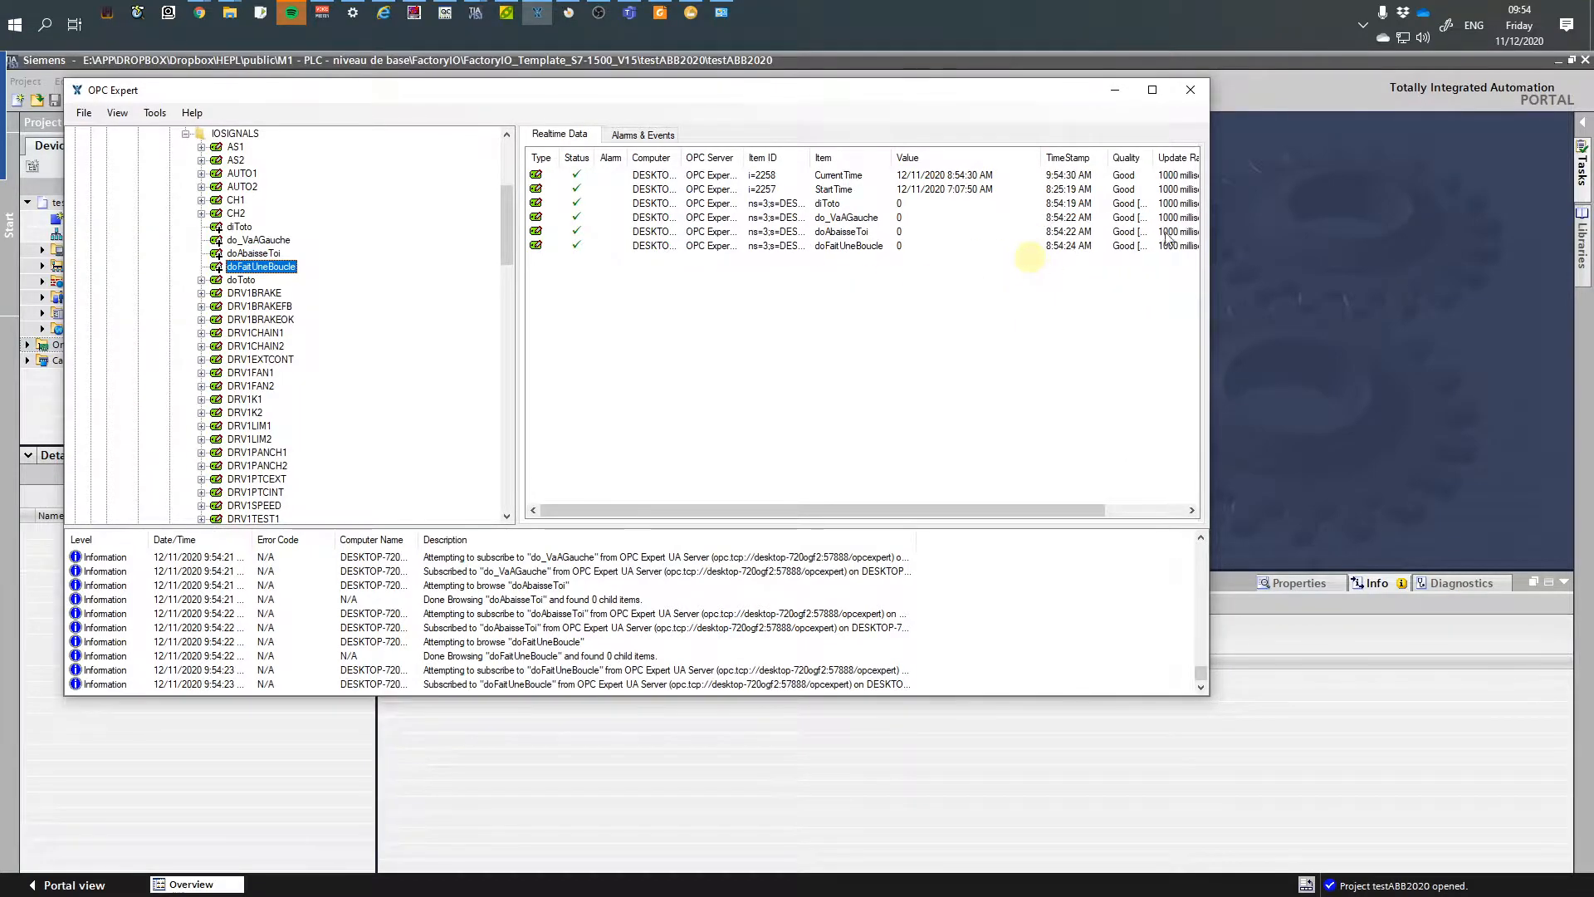
# - Check the ABB IRC5 OPC Configuration and the RobotStudio station, and return to the OPC Expert UA Server entry in OPC Expert
pyautogui.click(414, 12)
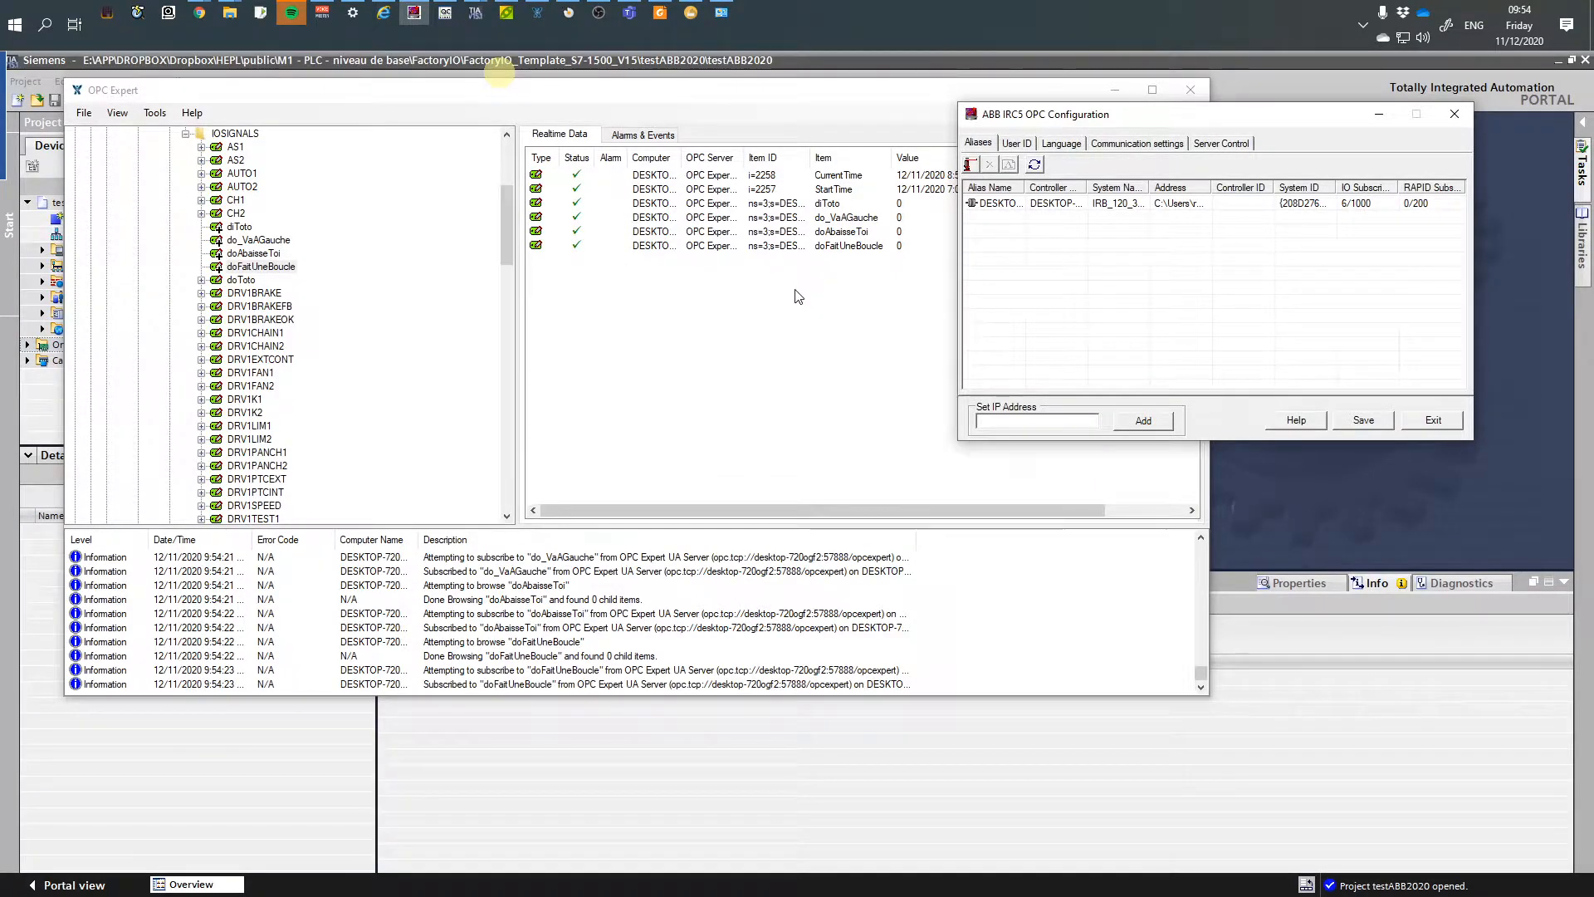
pyautogui.click(569, 12)
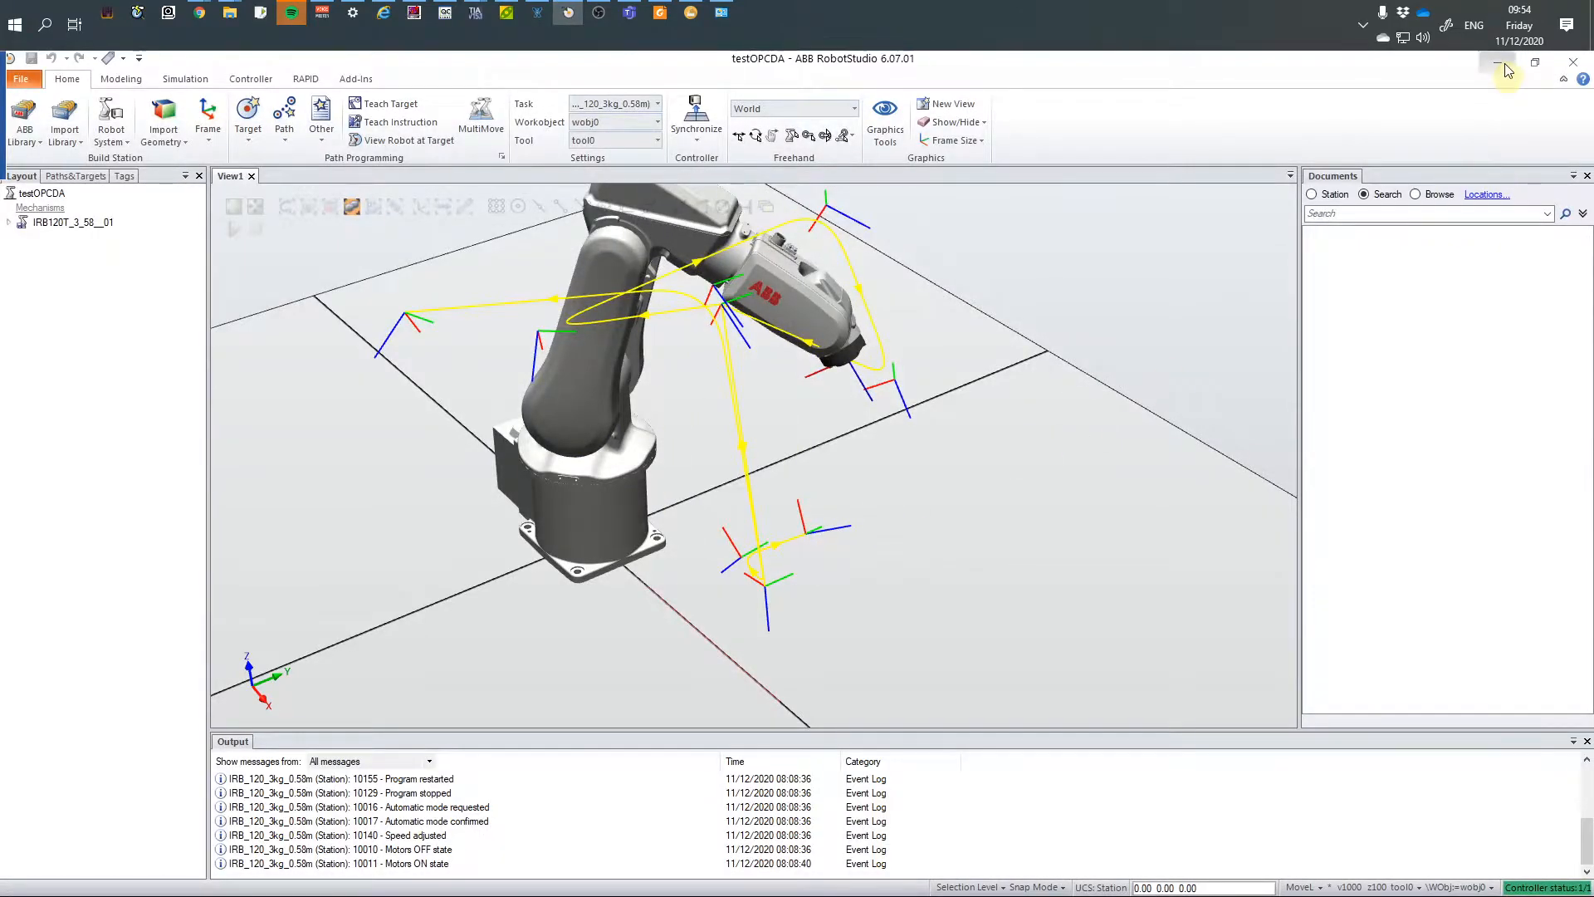
pyautogui.click(1505, 65)
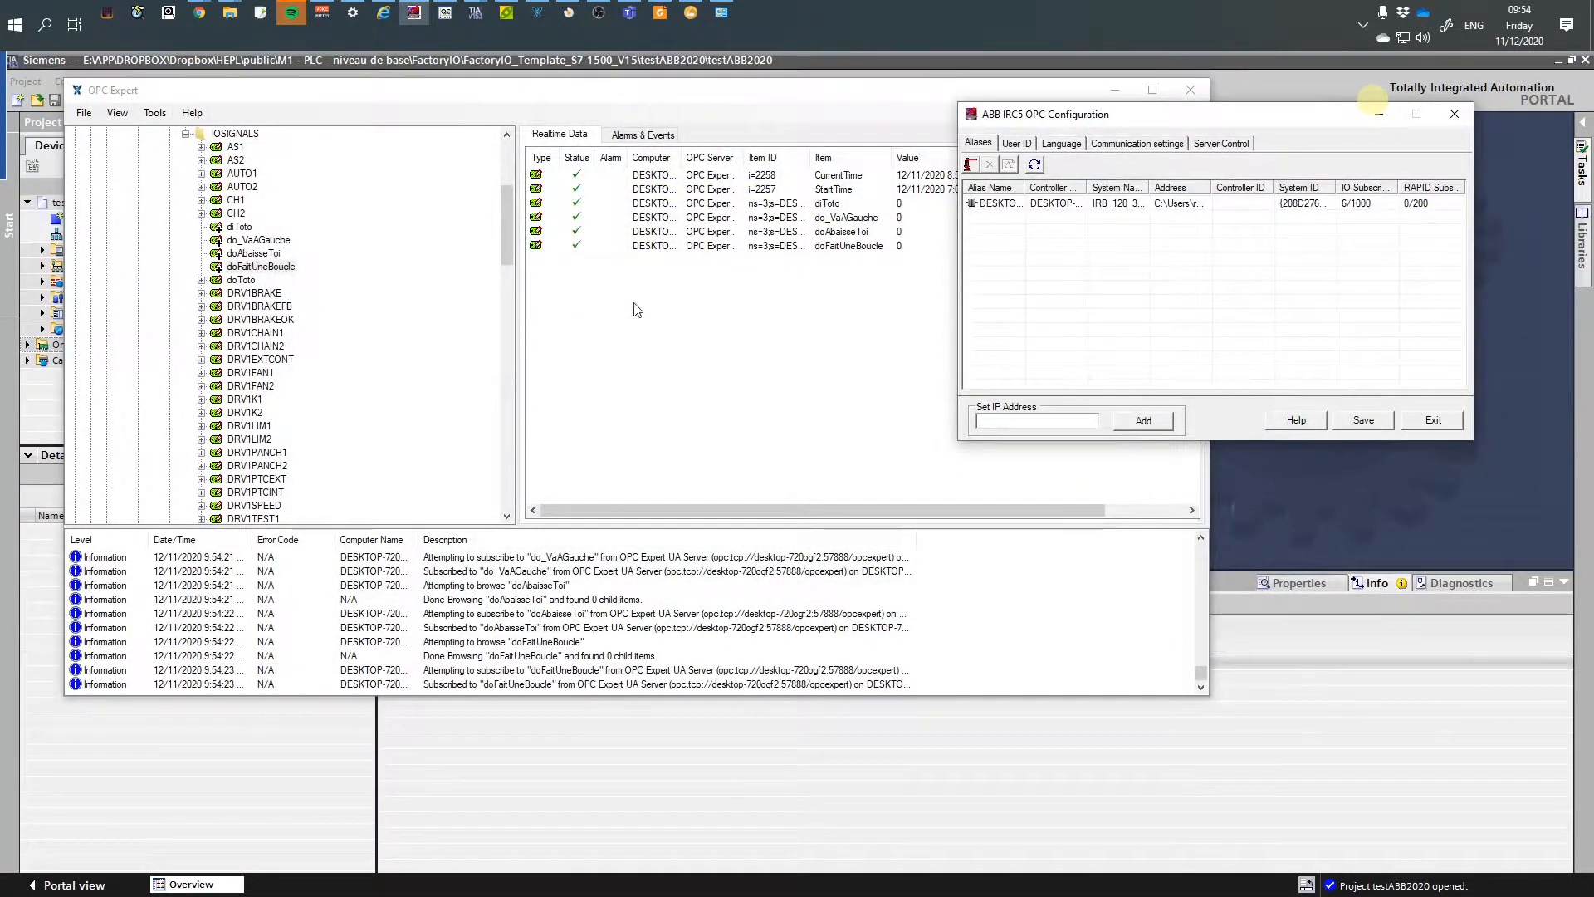
pyautogui.moveTo(510, 212); pyautogui.dragTo(511, 171)
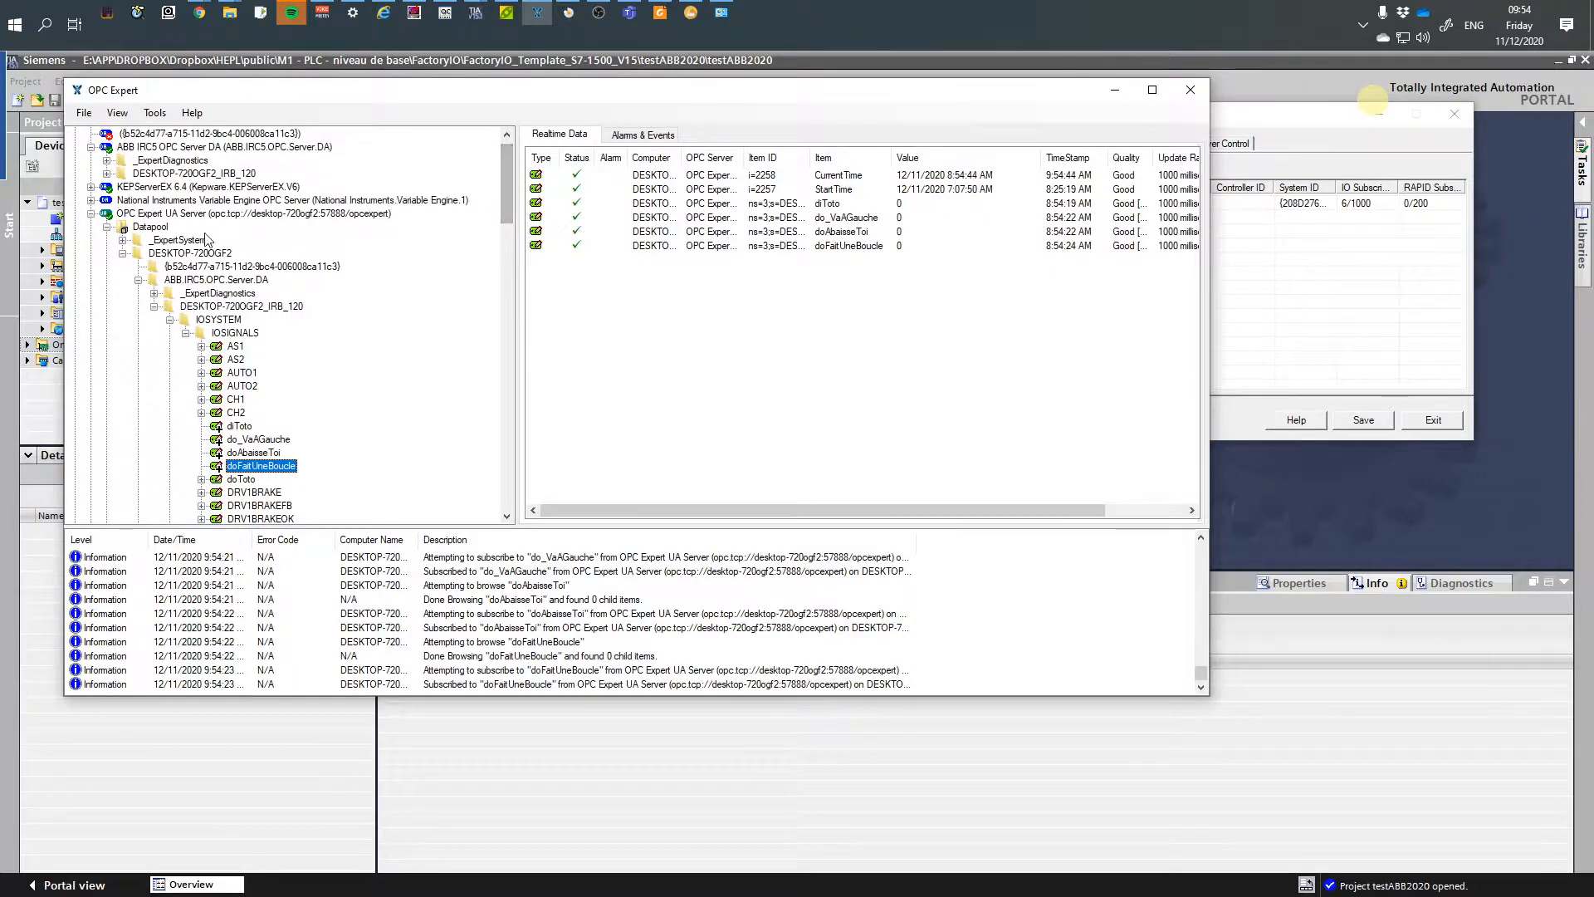
pyautogui.click(294, 215)
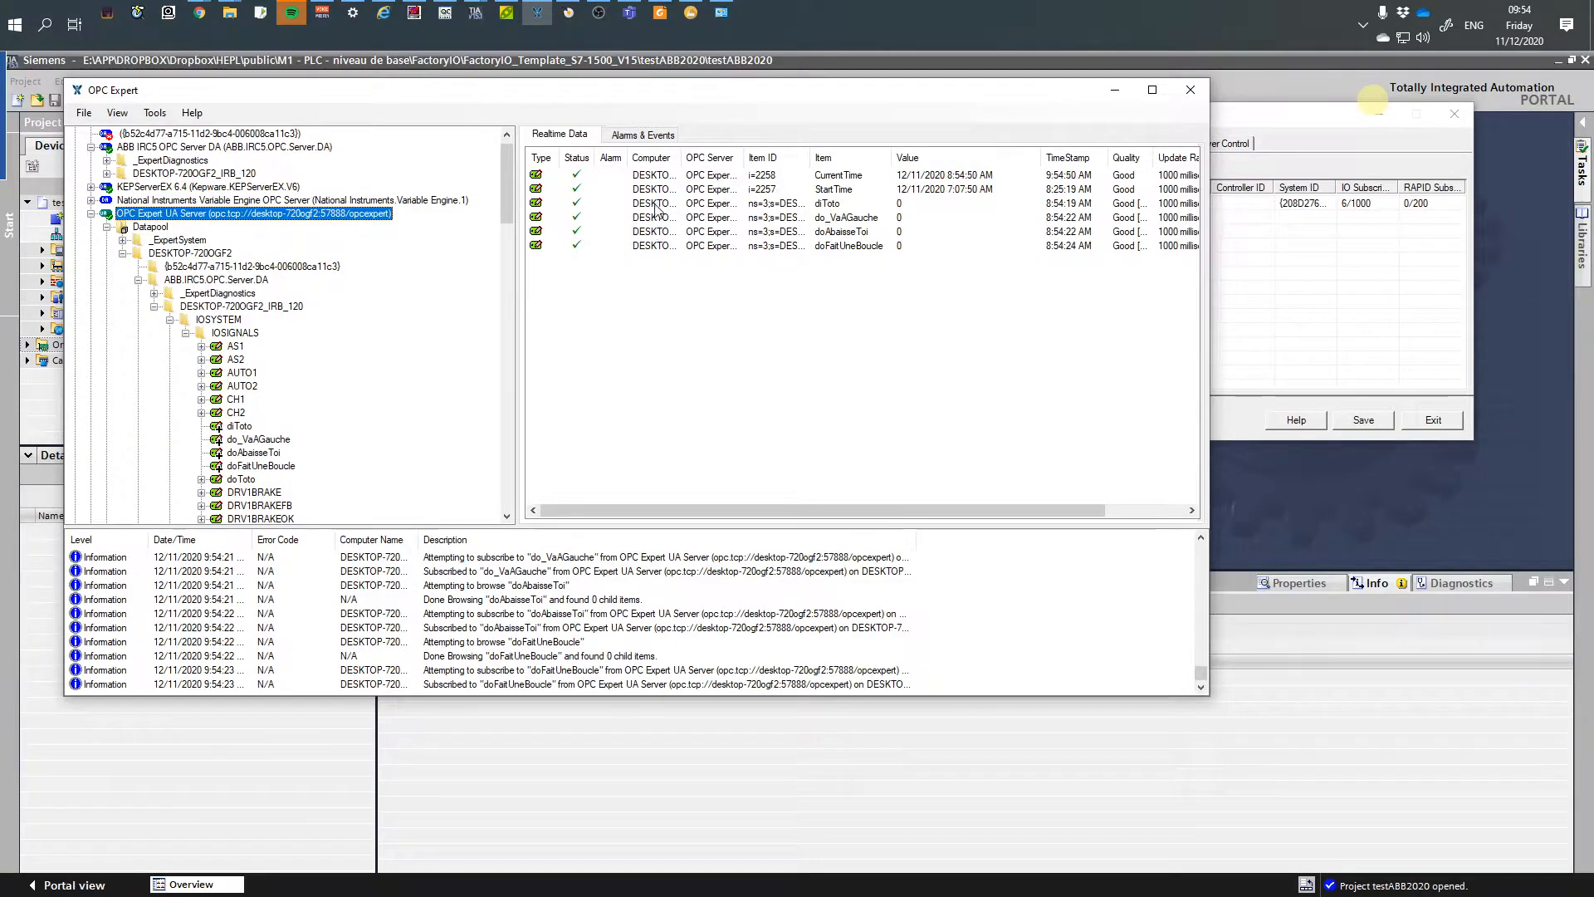
# - Switch to the testABB2020 project in TIA Portal and open the default tag table of HMI_RT_1 under PC-System_1
pyautogui.click(474, 13)
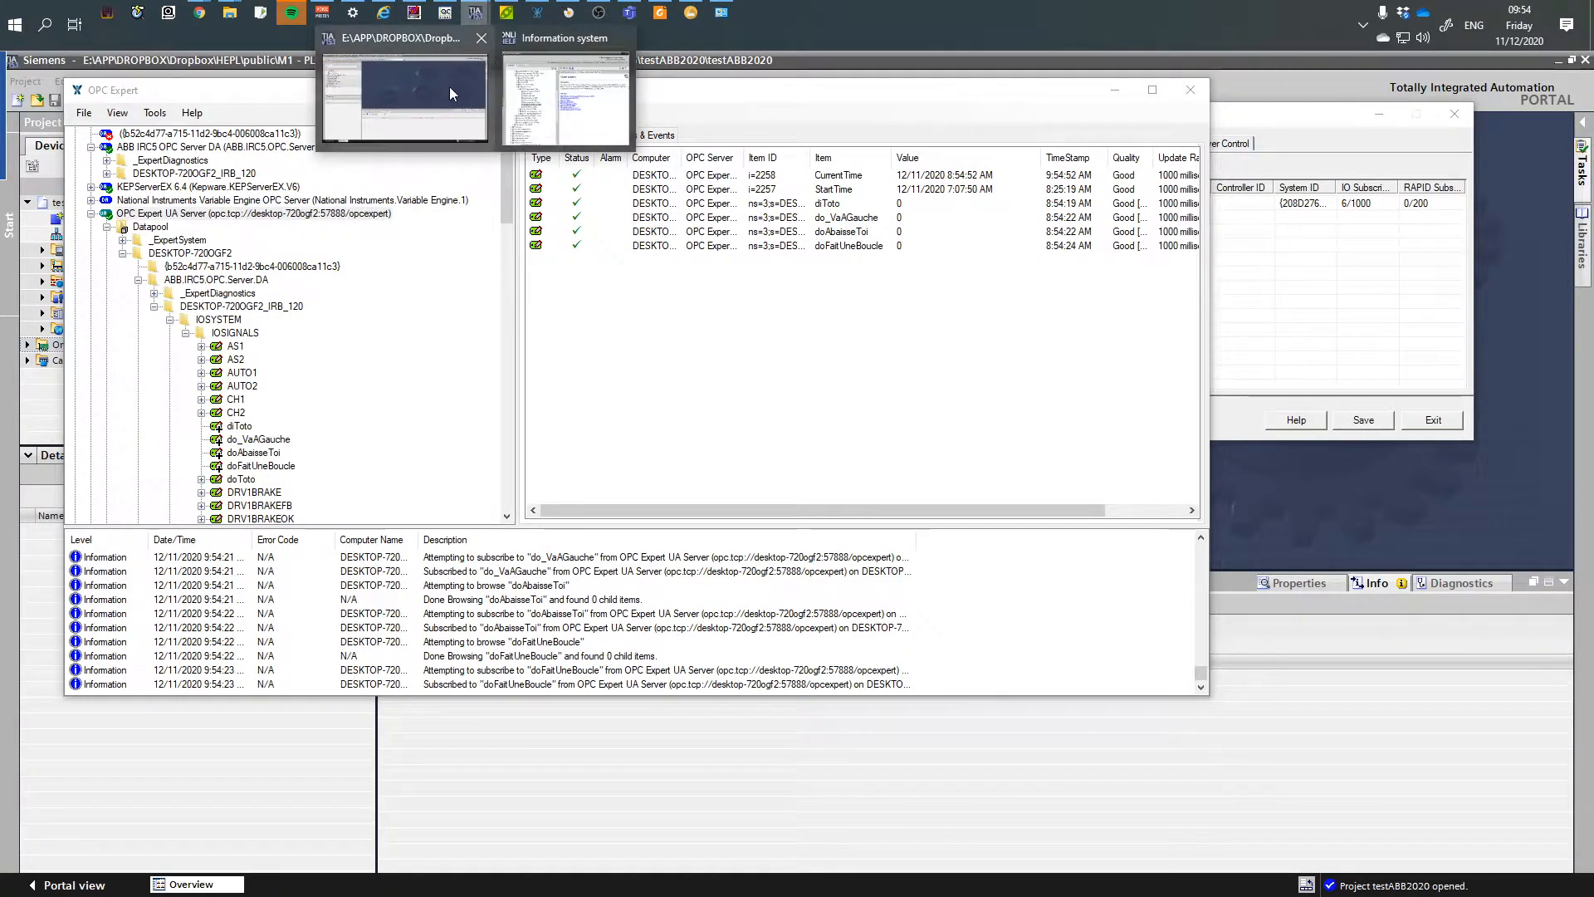
pyautogui.click(450, 86)
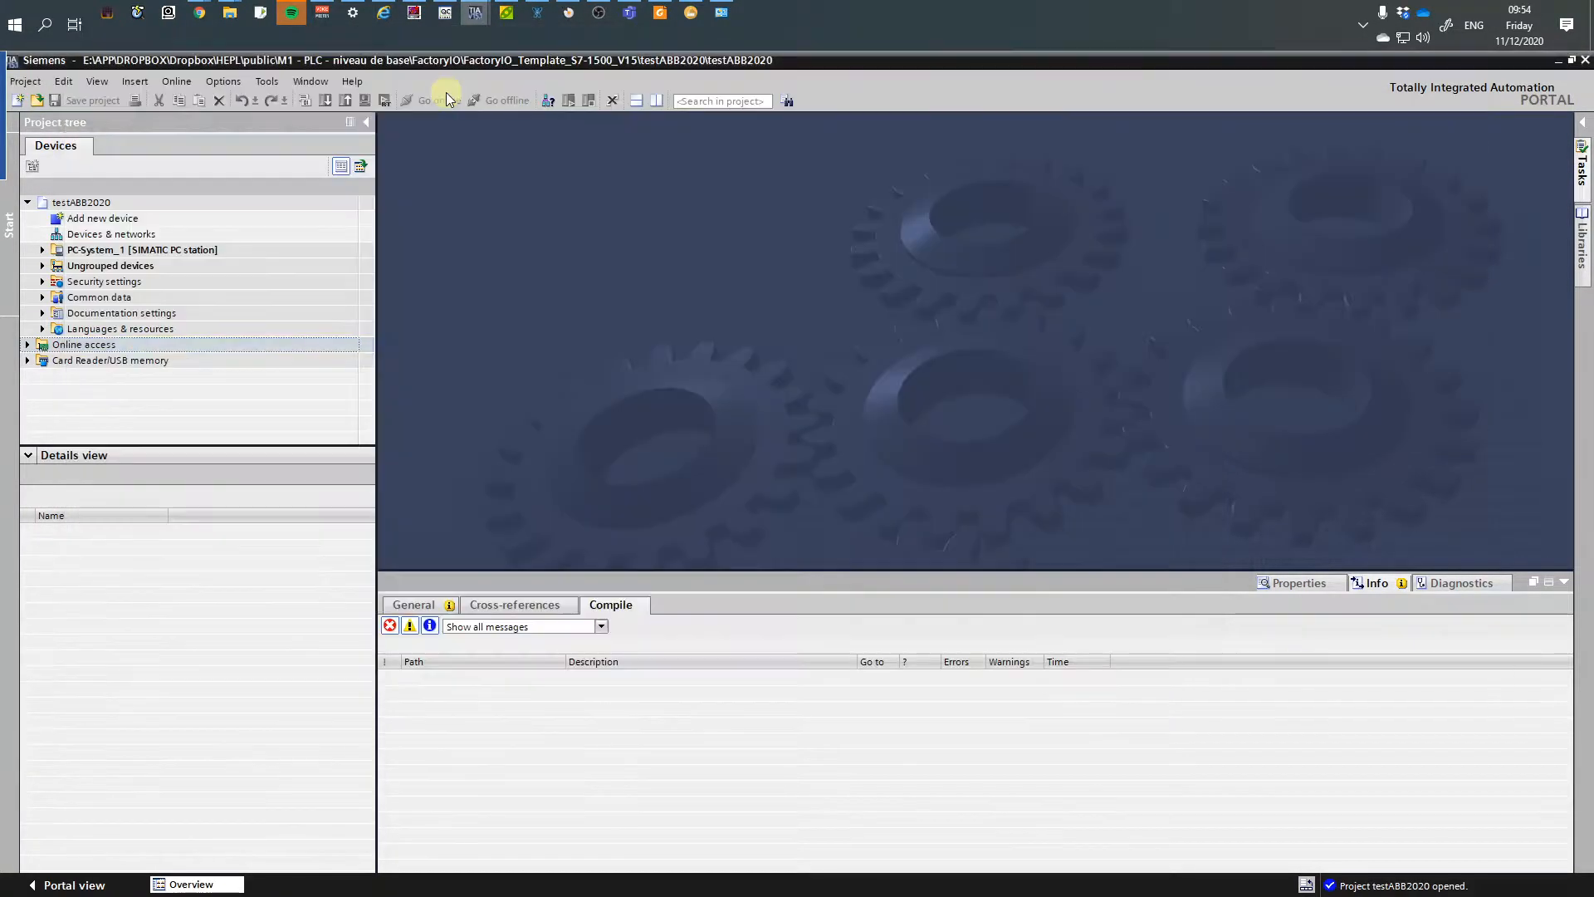
pyautogui.click(52, 249)
pyautogui.click(42, 250)
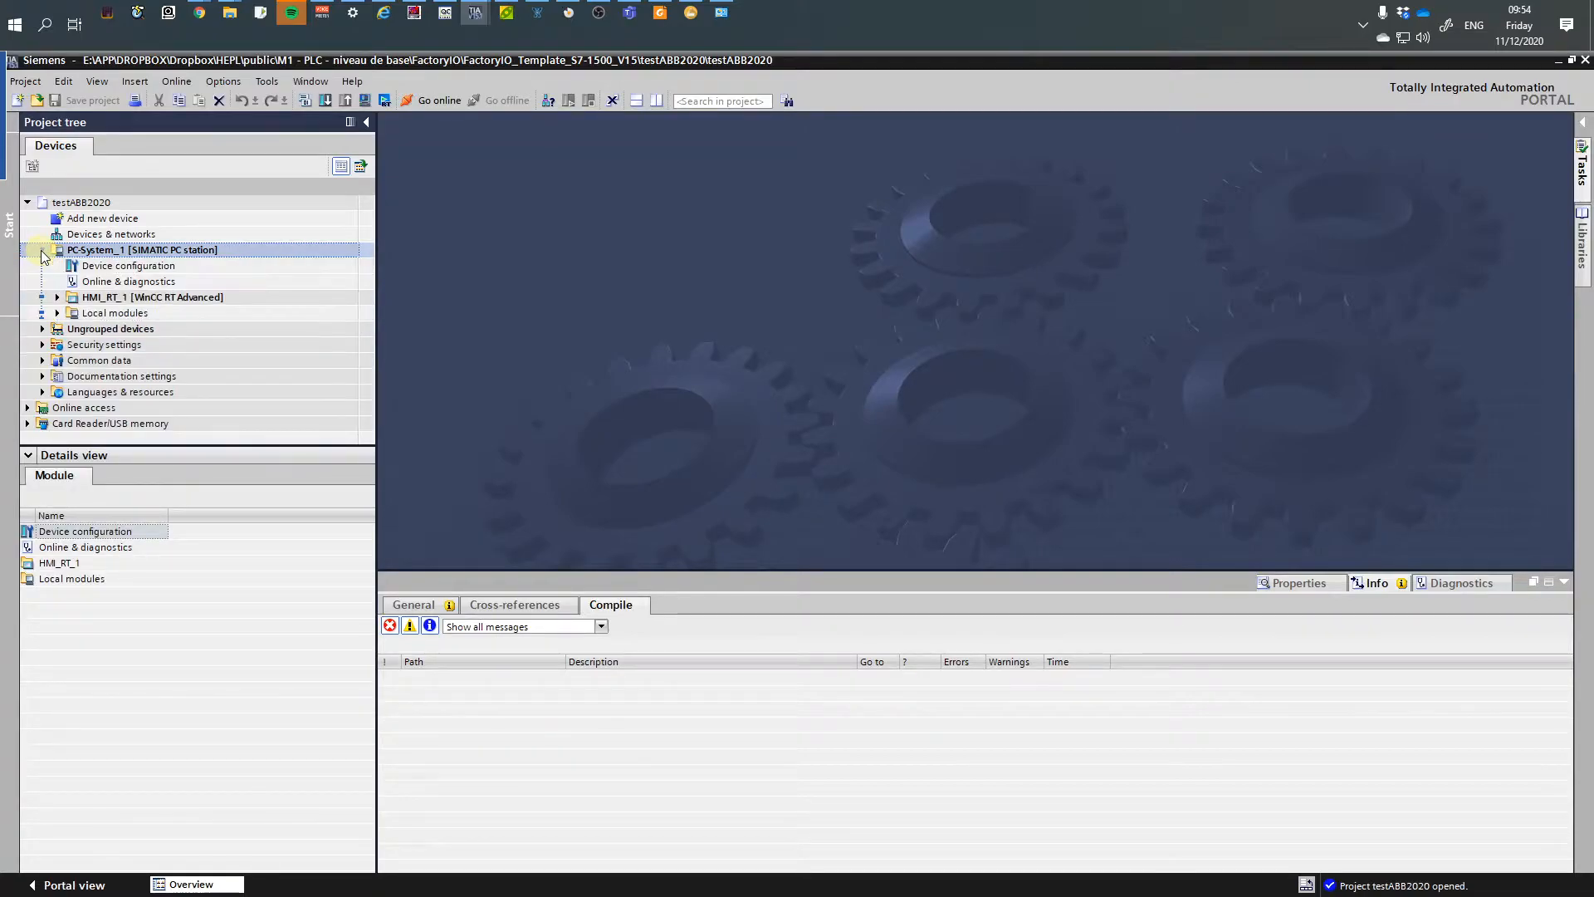
pyautogui.click(57, 297)
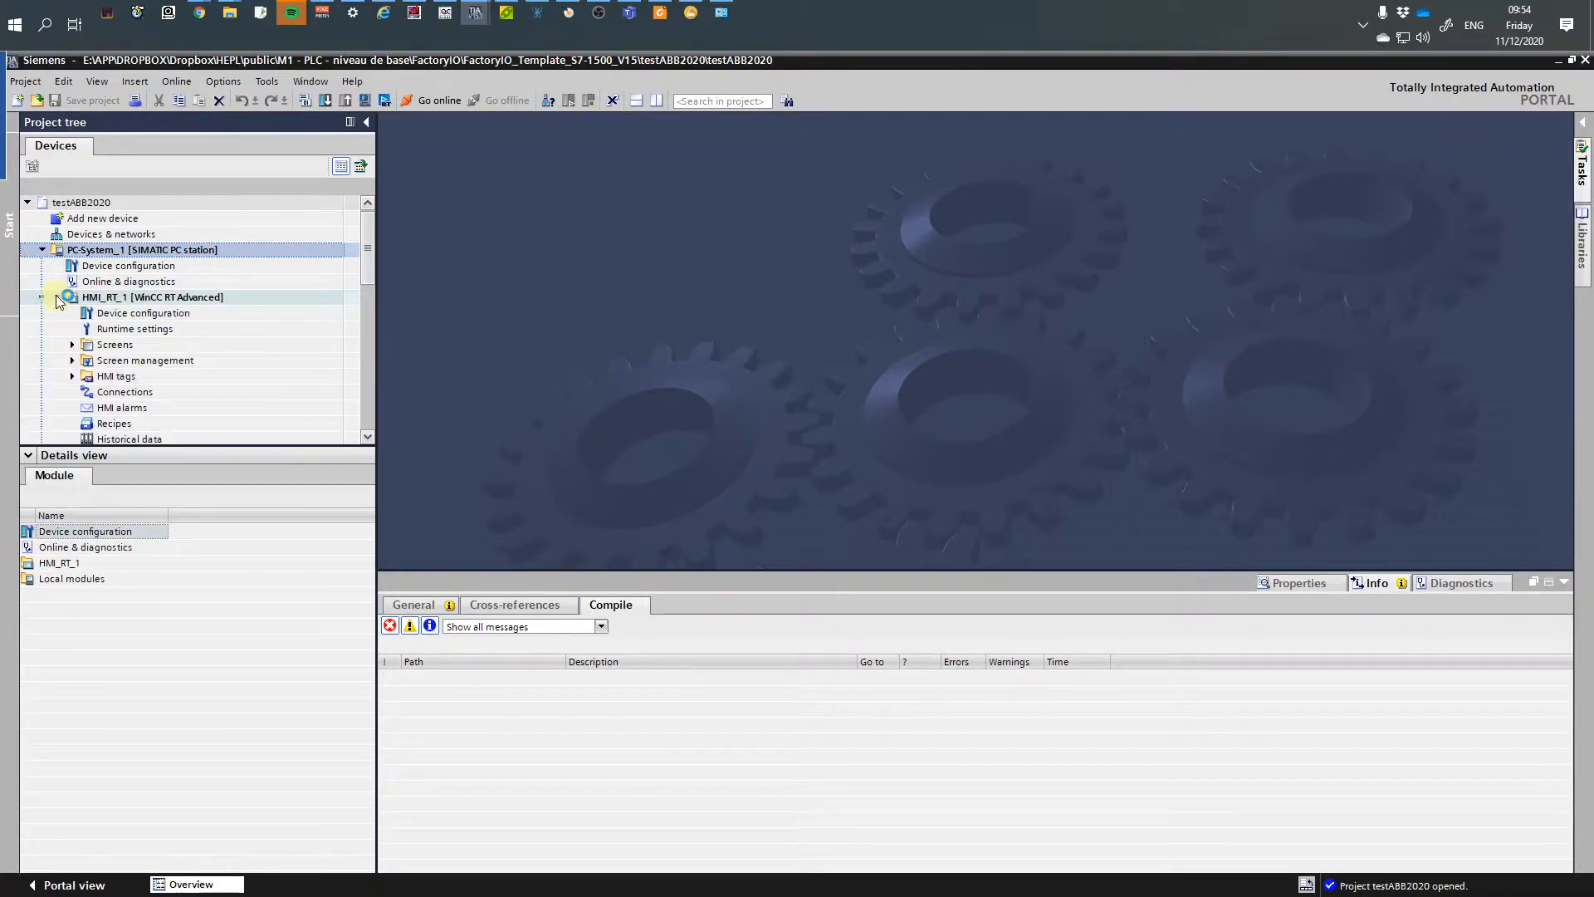
pyautogui.doubleClick(116, 376)
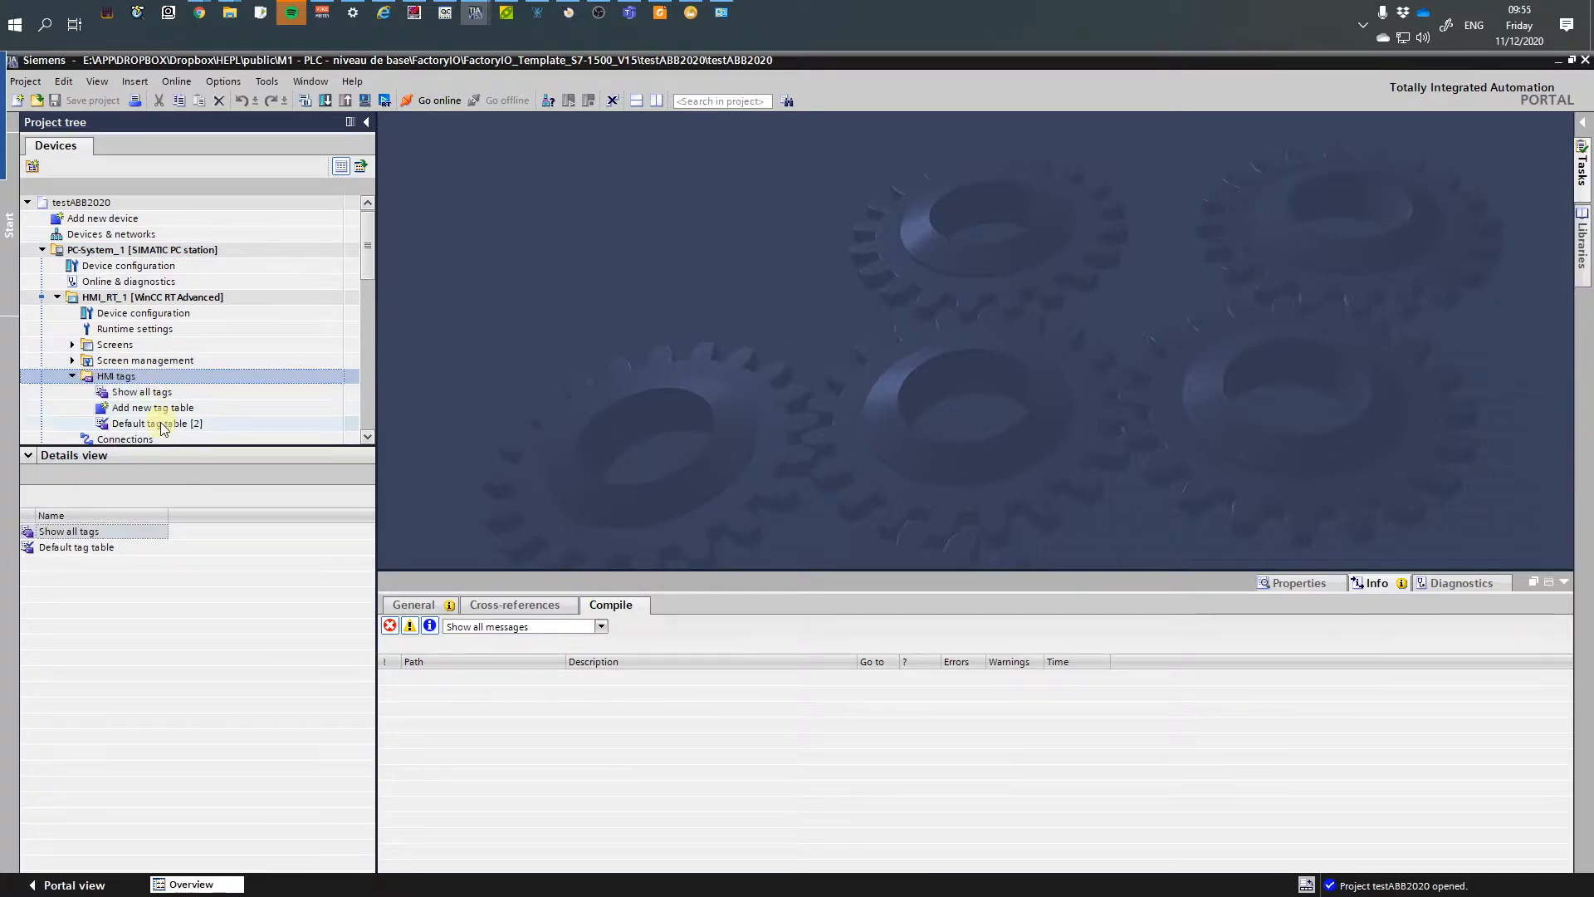
pyautogui.click(163, 425)
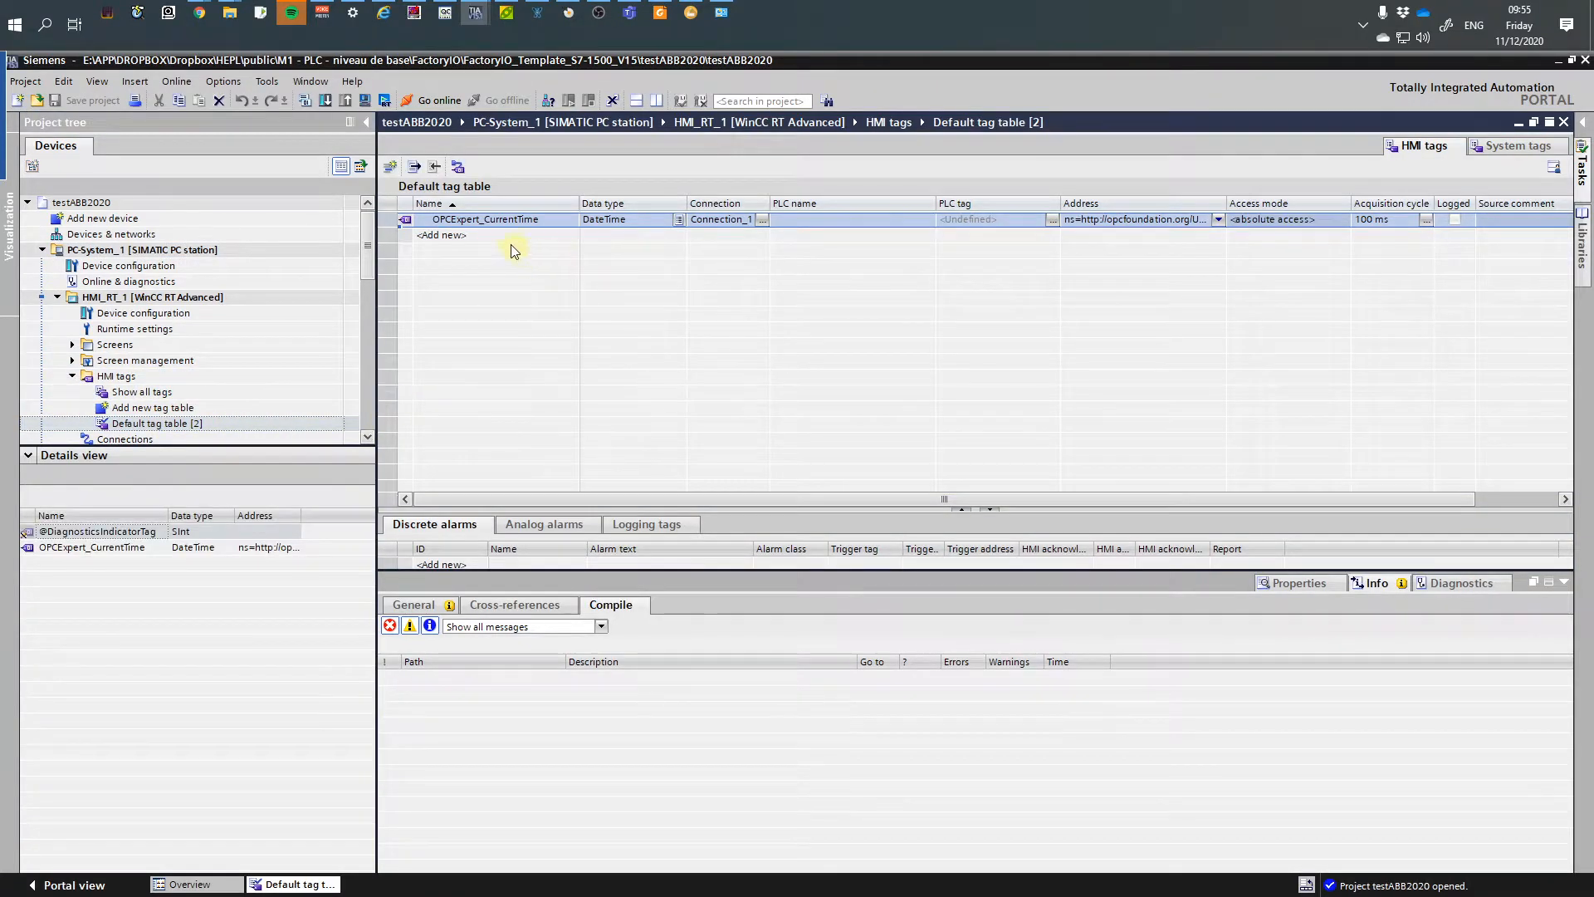
# - Add a new HMI tag below OPCExpert_CurrentTime and open the OPC UA server browser for its address
pyautogui.click(498, 238)
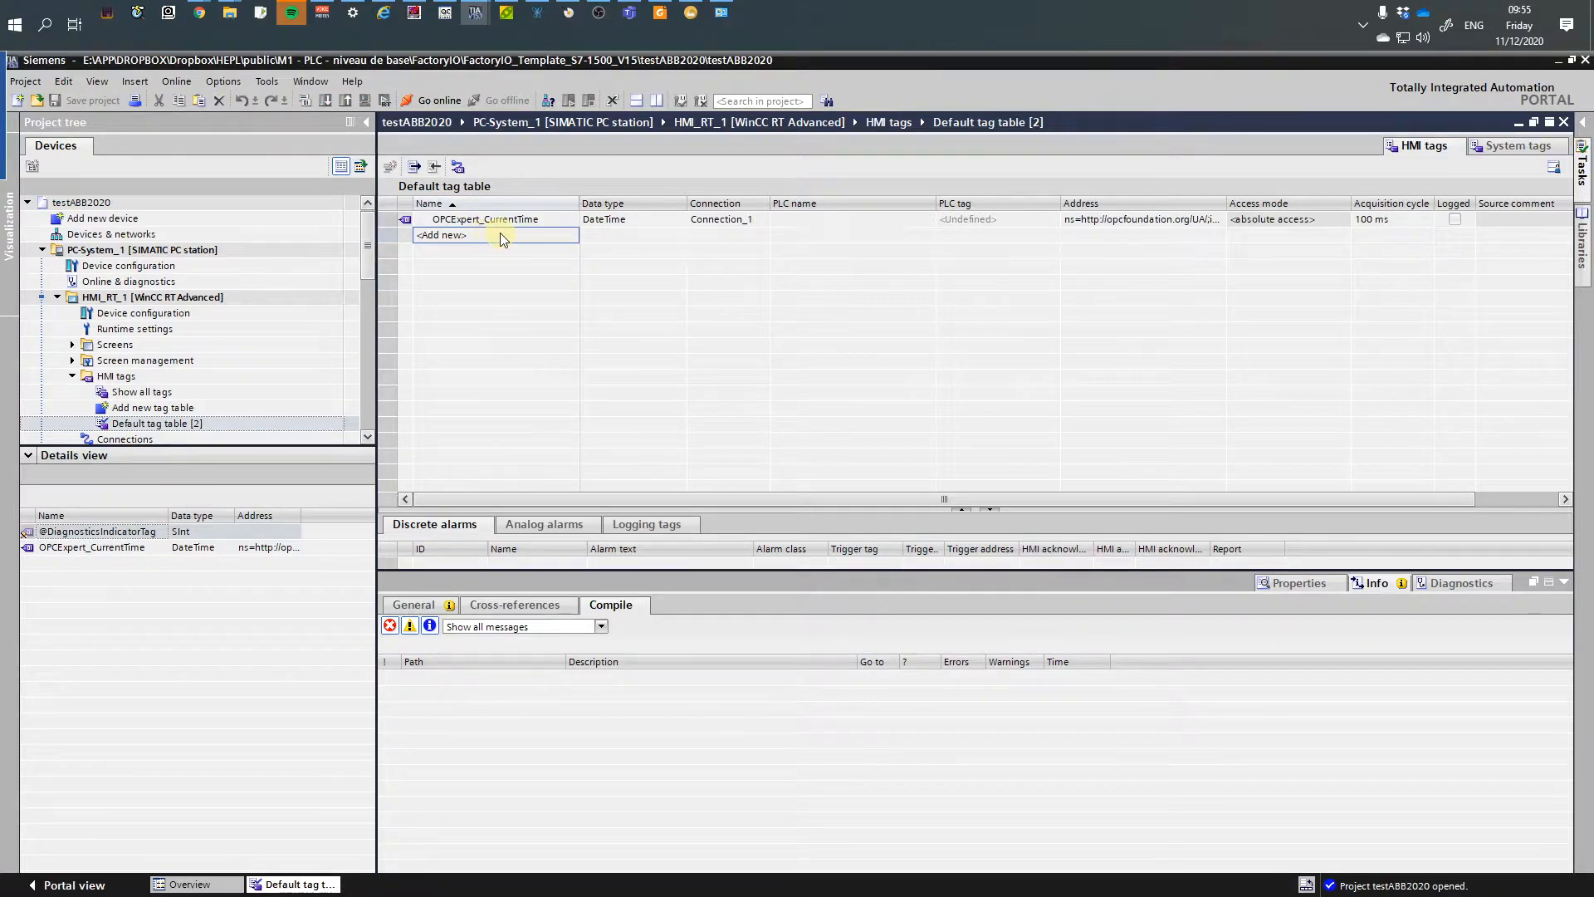
pyautogui.doubleClick(500, 237)
pyautogui.click(1224, 238)
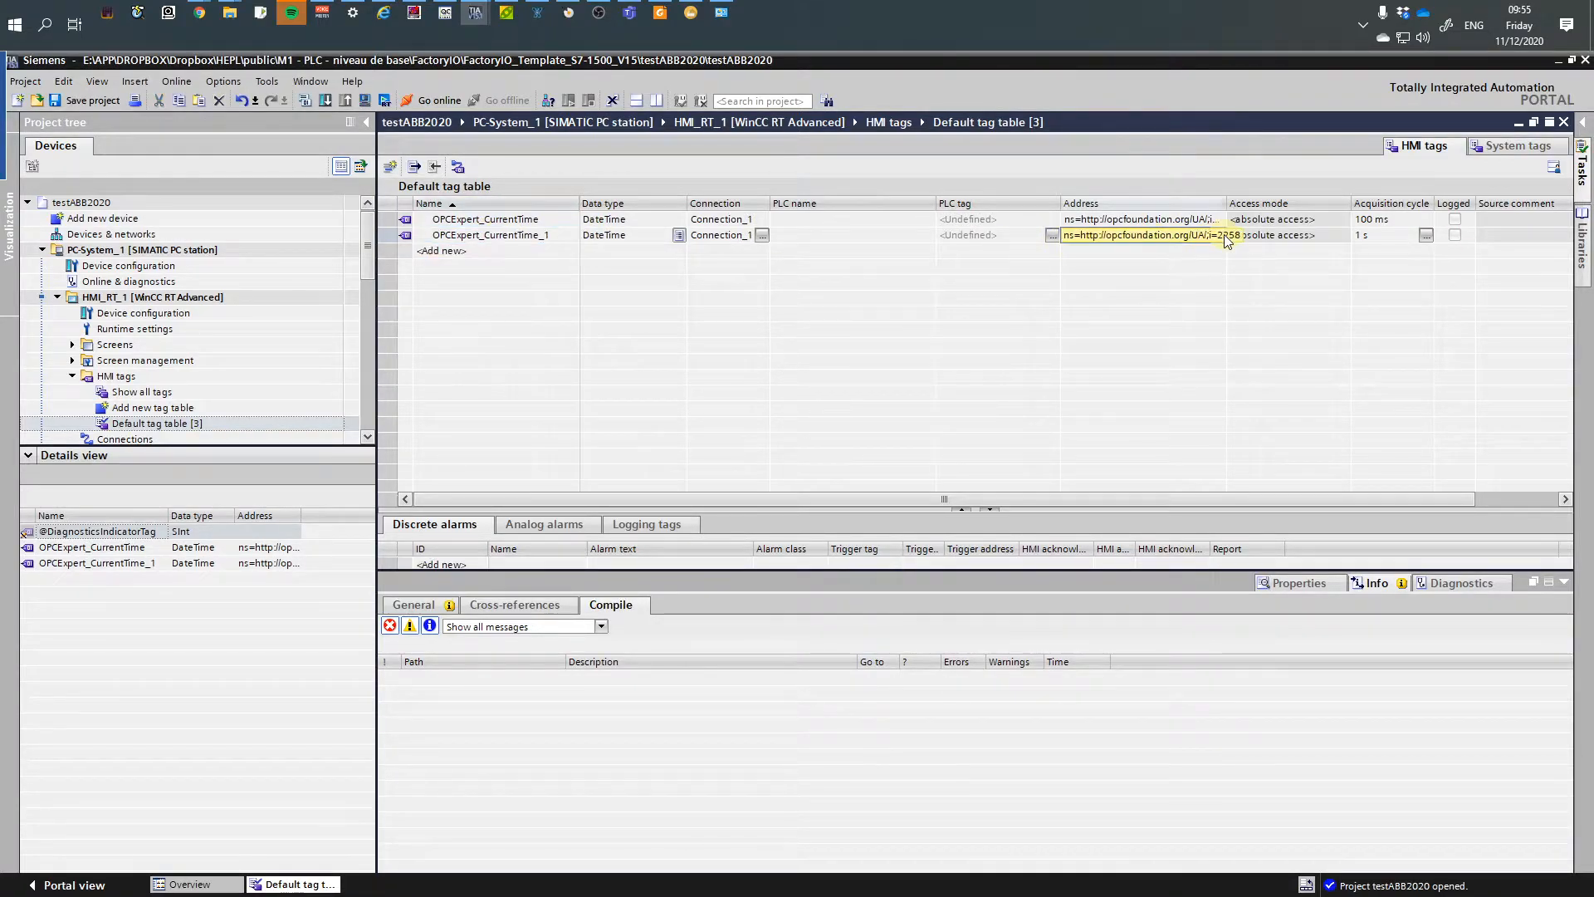
pyautogui.click(1222, 235)
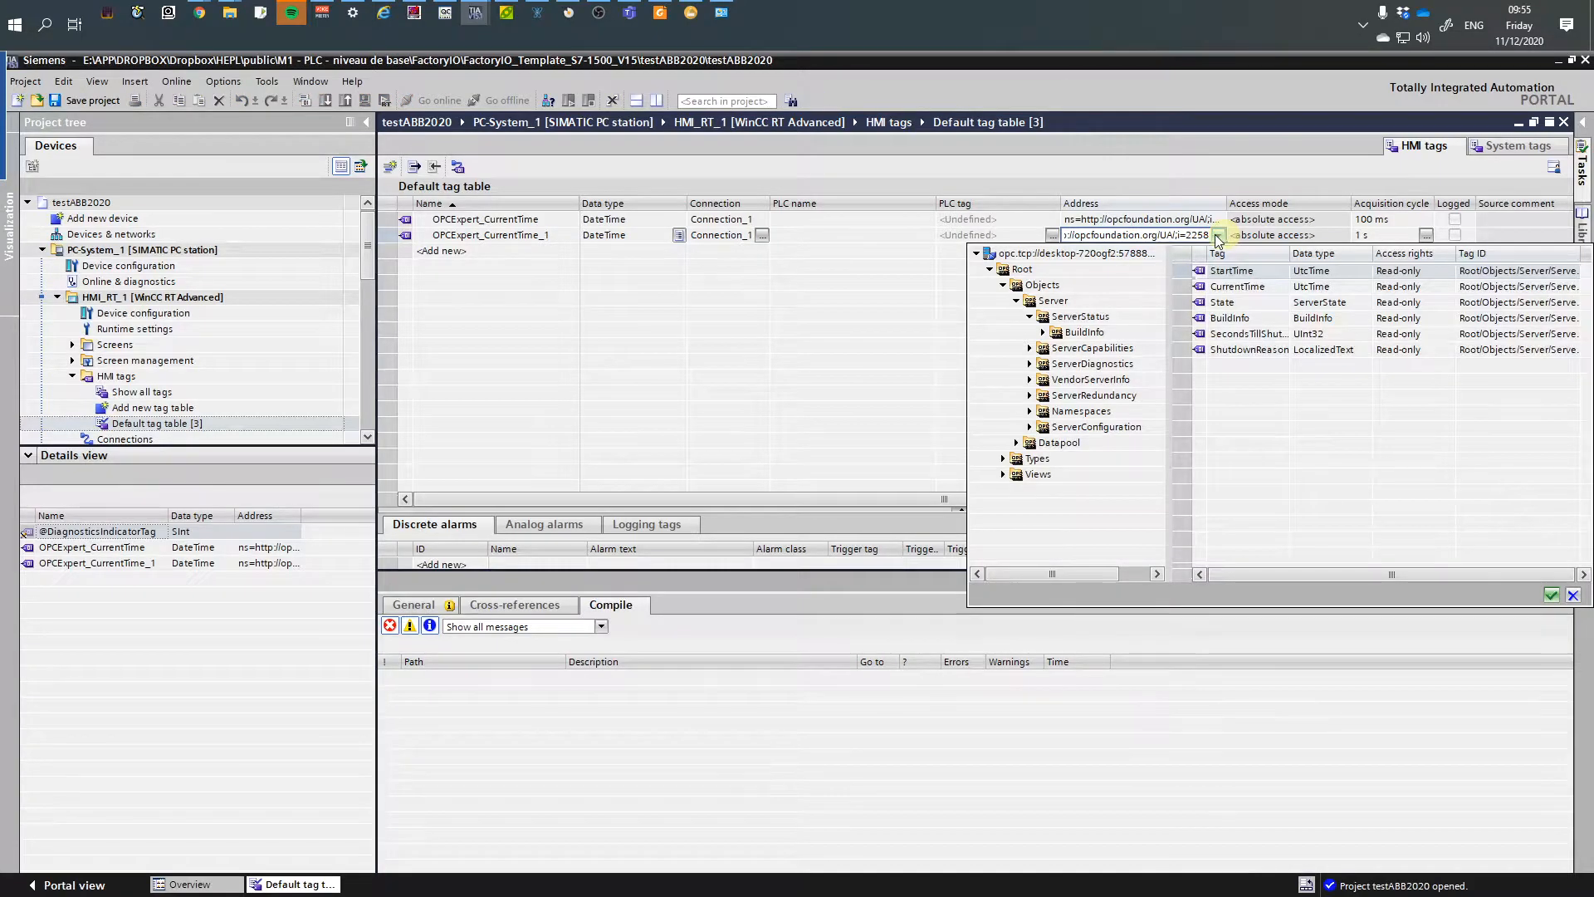
# - Examine the Root, Server, ServerStatus, BuildInfo, ServerCapabilities and ServerConfiguration nodes in the OPC UA server tree
pyautogui.click(1026, 271)
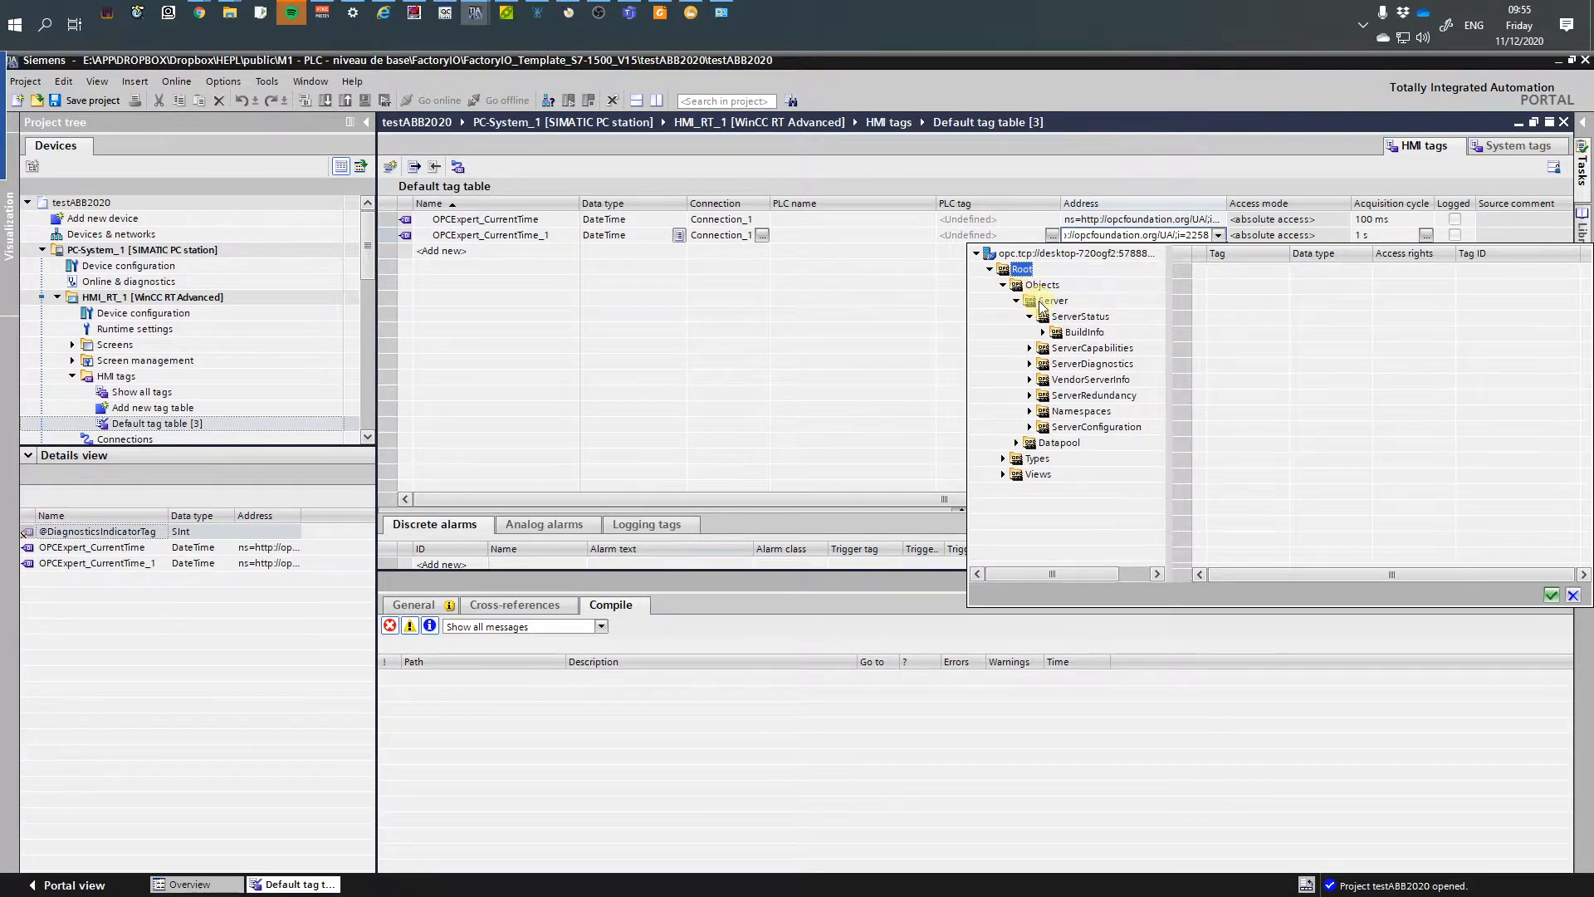
pyautogui.click(1047, 300)
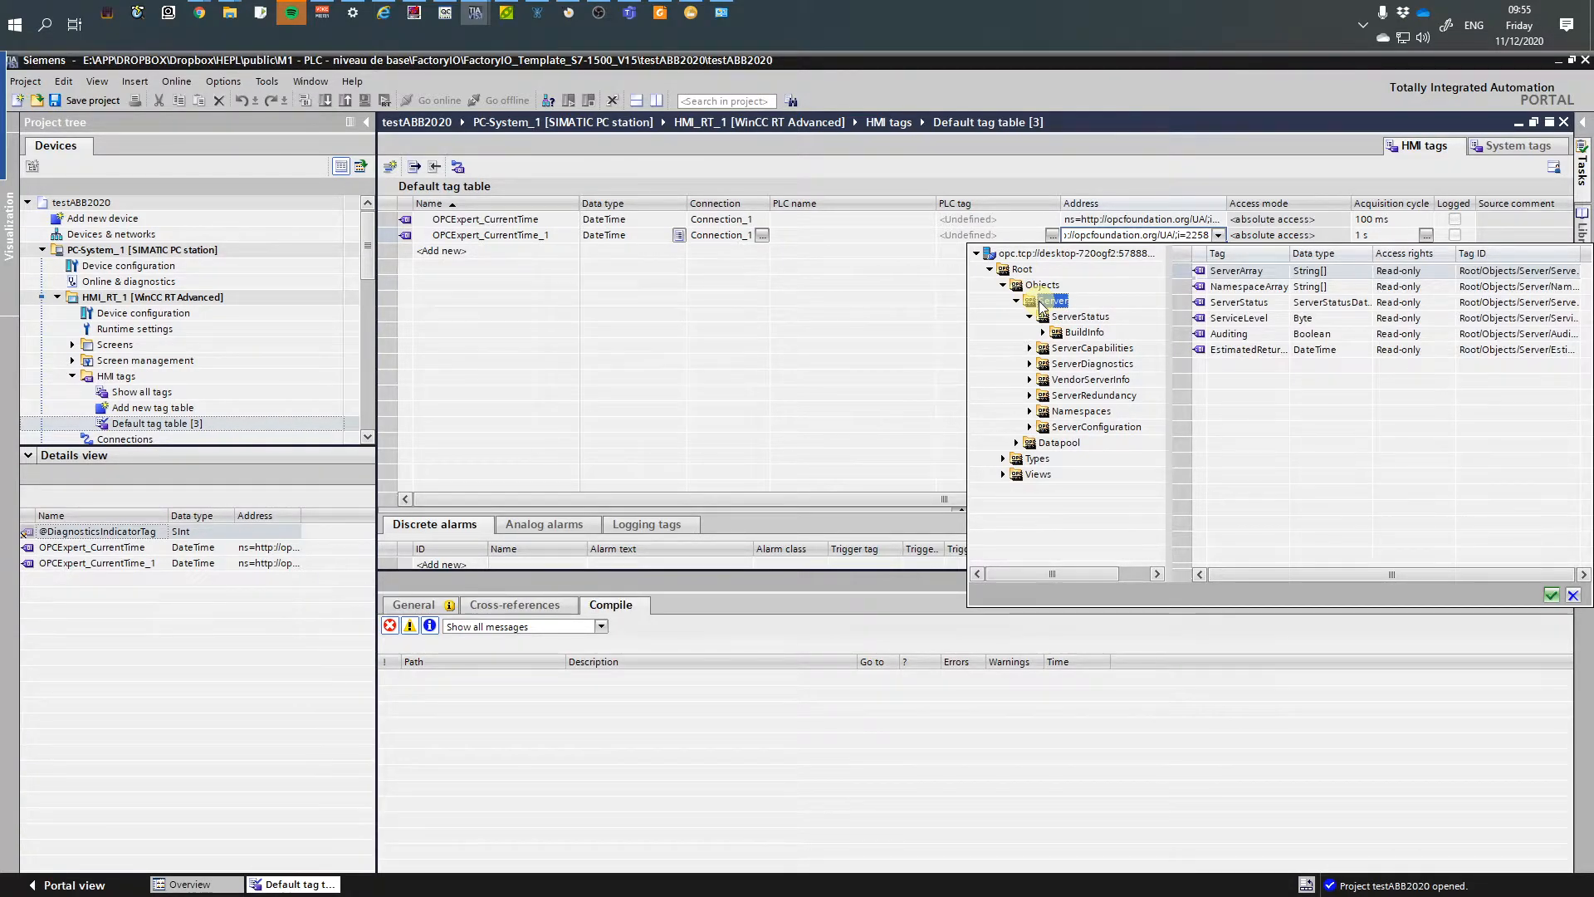
pyautogui.click(1071, 316)
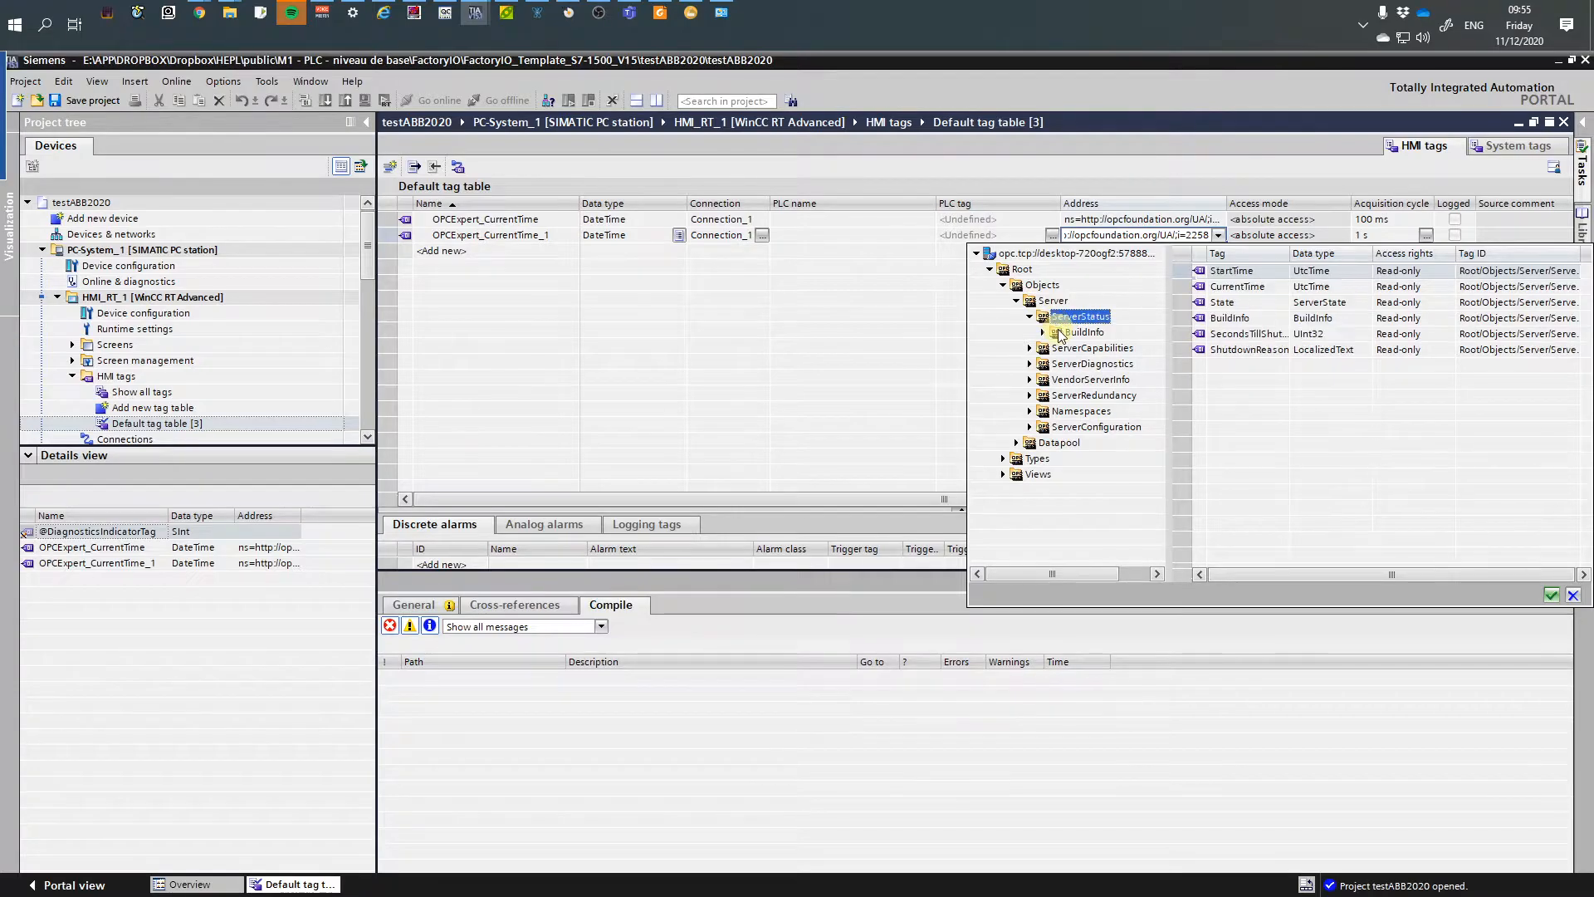
pyautogui.click(1060, 334)
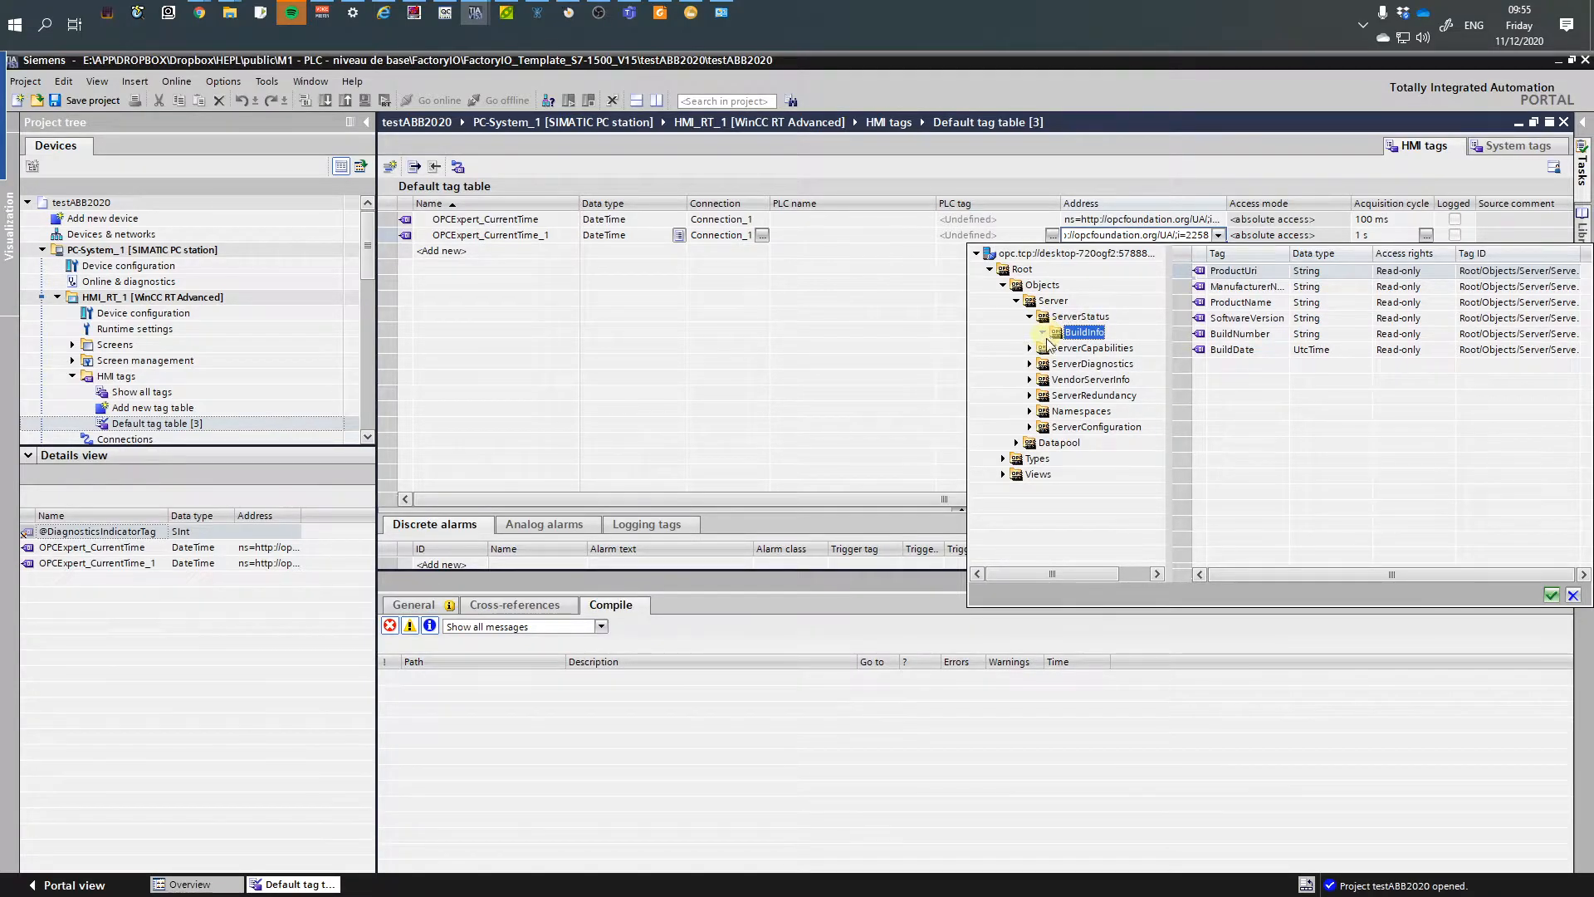
pyautogui.click(1071, 348)
pyautogui.click(1031, 348)
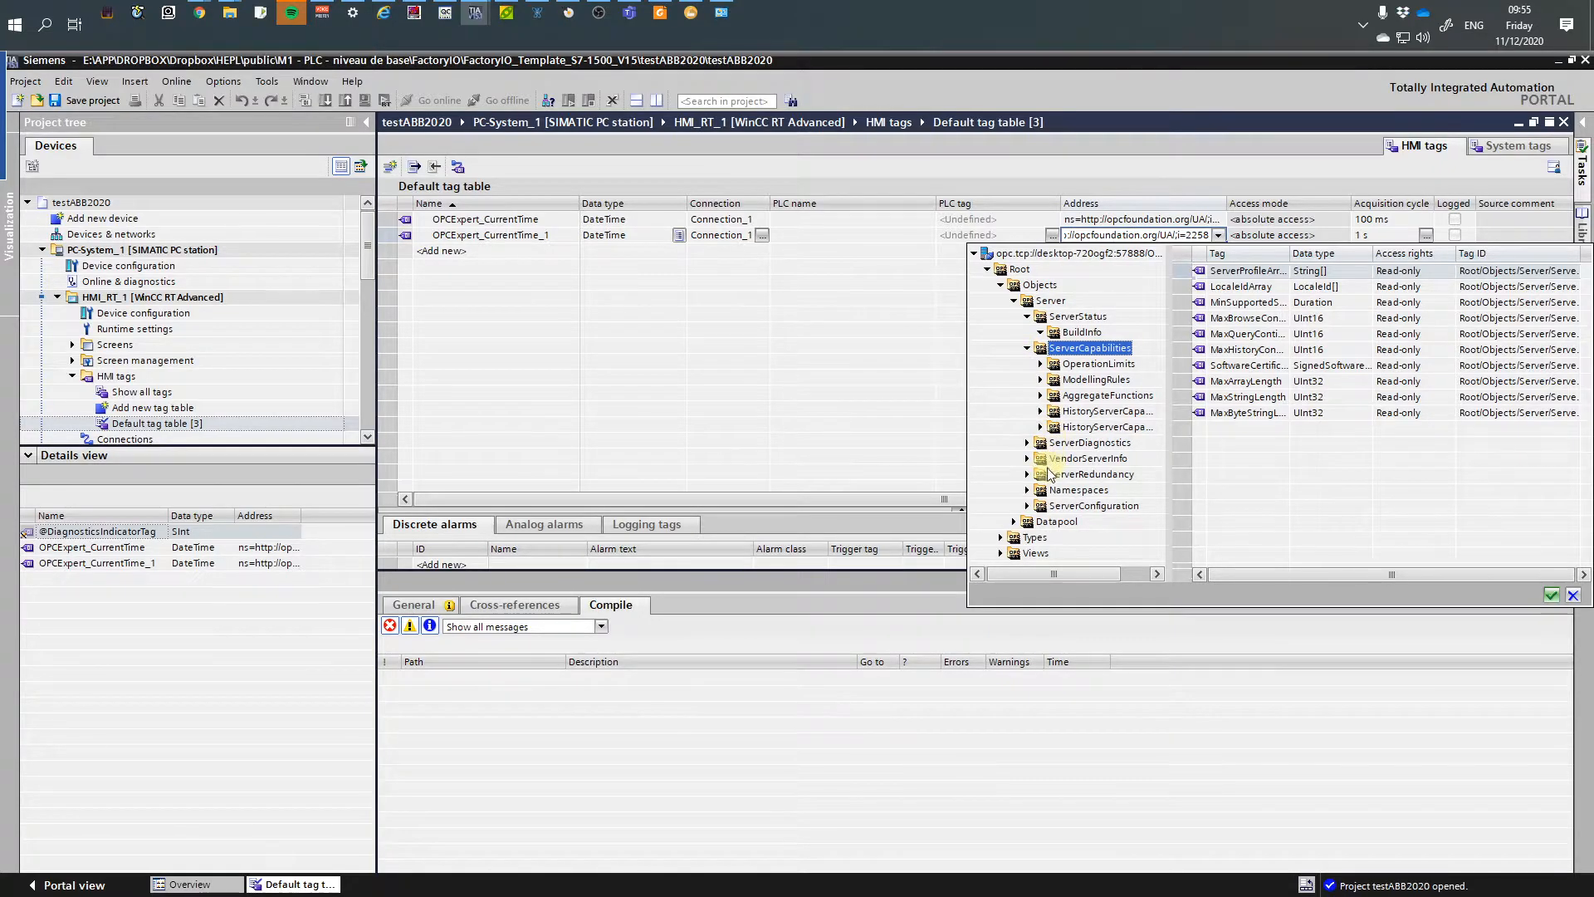
pyautogui.click(1027, 506)
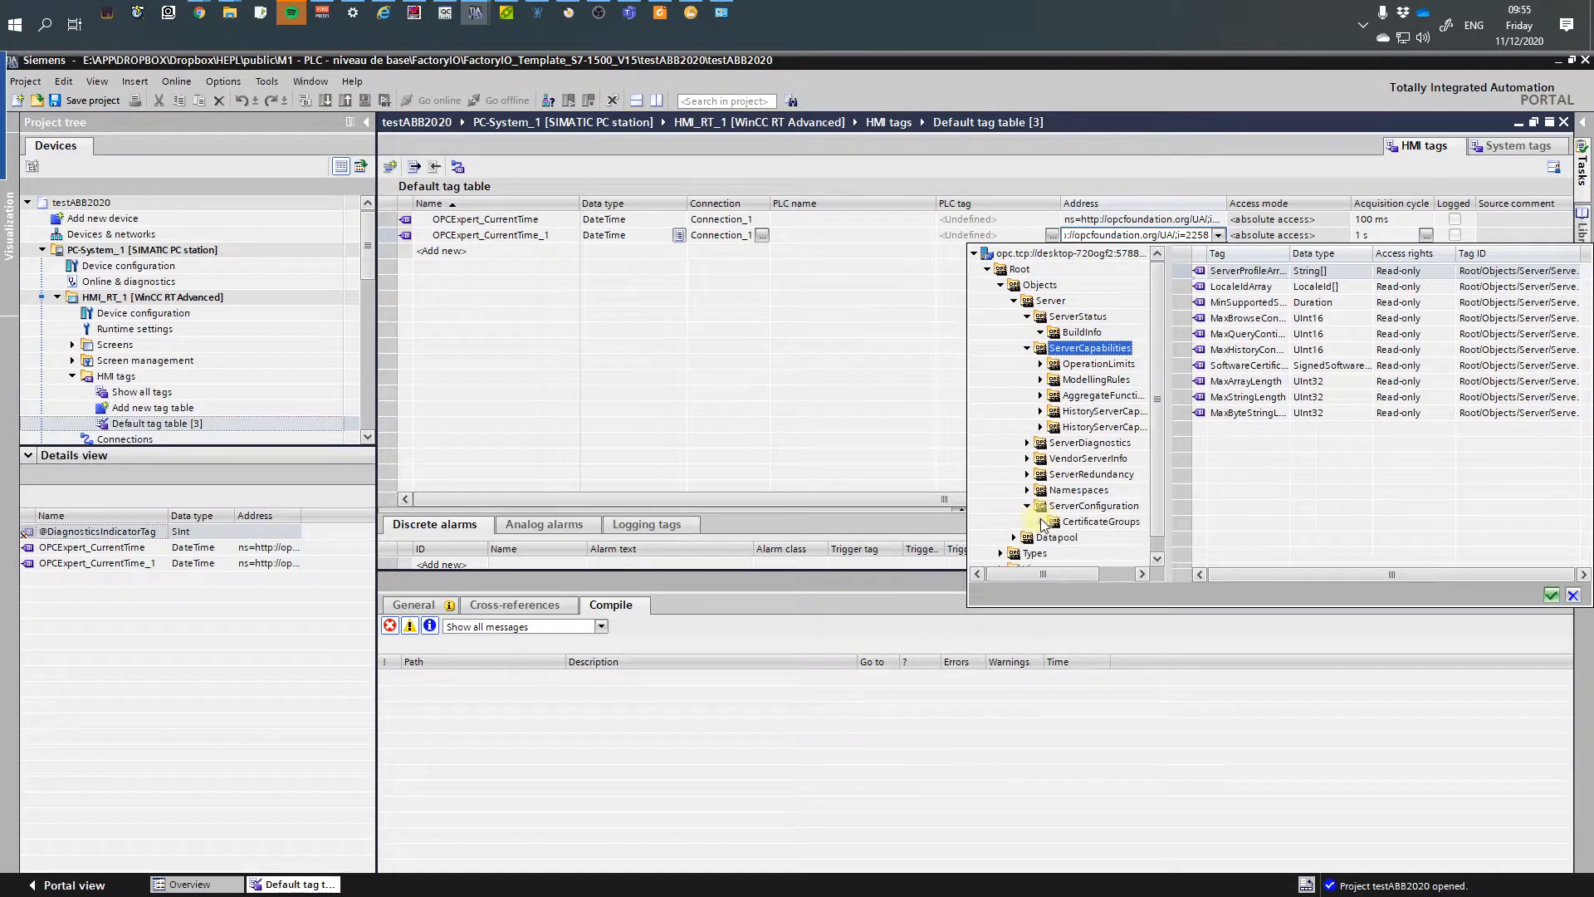
# - Expand Datapool and its DESKTOP-720OGF2 node in the server tree, and widen the tree area to show the full server names
pyautogui.click(1033, 540)
pyautogui.click(1014, 537)
pyautogui.scroll(-1, 1037, 515)
pyautogui.click(1040, 521)
pyautogui.click(1027, 521)
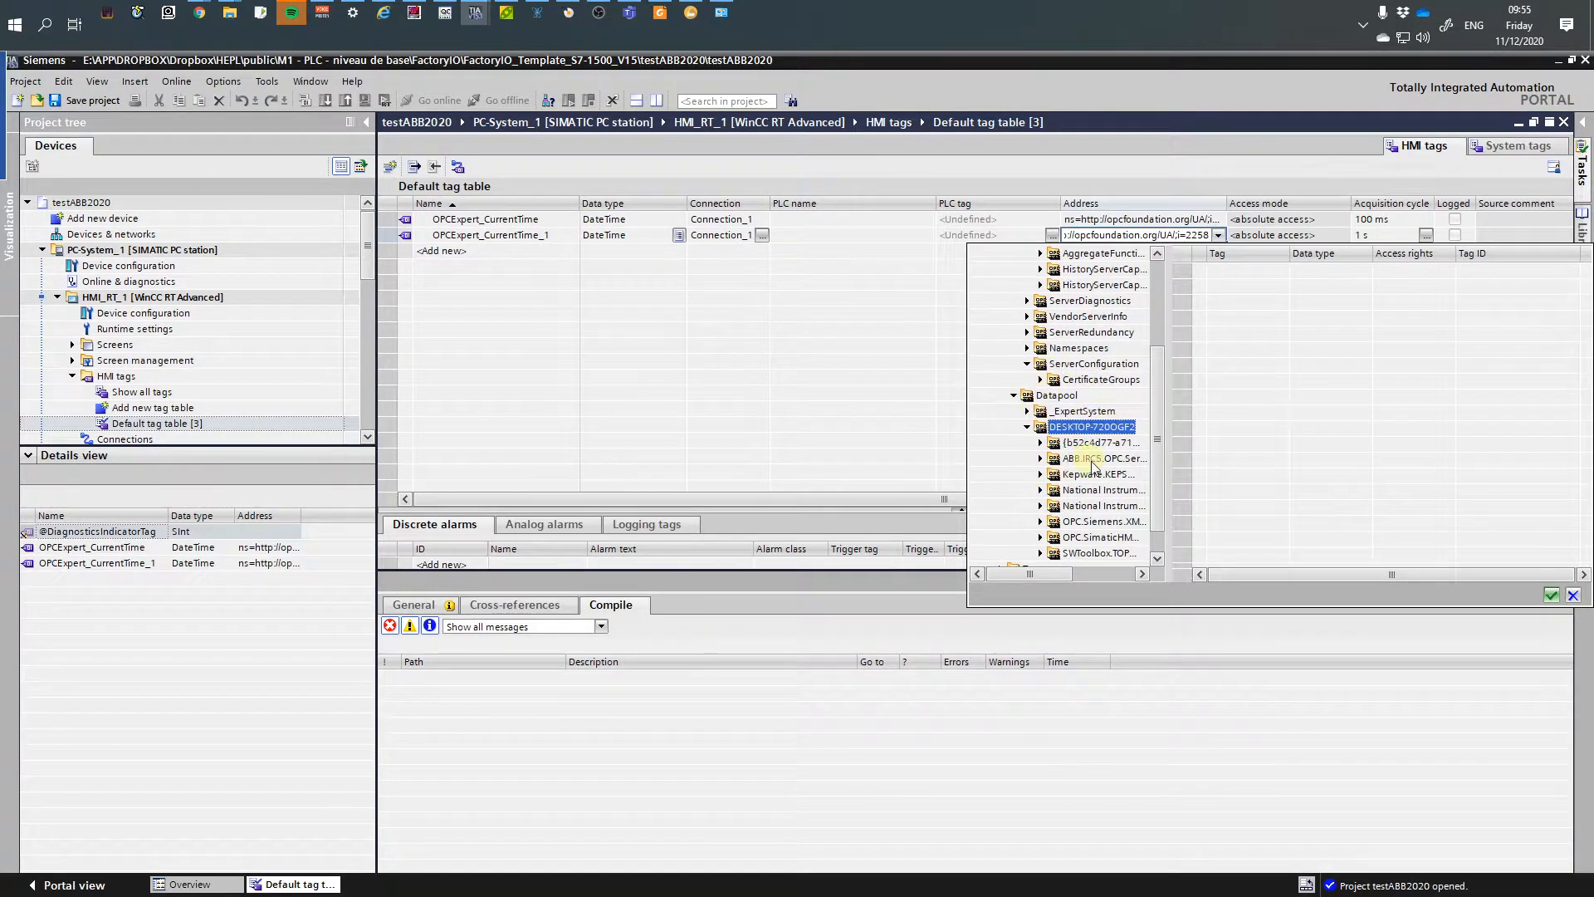
pyautogui.moveTo(1171, 444); pyautogui.dragTo(1297, 445)
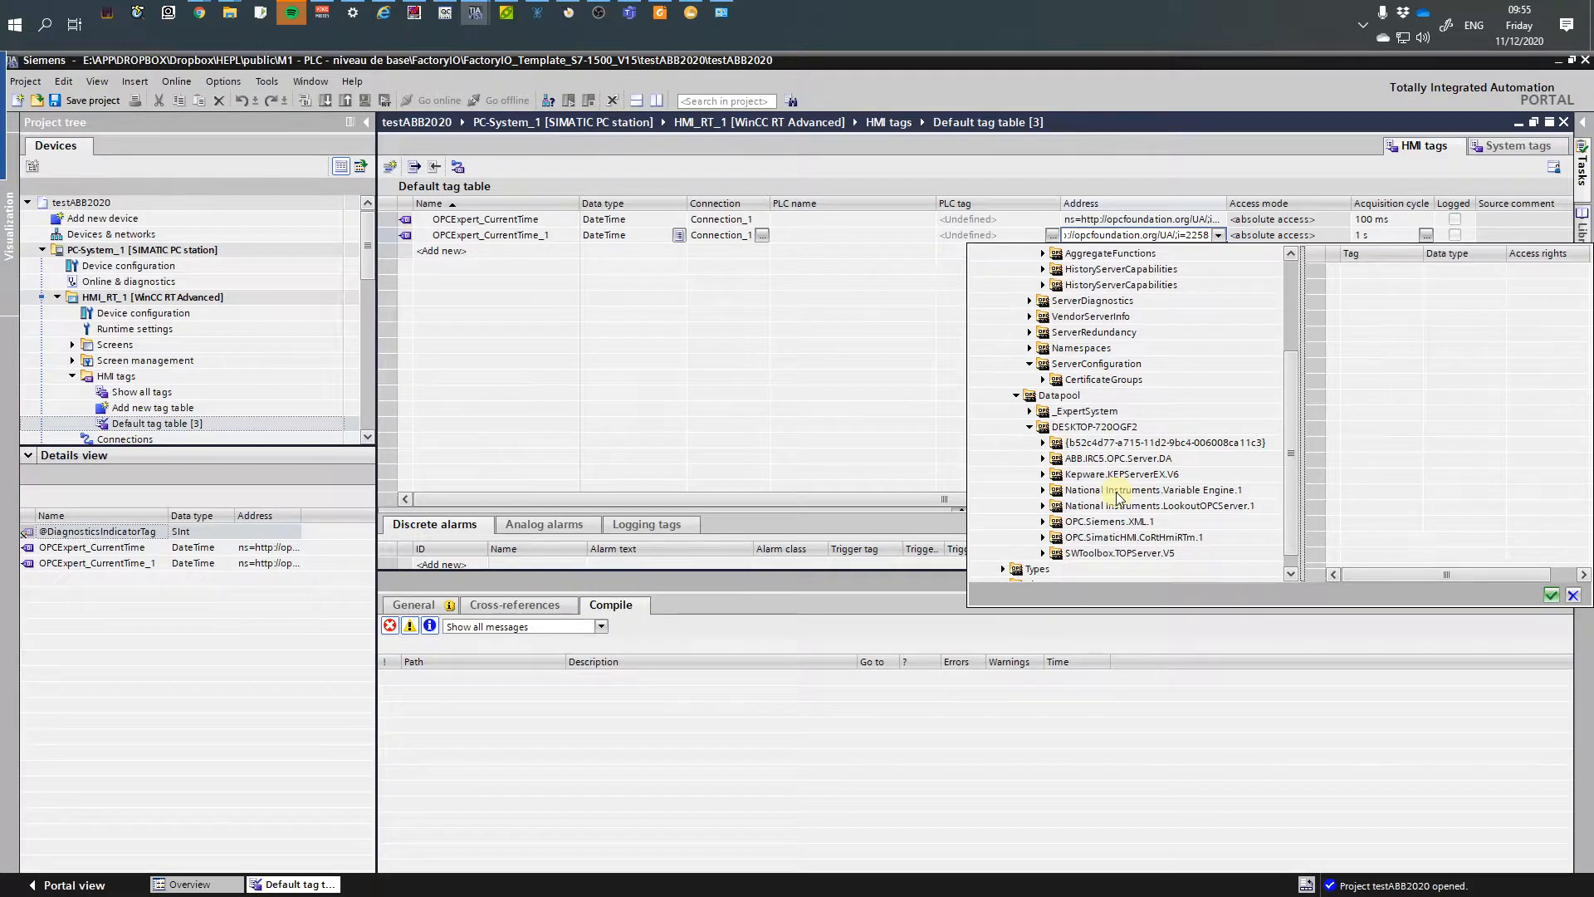
# - Expand ABB.IRC5.OPC.Server.DA through DESKTOP-720OGF2_IRB_120 and IOSYSTEM, and list the signals of its IOSIGNALS node
pyautogui.click(1043, 458)
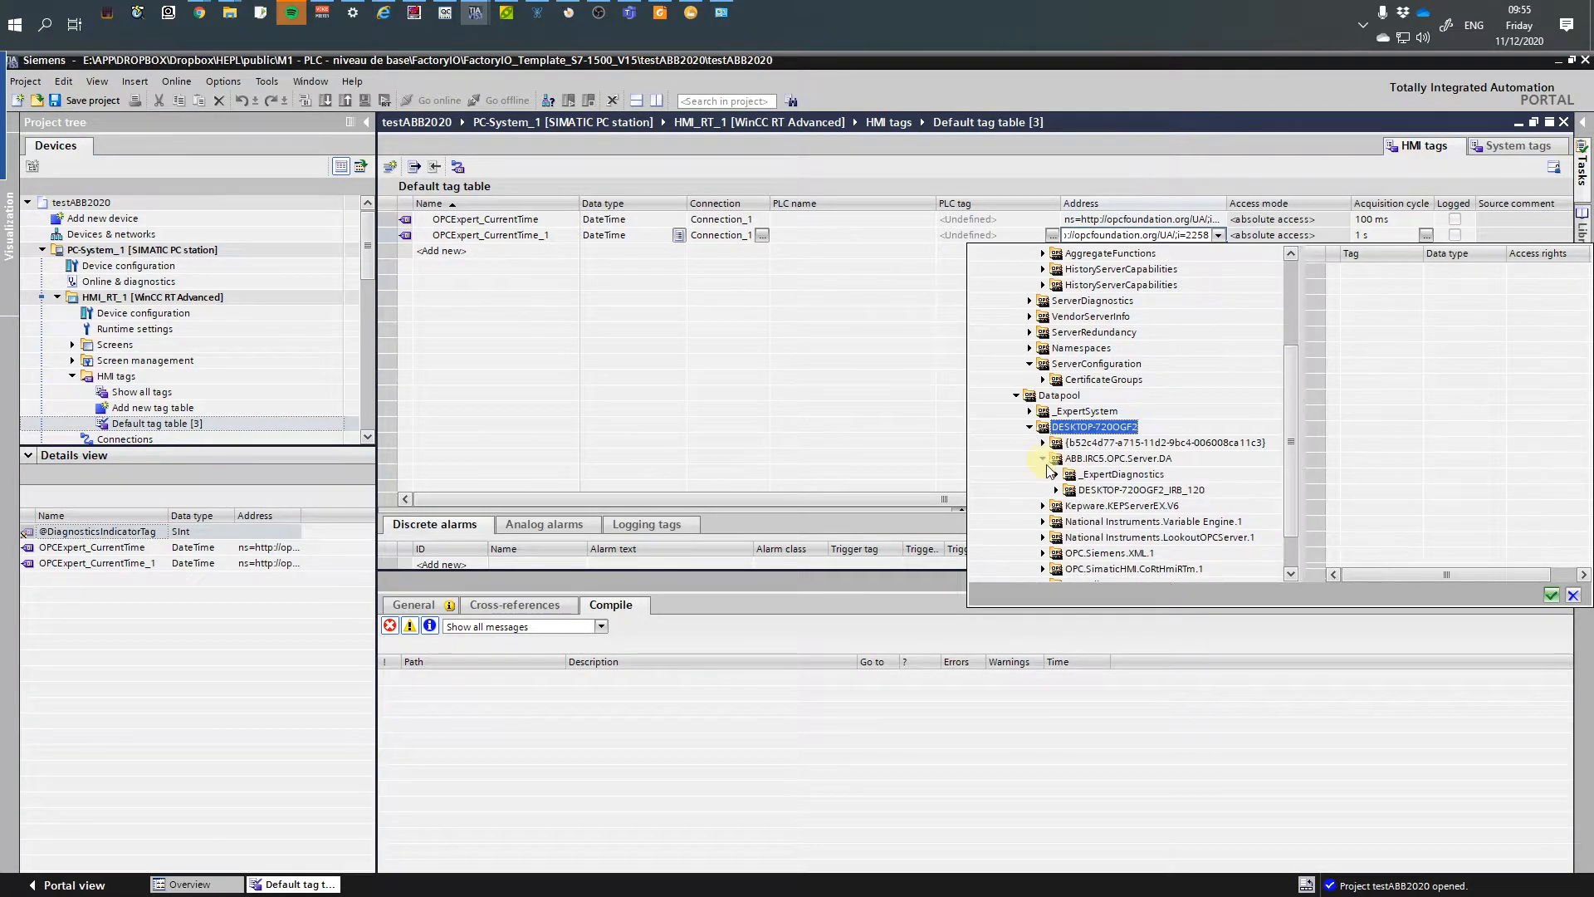
pyautogui.click(1056, 490)
pyautogui.click(1070, 506)
pyautogui.click(1083, 521)
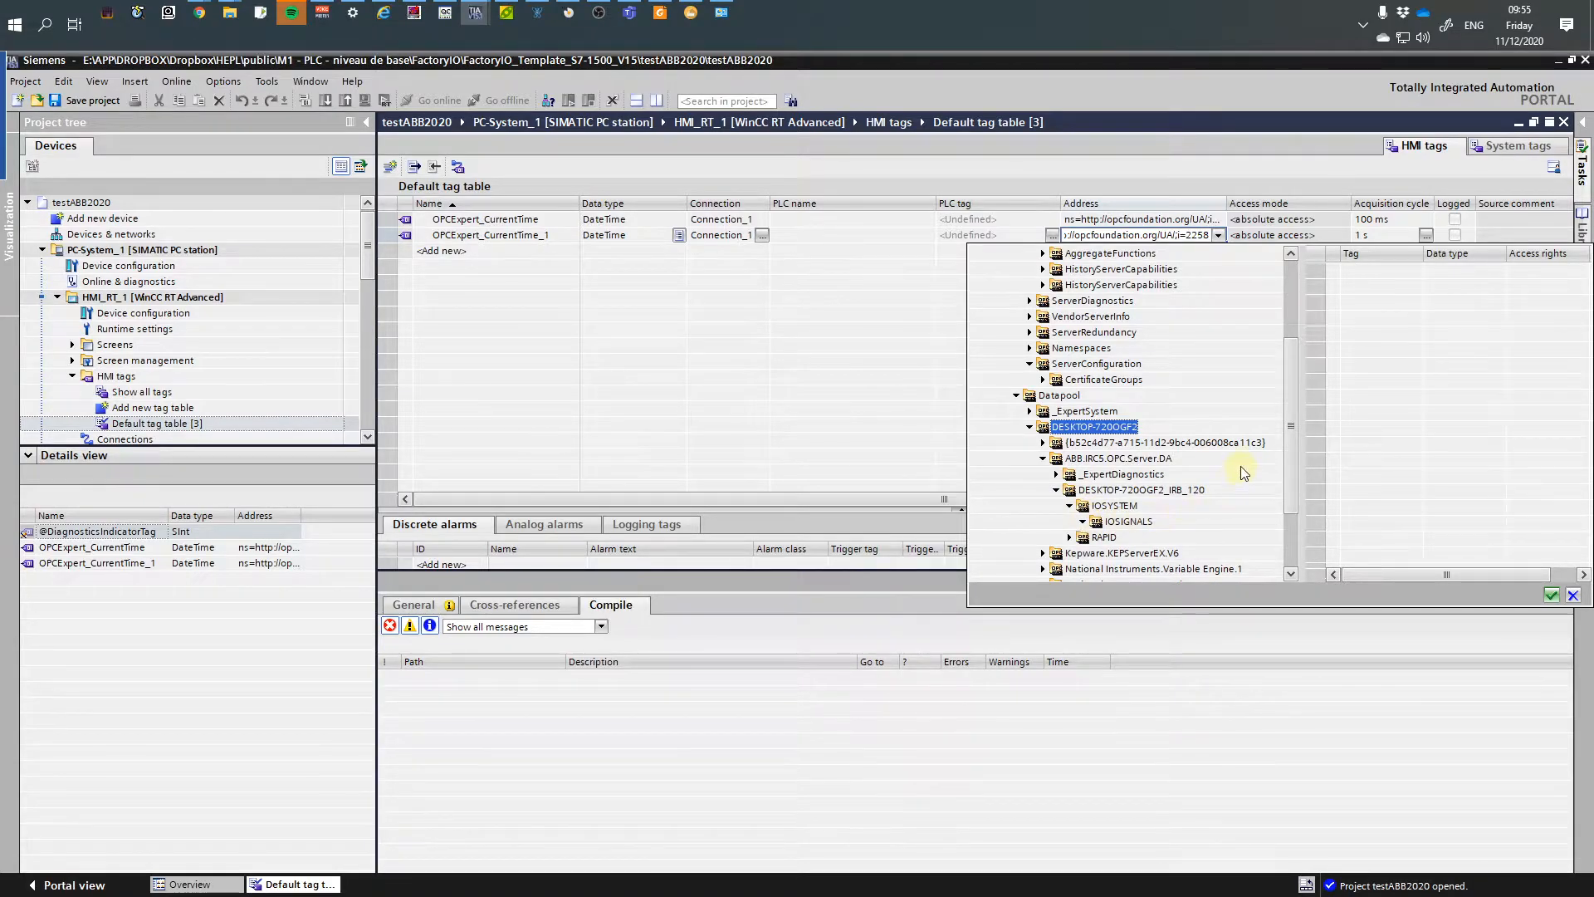
pyautogui.click(1151, 521)
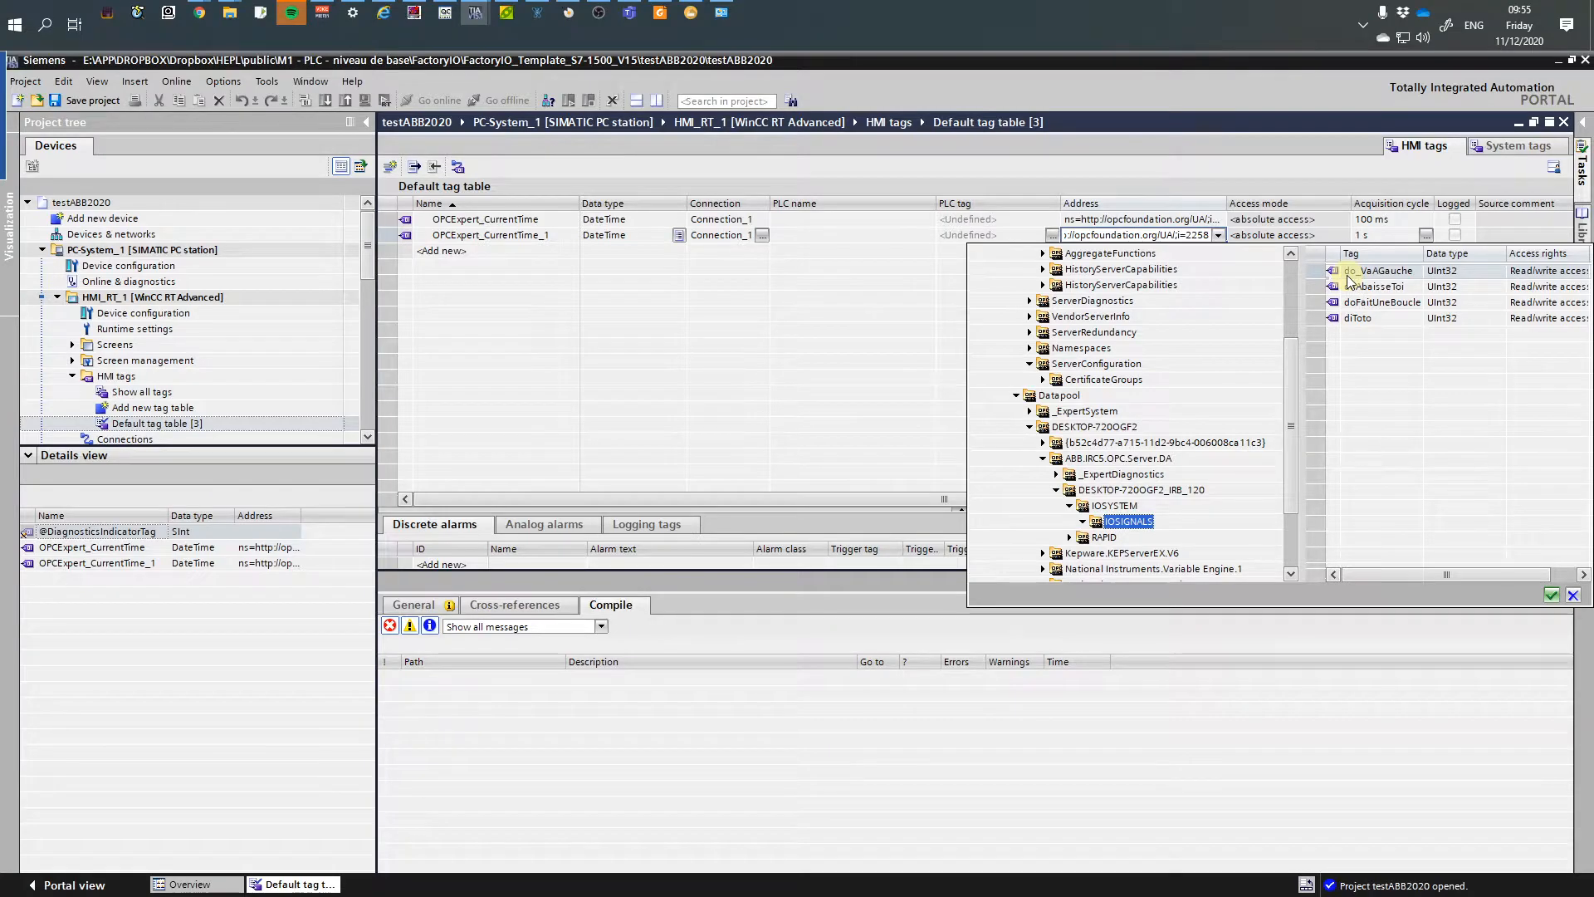
# - Assign the doAbaisseToi signal as the address of the tag OPCExpert_CurrentTime_1
pyautogui.click(1338, 323)
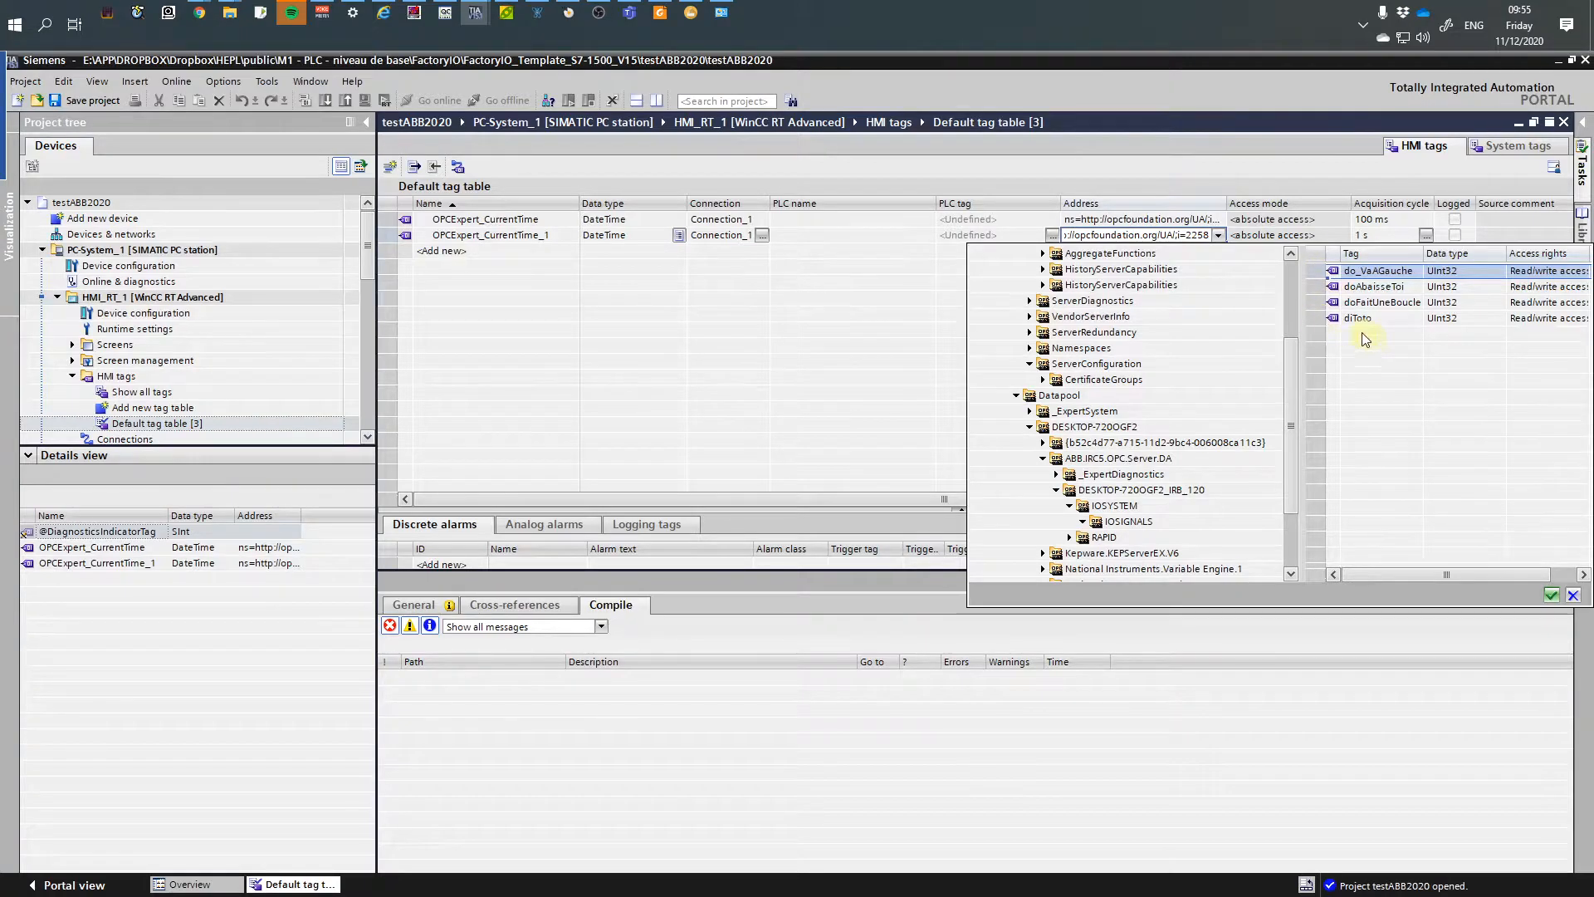
pyautogui.moveTo(1320, 273); pyautogui.dragTo(1322, 331)
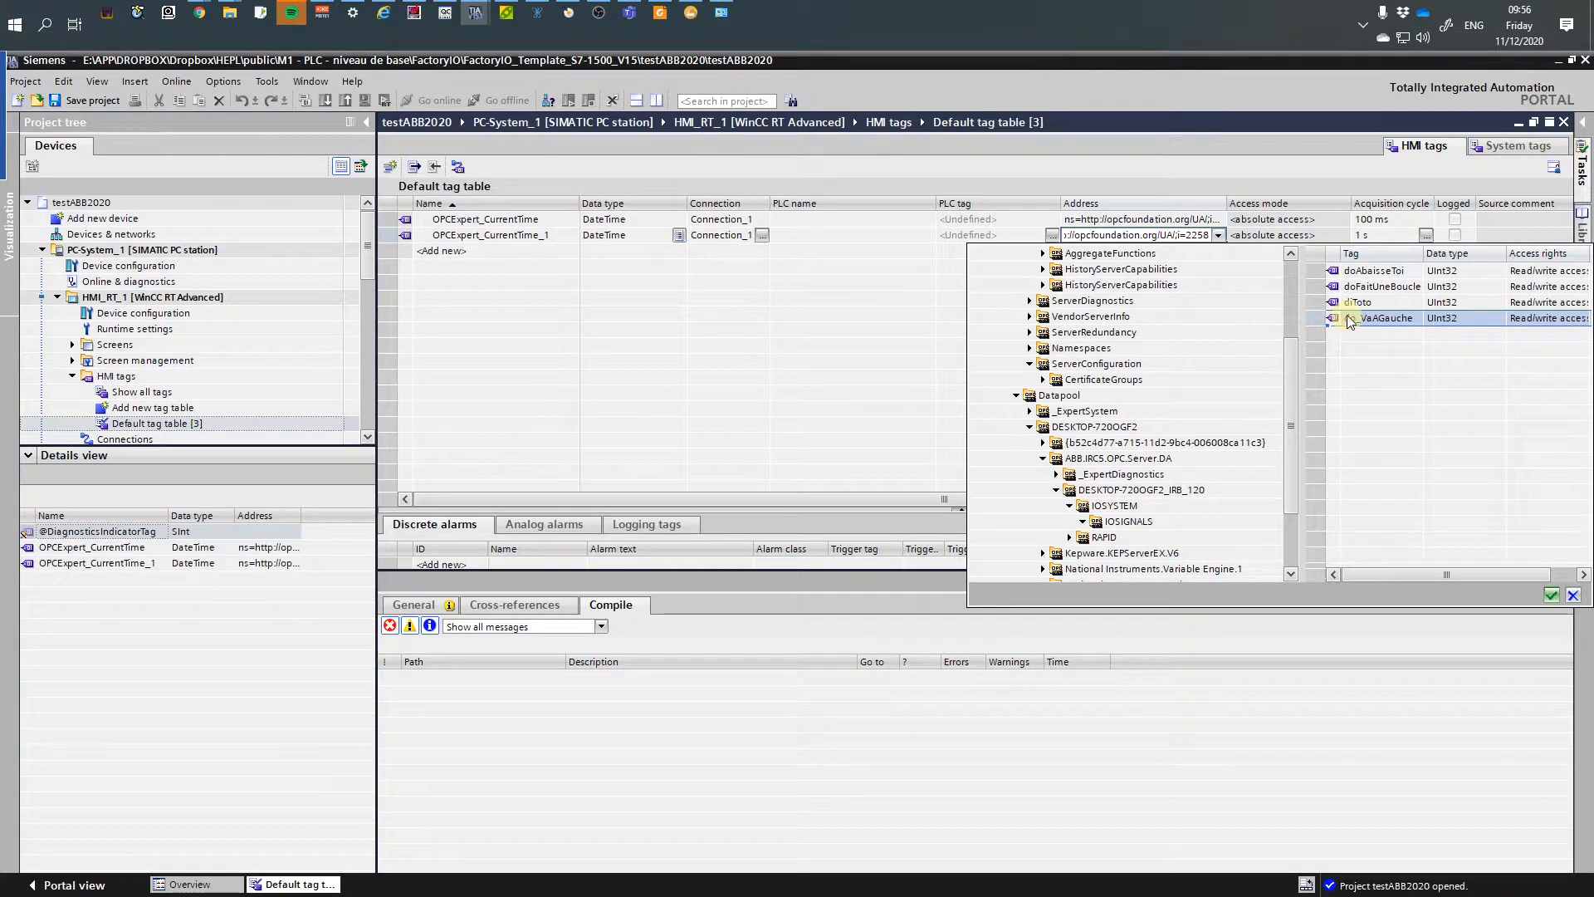
pyautogui.doubleClick(1332, 269)
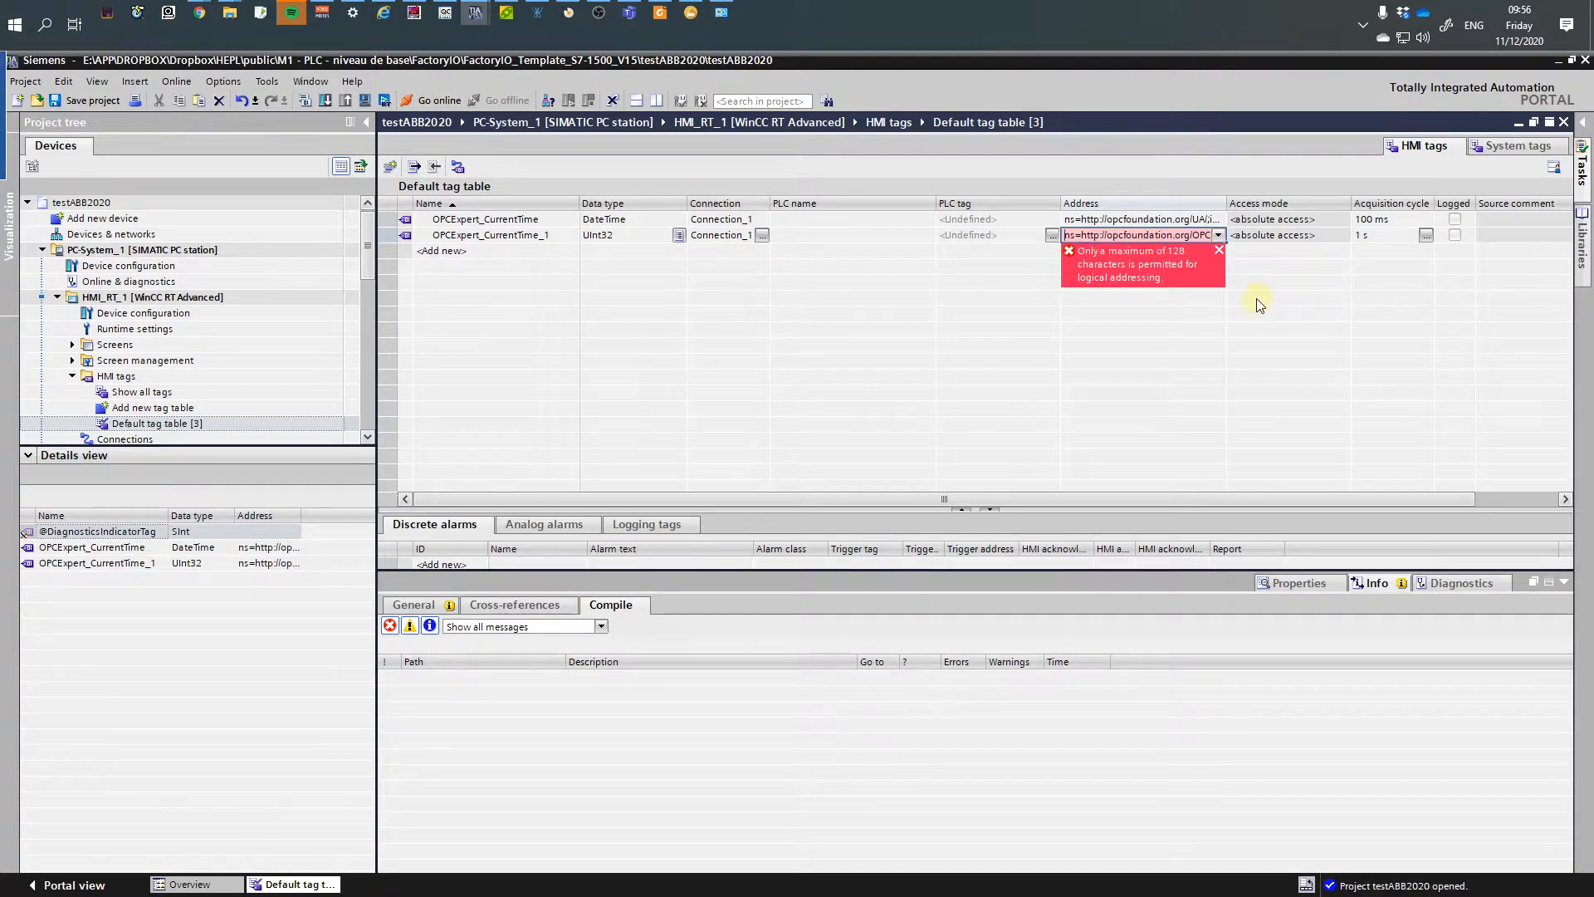
pyautogui.click(1195, 308)
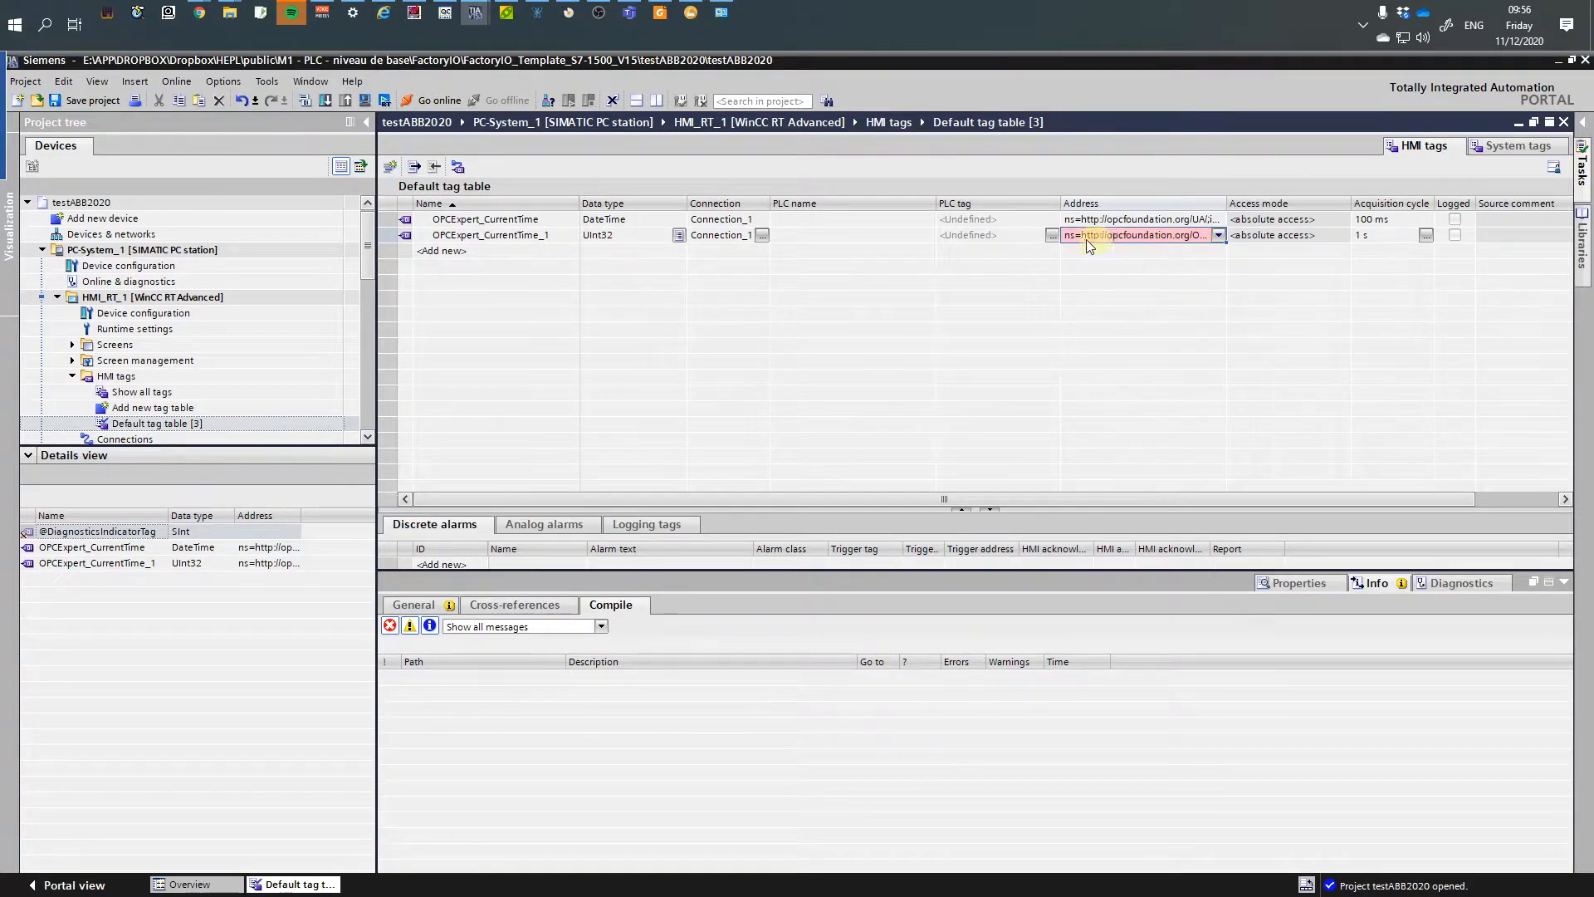
# - Widen the Address column and inspect the full address of the tag linked to doAbaisseToi
pyautogui.moveTo(1226, 202); pyautogui.dragTo(1514, 192)
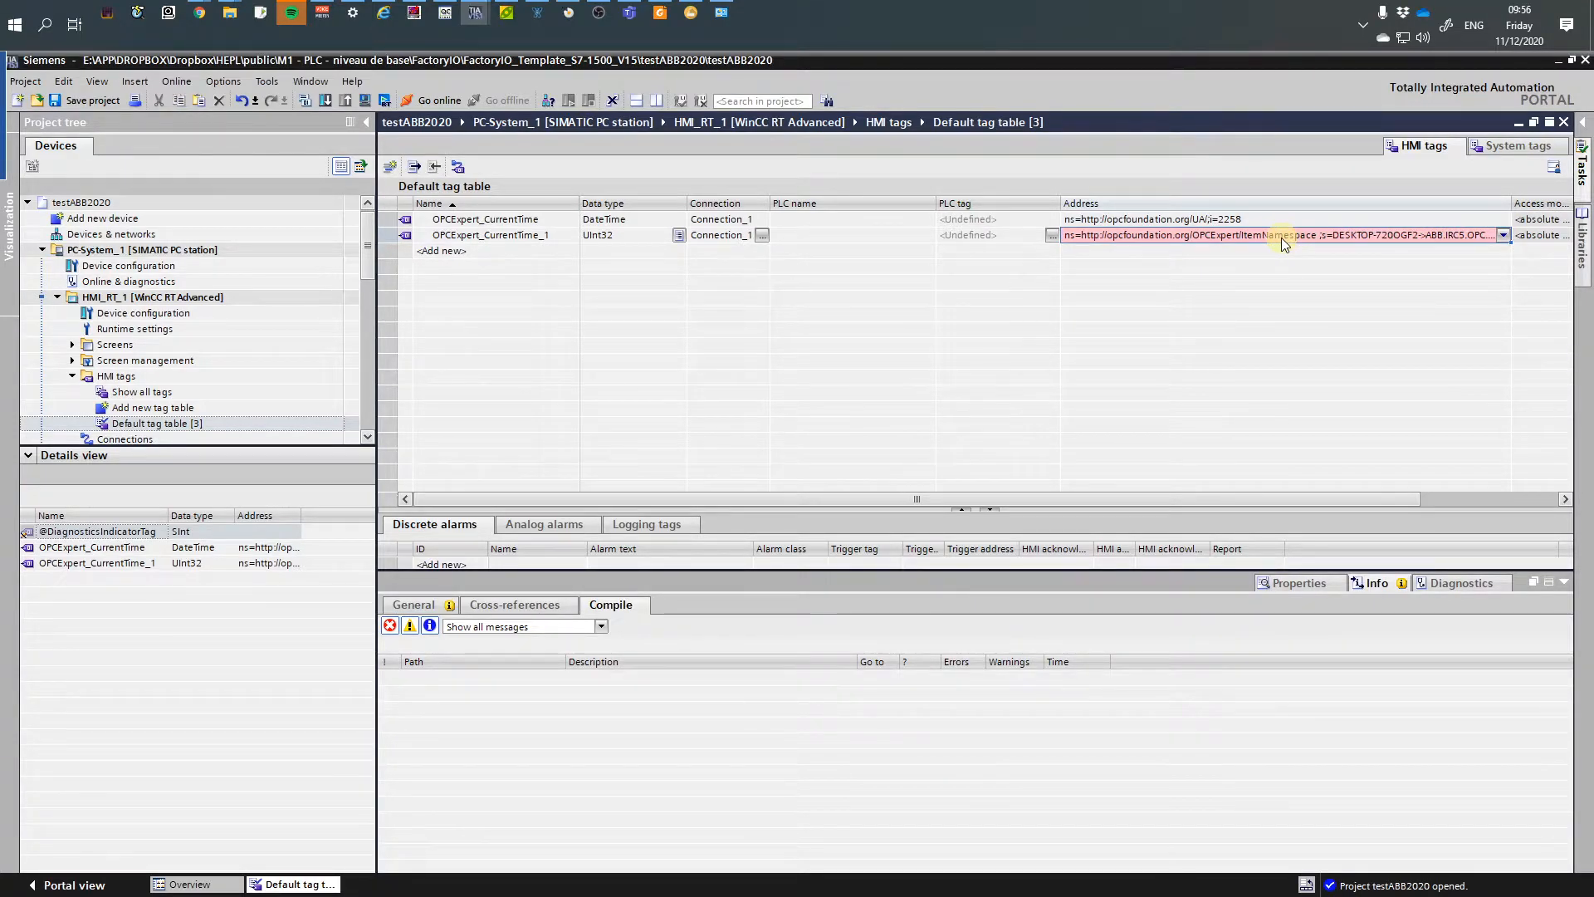
pyautogui.click(1370, 236)
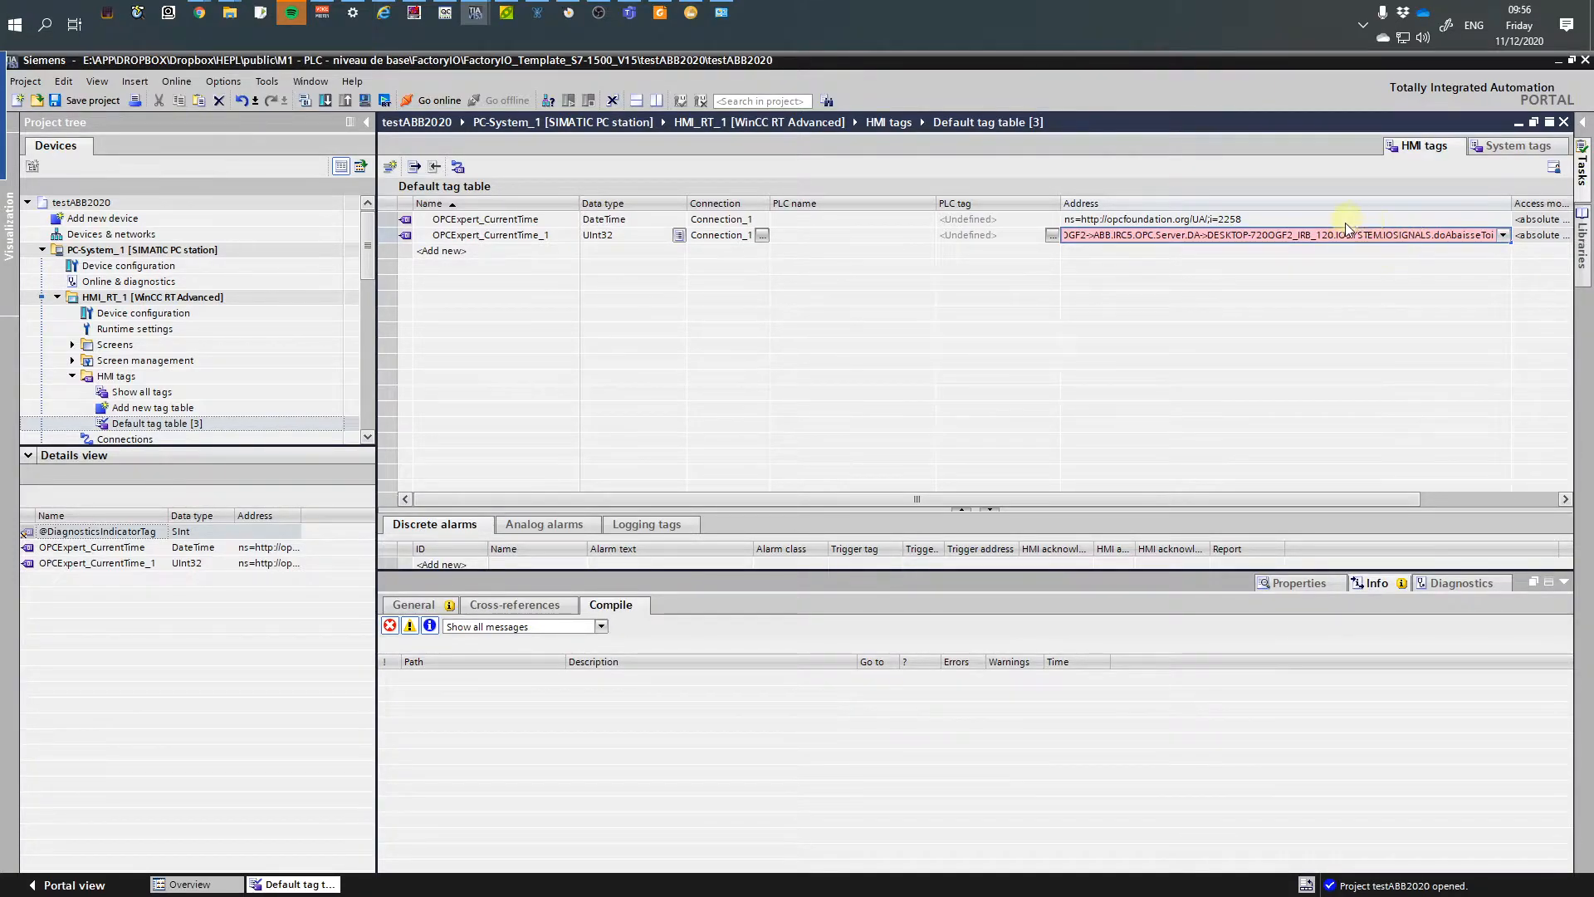
pyautogui.click(1155, 256)
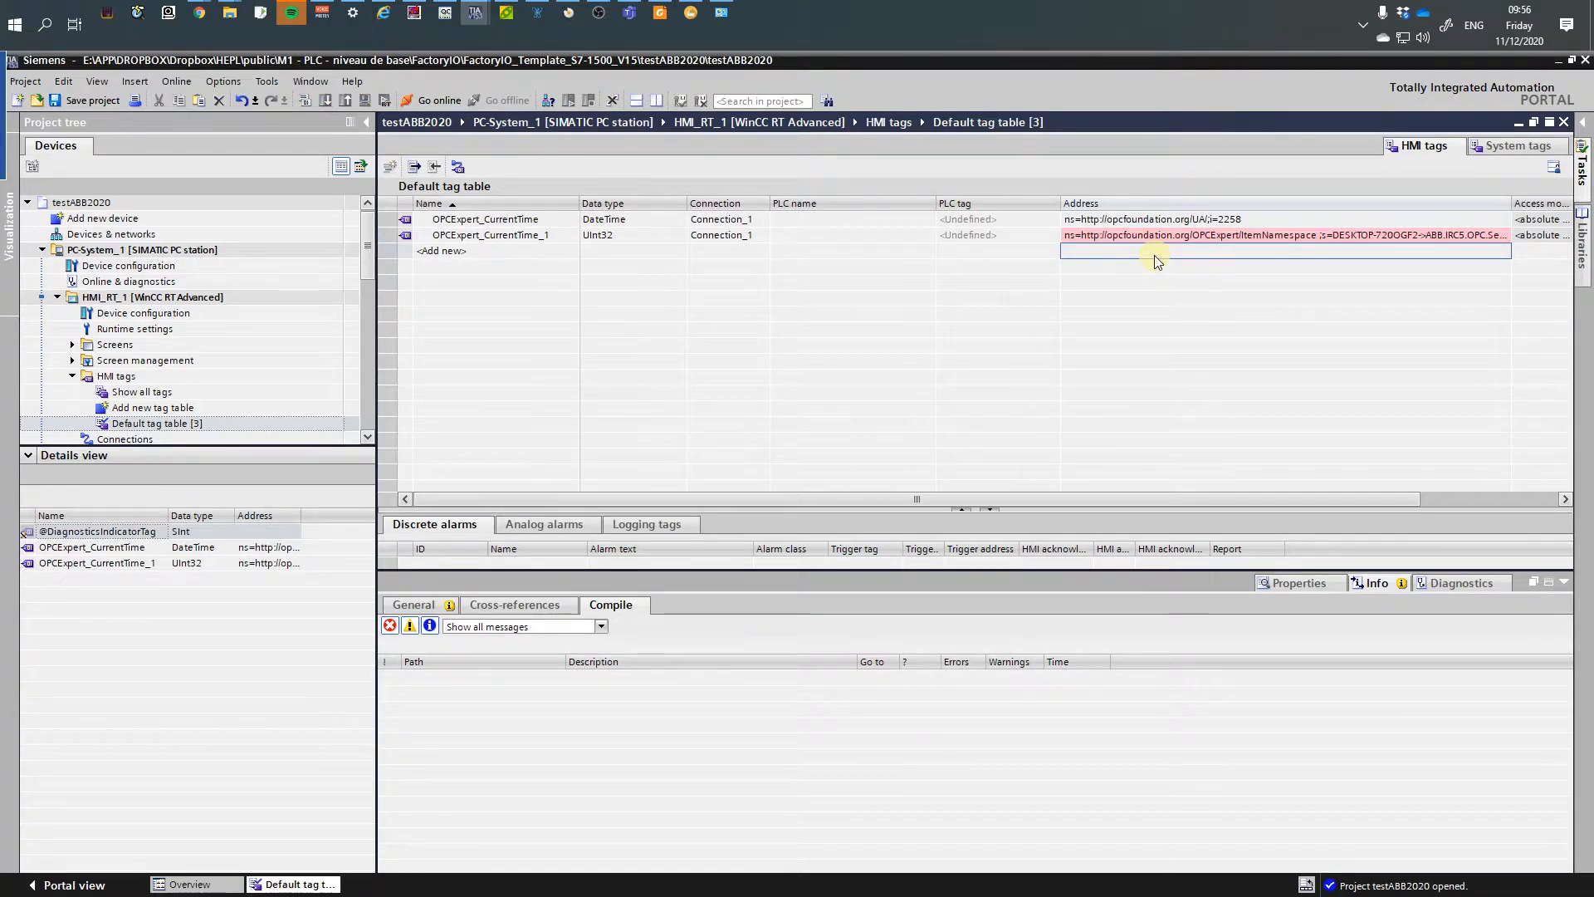
pyautogui.click(1426, 236)
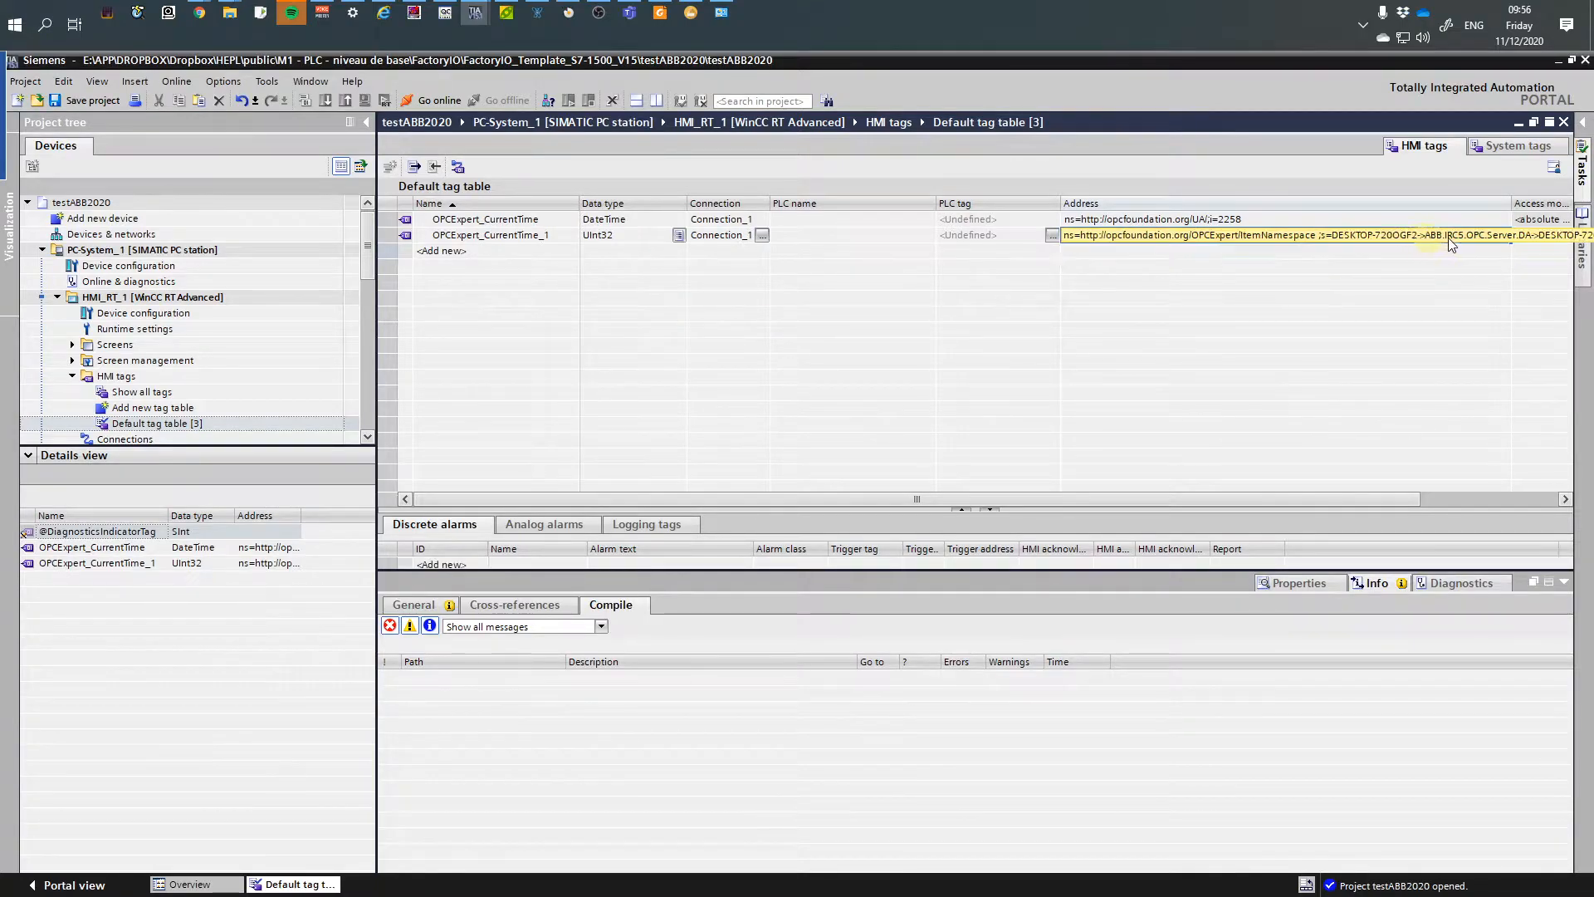
pyautogui.click(1487, 235)
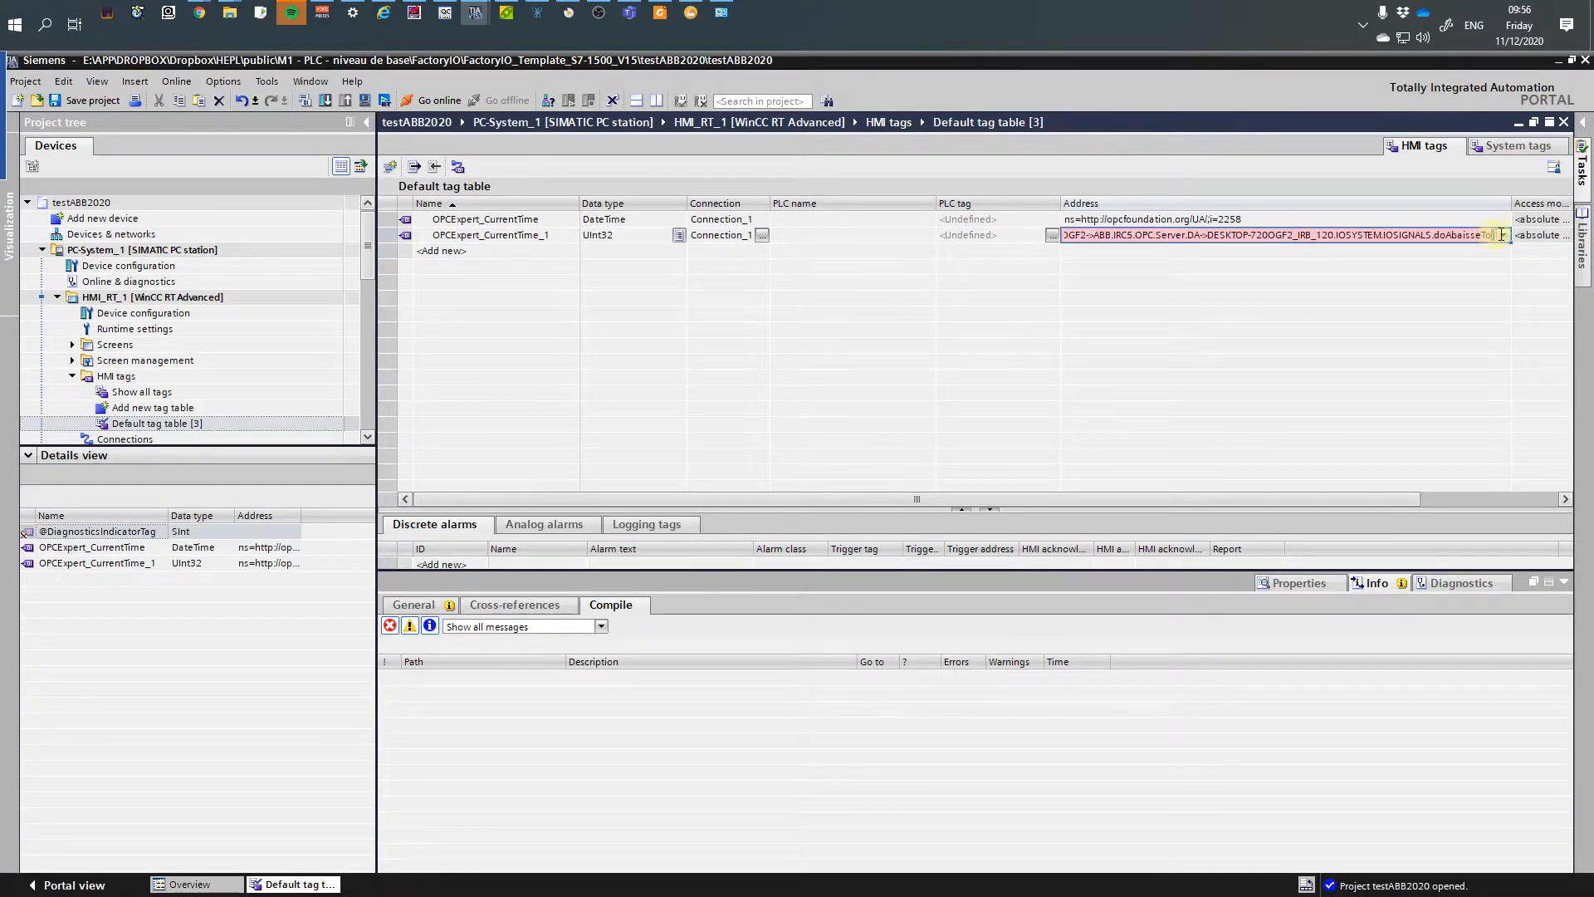
# - Rename the tag OPCExpert_CurrentTime_1 as OPCExpert_doAbaisseToi
pyautogui.click(490, 237)
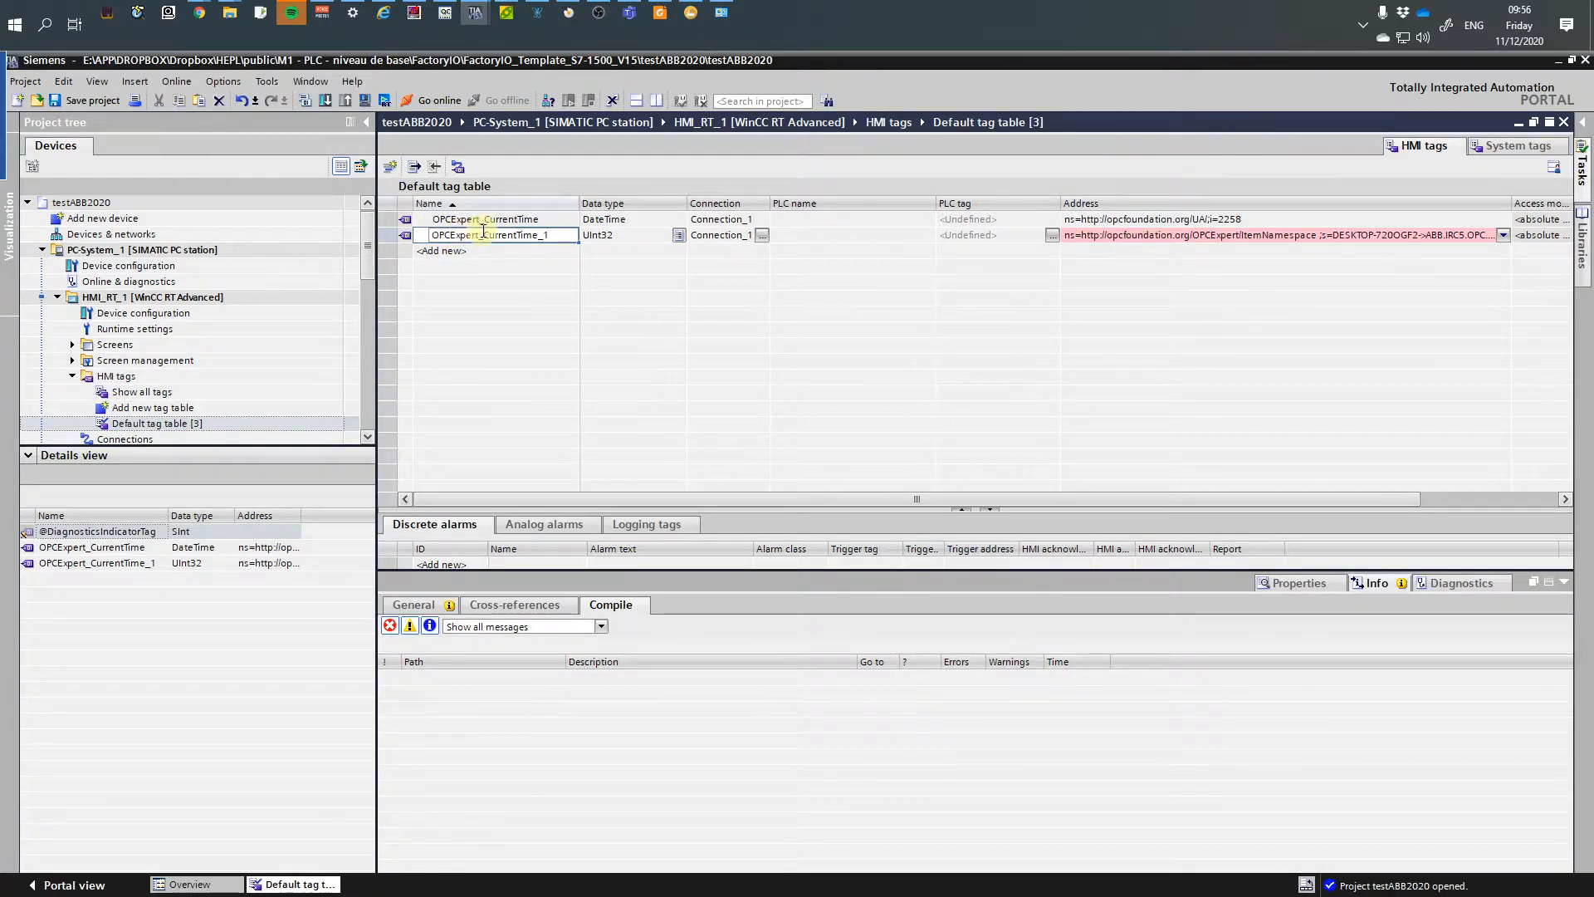
pyautogui.moveTo(484, 235); pyautogui.dragTo(585, 241)
pyautogui.write('doA')
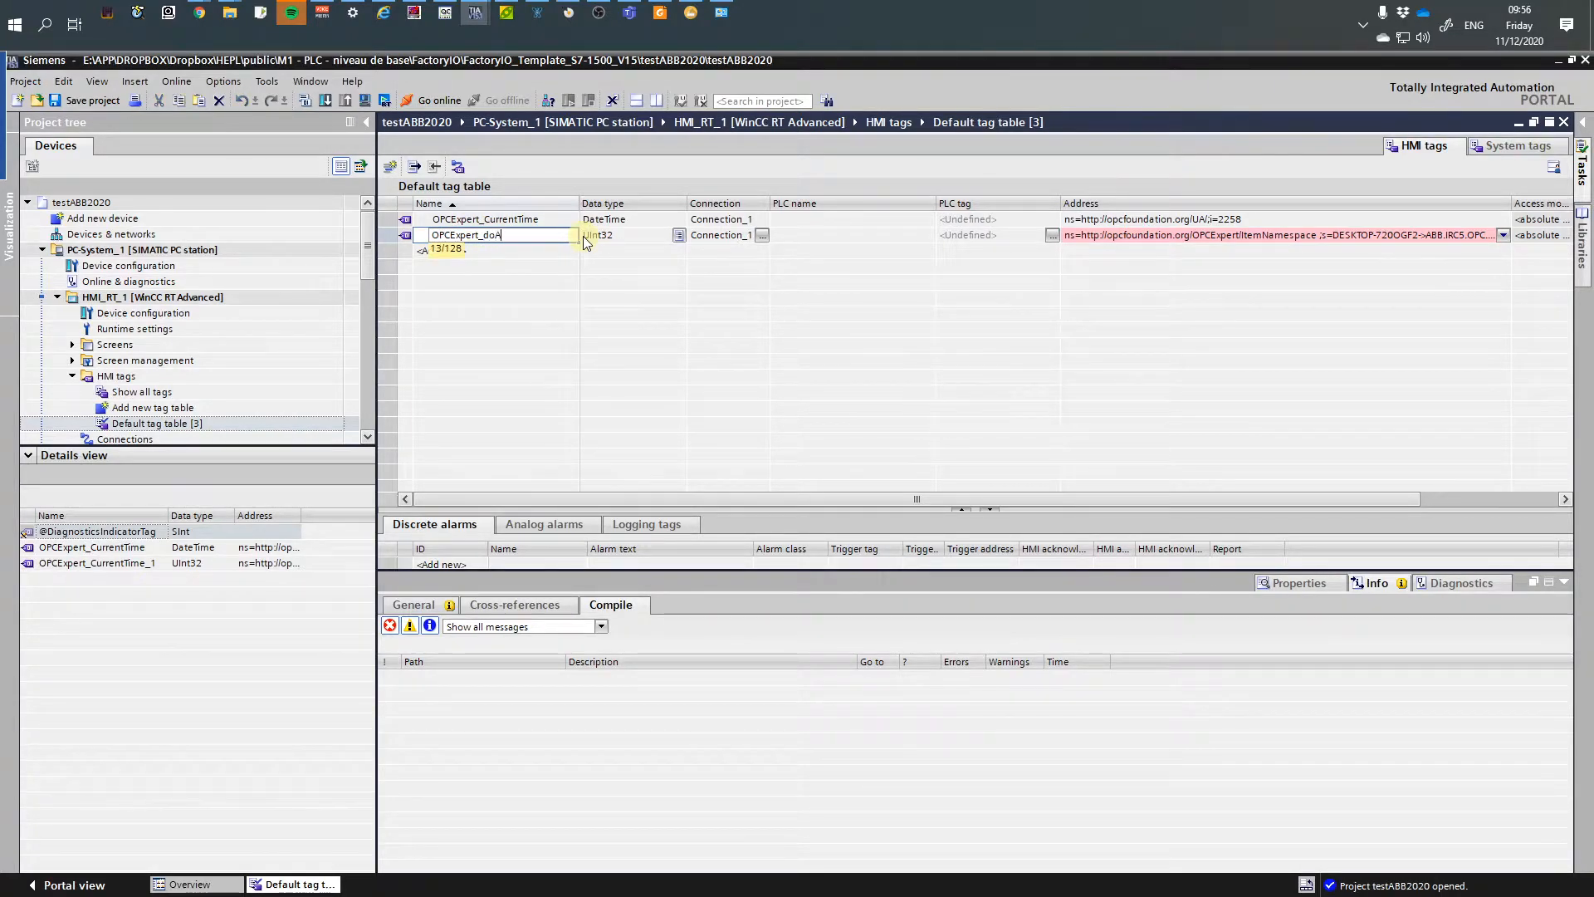
pyautogui.write('baisseToi')
pyautogui.press('Return')
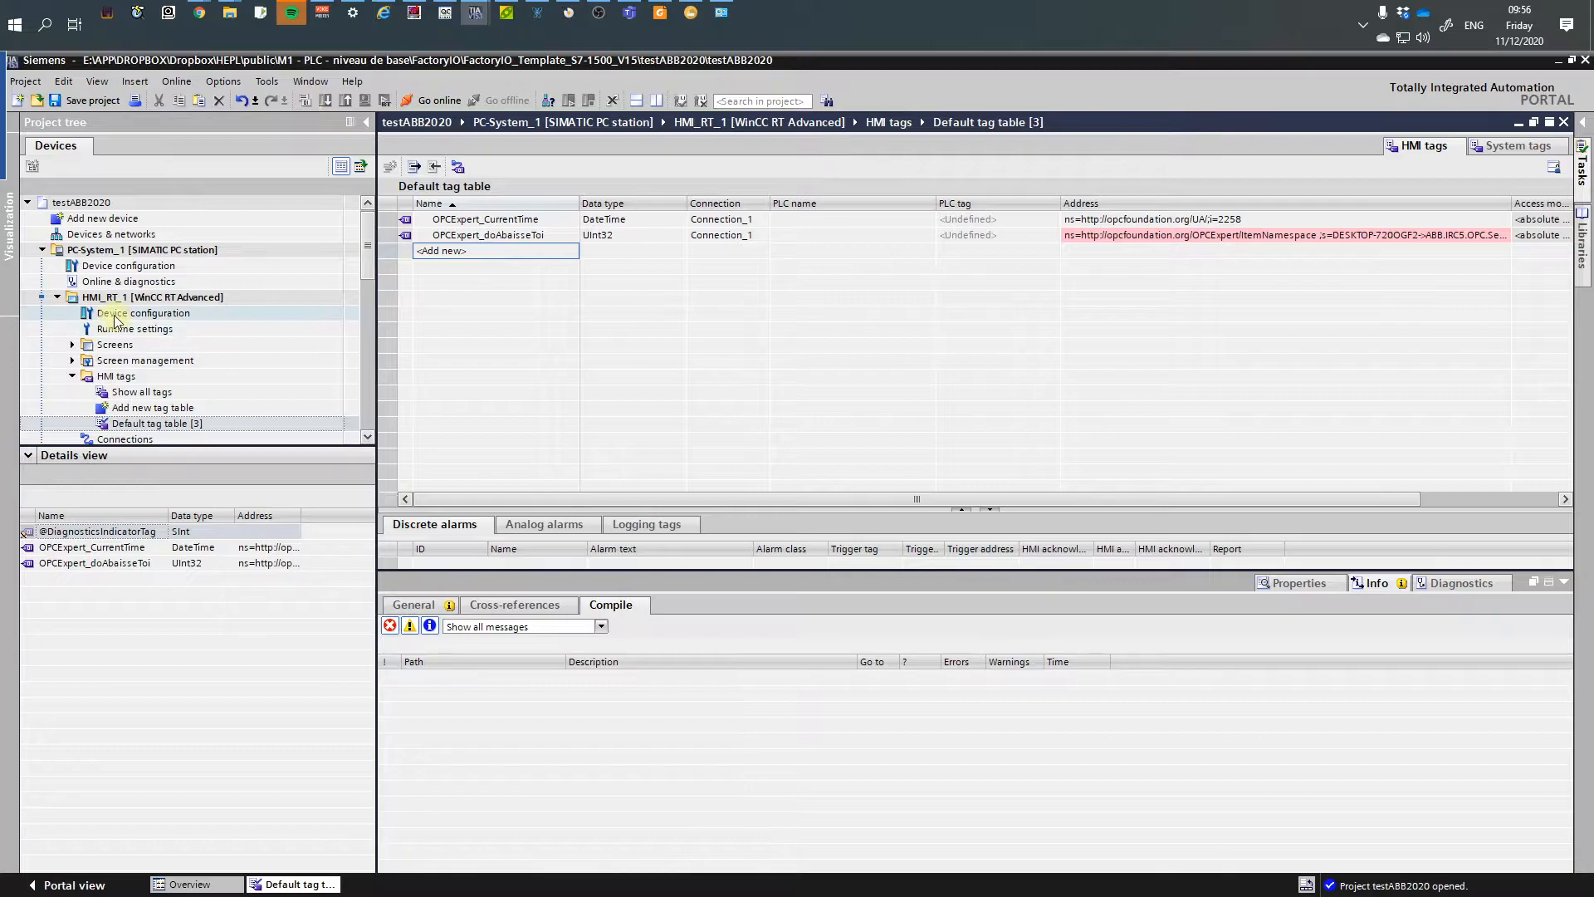
# - Compile PC-System_1 and inspect the address of OPCExpert_doAbaisseToi while it runs
pyautogui.click(101, 256)
pyautogui.click(305, 102)
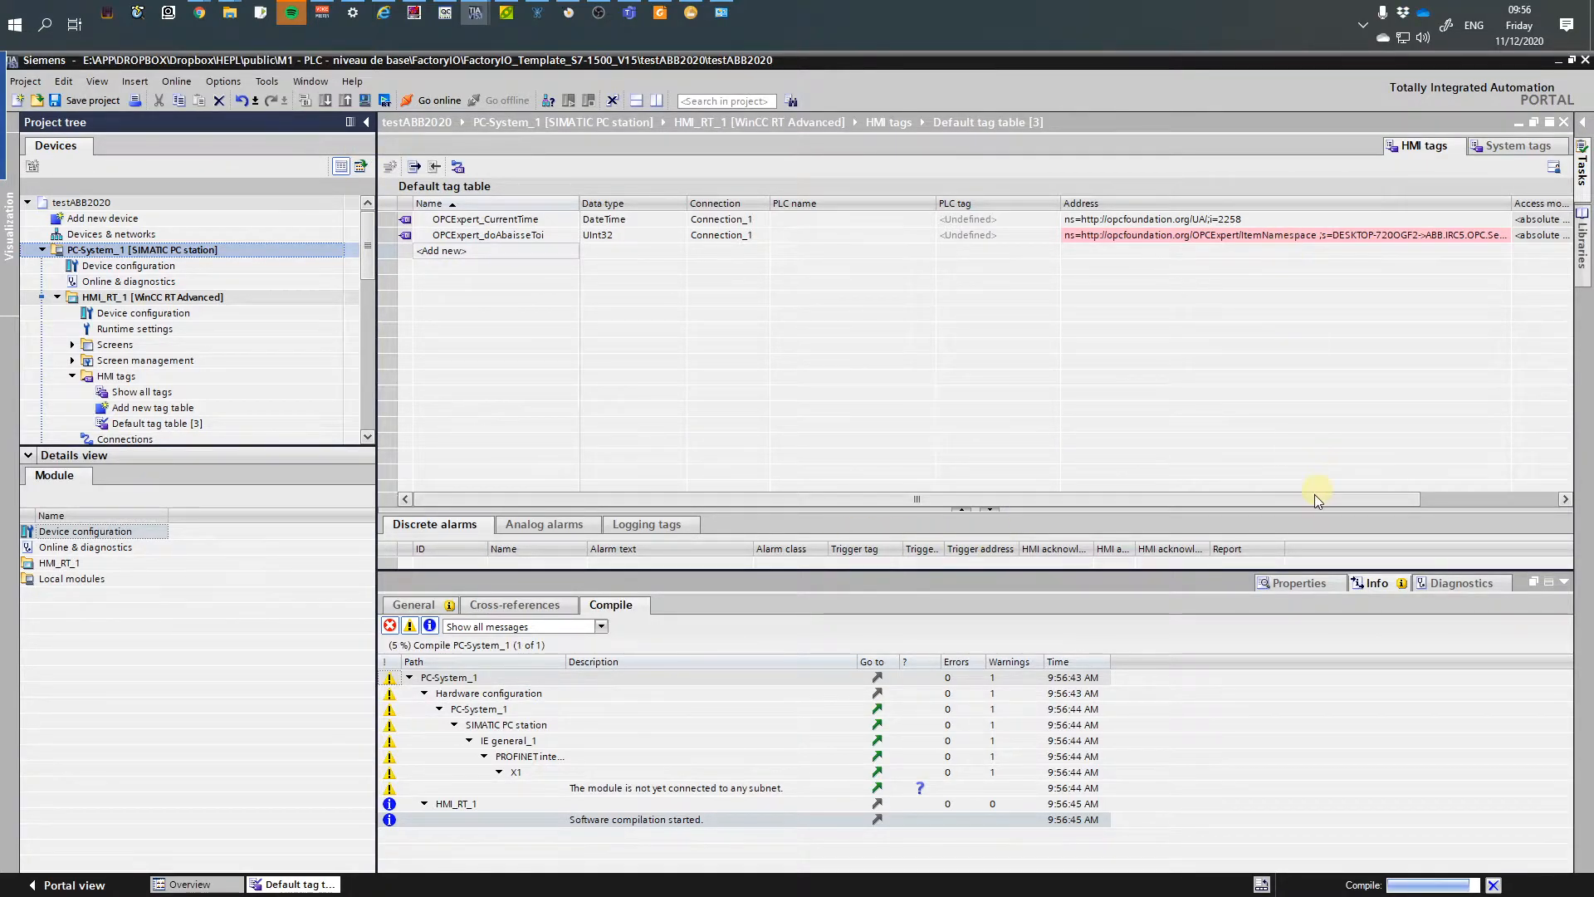
pyautogui.moveTo(1313, 496); pyautogui.dragTo(1443, 497)
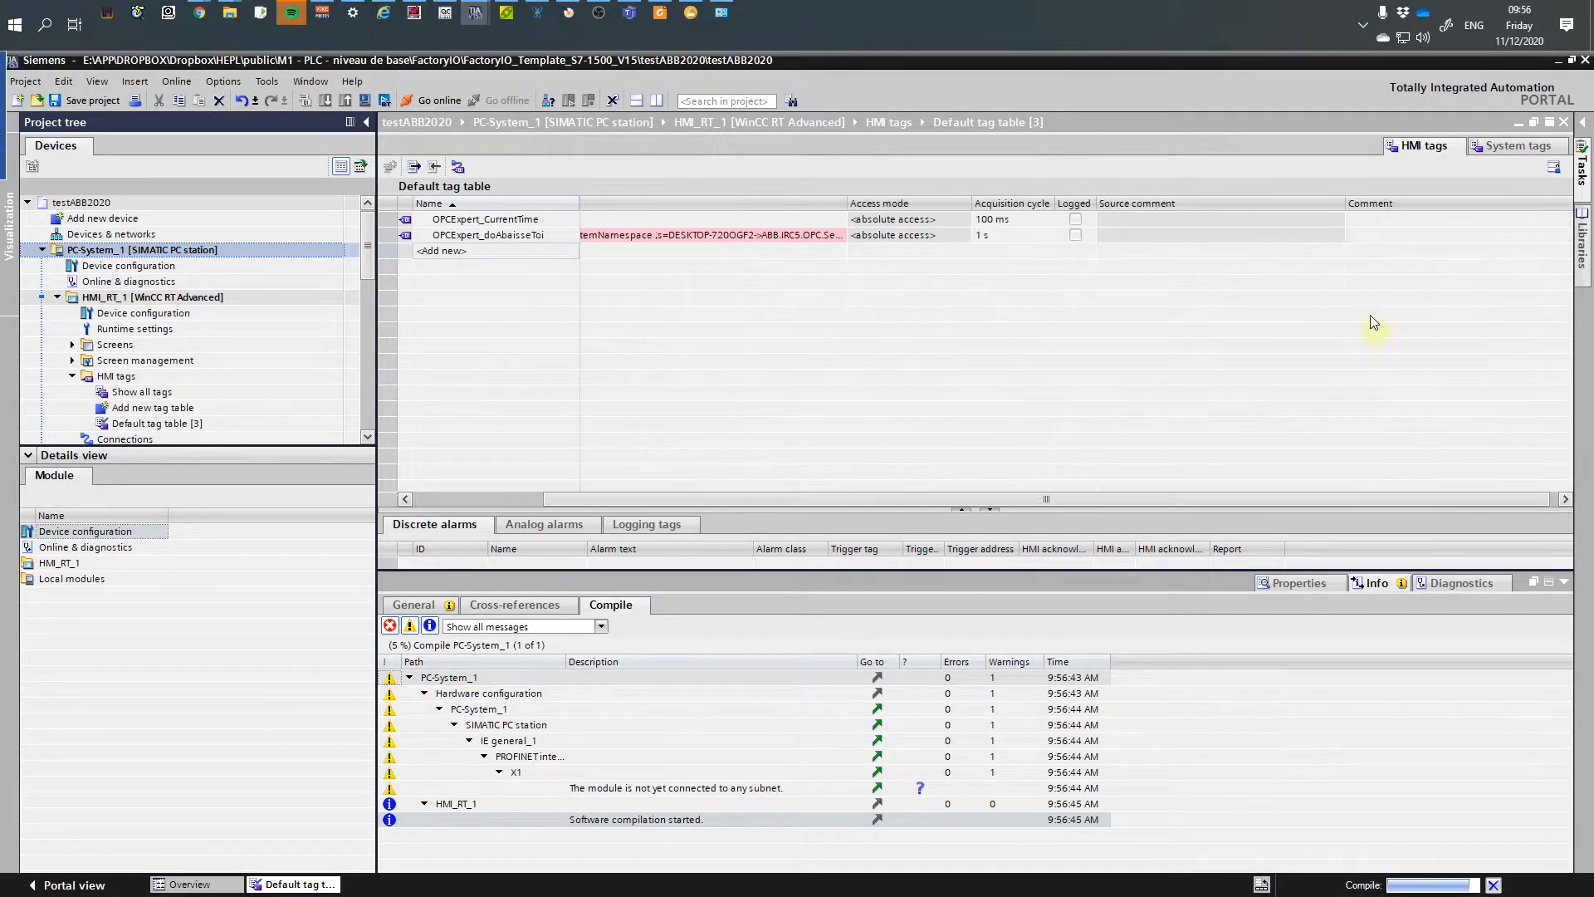
pyautogui.doubleClick(827, 238)
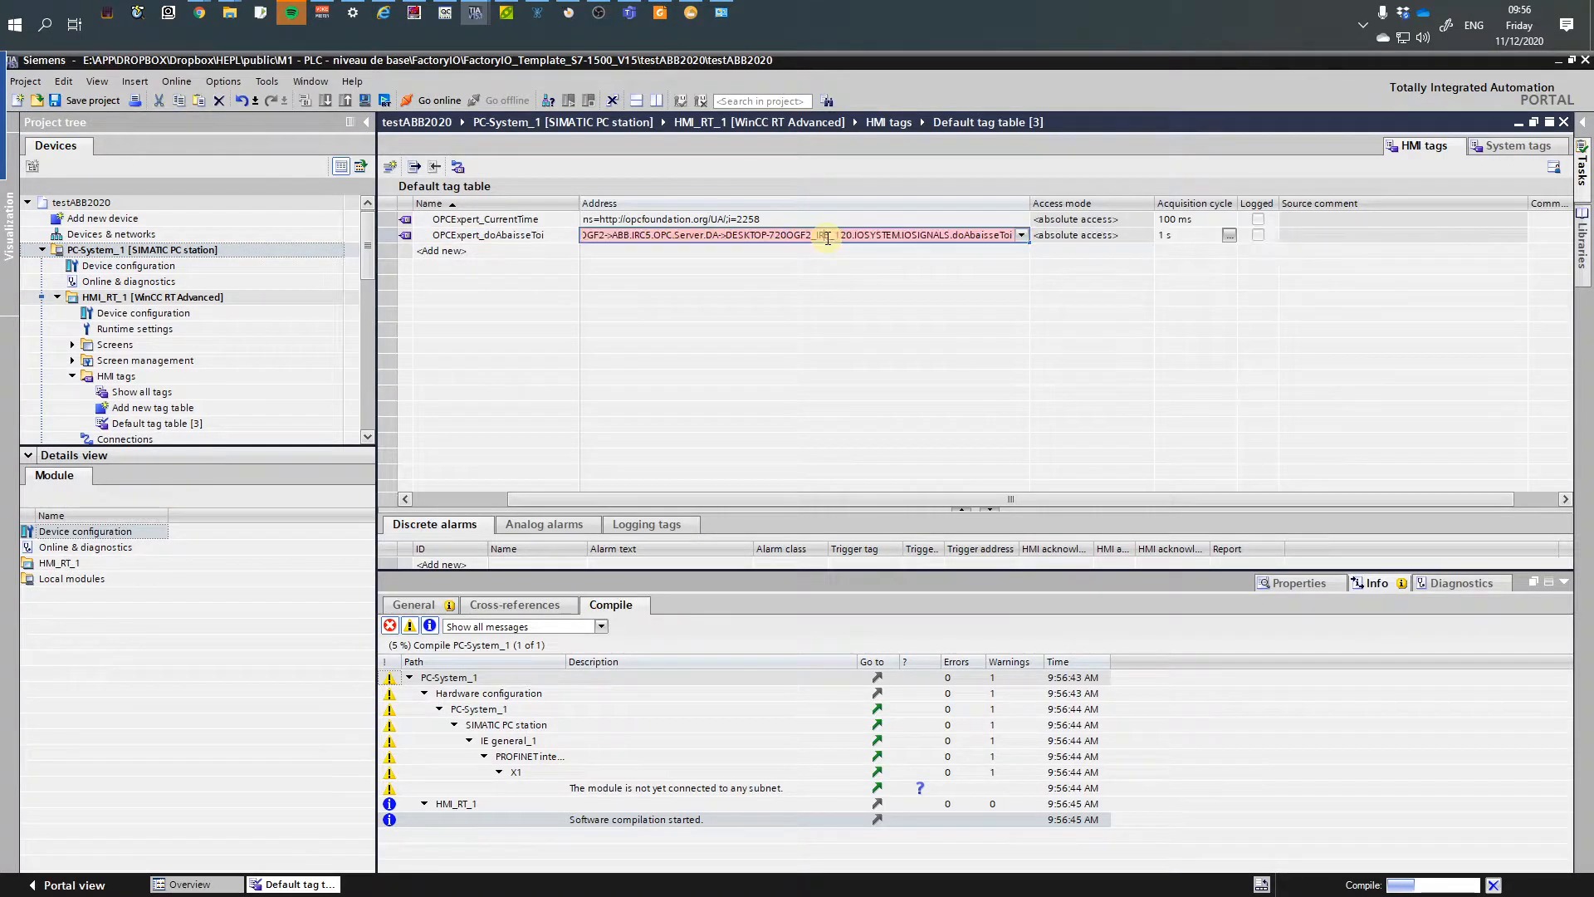
# - Check the ABB.IRC5.OPC.Server.DA node under OPC Expert UA Server in OPC Expert, and return to TIA Portal
pyautogui.click(531, 15)
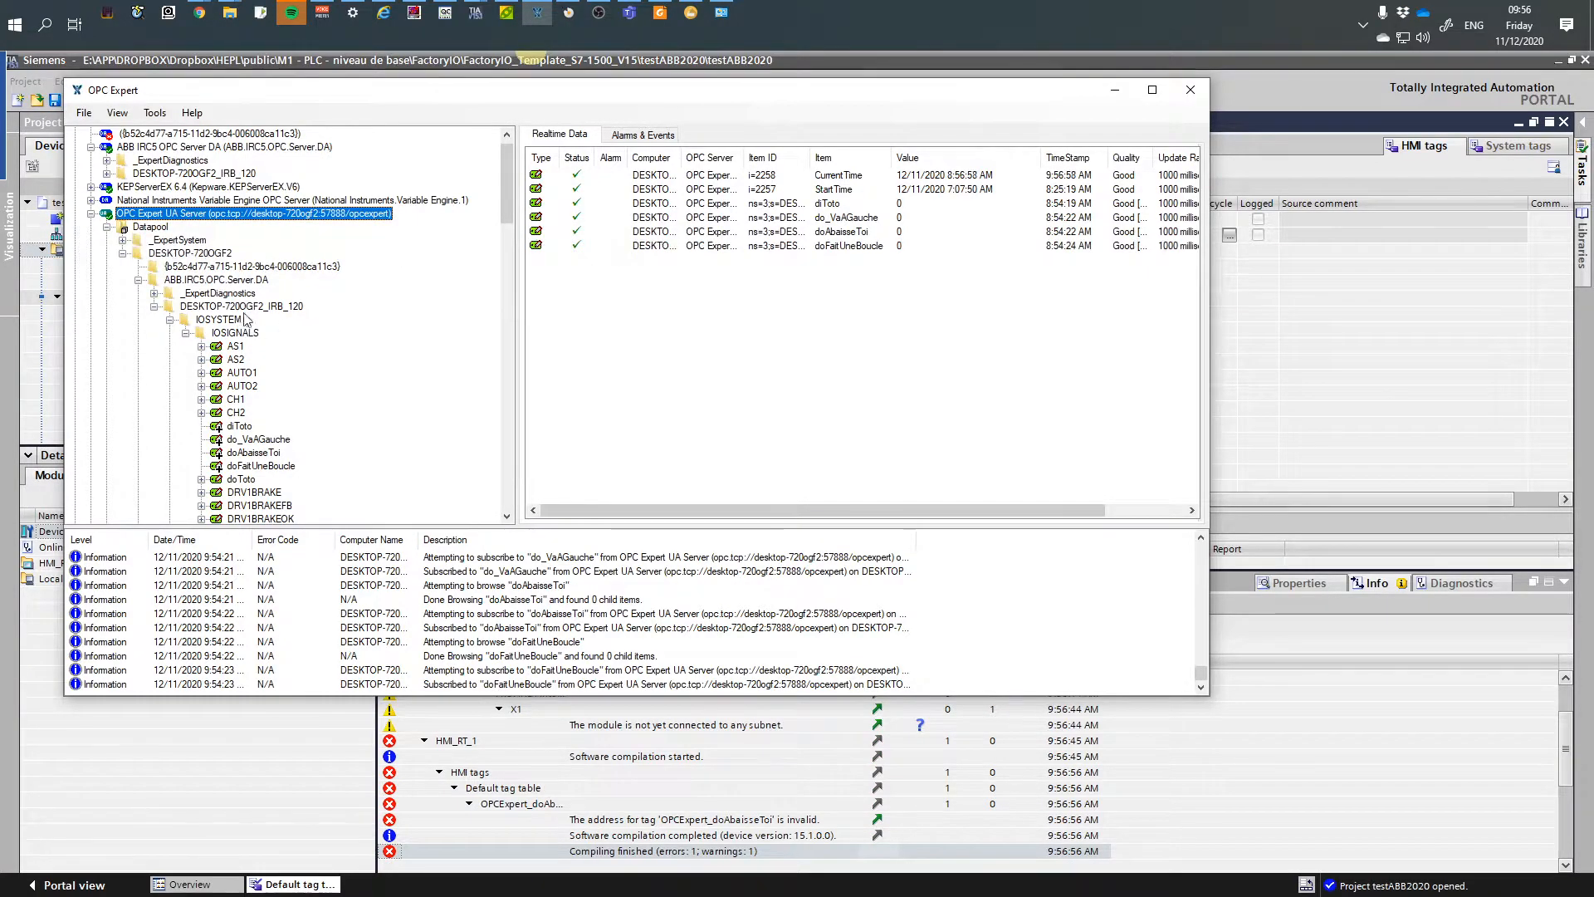
pyautogui.click(204, 282)
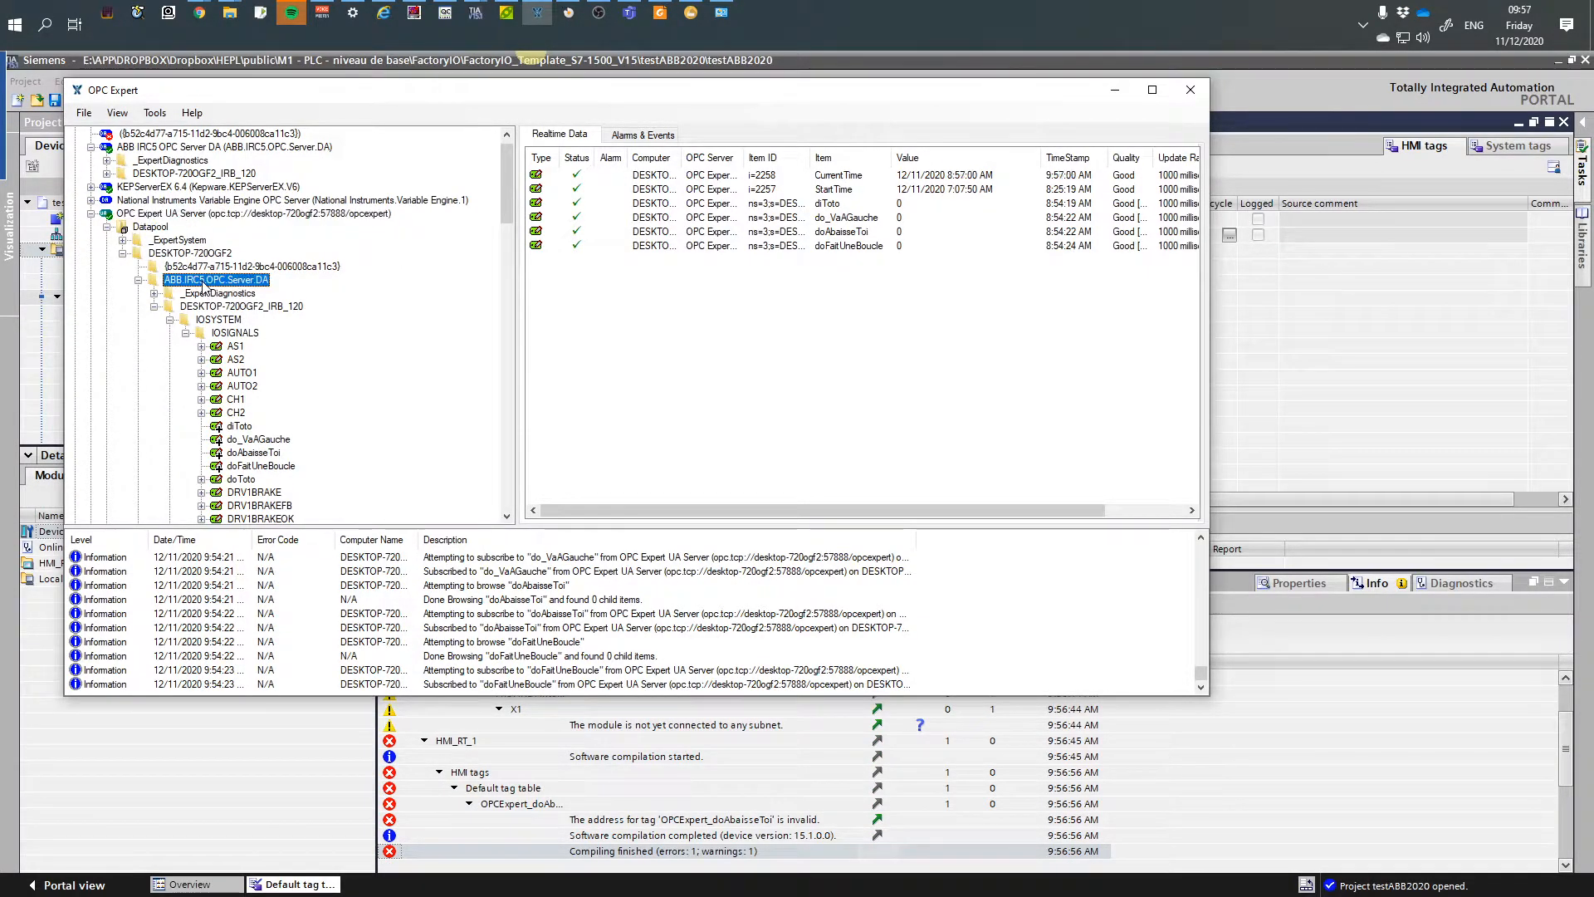
pyautogui.rightClick(204, 286)
pyautogui.click(239, 329)
pyautogui.click(905, 534)
pyautogui.hotkey('alt', 'Tab')
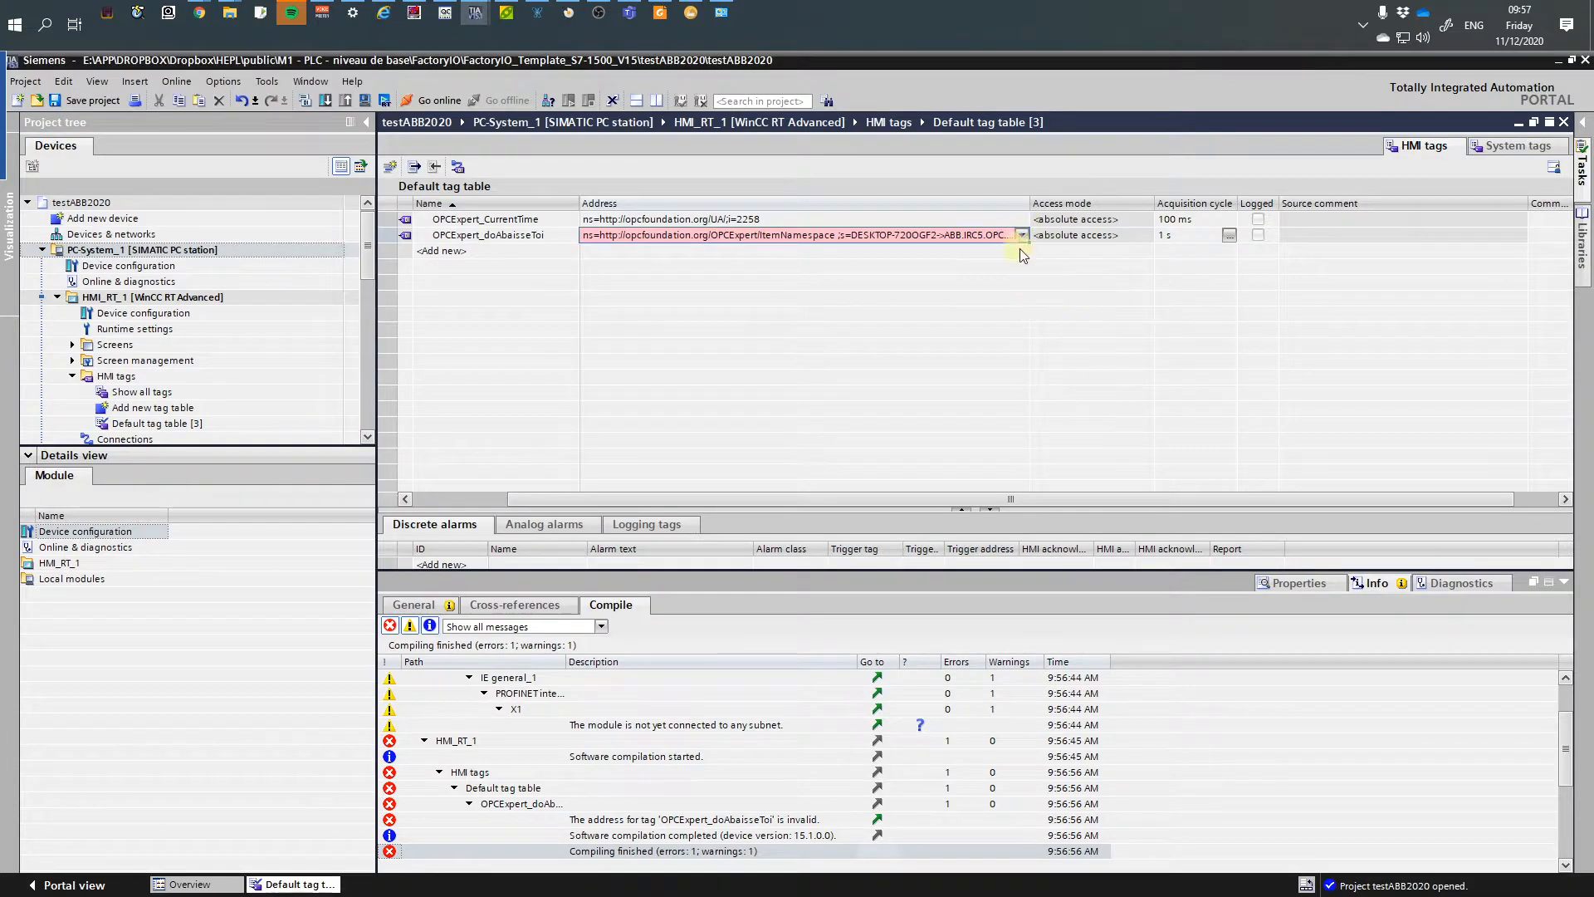
# - Add another HMI tag below OPCExpert_doAbaisseToi and assign the do_VaAGauche signal as its address
pyautogui.moveTo(640, 499); pyautogui.dragTo(515, 479)
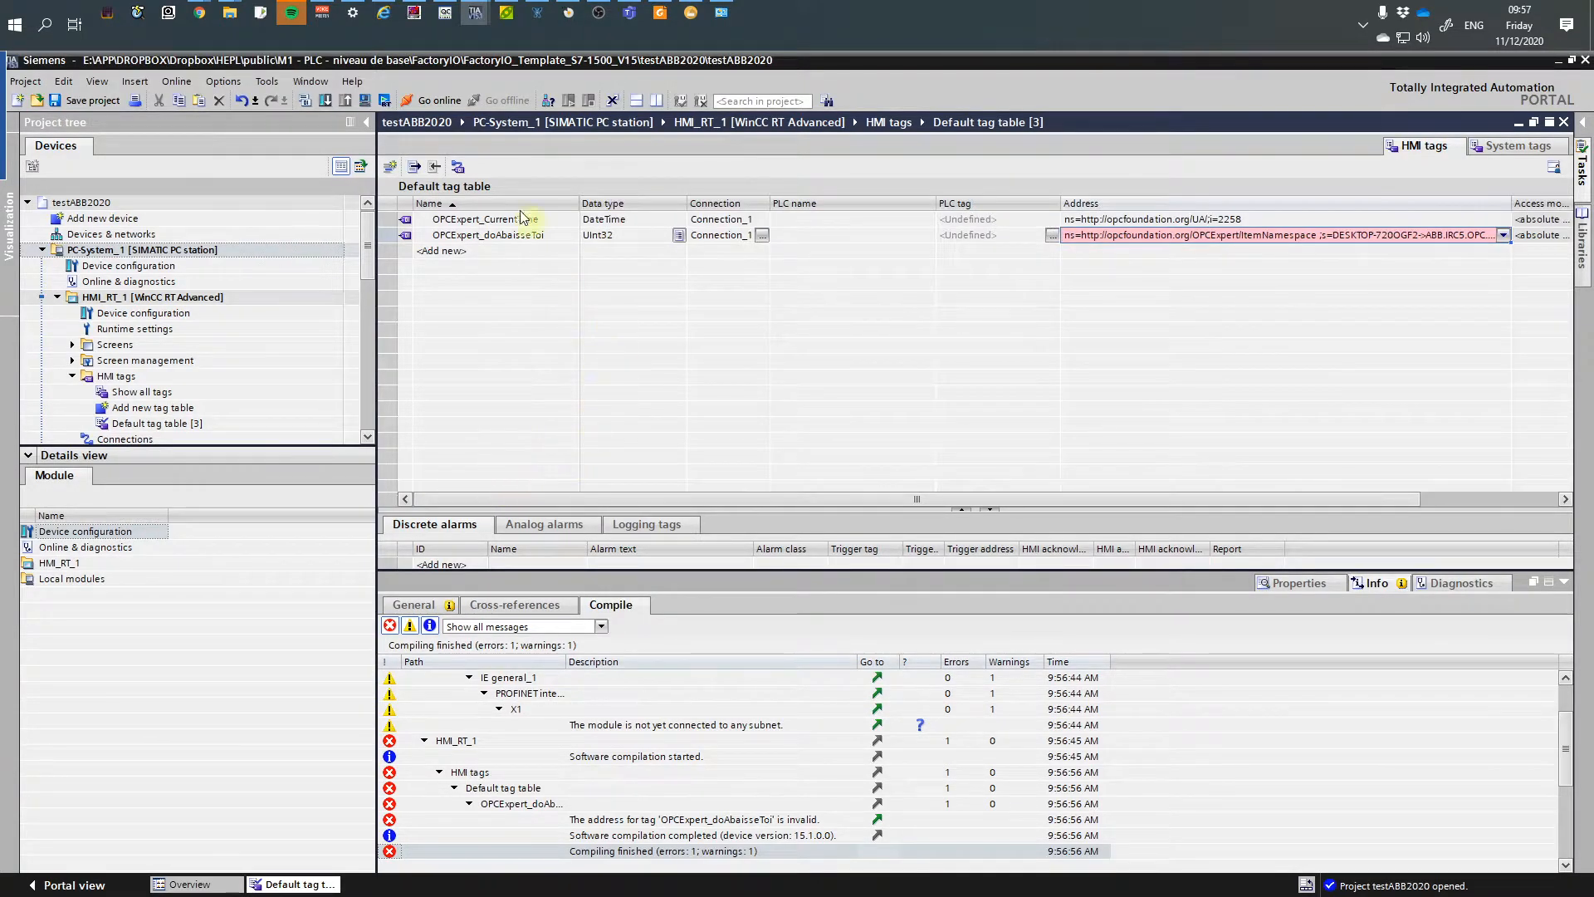
pyautogui.click(490, 235)
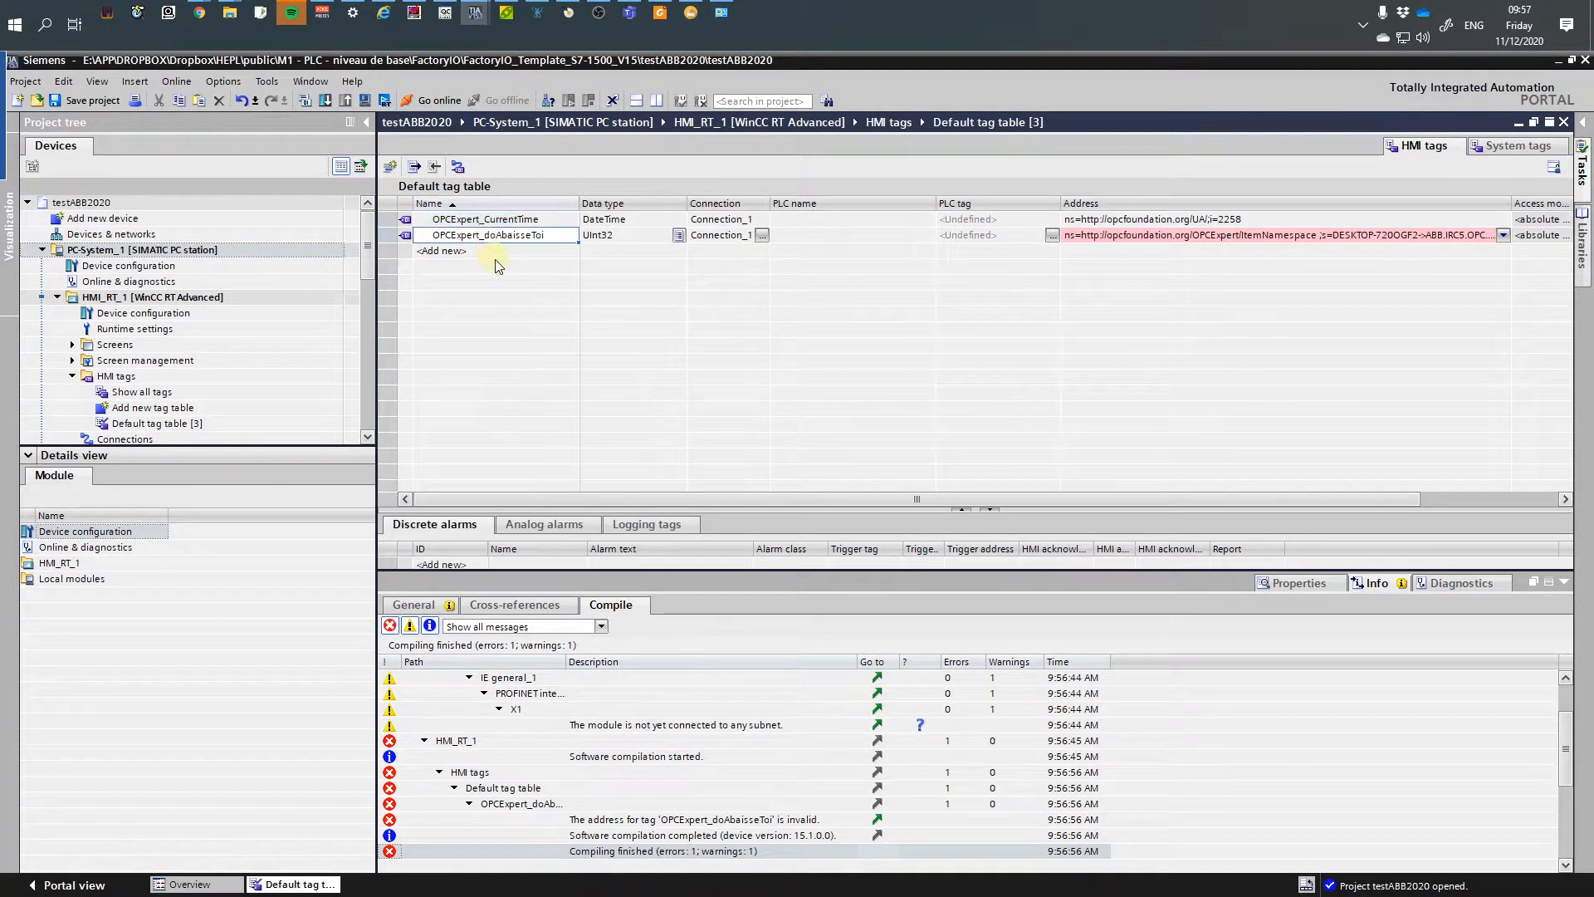
pyautogui.doubleClick(1120, 249)
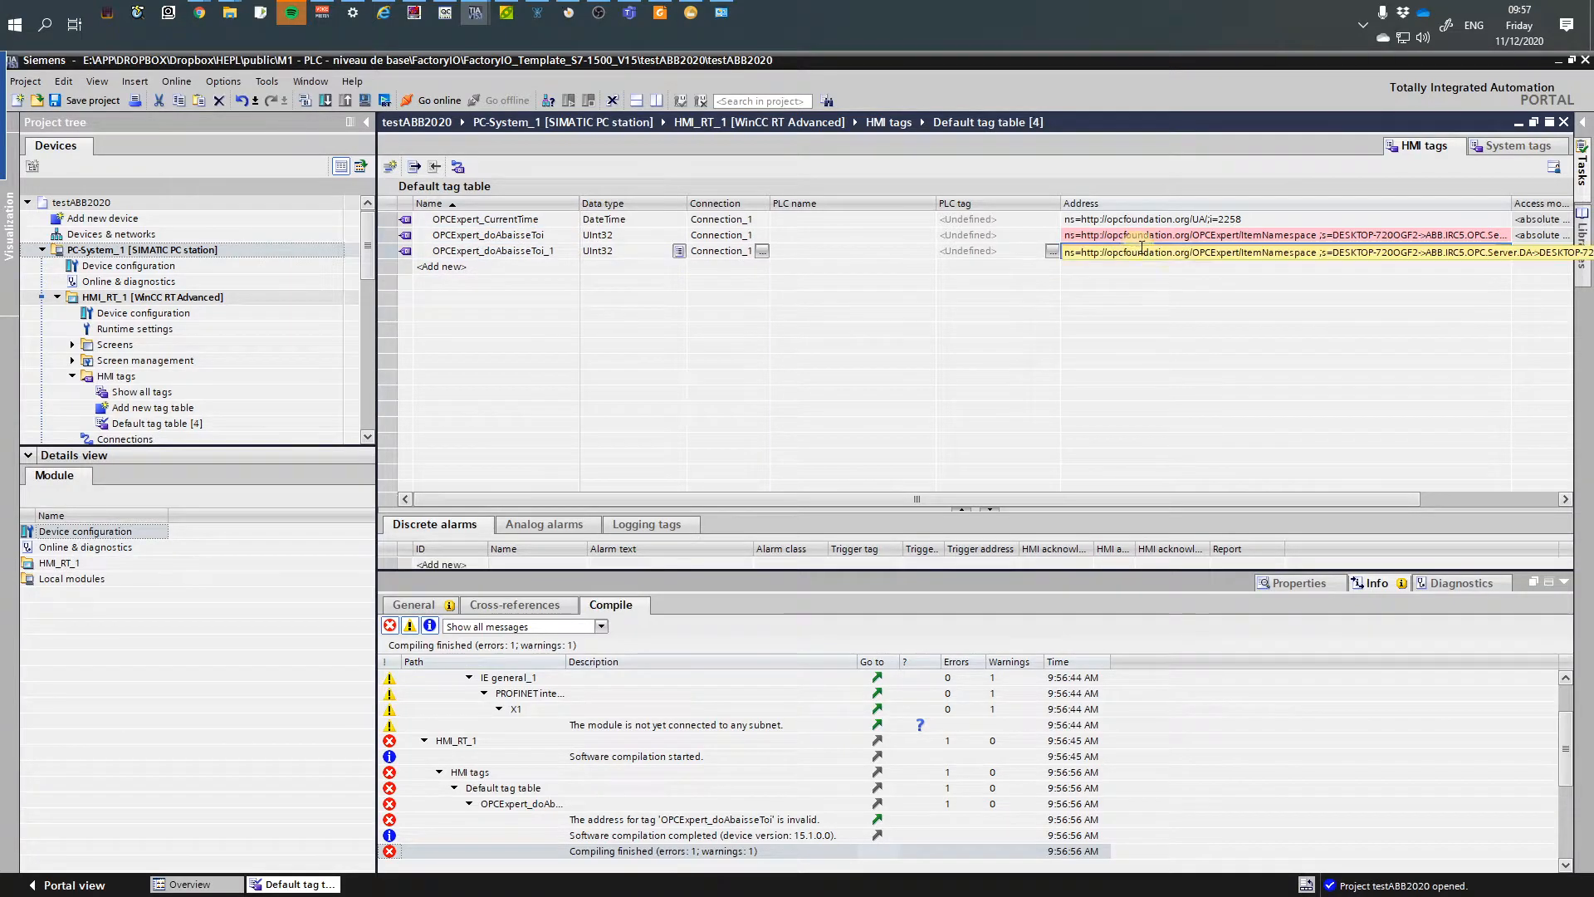
pyautogui.click(1137, 249)
pyautogui.click(1503, 252)
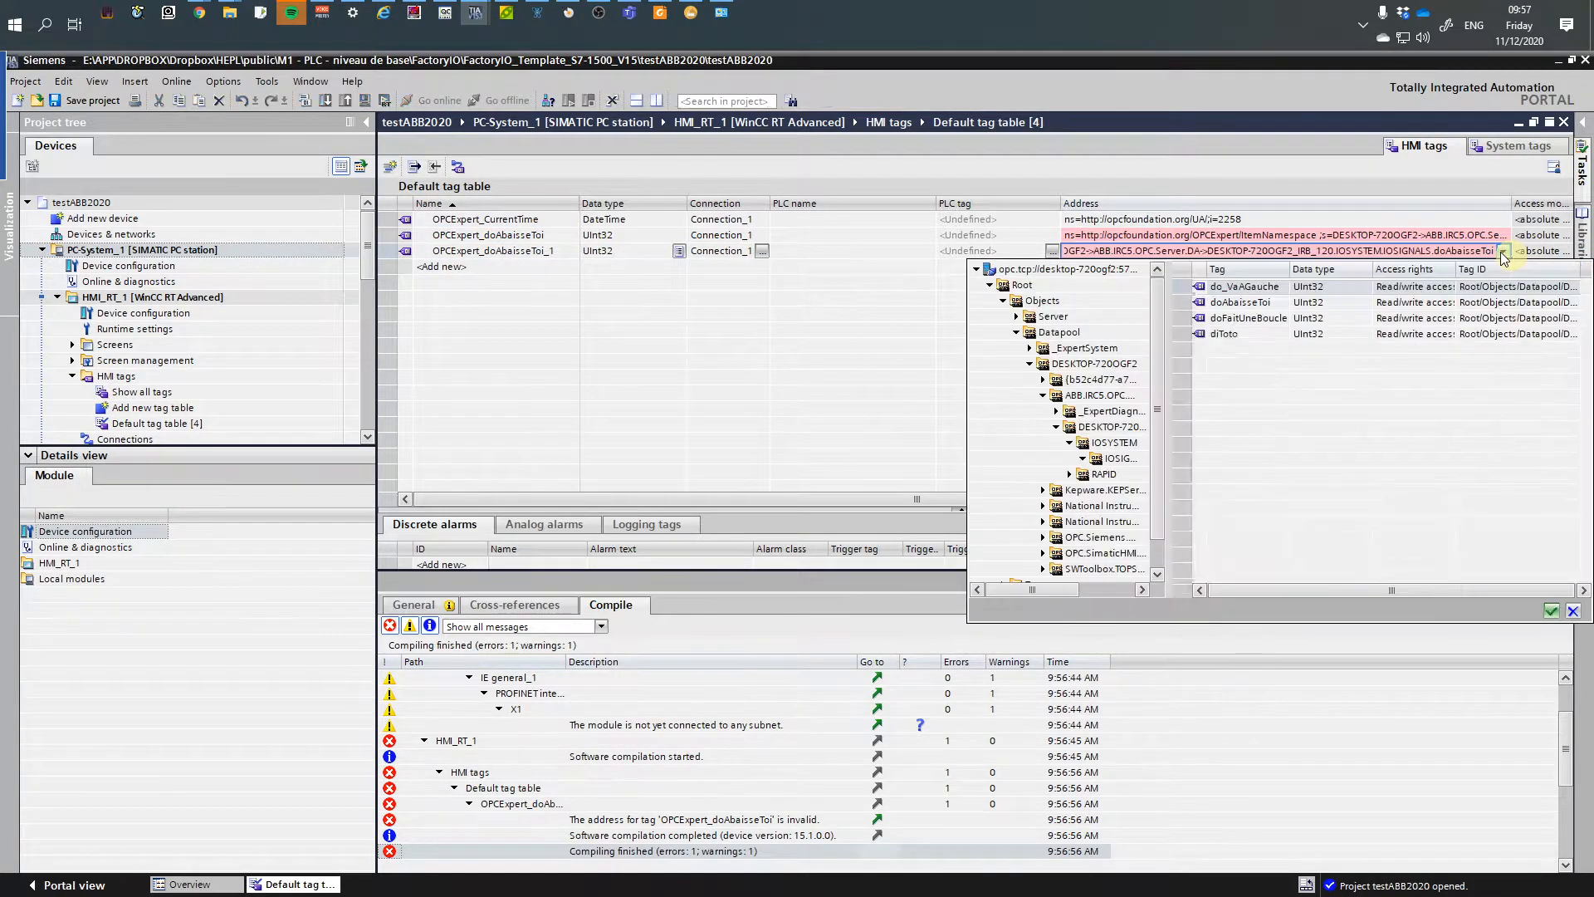
pyautogui.doubleClick(1227, 292)
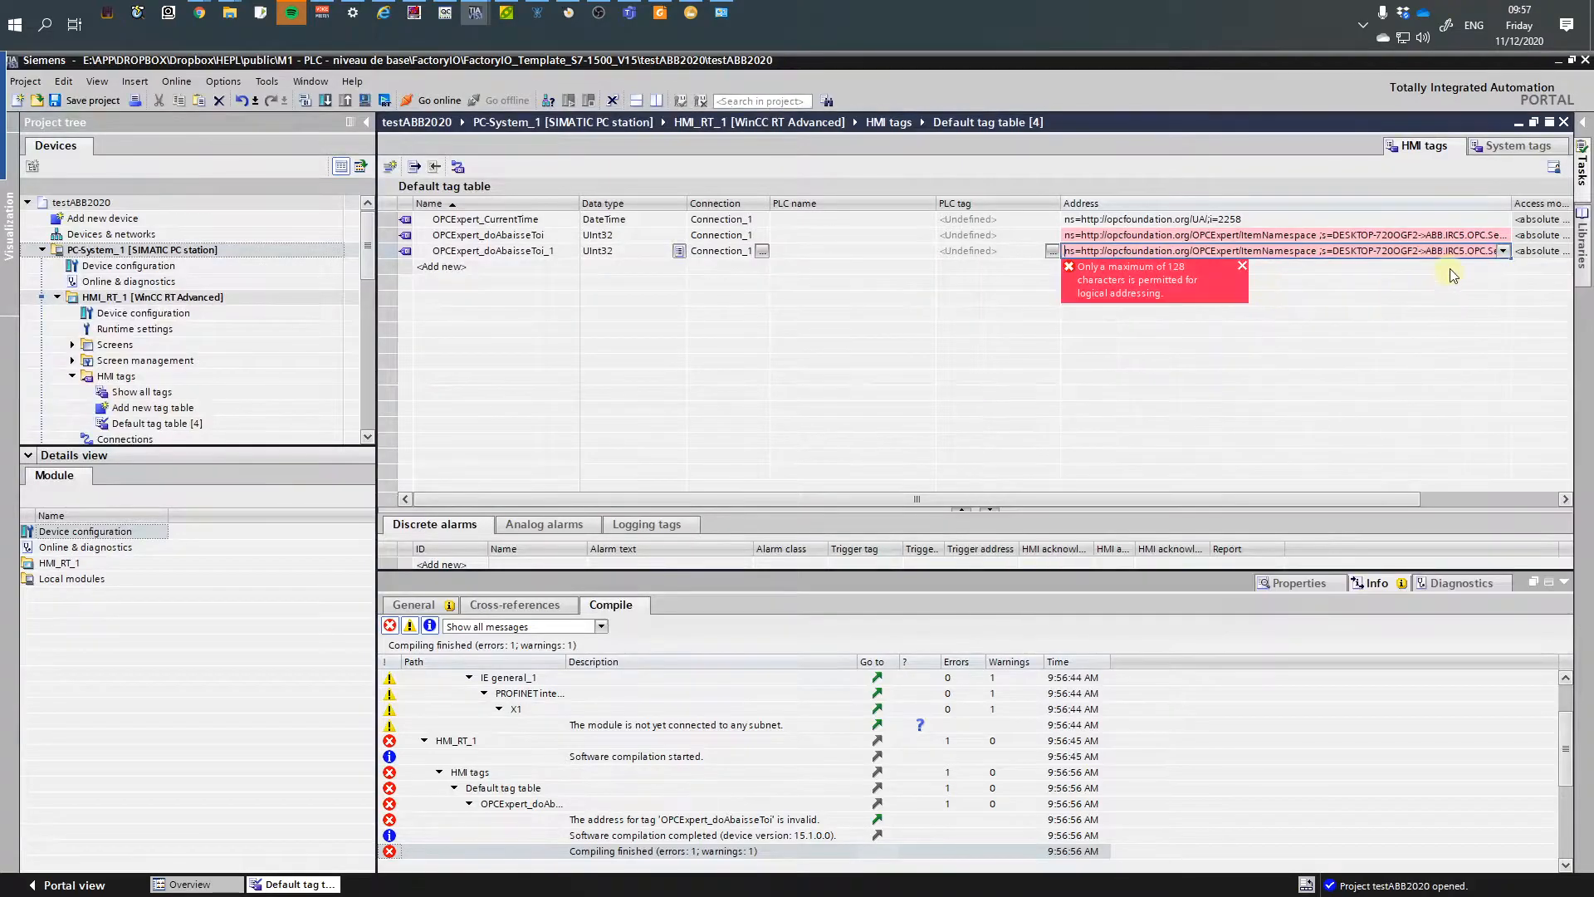
# - Add another HMI tag at the end of the default tag table and choose its address from the robot's IOSIGNALS items
pyautogui.doubleClick(1485, 269)
pyautogui.click(1493, 267)
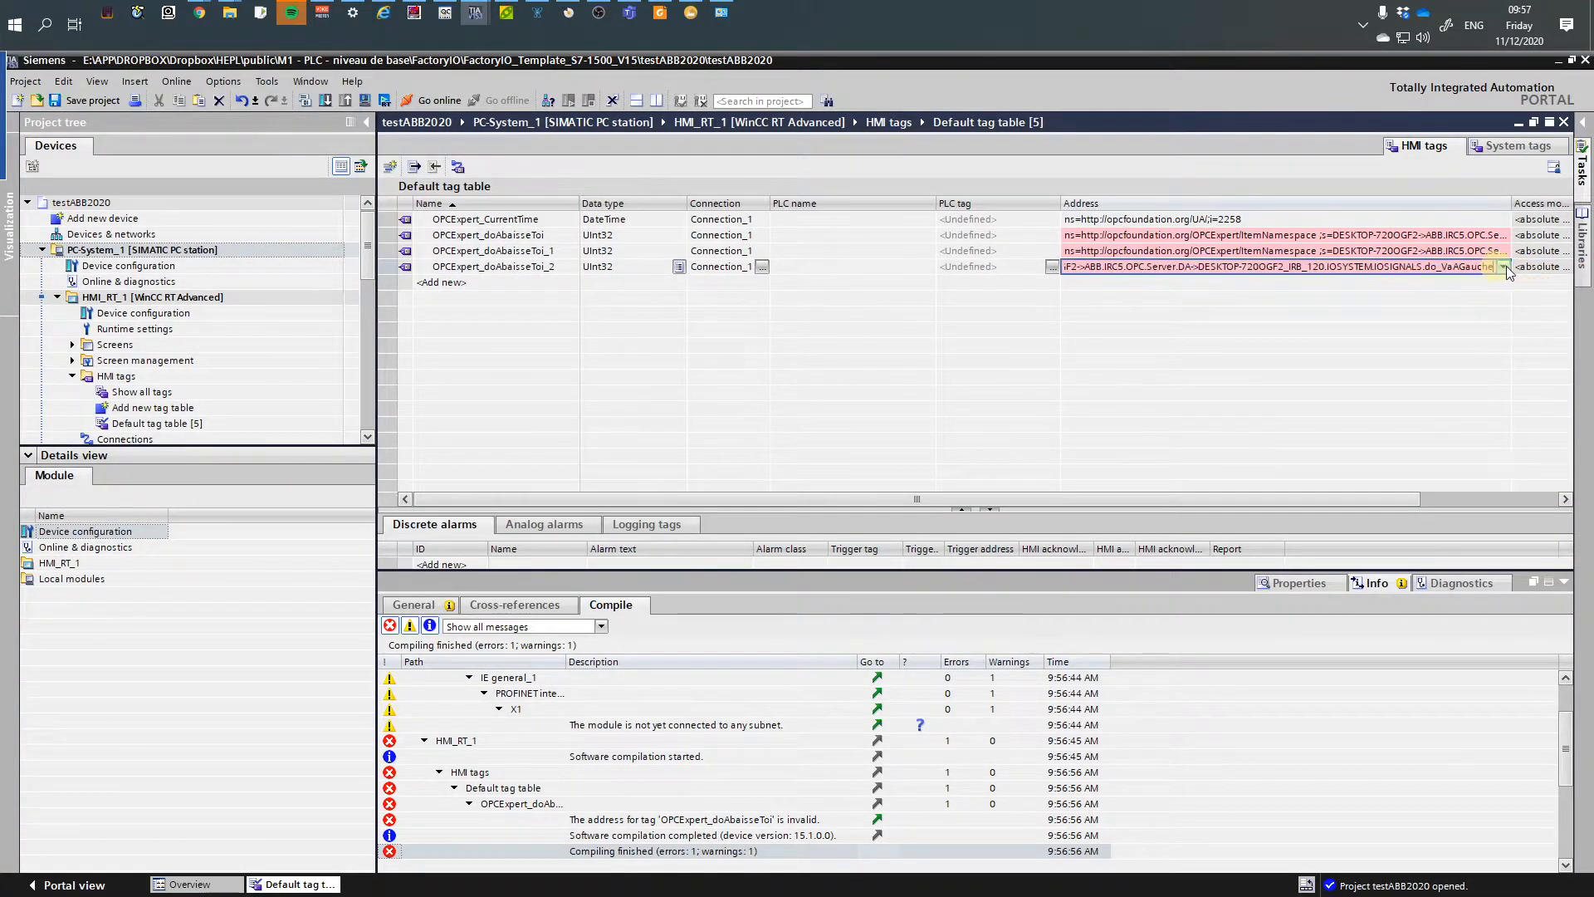
pyautogui.click(1502, 268)
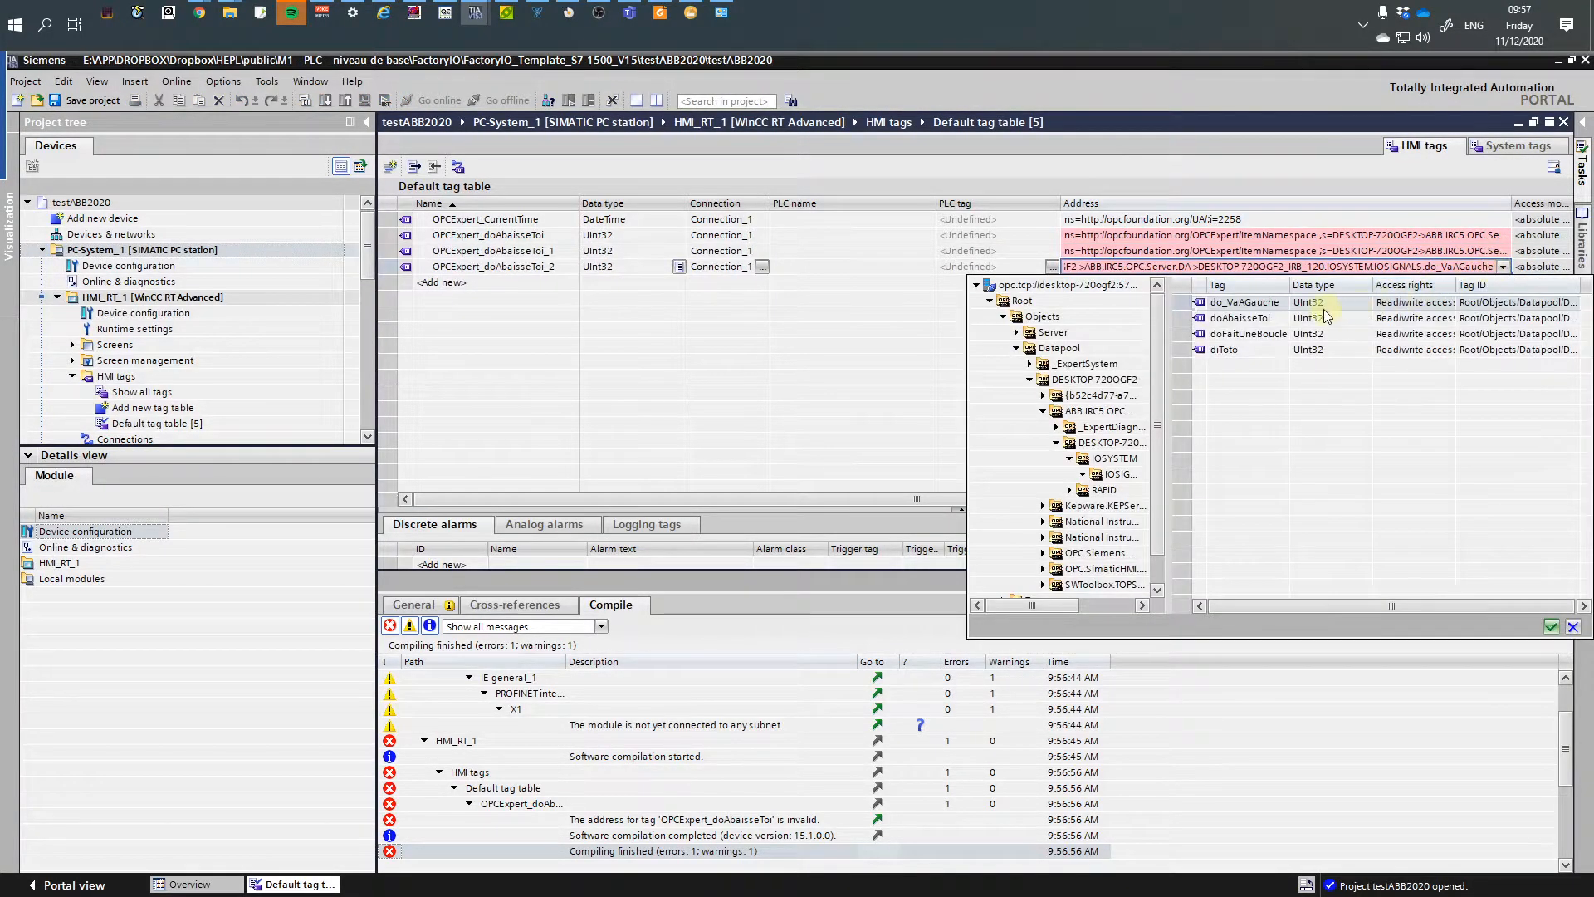
pyautogui.doubleClick(1249, 318)
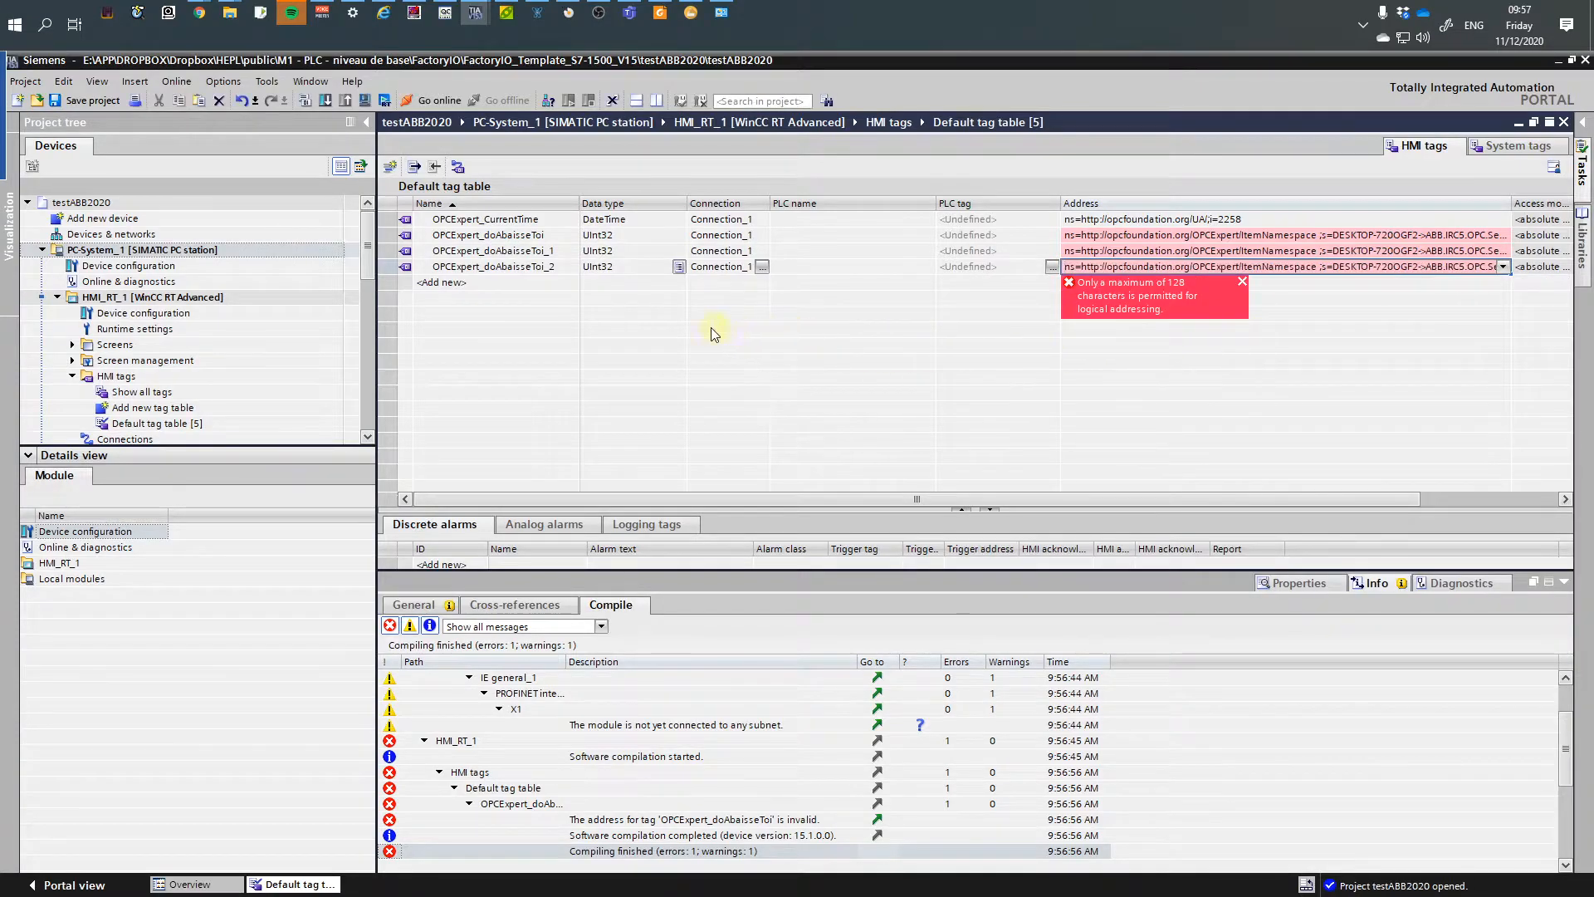
# - Rename the tag OPCExpert_doAbaisseToi_1 as OPCExpert_doVaAGauche
pyautogui.click(495, 254)
pyautogui.click(494, 253)
pyautogui.moveTo(495, 253); pyautogui.dragTo(596, 256)
pyautogui.write('VA')
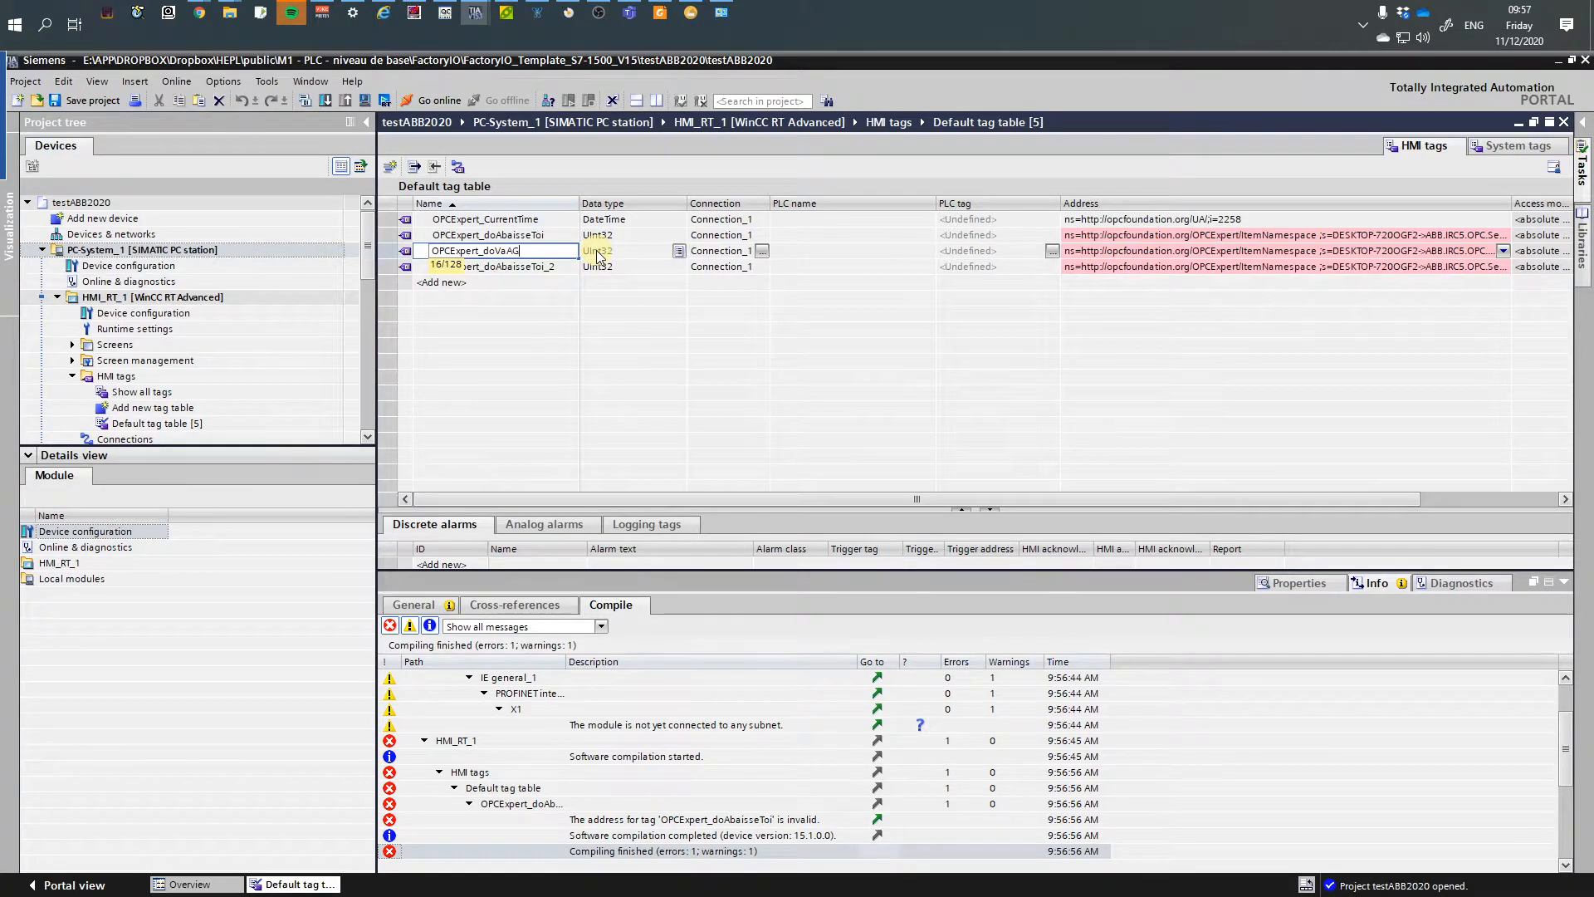
pyautogui.write('AGauche')
pyautogui.press('Return')
# - Rename the tag OPCExpert_doAbaisseToi_2 as OPCExpert_doFaitUneBoucle
pyautogui.click(500, 268)
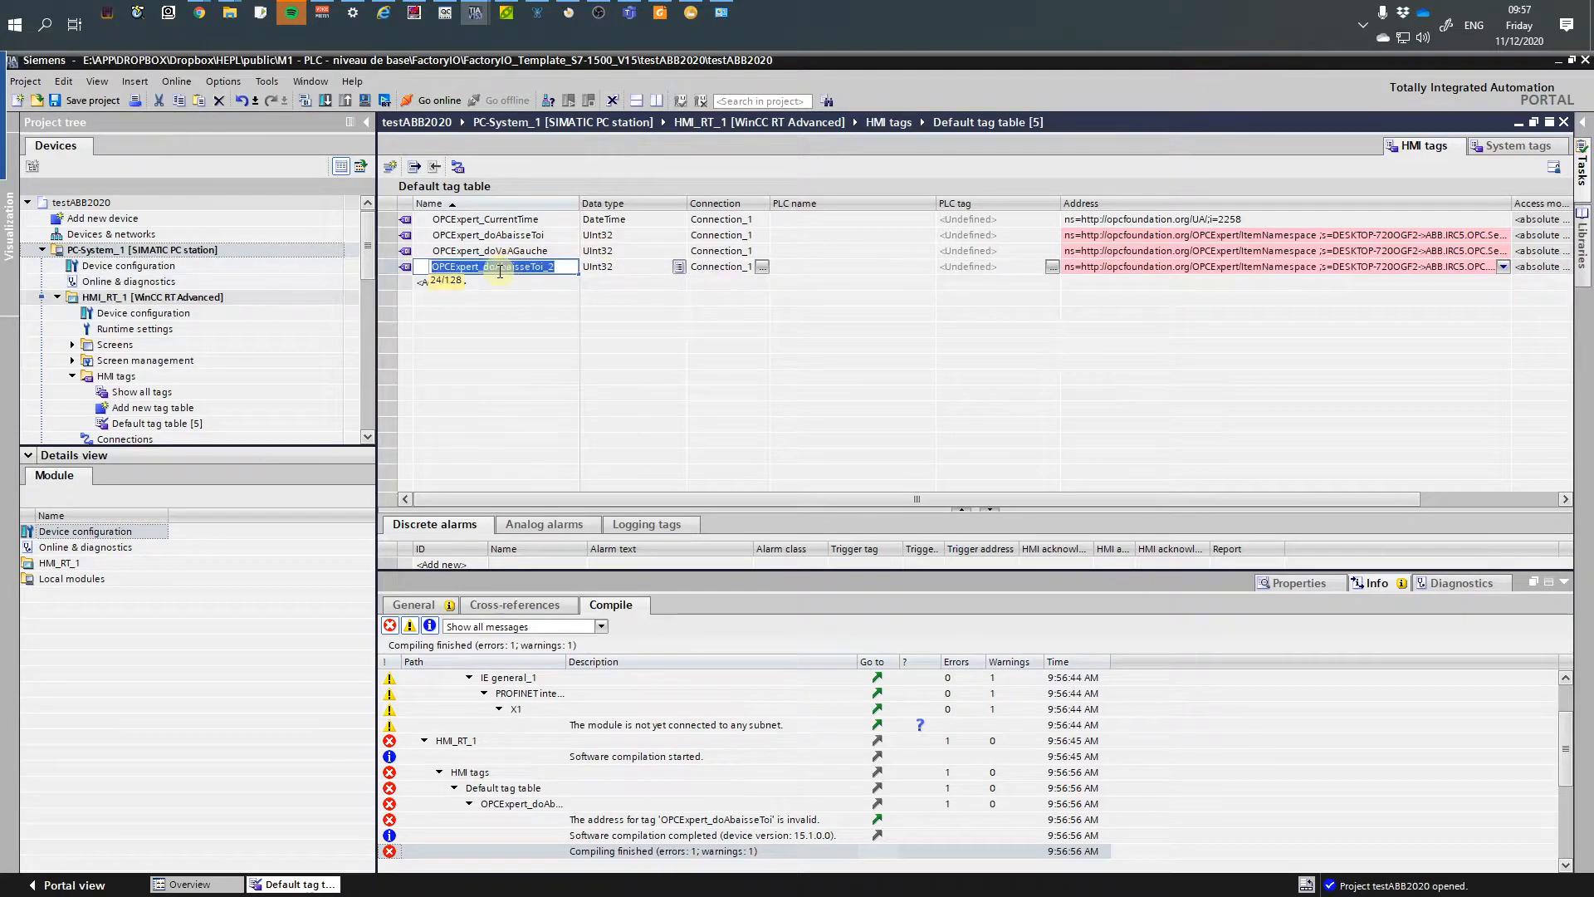
pyautogui.moveTo(495, 267); pyautogui.dragTo(584, 269)
pyautogui.write('FaitUneBoucle')
pyautogui.press('Return')
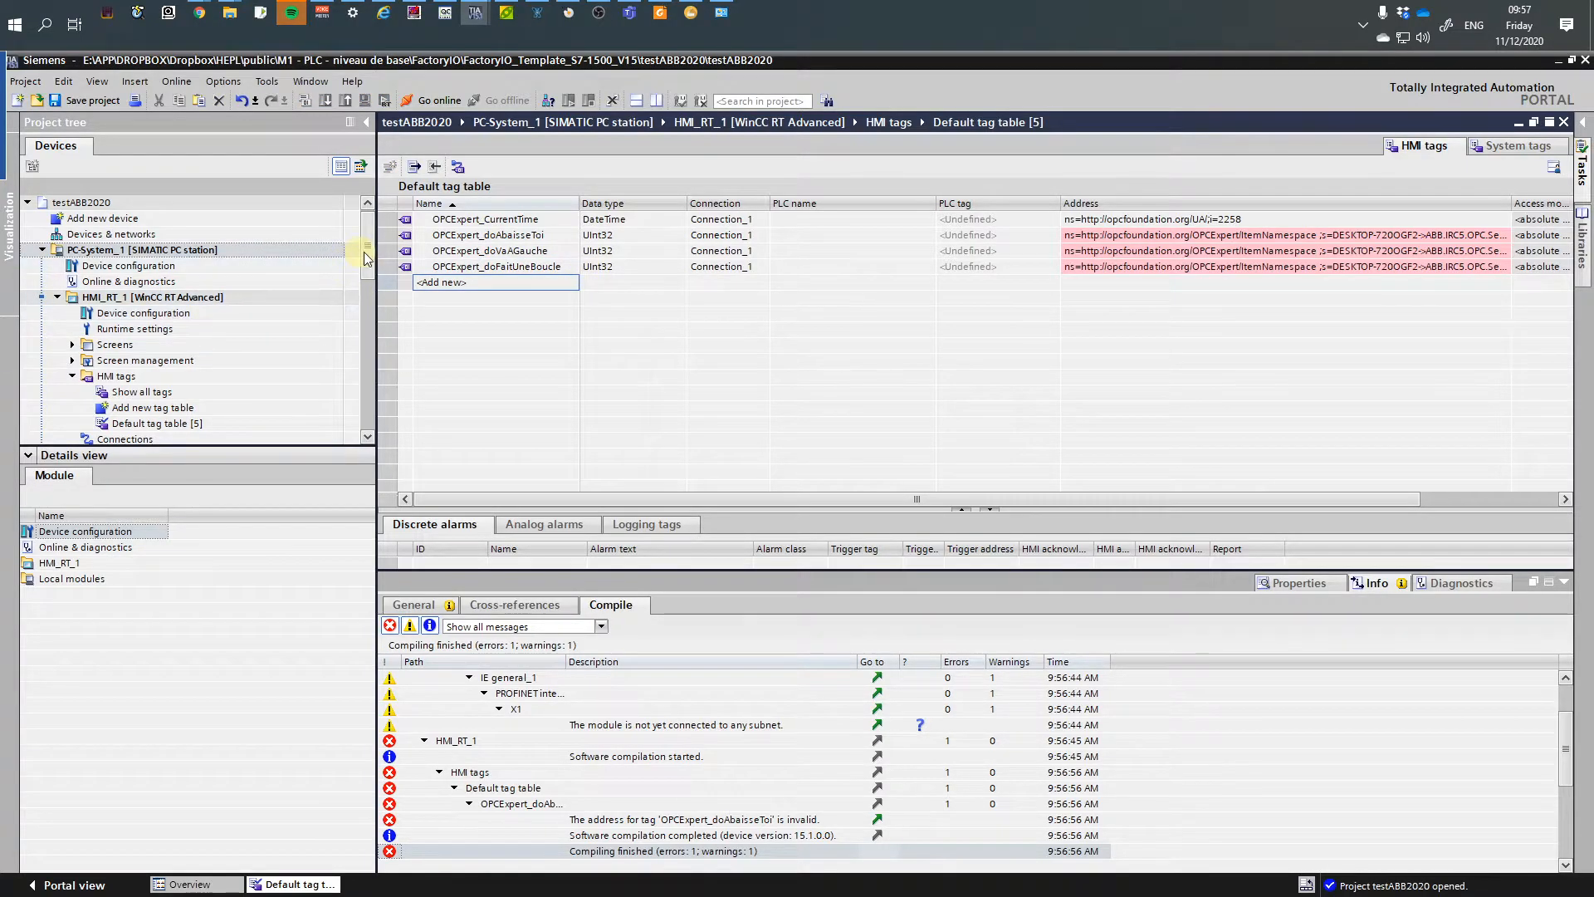
# - Open Screen_1 of HMI_RT_1 and show it side by side with the default tag table
pyautogui.scroll(-2, 364, 252)
pyautogui.click(75, 251)
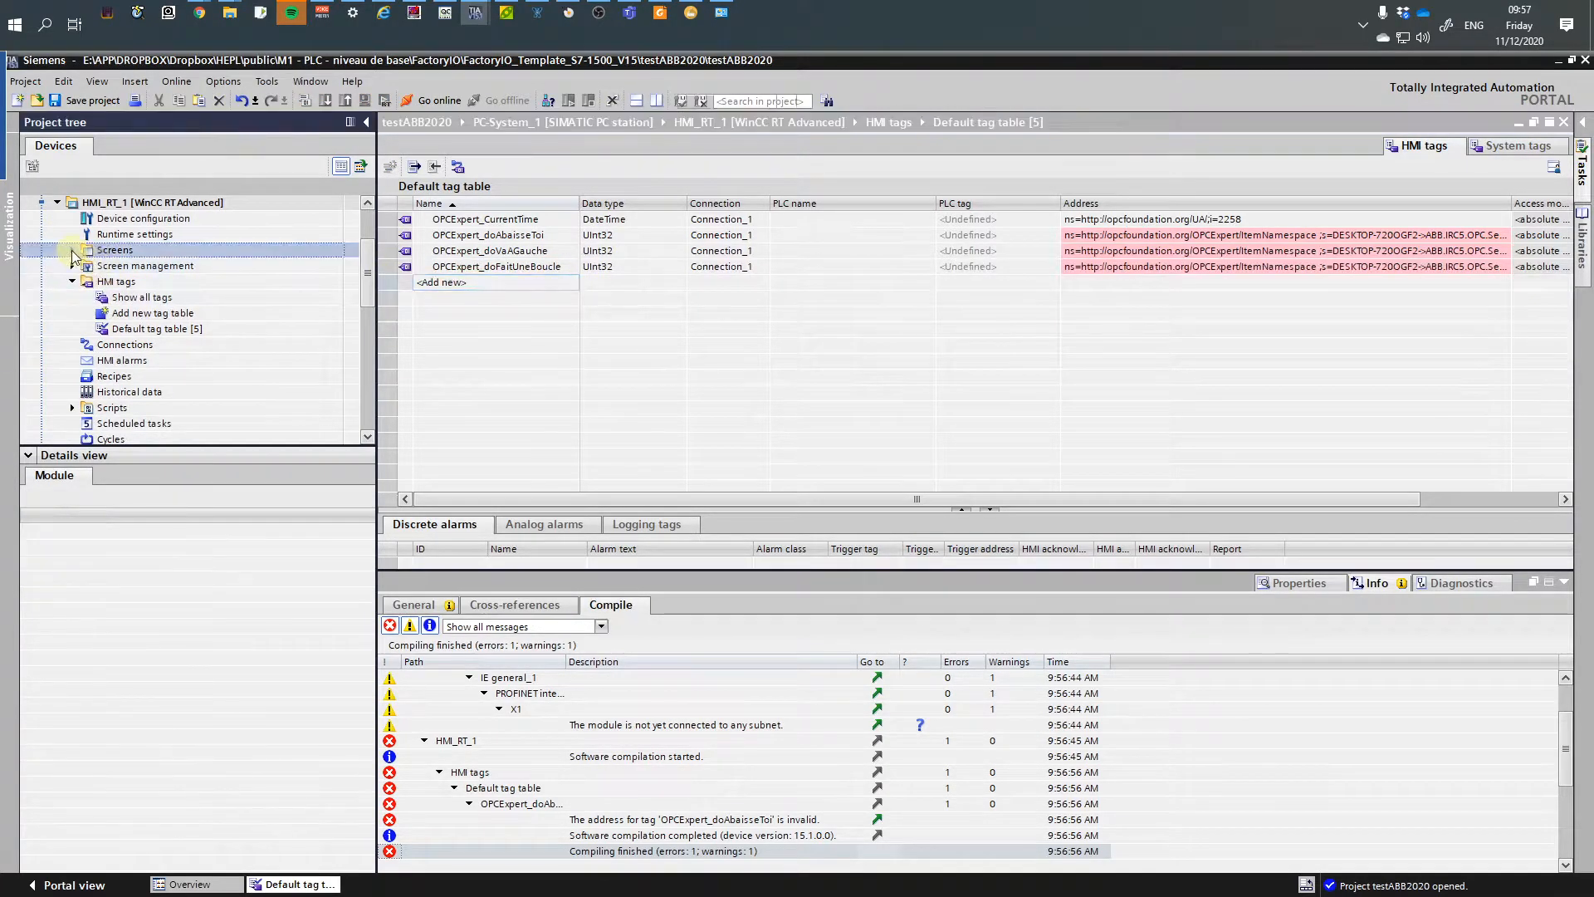
pyautogui.click(73, 250)
pyautogui.doubleClick(124, 281)
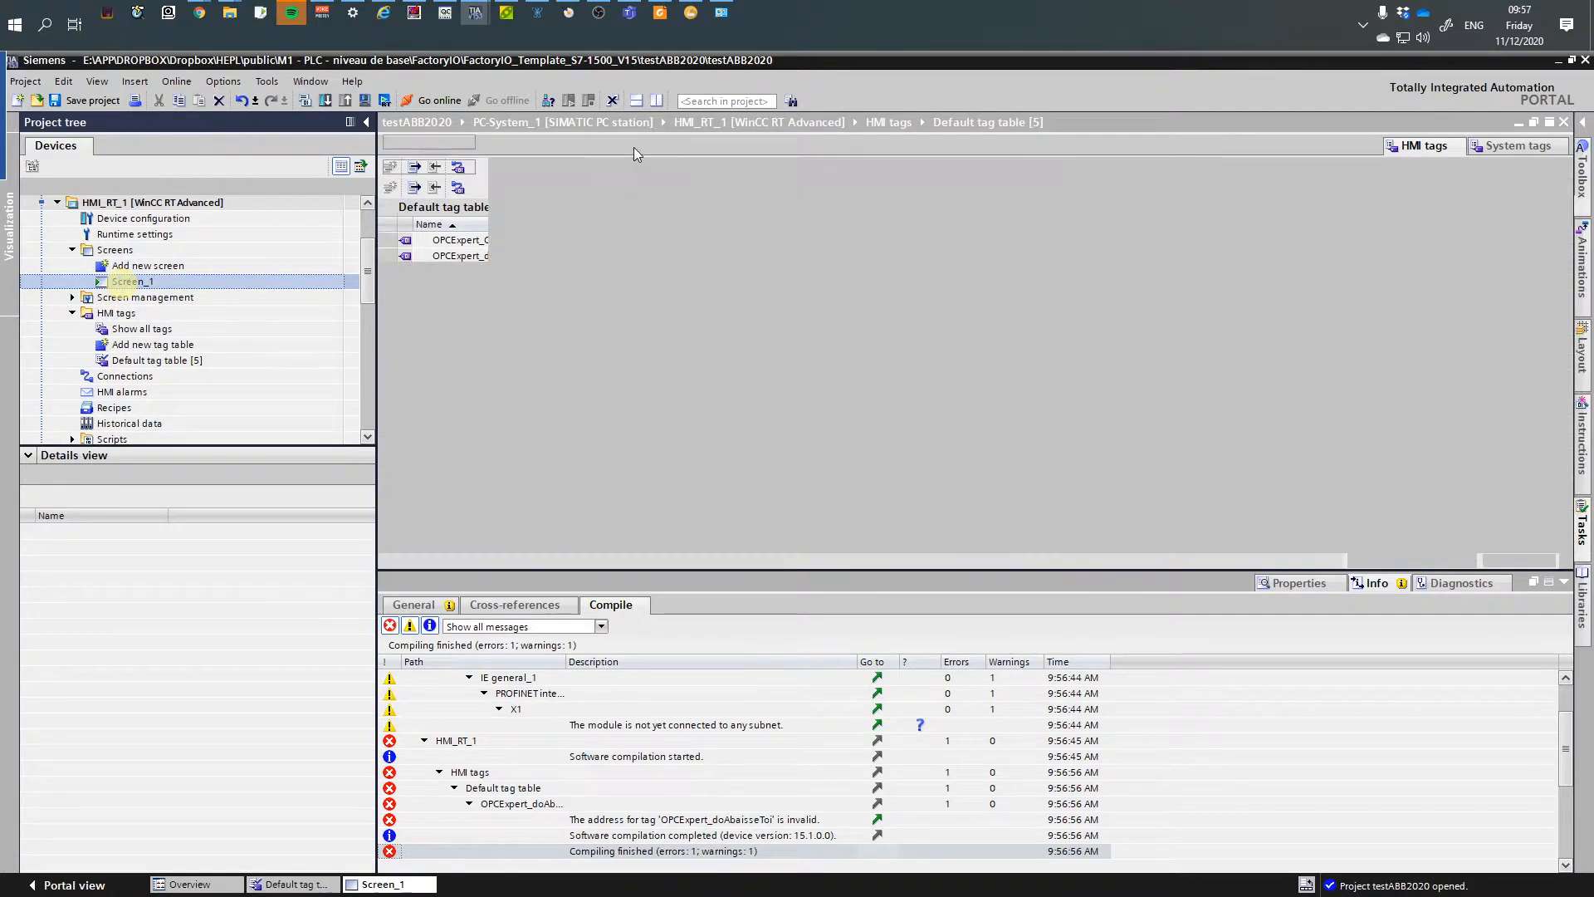
pyautogui.click(655, 101)
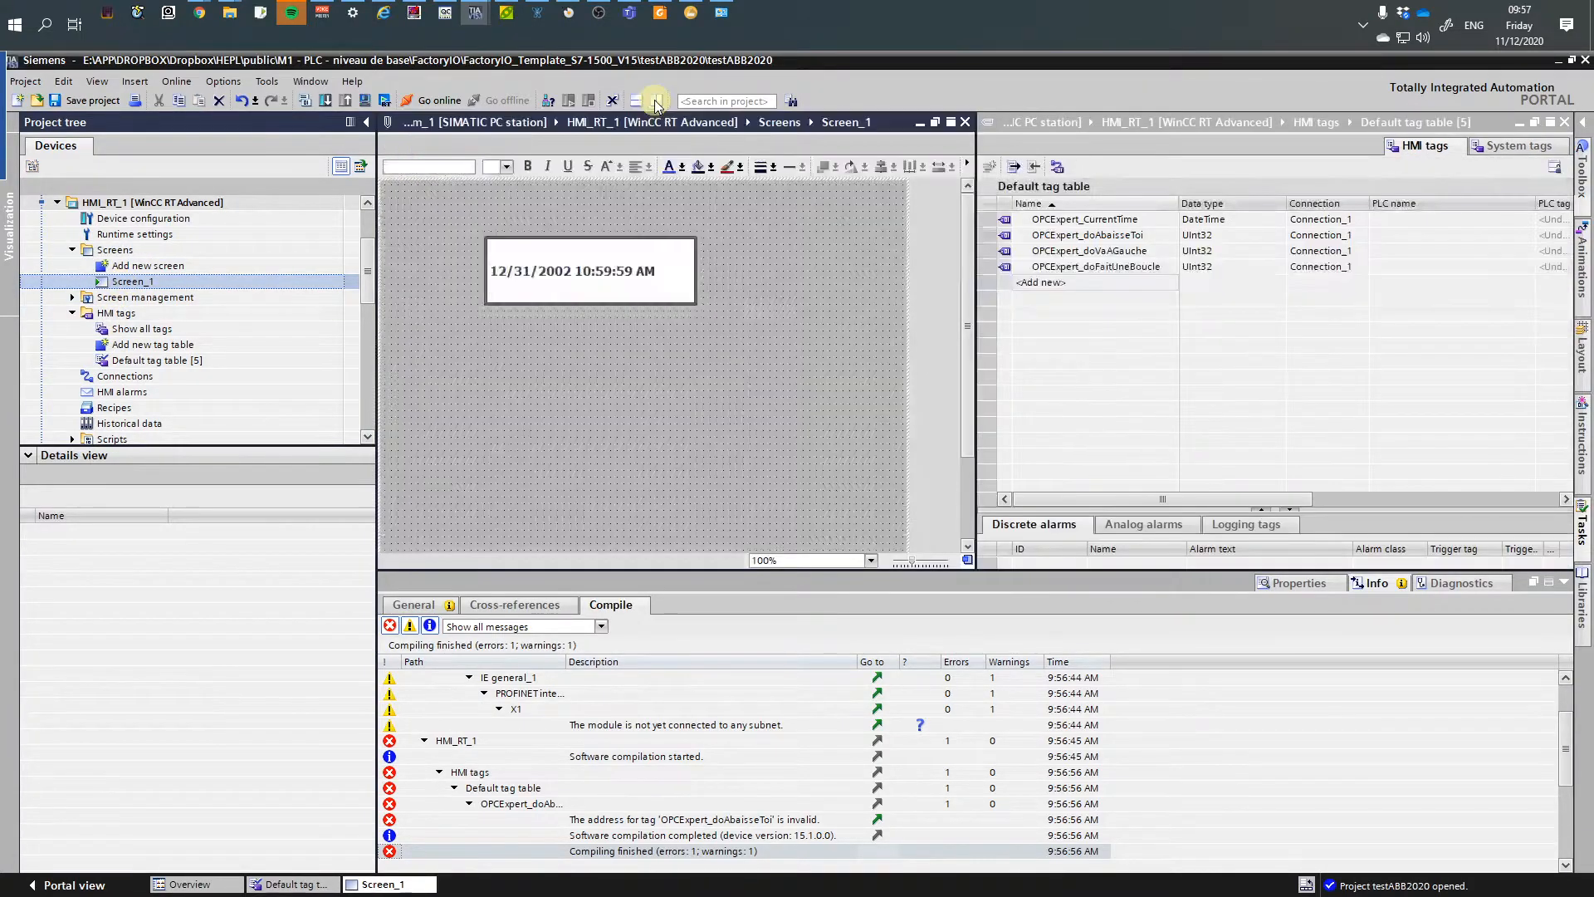
# - Place an I/O field linked to OPCExpert_doFaitUneBoucle on Screen_1, below the date and time field
pyautogui.click(983, 283)
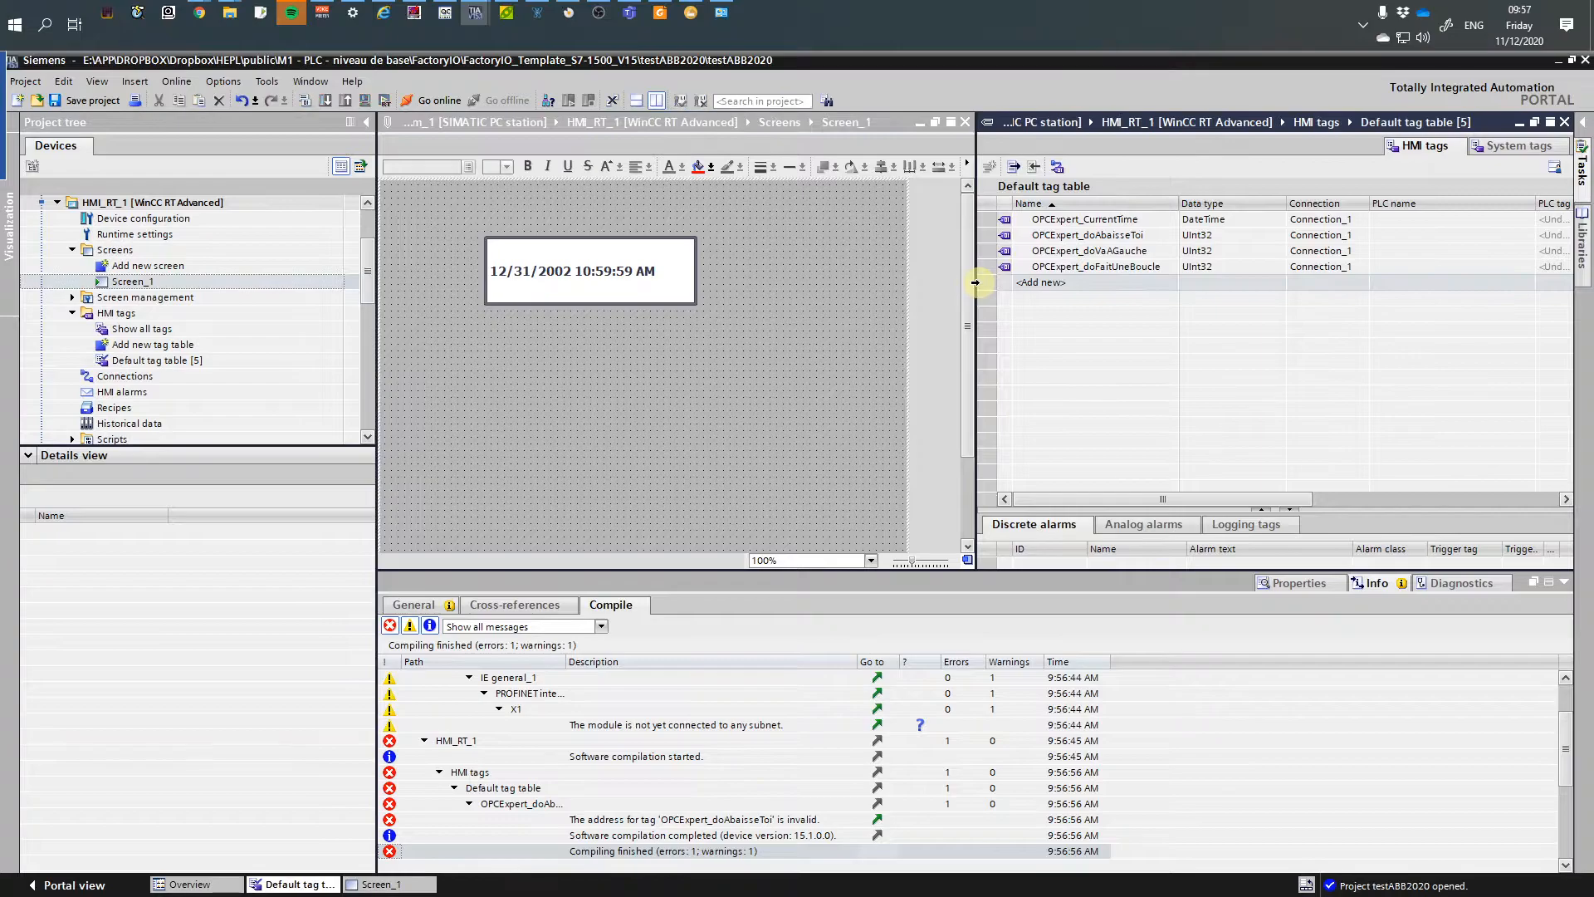
pyautogui.click(766, 569)
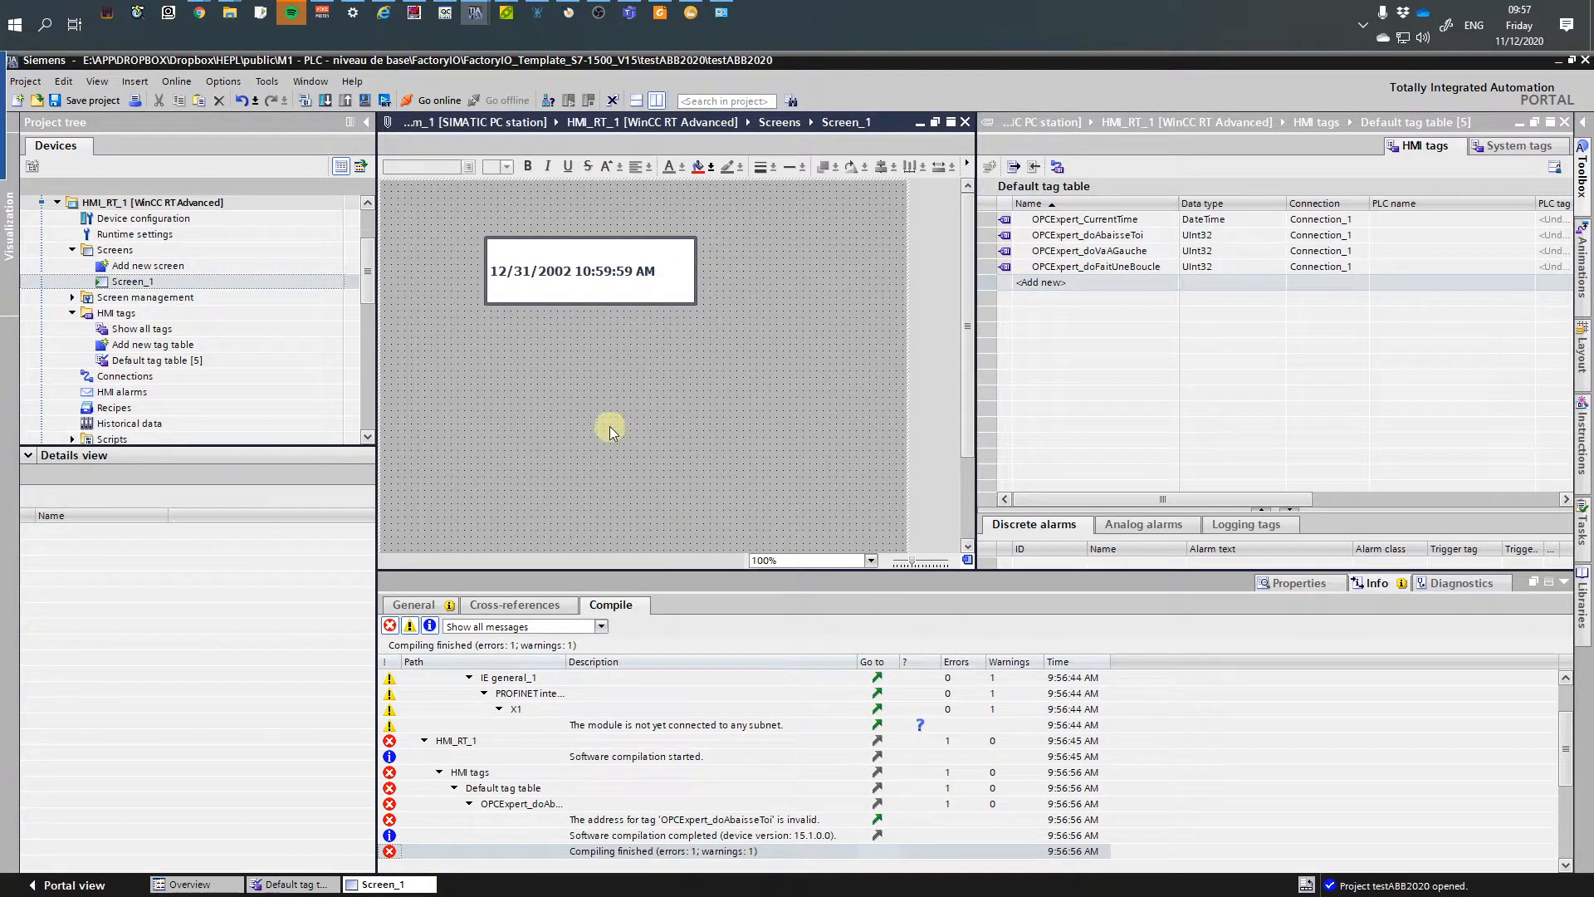
pyautogui.click(993, 265)
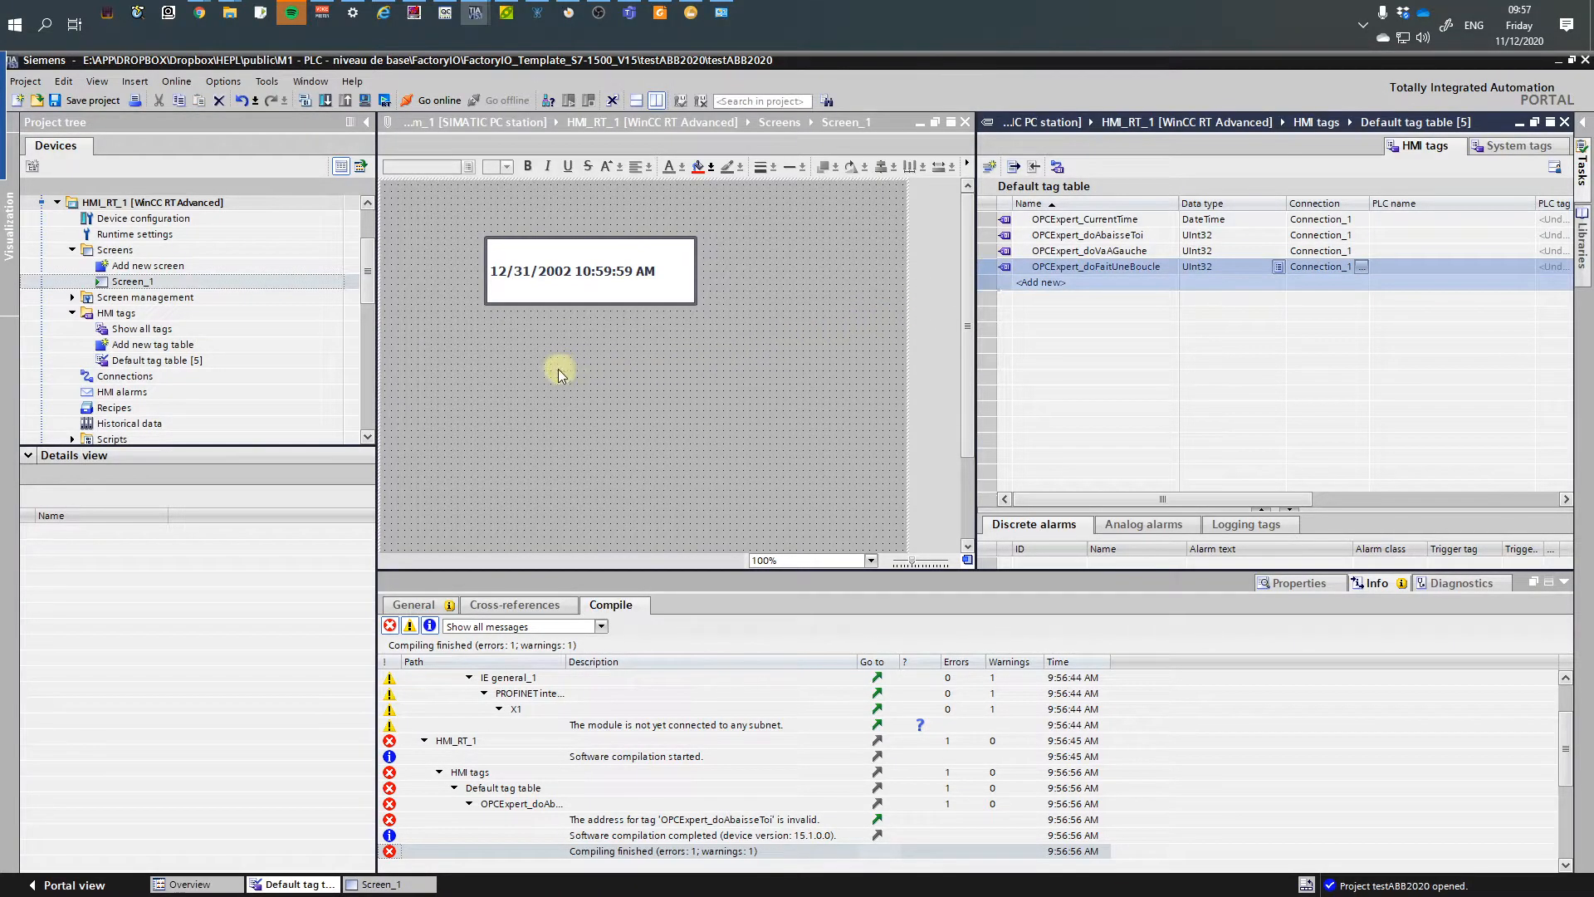
pyautogui.moveTo(1006, 267); pyautogui.dragTo(684, 374)
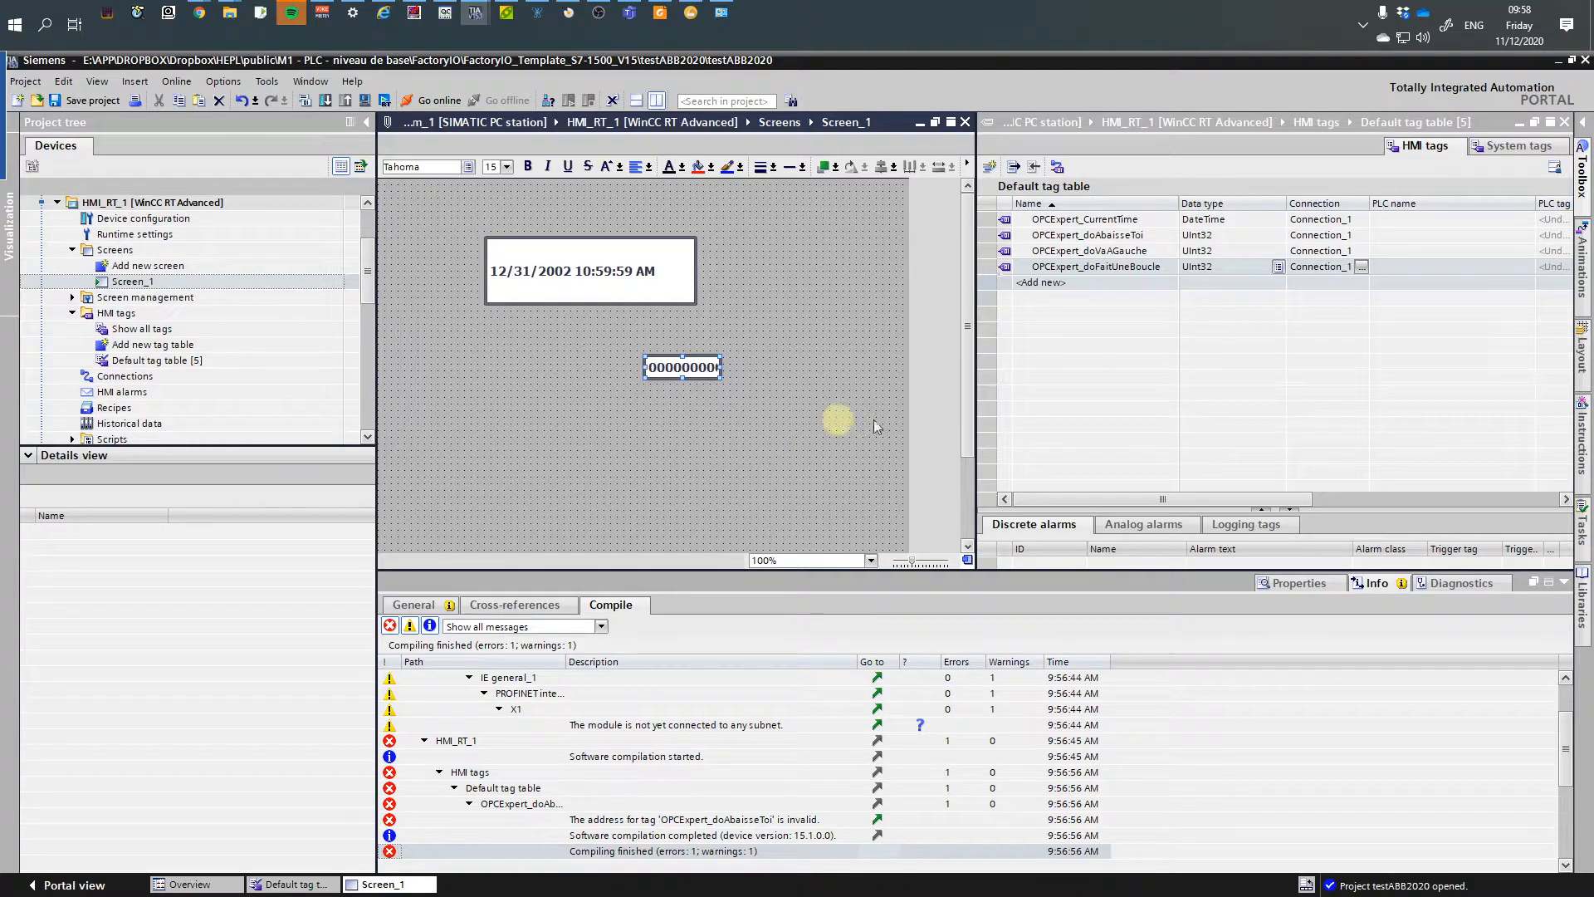
# - Add a button beside the OPCExpert_doFaitUneBoucle I/O field on Screen_1 and label it Boucle
pyautogui.click(1583, 164)
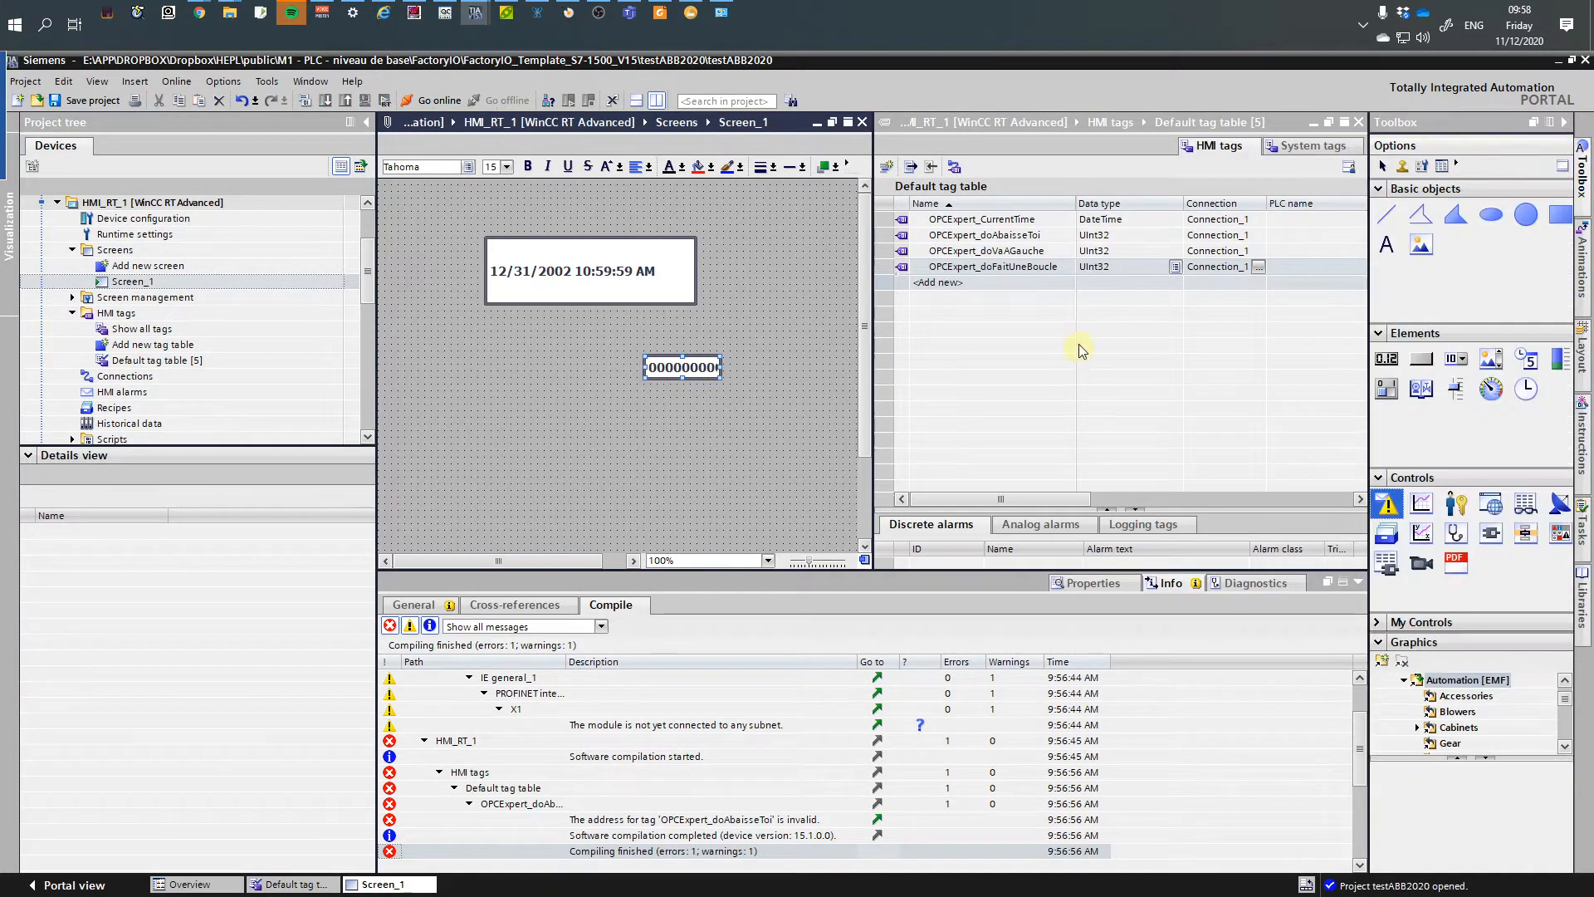
pyautogui.click(1422, 358)
pyautogui.click(492, 360)
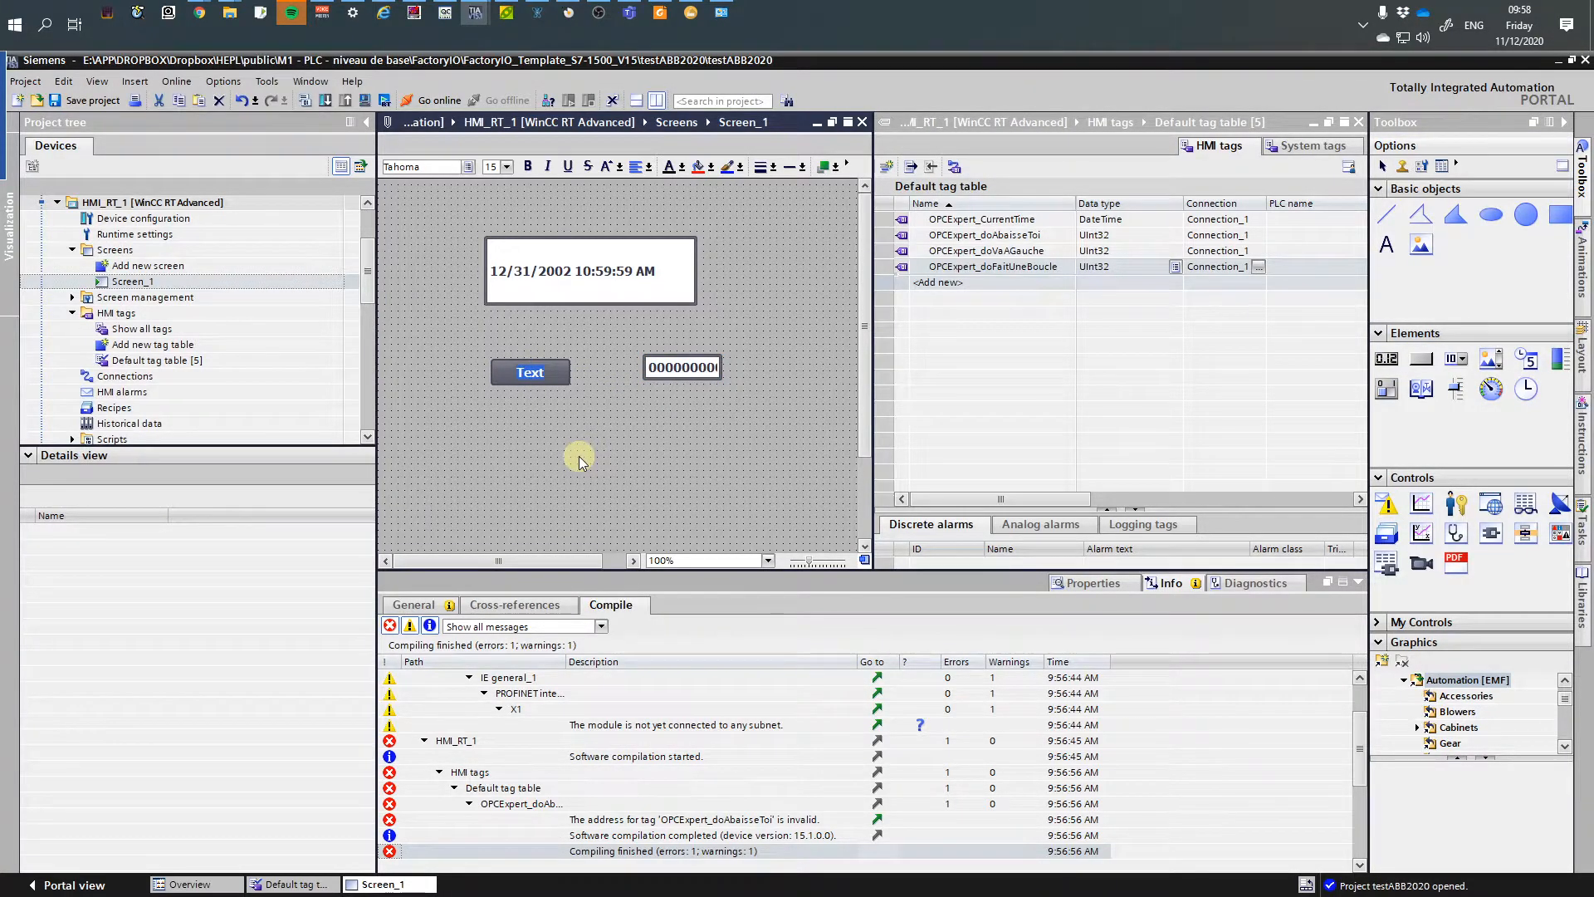
pyautogui.write('Fais')
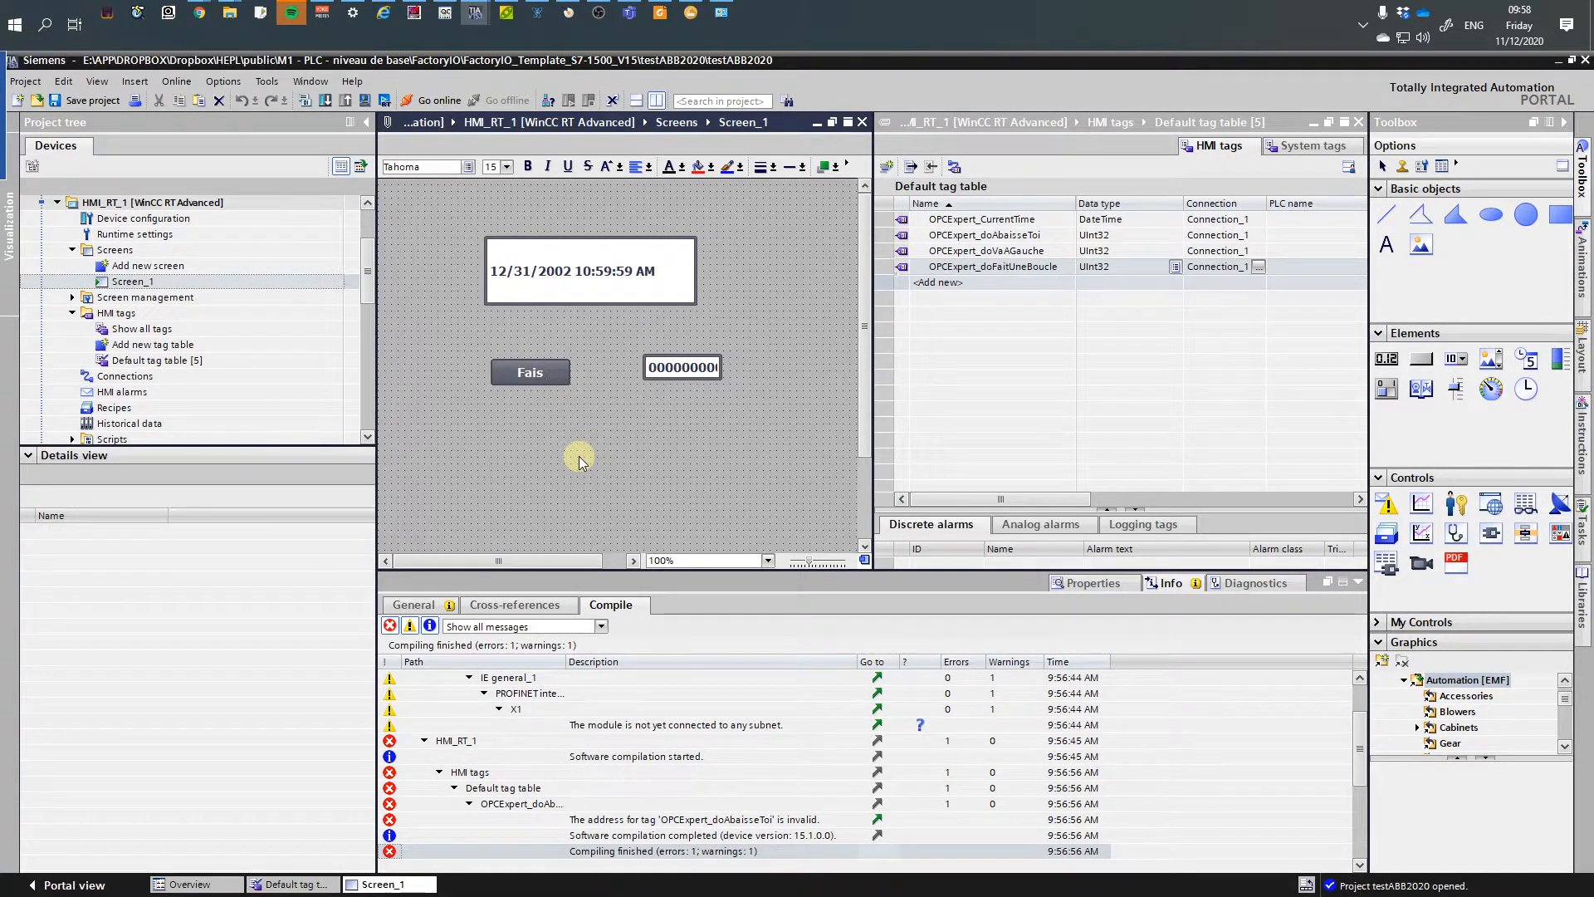
pyautogui.press('BackSpace')
pyautogui.press('BackSpace')
pyautogui.press('BackSpace')
pyautogui.press('BackSpace')
pyautogui.write('Boucle')
# - Add two more buttons below the Boucle button, labelled "Abaisse-toi!" and "Va à gauche..."
pyautogui.moveTo(1420, 359); pyautogui.dragTo(547, 411)
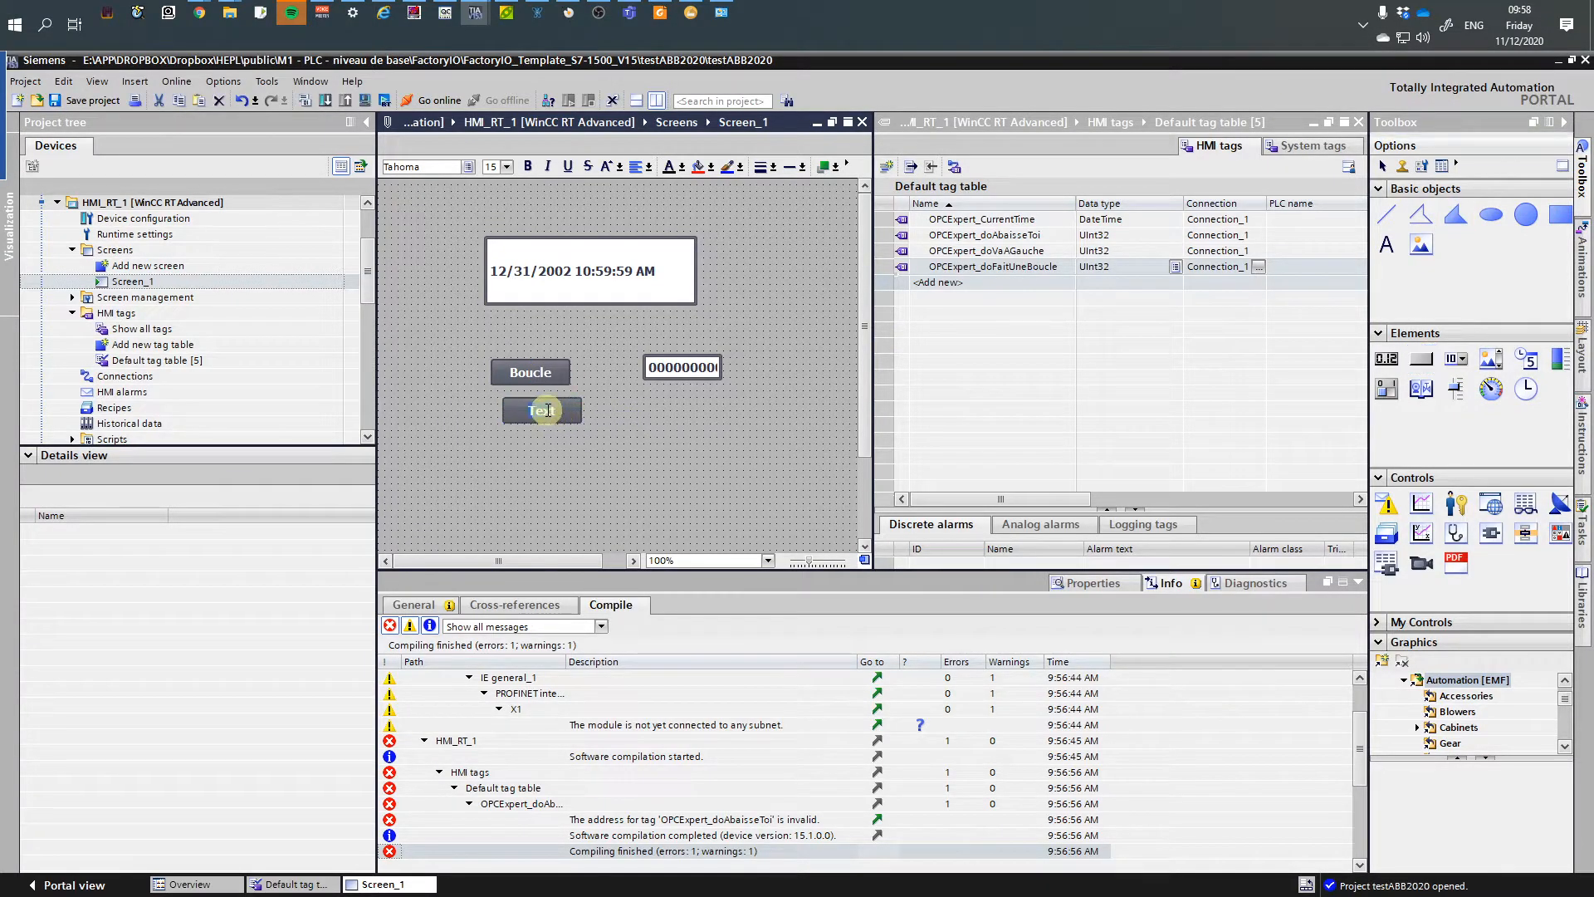
pyautogui.doubleClick(552, 411)
pyautogui.write('Abaisse-toi!')
pyautogui.moveTo(1421, 358); pyautogui.dragTo(517, 453)
pyautogui.doubleClick(535, 441)
pyautogui.write('Va')
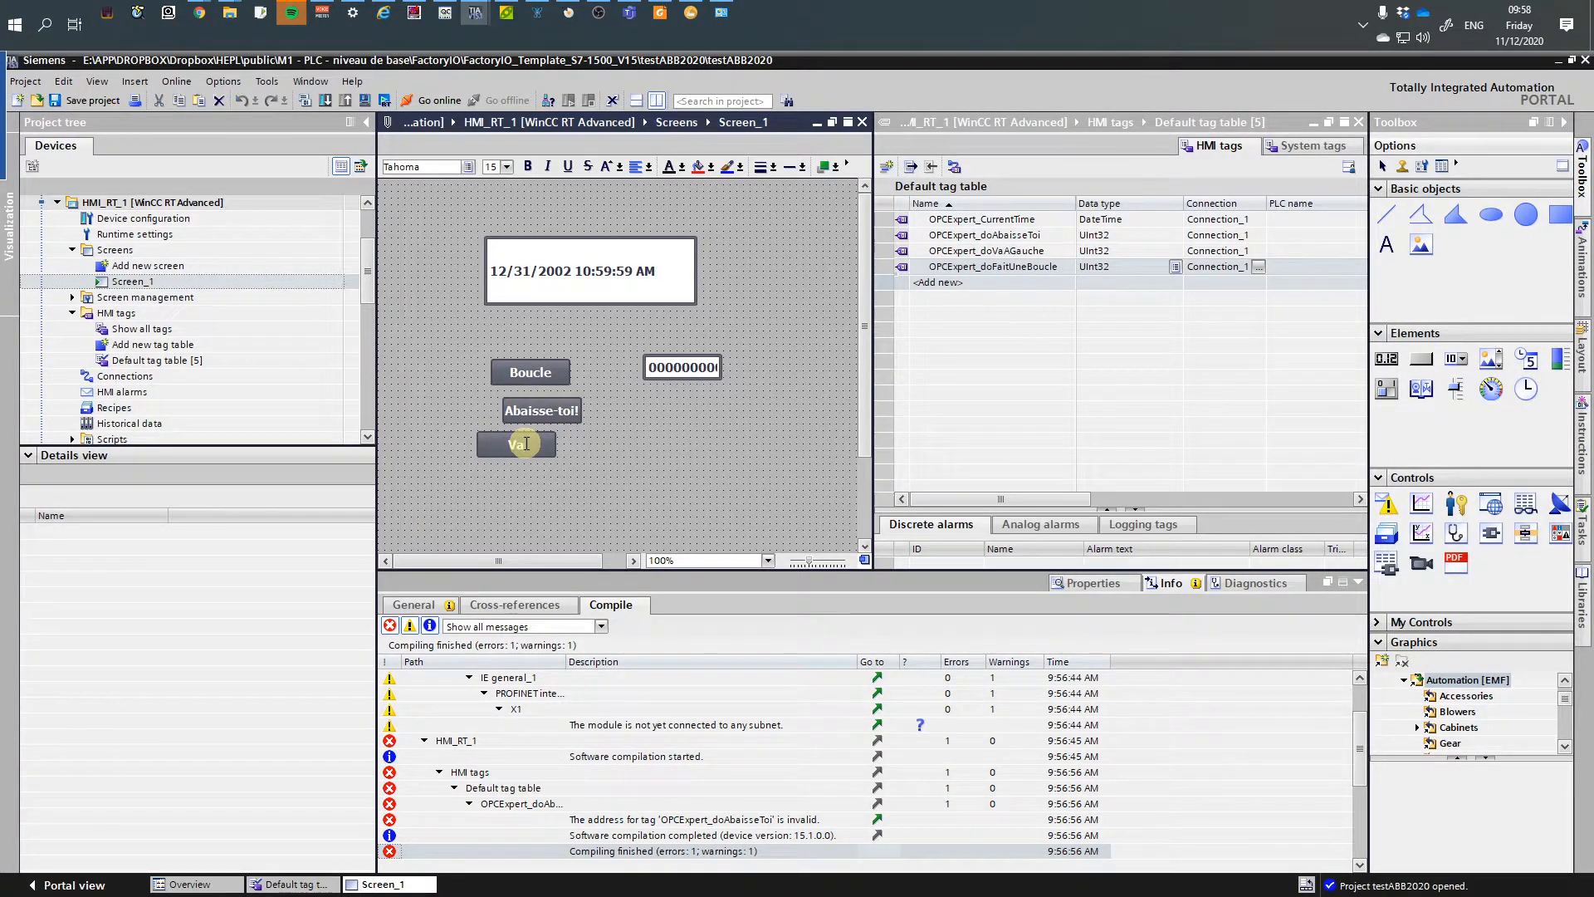
pyautogui.write(' à gauche...')
pyautogui.click(580, 494)
# - Widen the three buttons to about the same width and align them in a column
pyautogui.moveTo(556, 458); pyautogui.dragTo(581, 360)
pyautogui.moveTo(459, 358)
pyautogui.mouseDown()
pyautogui.moveTo(427, 363)
pyautogui.moveTo(440, 356)
pyautogui.mouseUp()
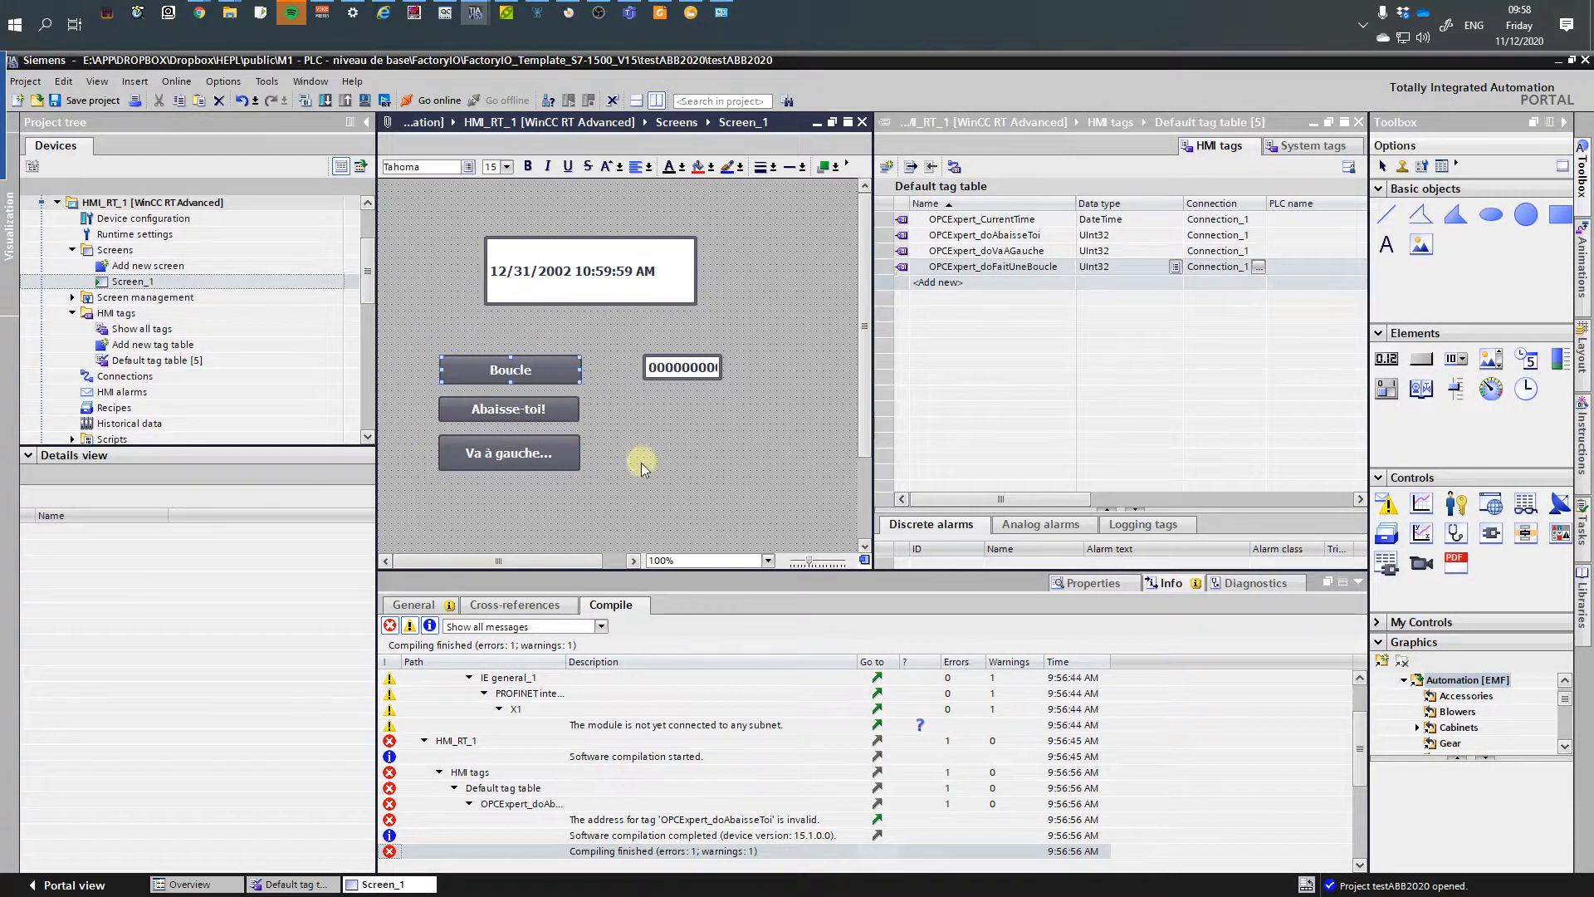
pyautogui.moveTo(629, 504); pyautogui.dragTo(506, 398)
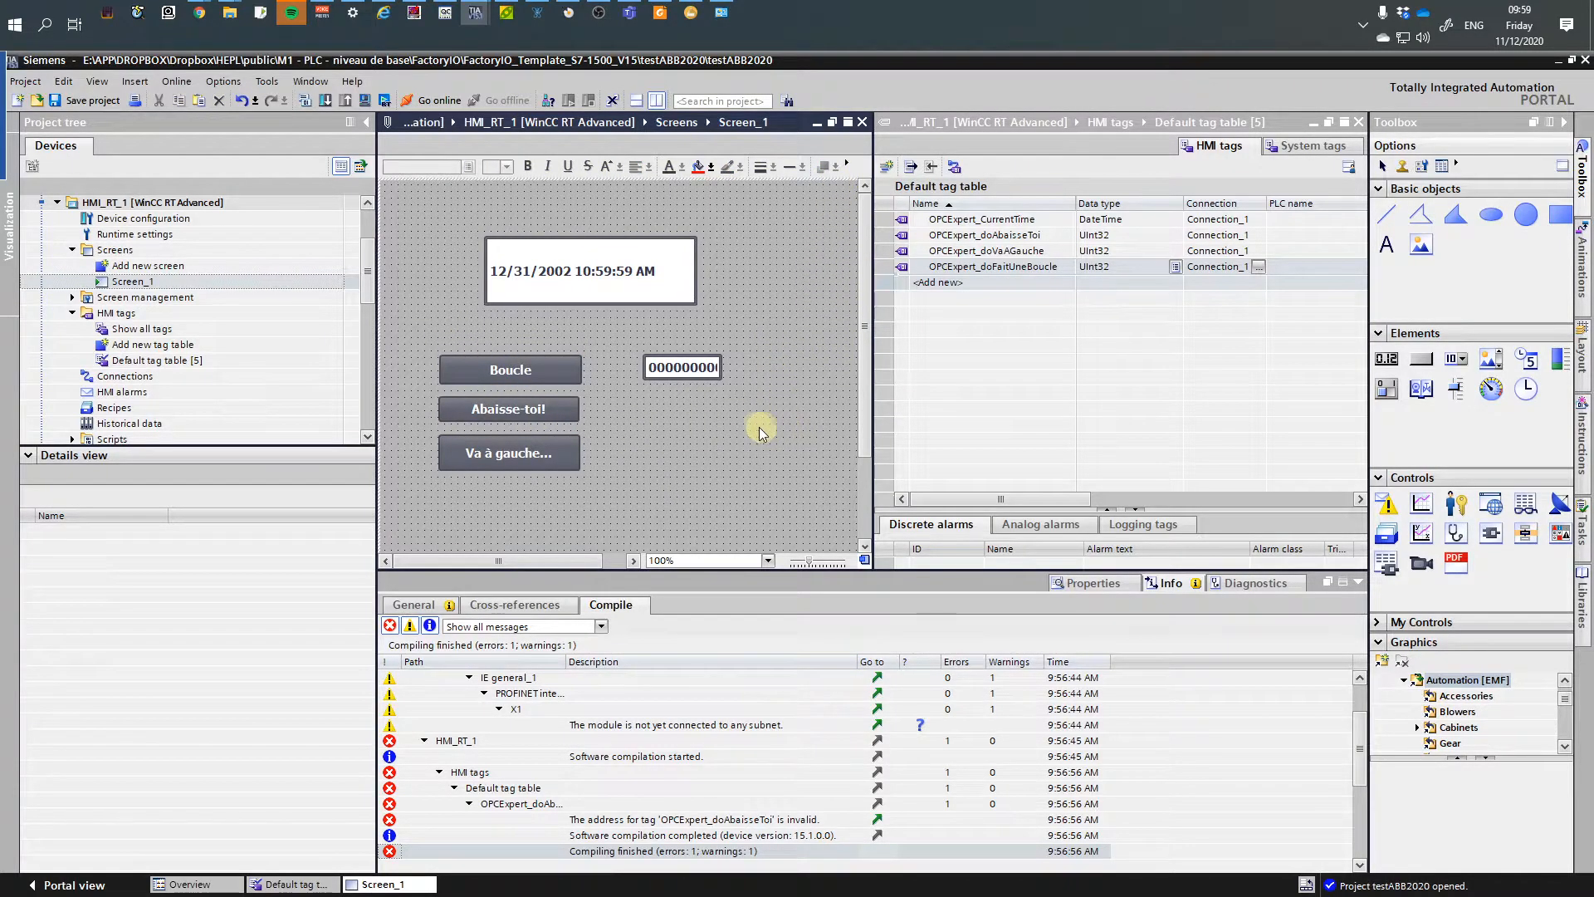
# - Place I/O fields for OPCExpert_doVaAGauche and OPCExpert_doAbaisseToi beside the "Va à gauche..." and "Abaisse-toi!" buttons
pyautogui.click(685, 379)
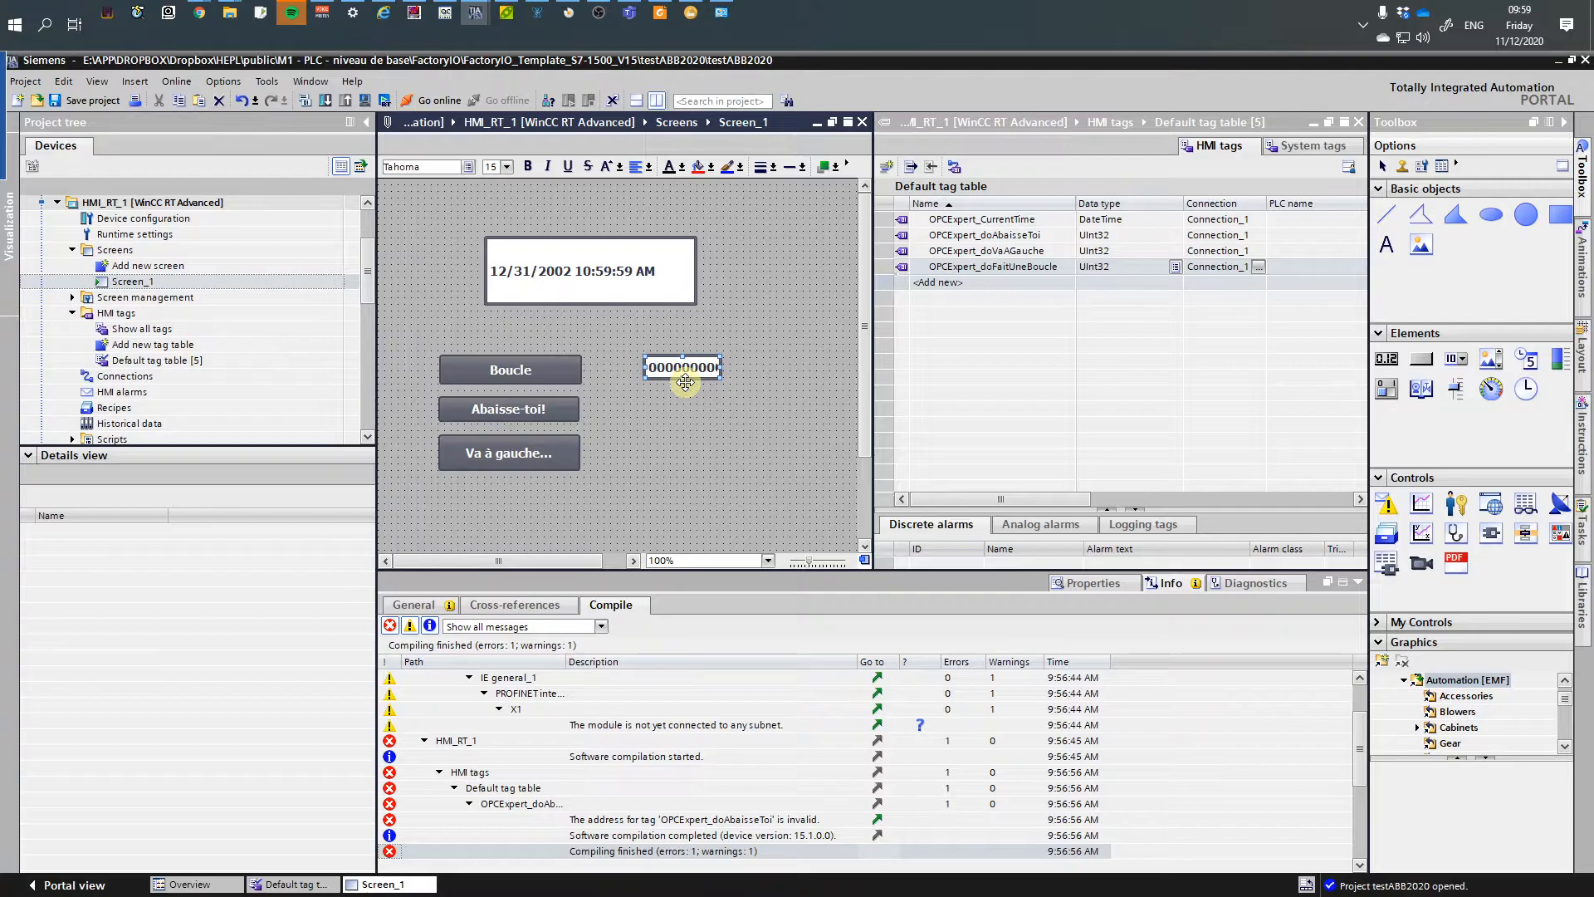
pyautogui.moveTo(902, 251); pyautogui.dragTo(697, 457)
pyautogui.moveTo(902, 239); pyautogui.dragTo(765, 430)
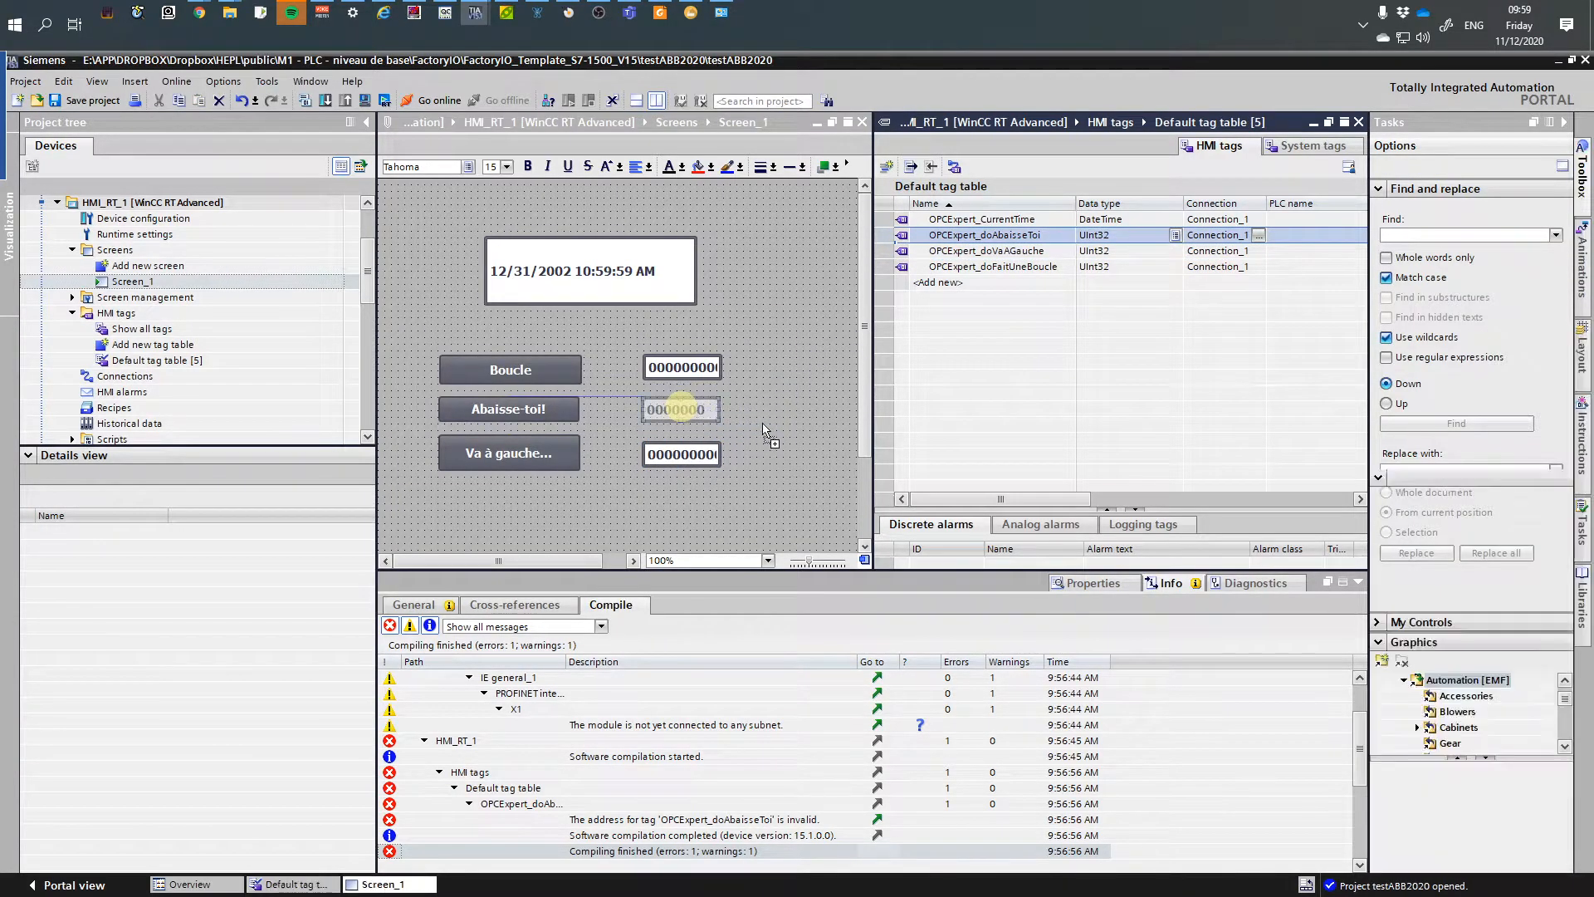
pyautogui.click(659, 398)
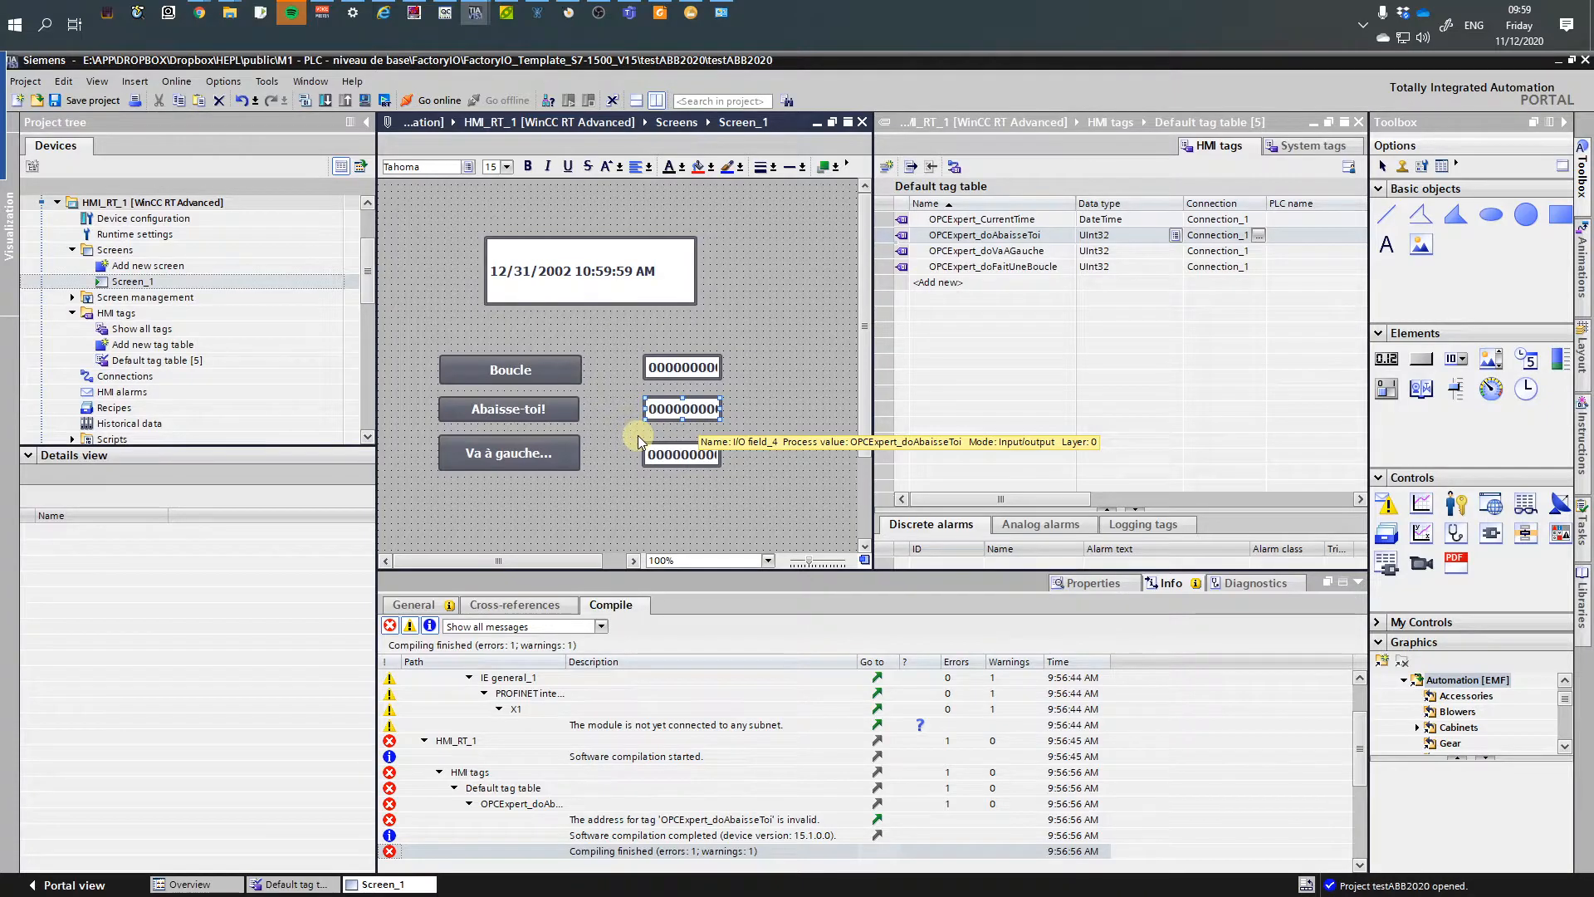
# - Add the SetTag function to the Click event of the Boucle button
pyautogui.doubleClick(544, 376)
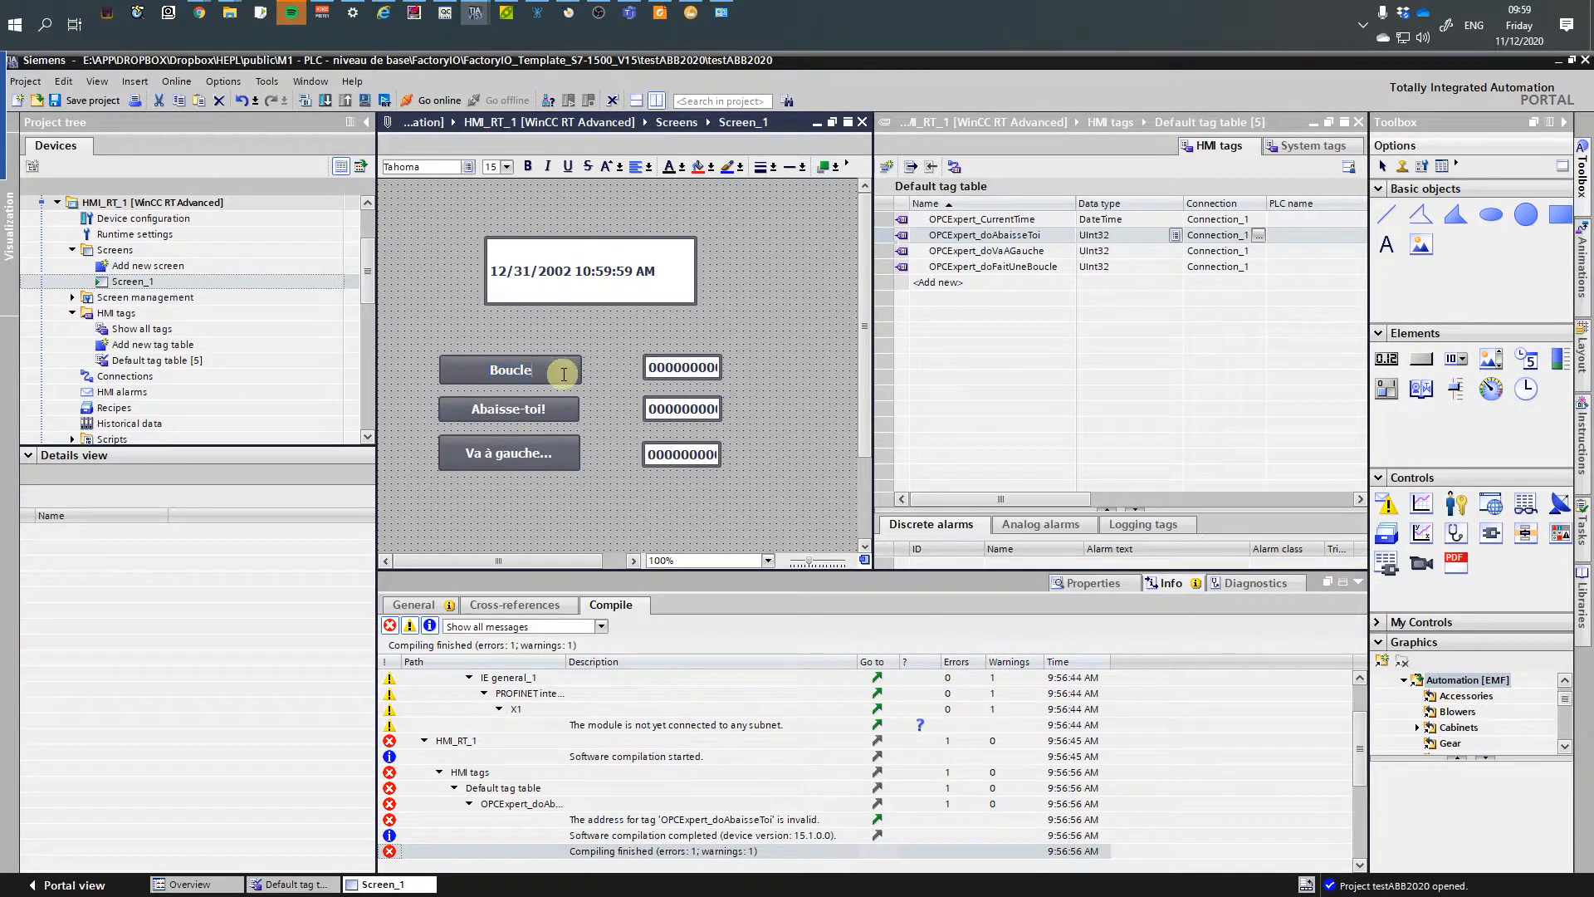
pyautogui.click(570, 354)
pyautogui.click(1121, 585)
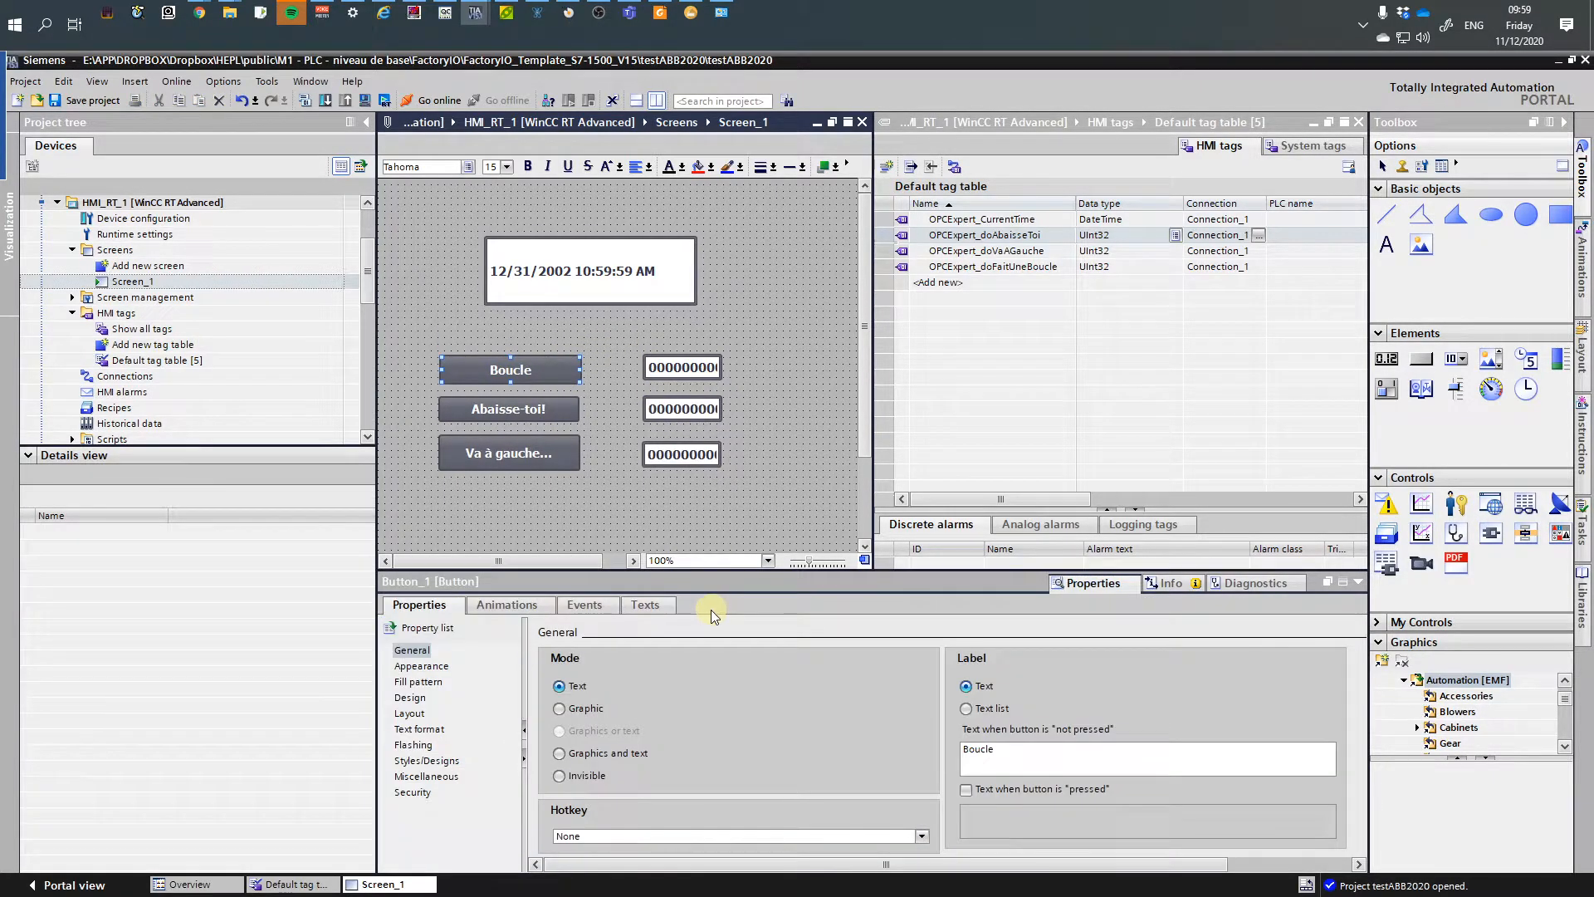
pyautogui.click(589, 609)
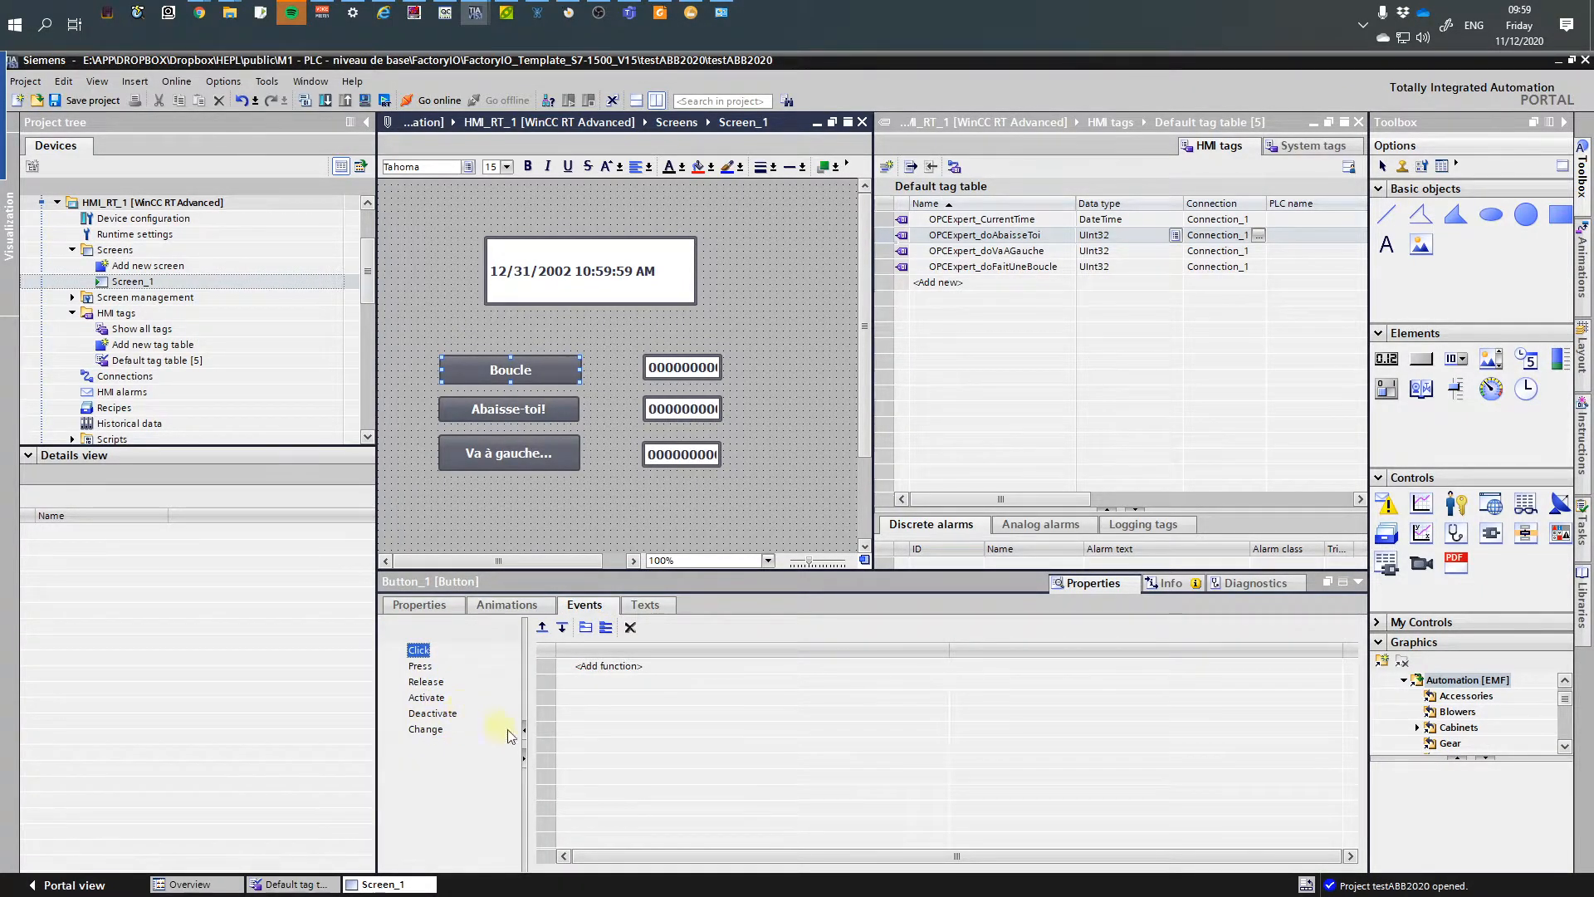
pyautogui.click(622, 667)
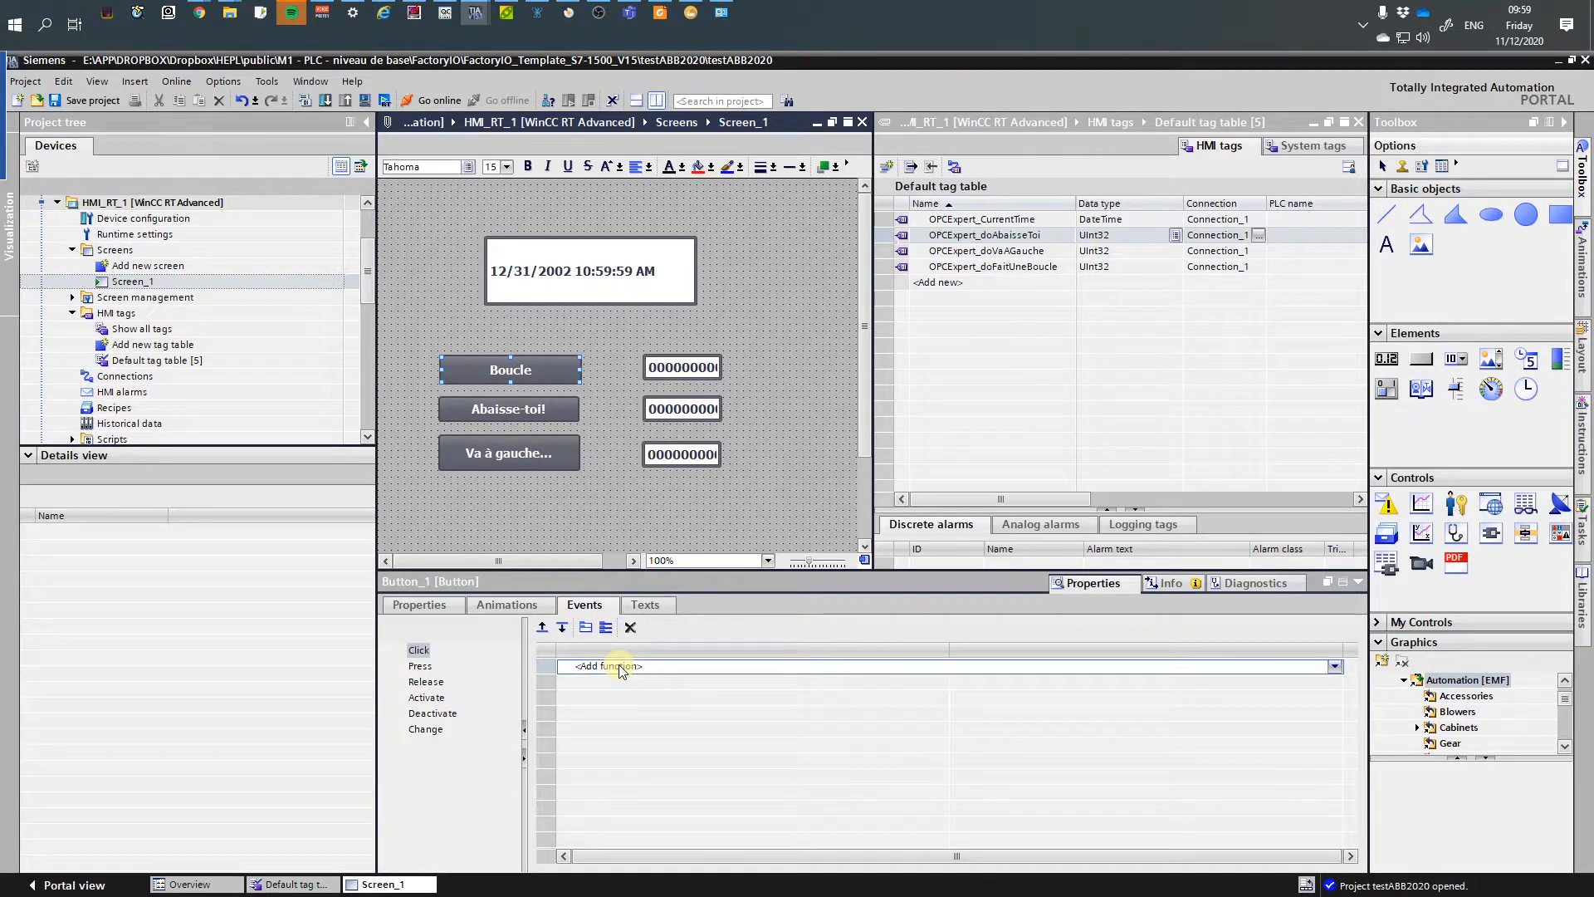
pyautogui.click(621, 666)
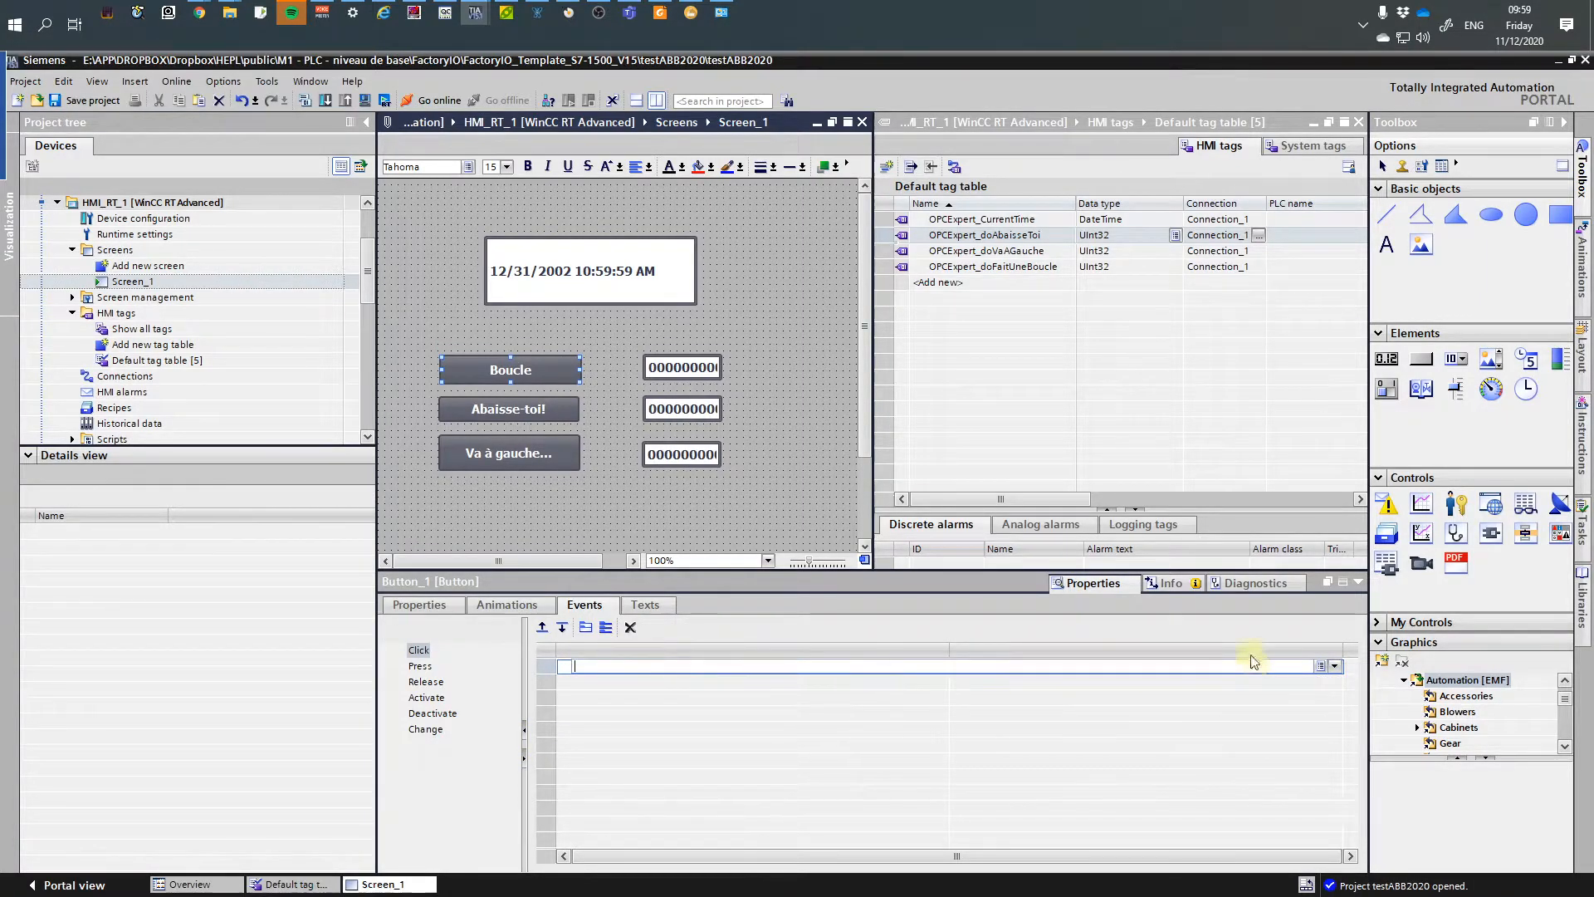
pyautogui.click(1321, 666)
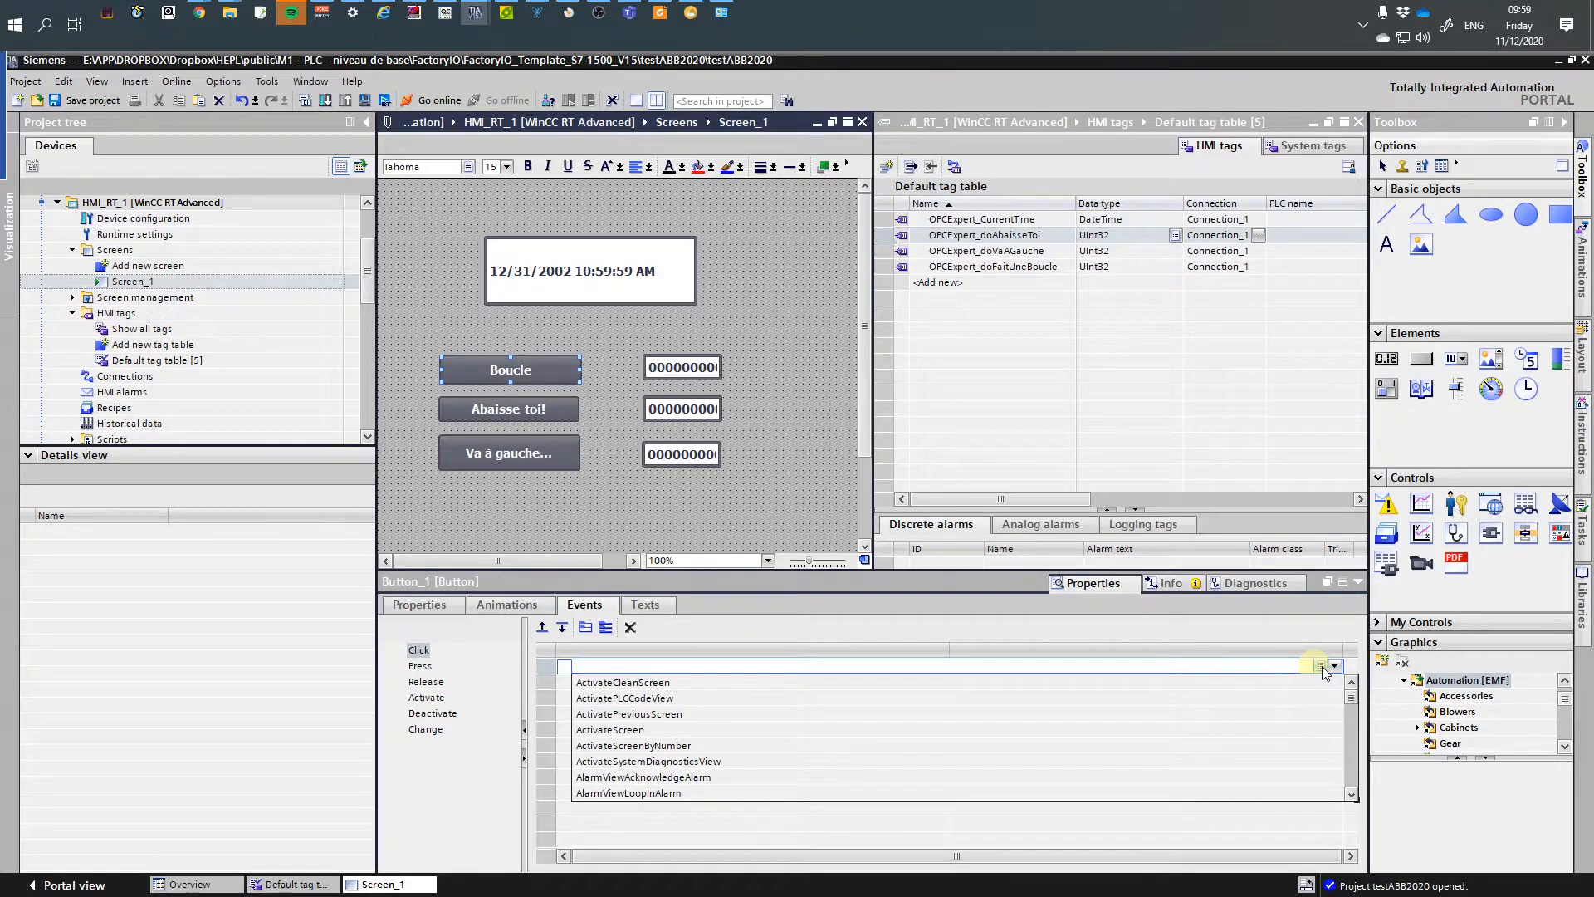
pyautogui.write('sett')
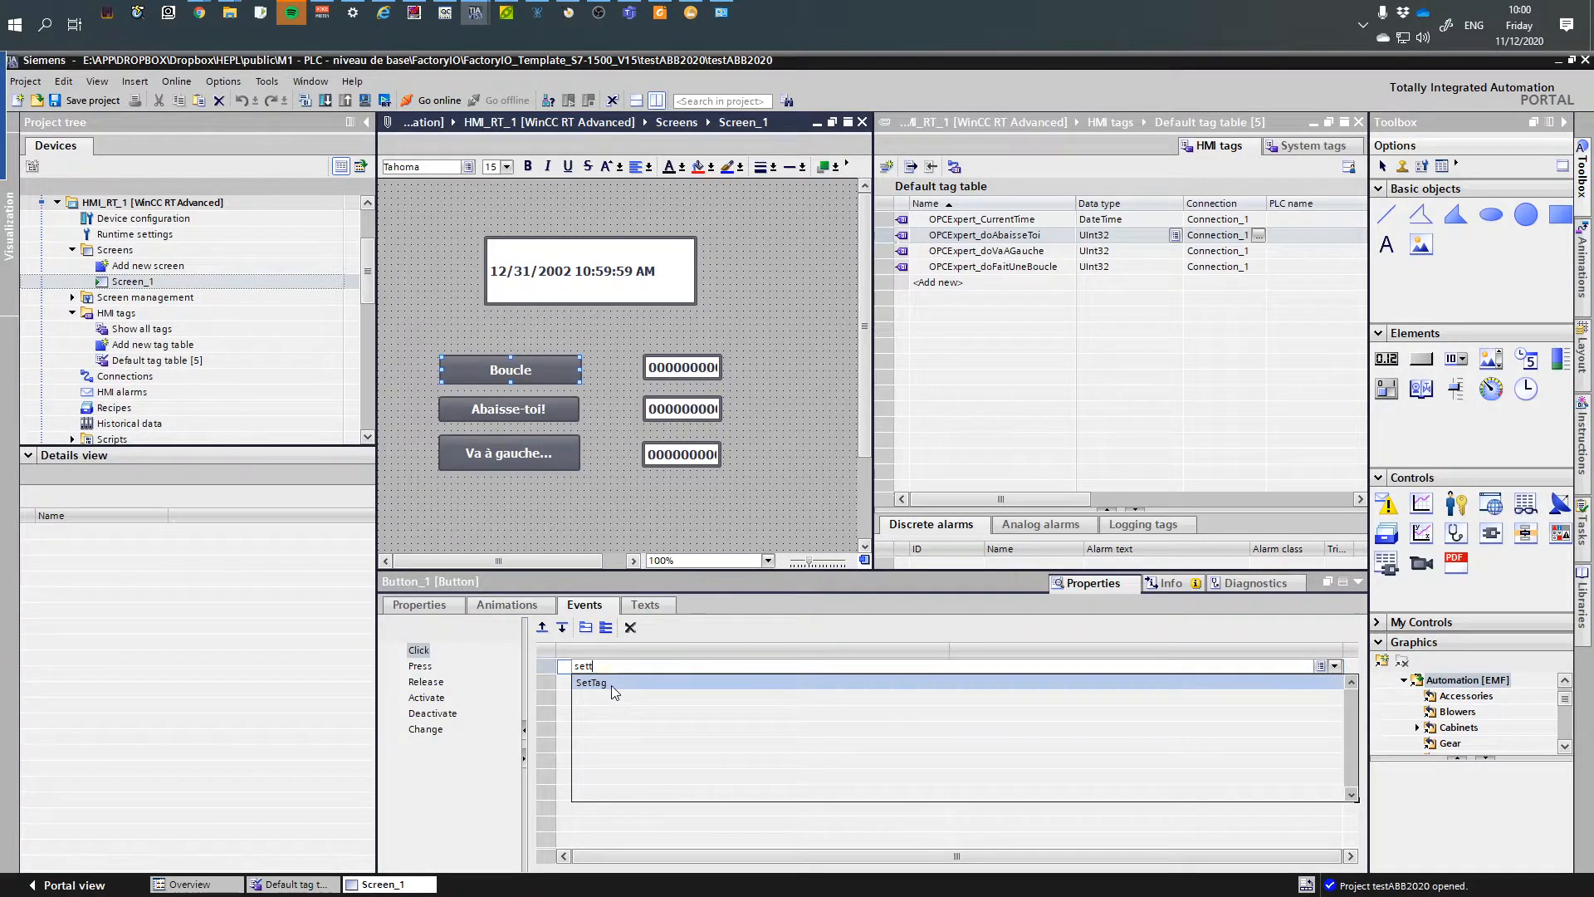
pyautogui.click(611, 683)
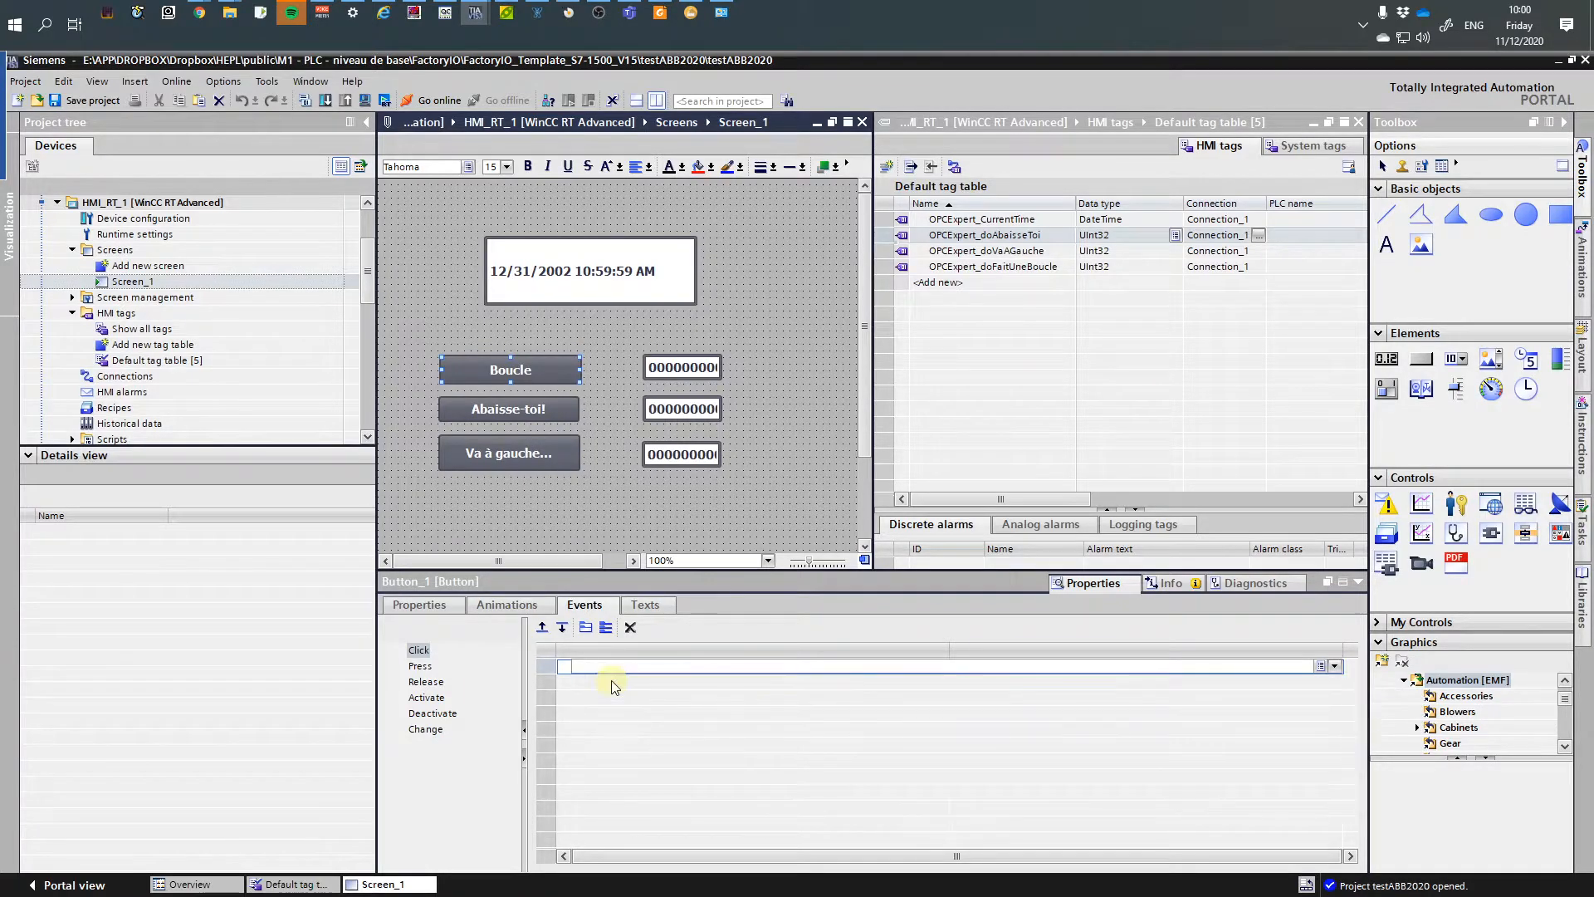
# - Set the SetTag function's value to 1 and its output tag to OPCExpert_doFaitUneBoucle
pyautogui.click(988, 698)
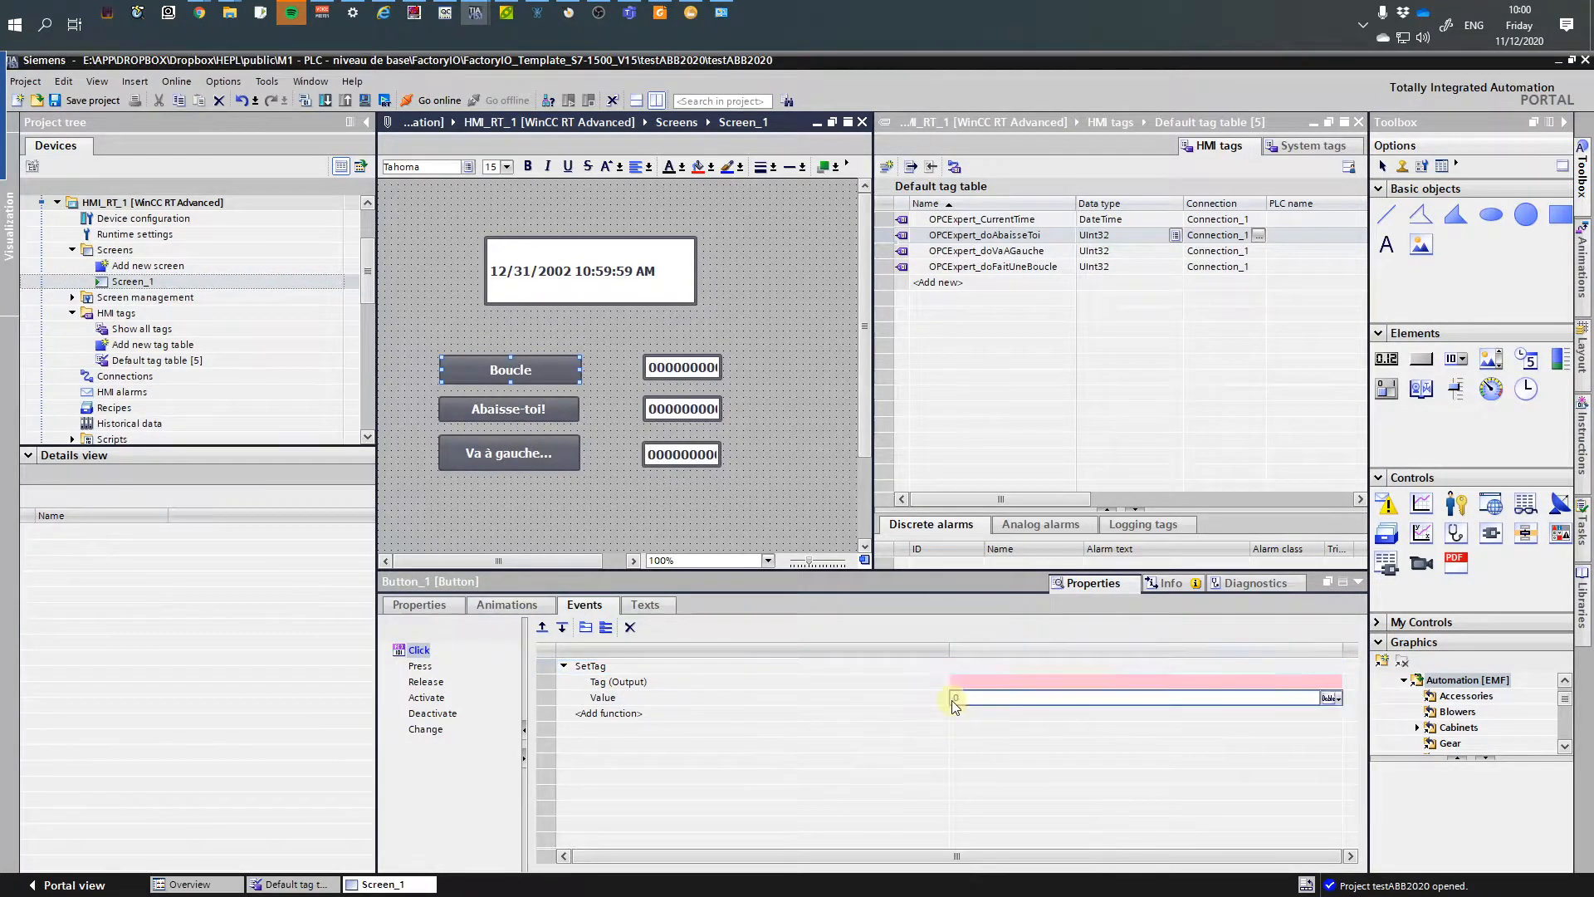
pyautogui.write('1')
pyautogui.click(986, 683)
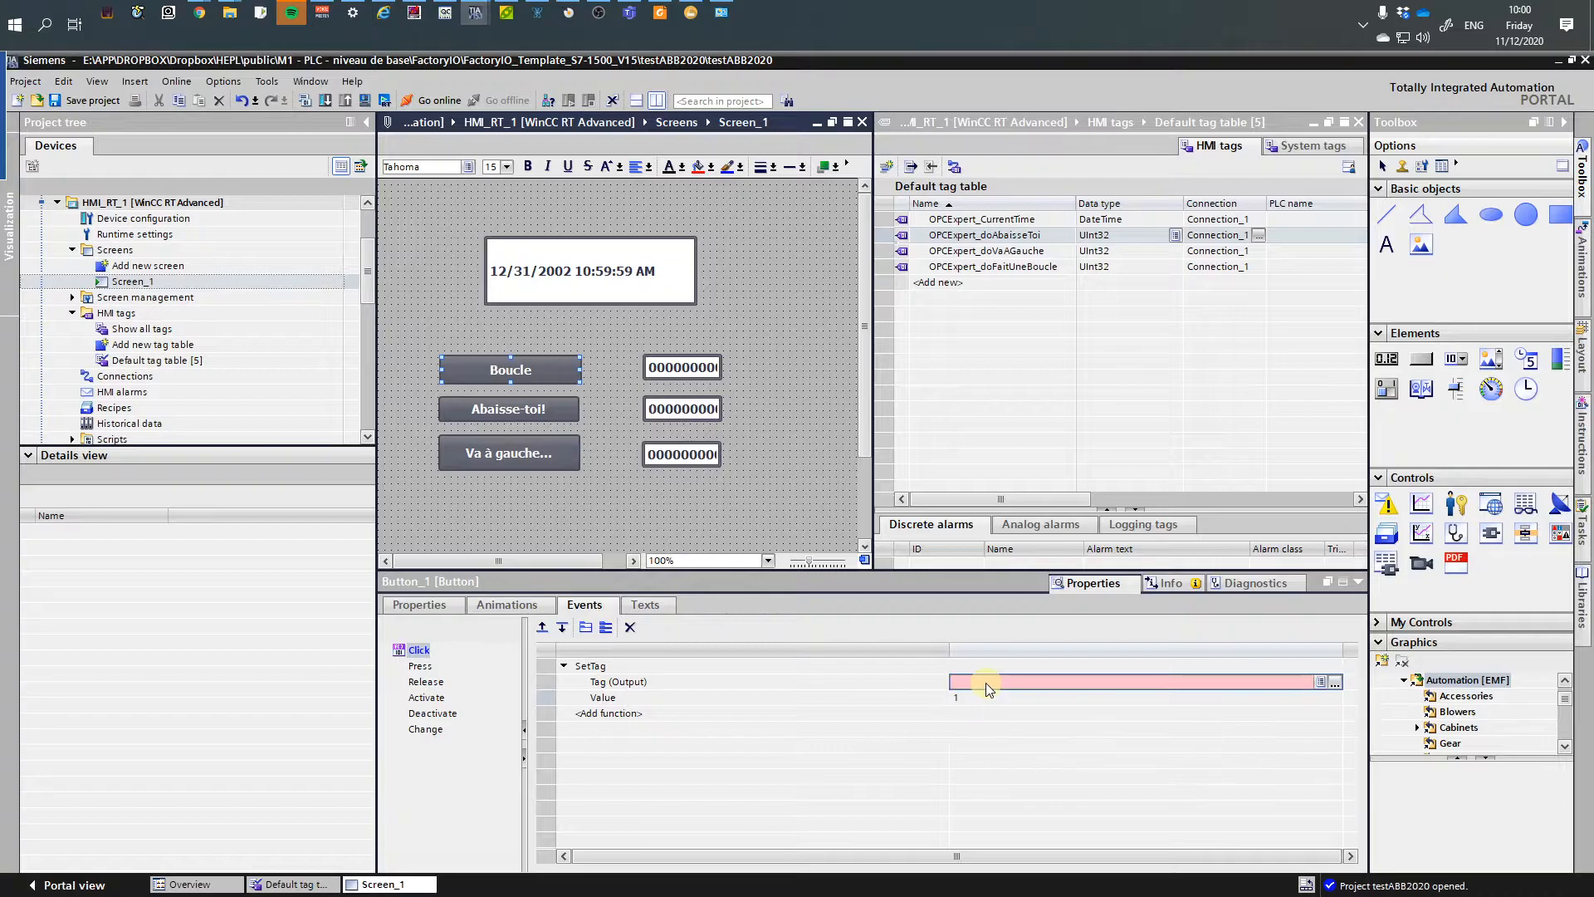
pyautogui.click(1319, 683)
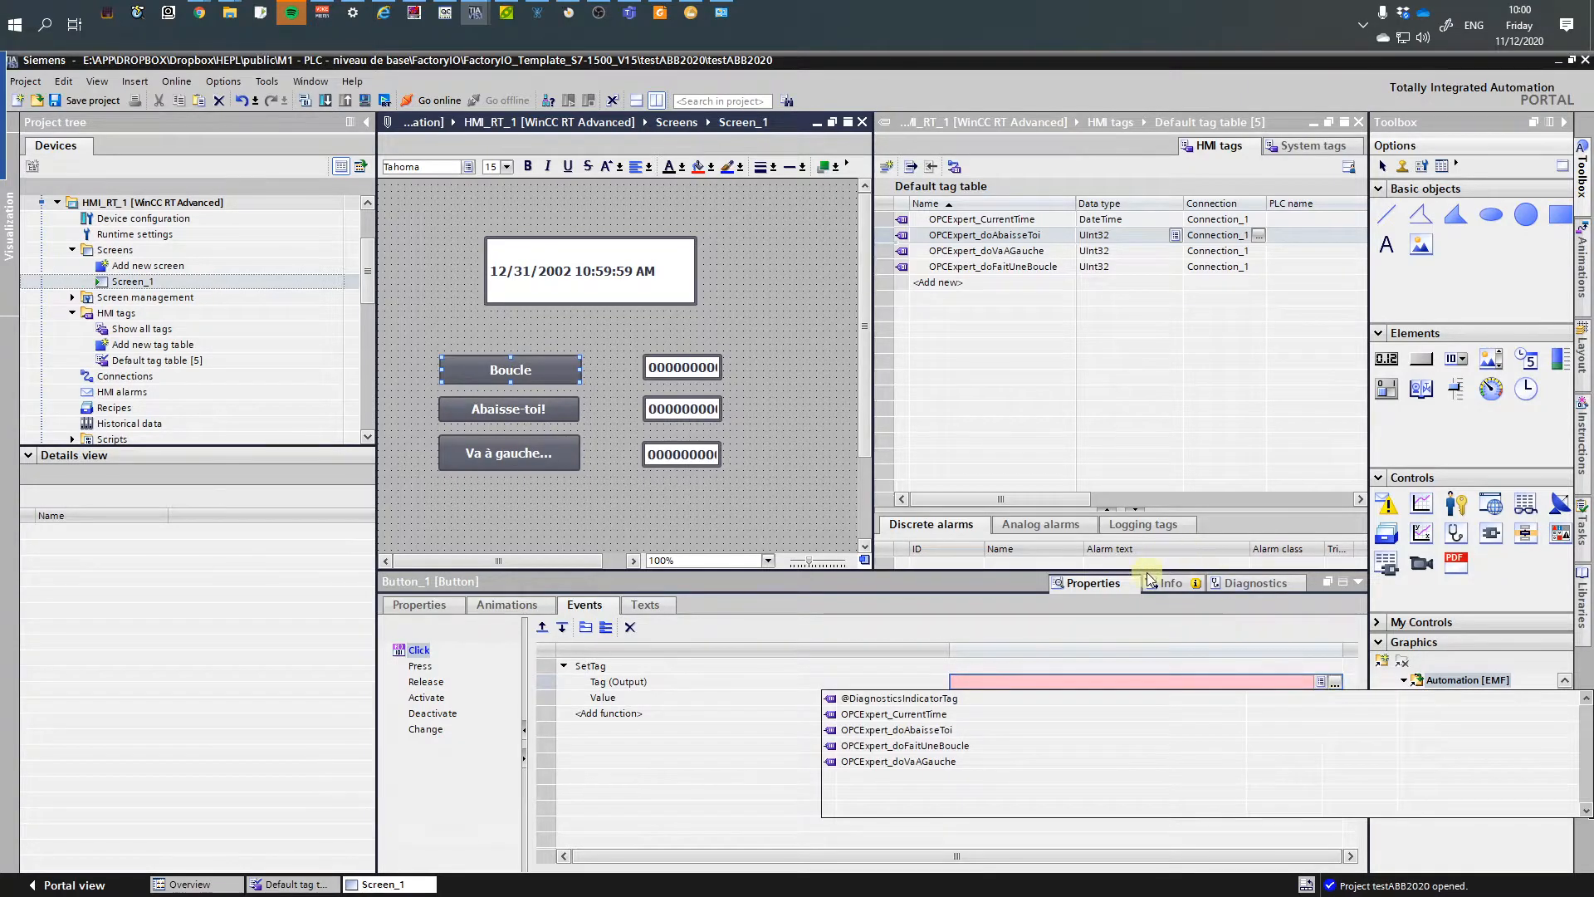
pyautogui.click(917, 746)
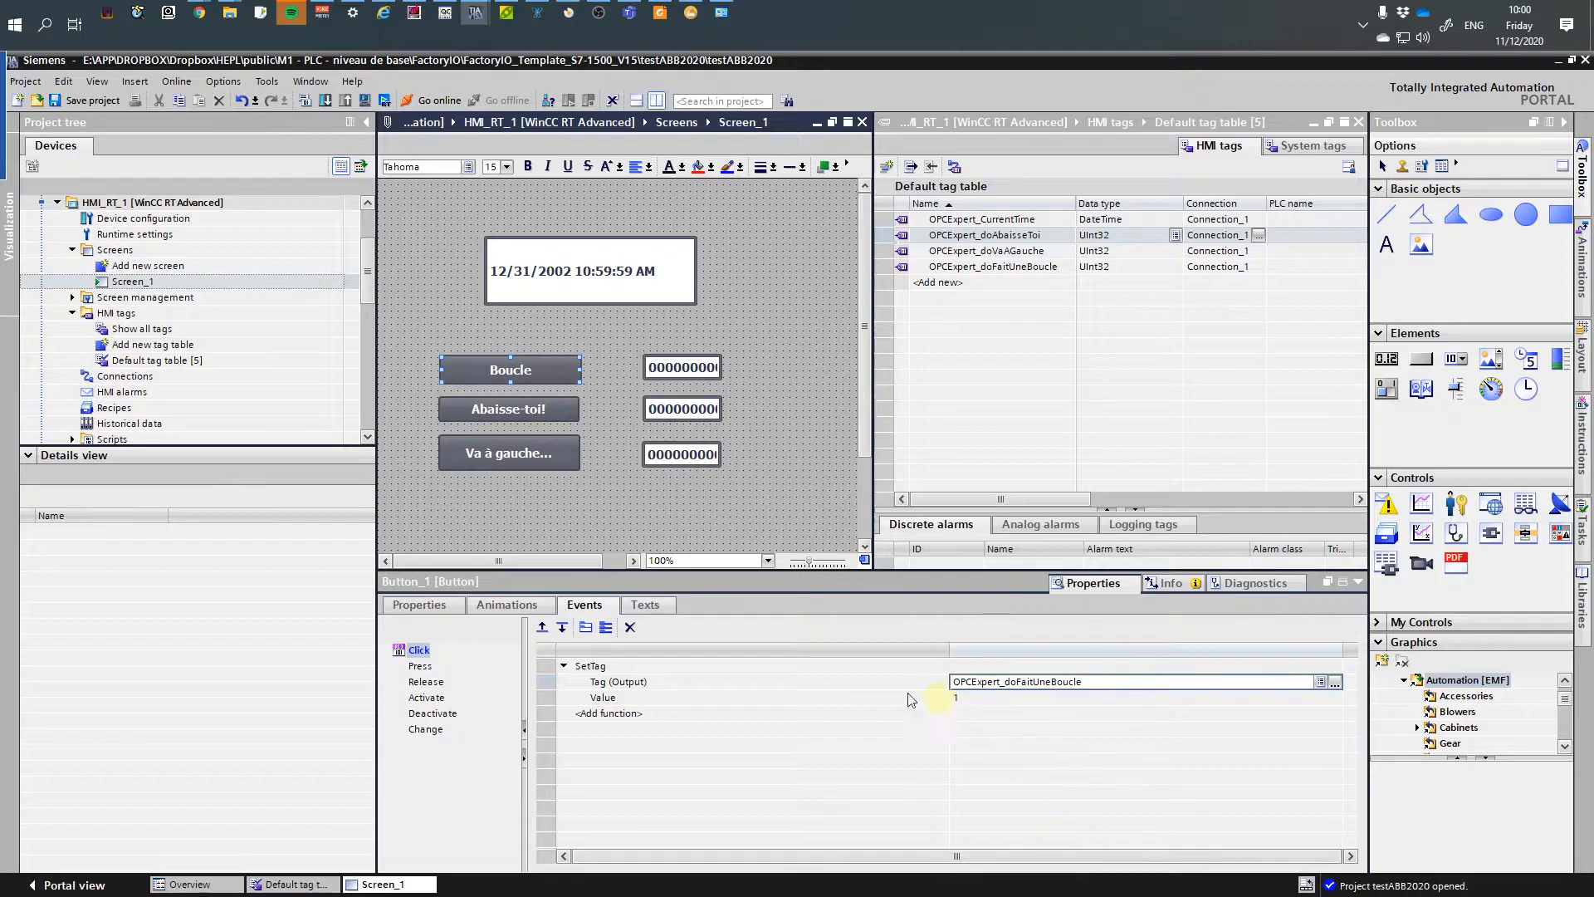
# - Try adding a second function, InvertBit, to the Click event of the Boucle button
pyautogui.click(615, 713)
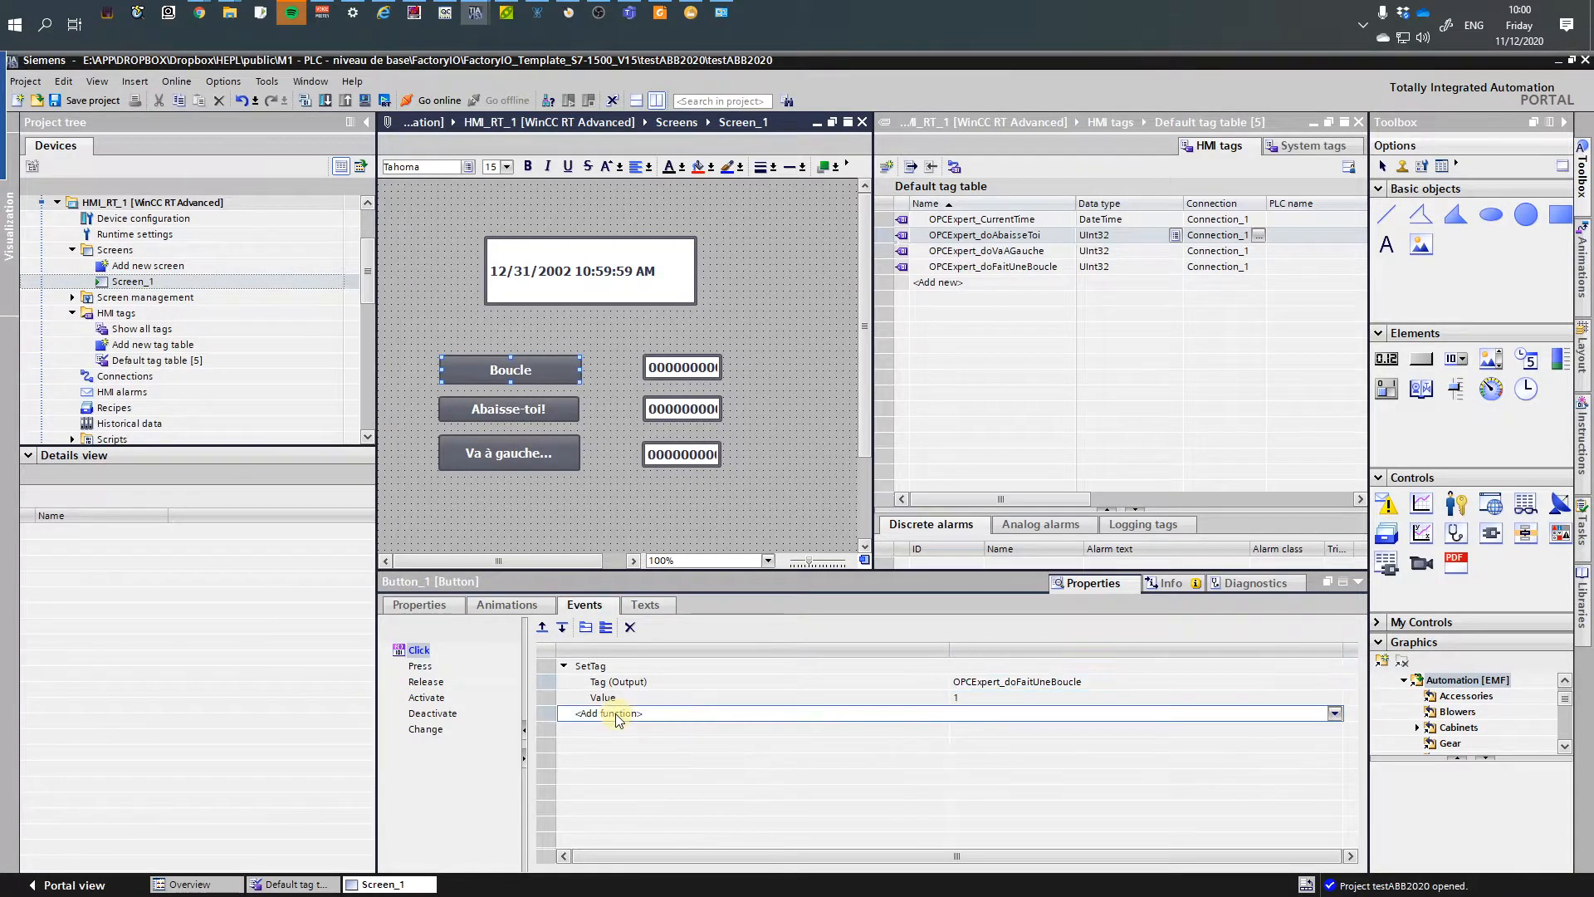
pyautogui.write('t')
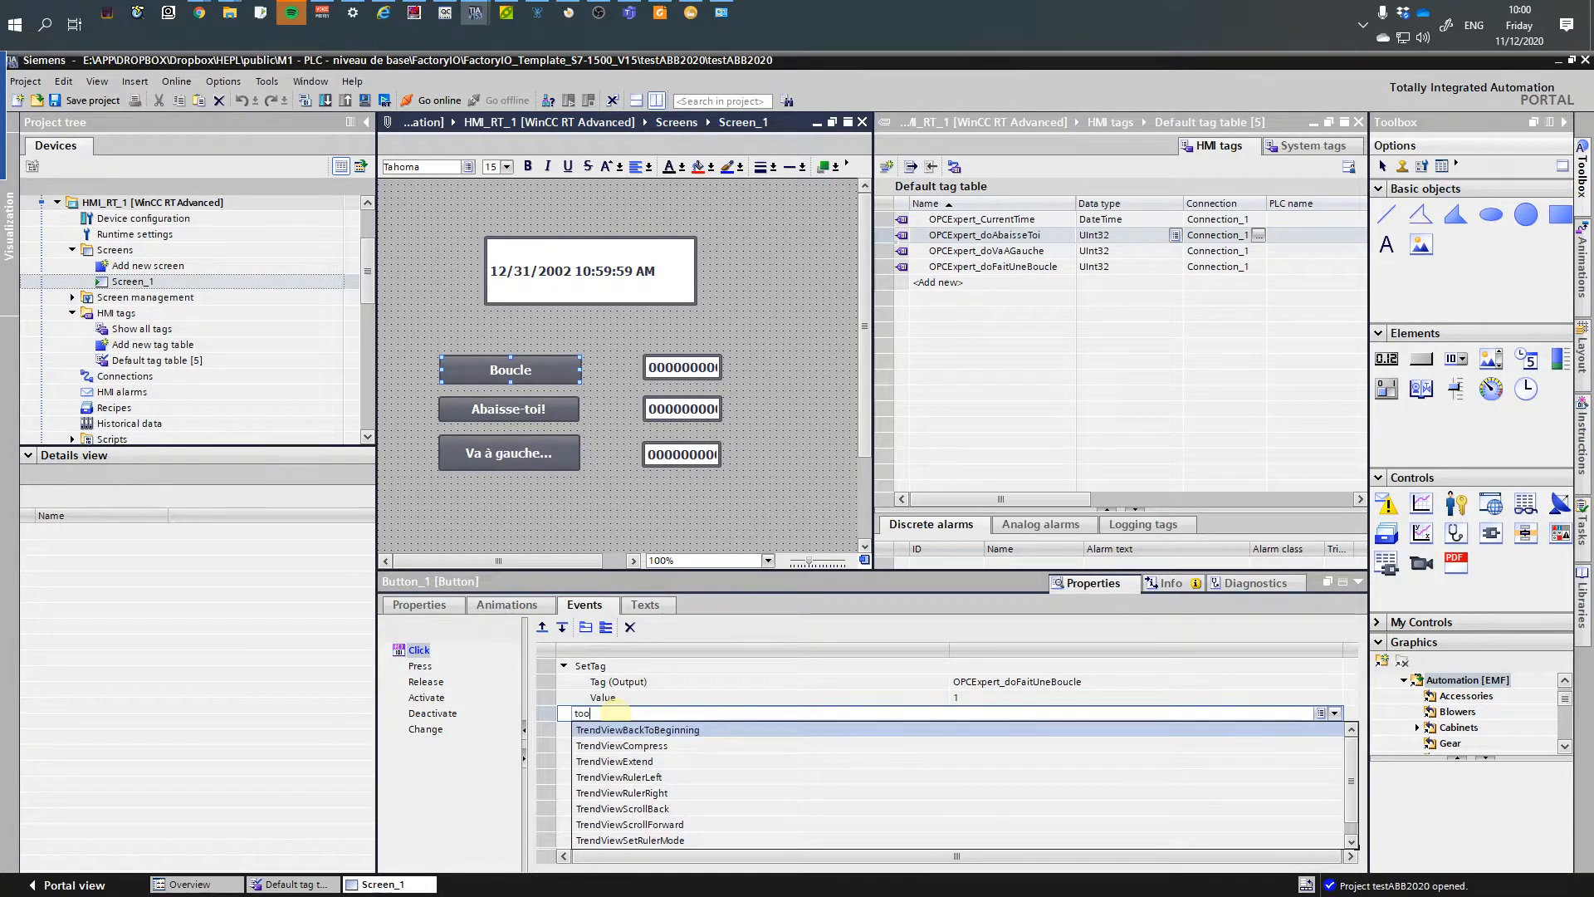
pyautogui.write('og')
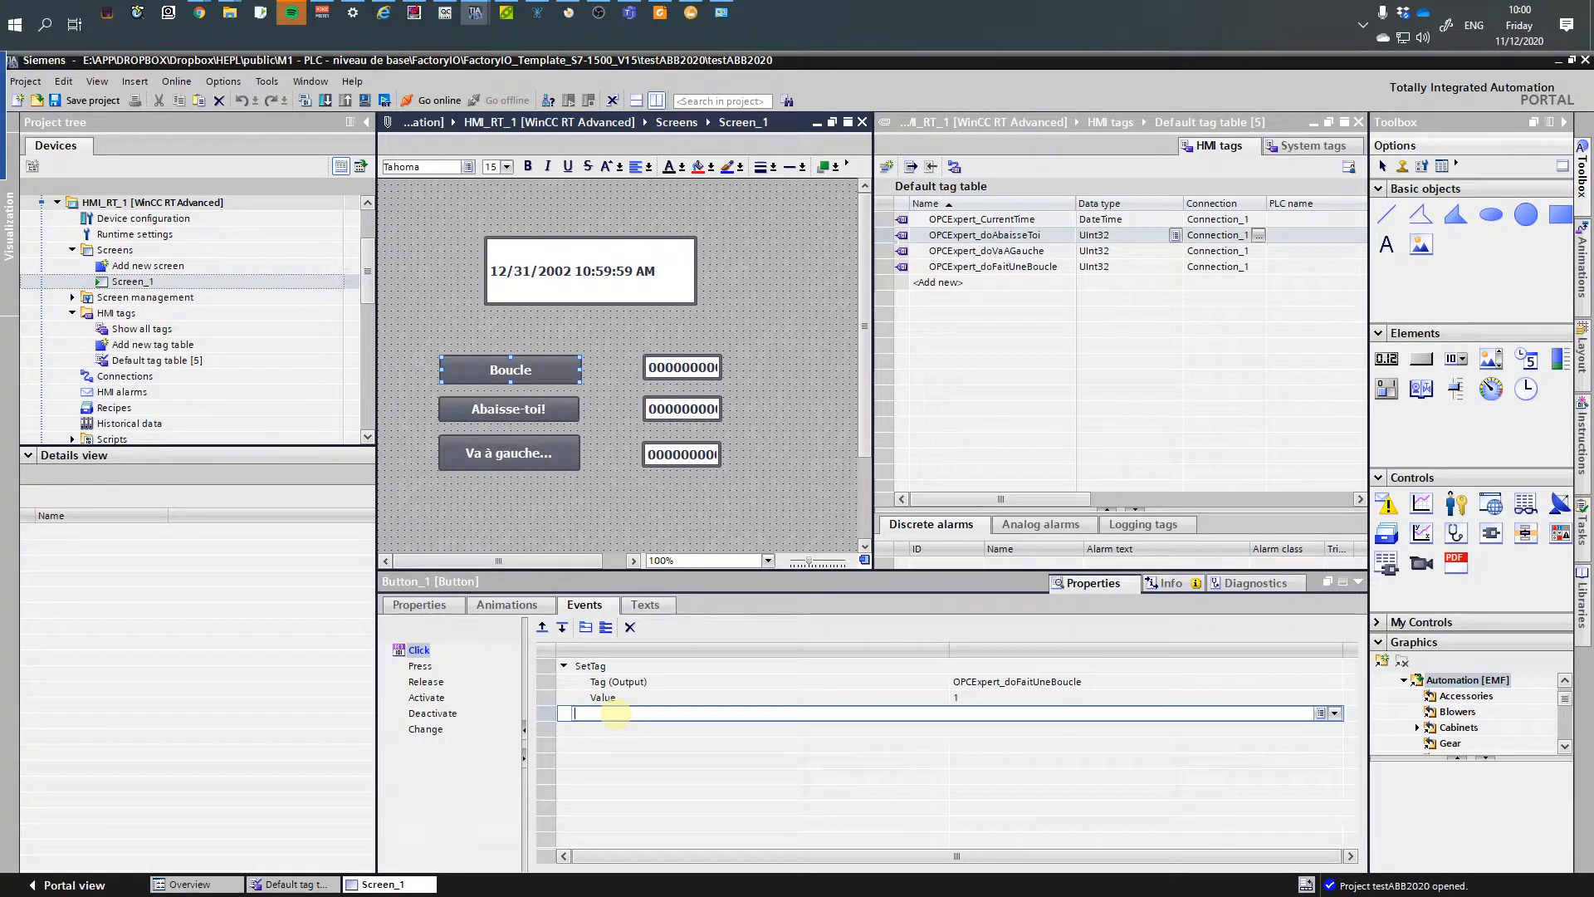
pyautogui.click(616, 713)
pyautogui.write('i')
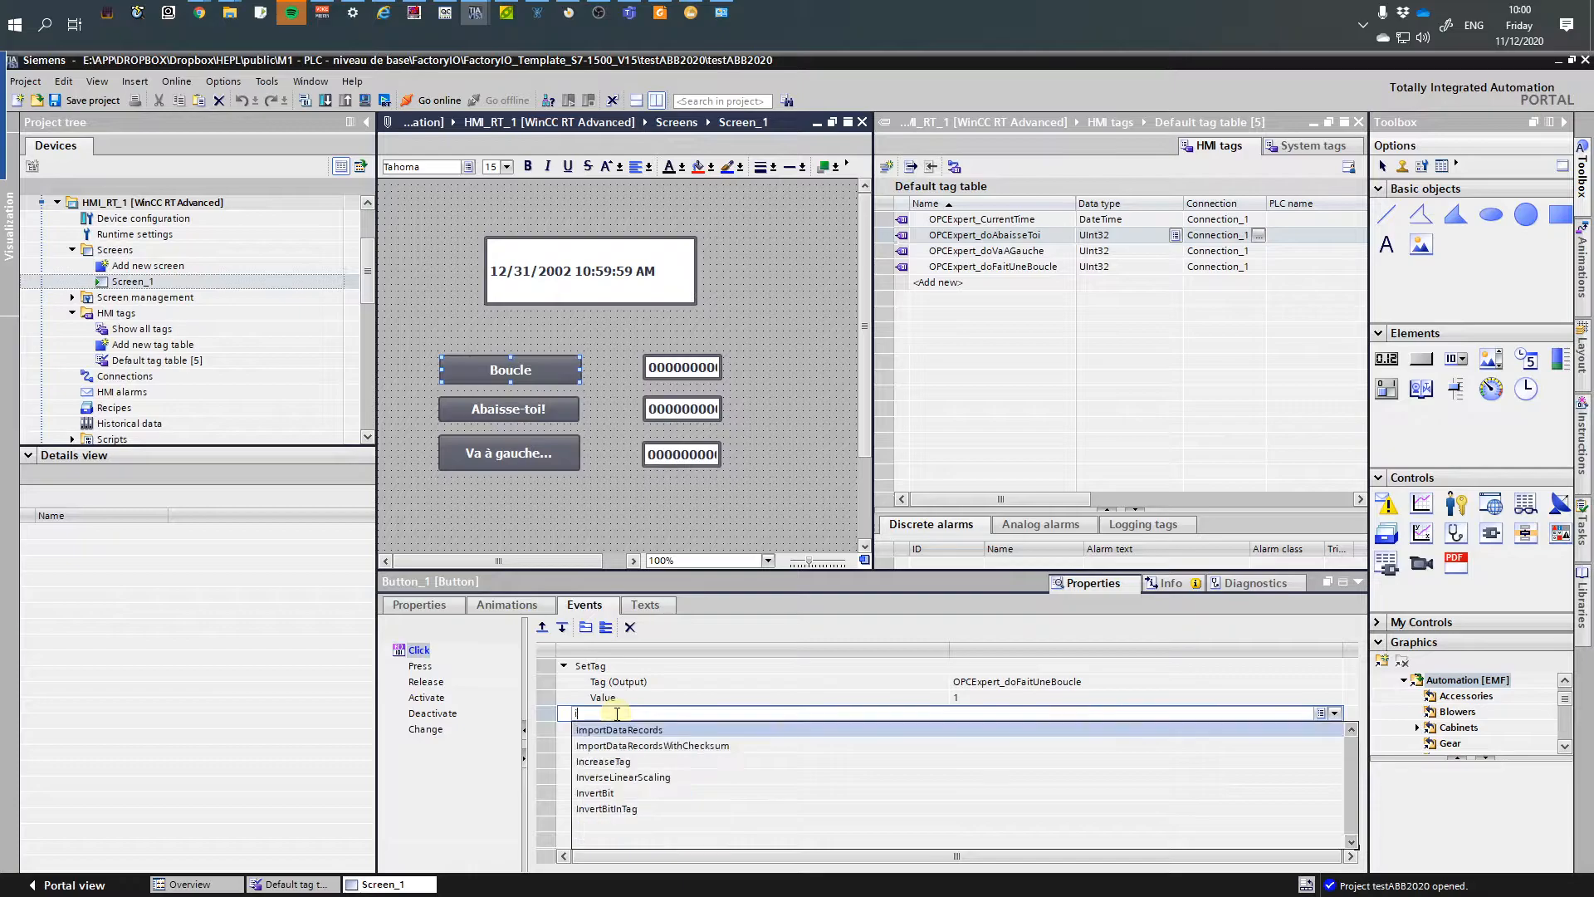
pyautogui.write('nver')
pyautogui.click(617, 745)
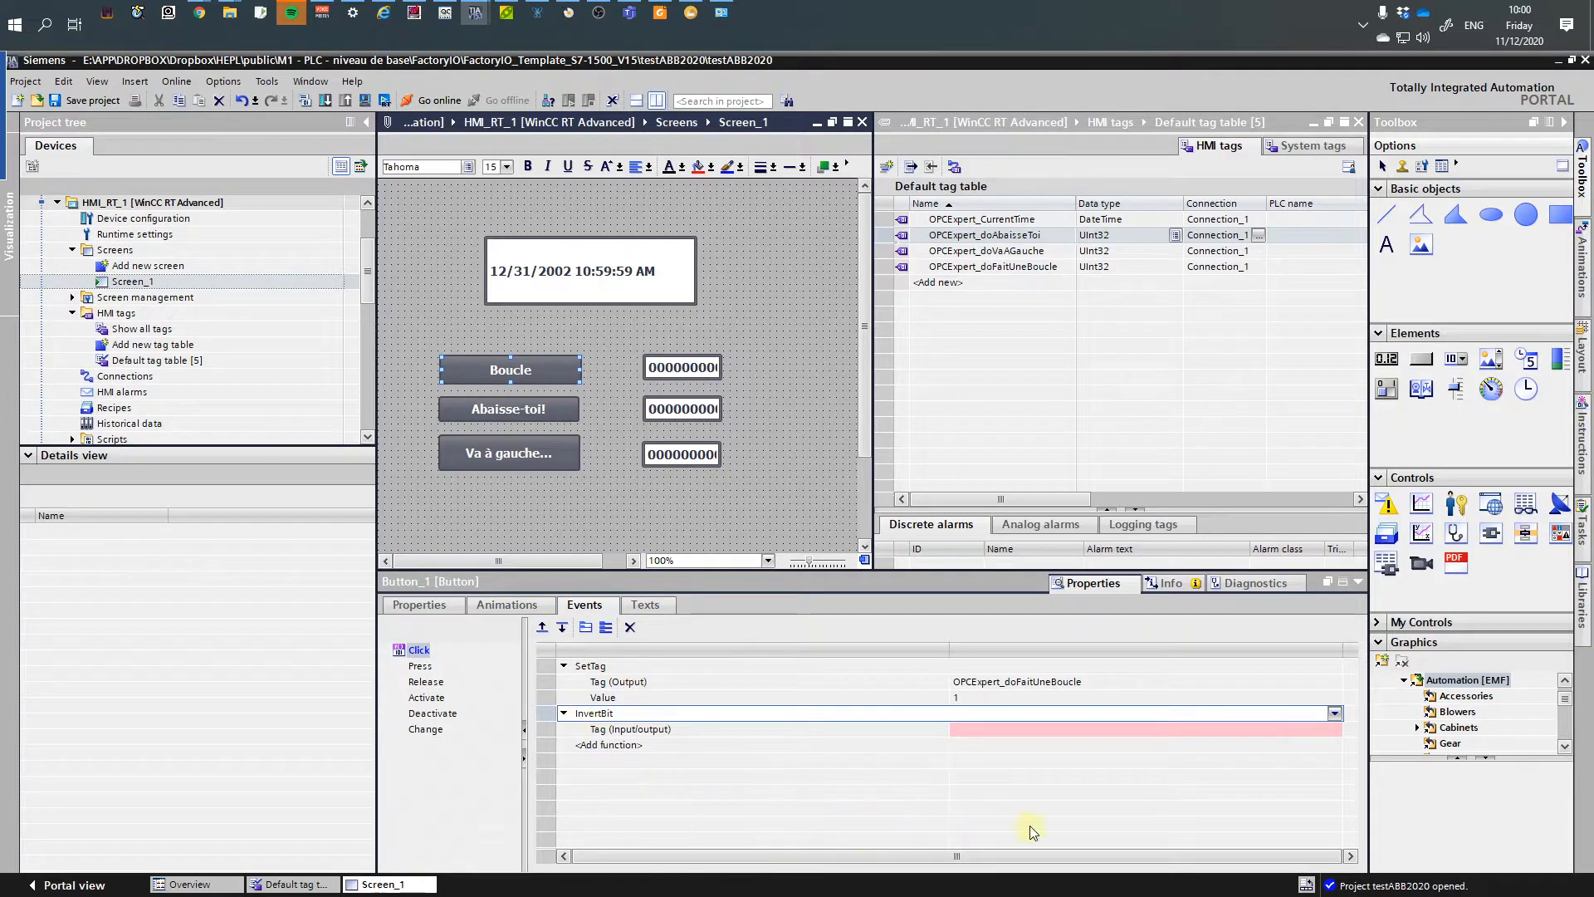
# - Try to assign OPCExpert_doFaitUneBoucle as the input/output tag of the InvertBit function
pyautogui.click(1001, 729)
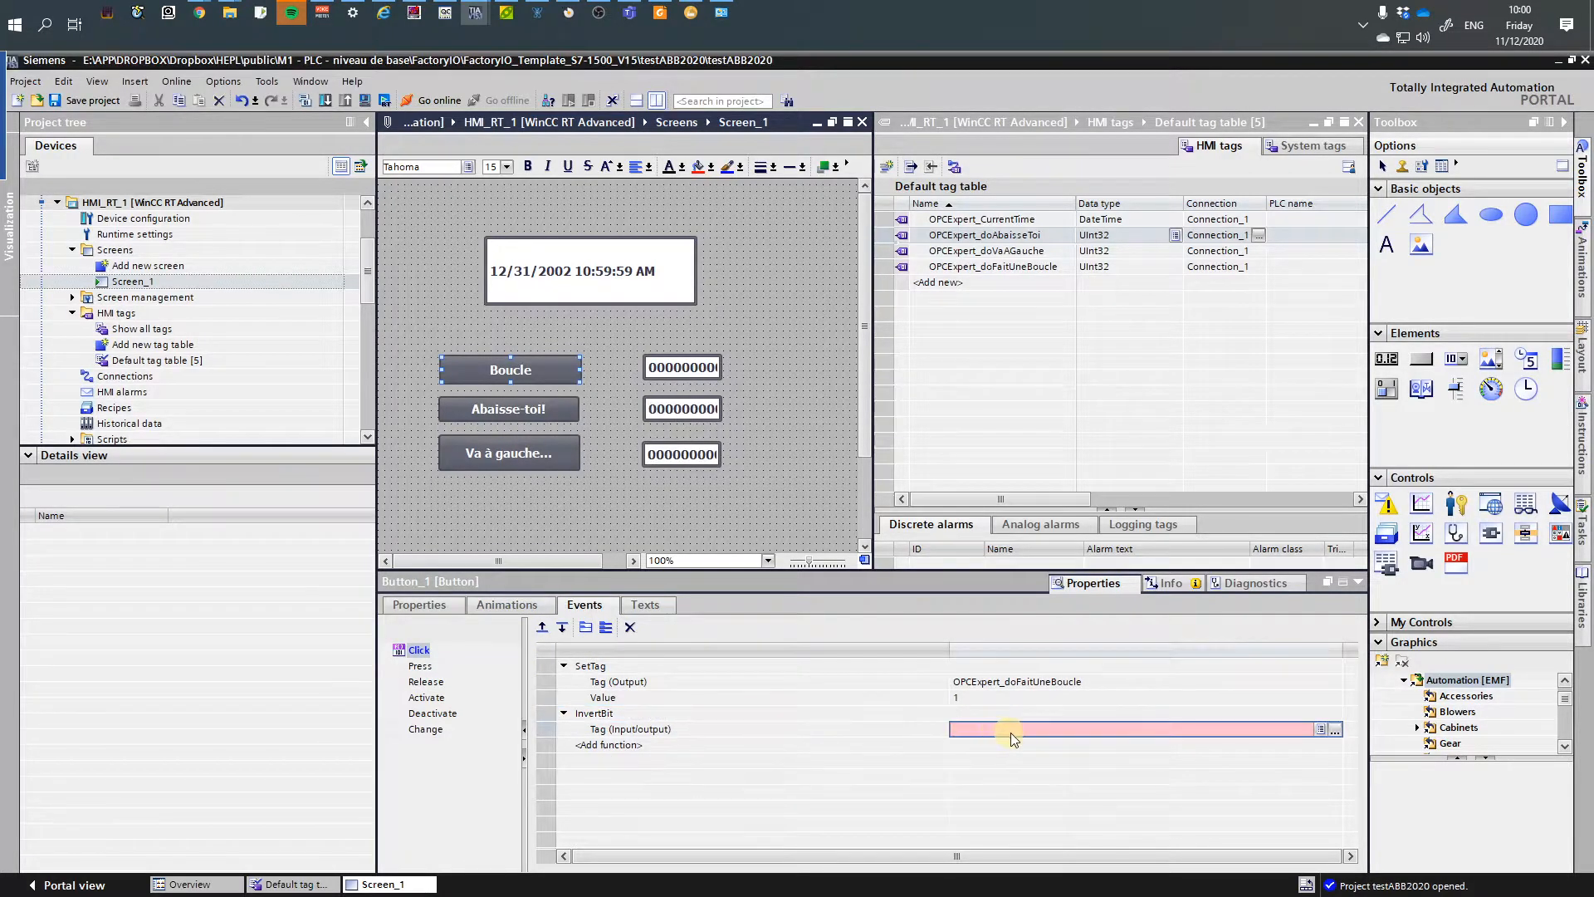
pyautogui.click(1321, 730)
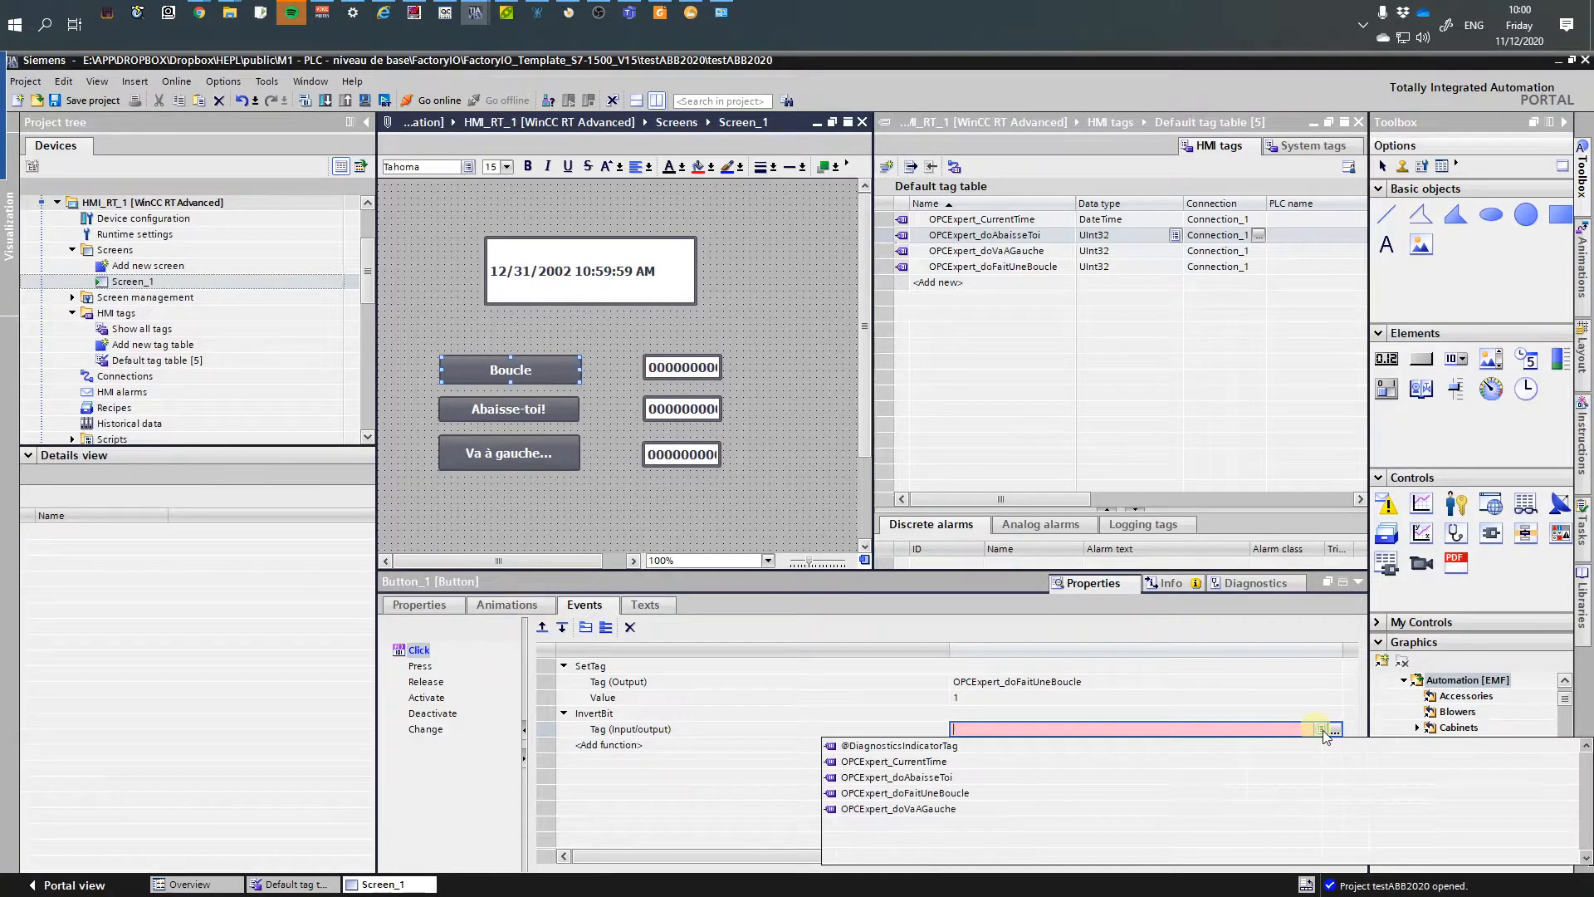
pyautogui.click(912, 794)
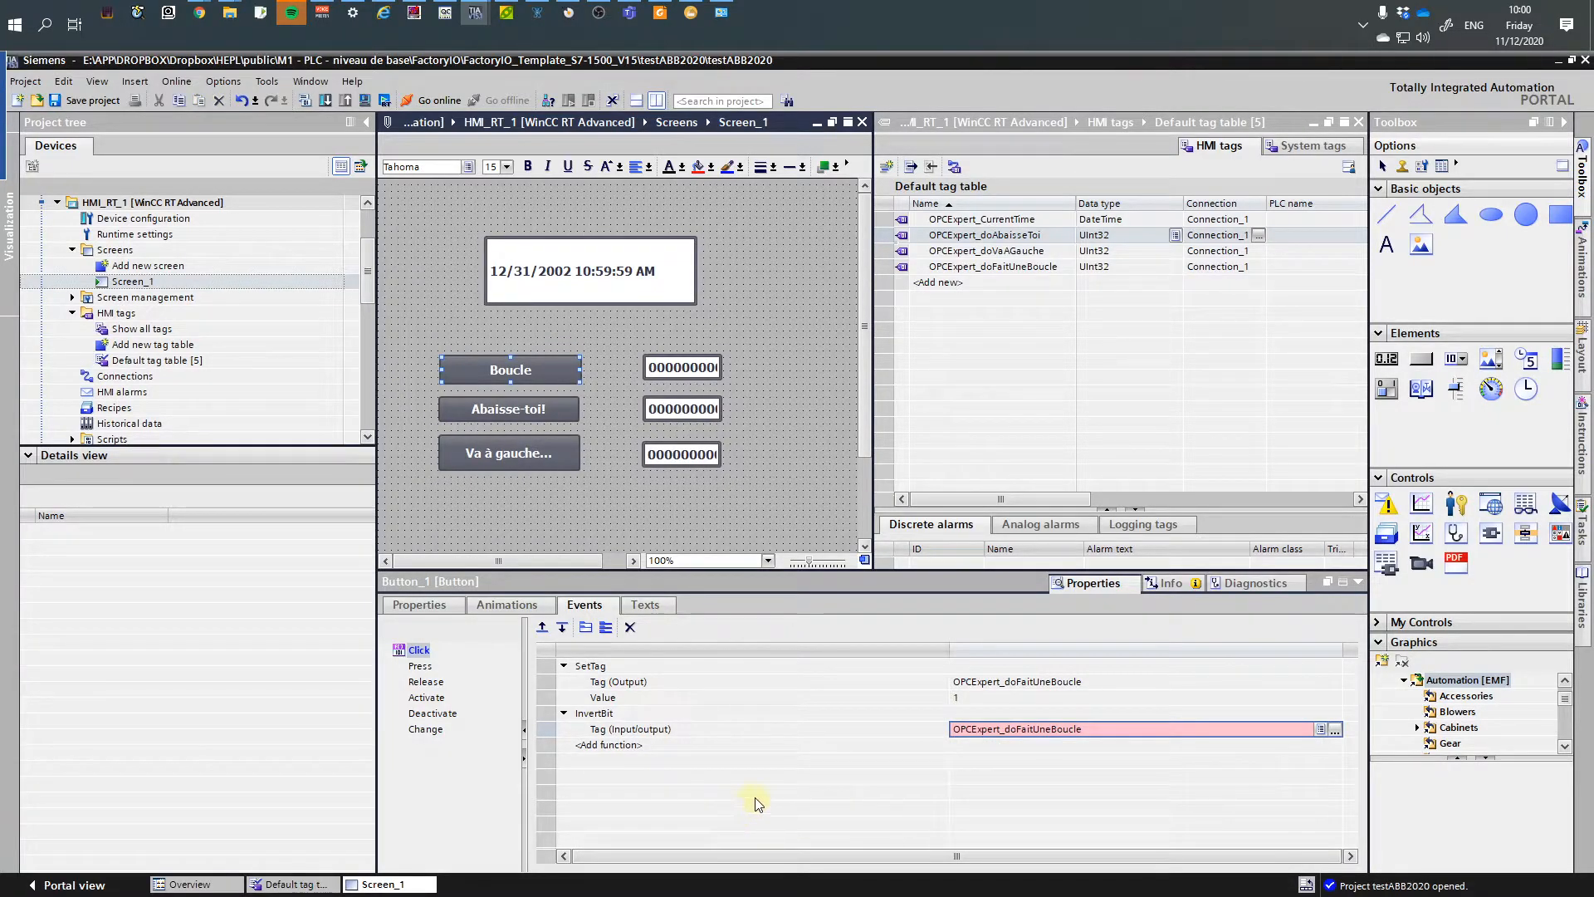
pyautogui.click(1187, 747)
pyautogui.click(1011, 717)
pyautogui.click(1005, 729)
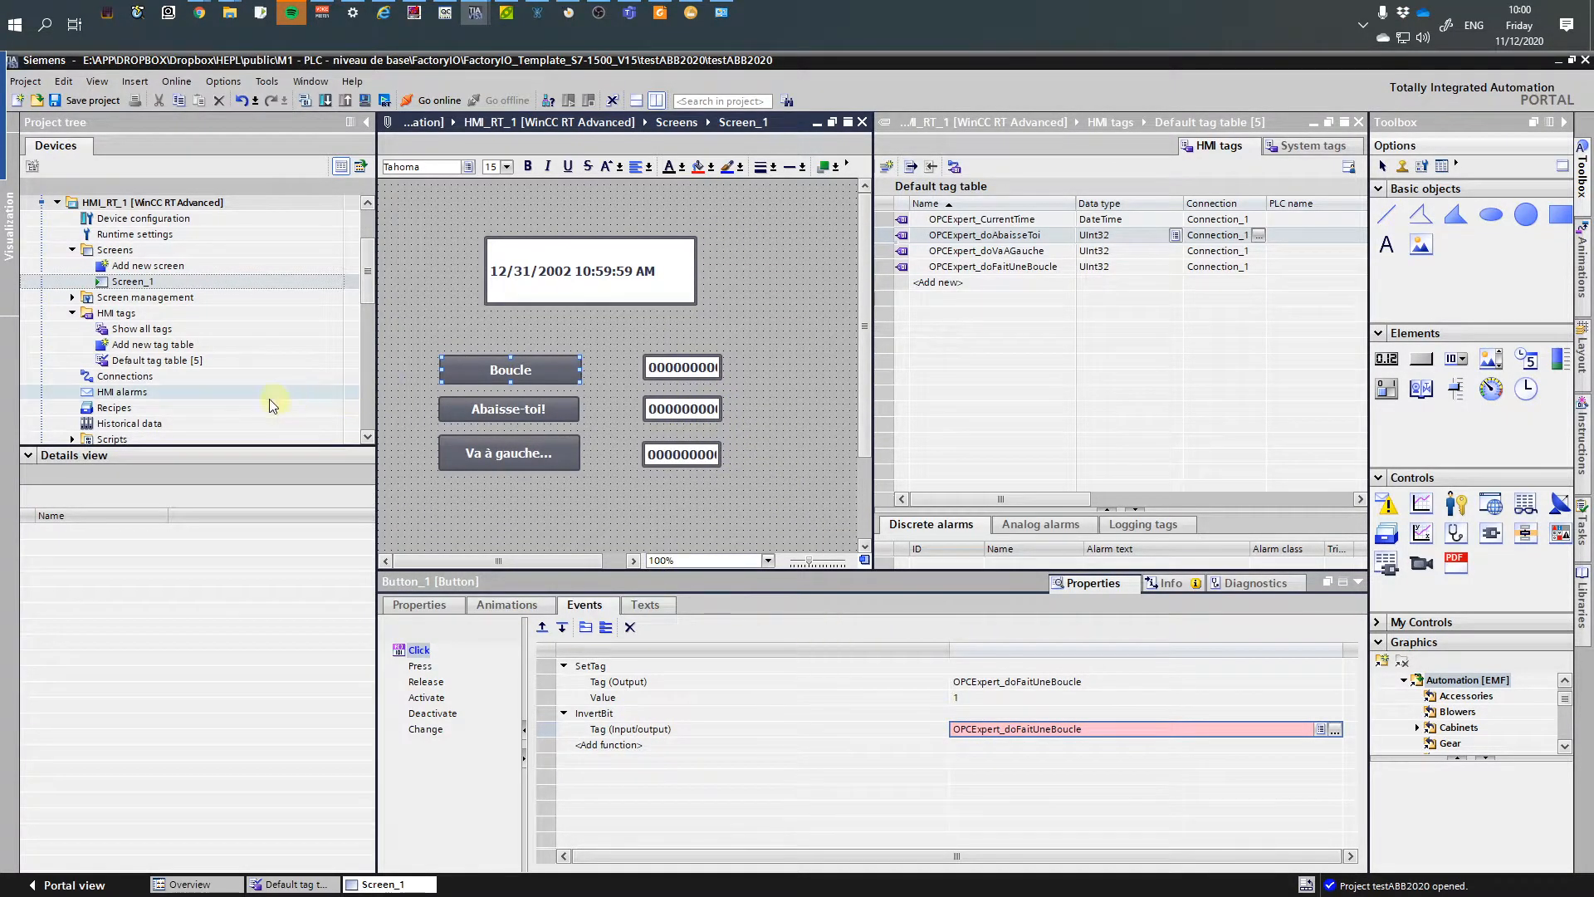
# - Check the default tag table, and remove the InvertBit function from the Boucle button's Click event
pyautogui.doubleClick(121, 361)
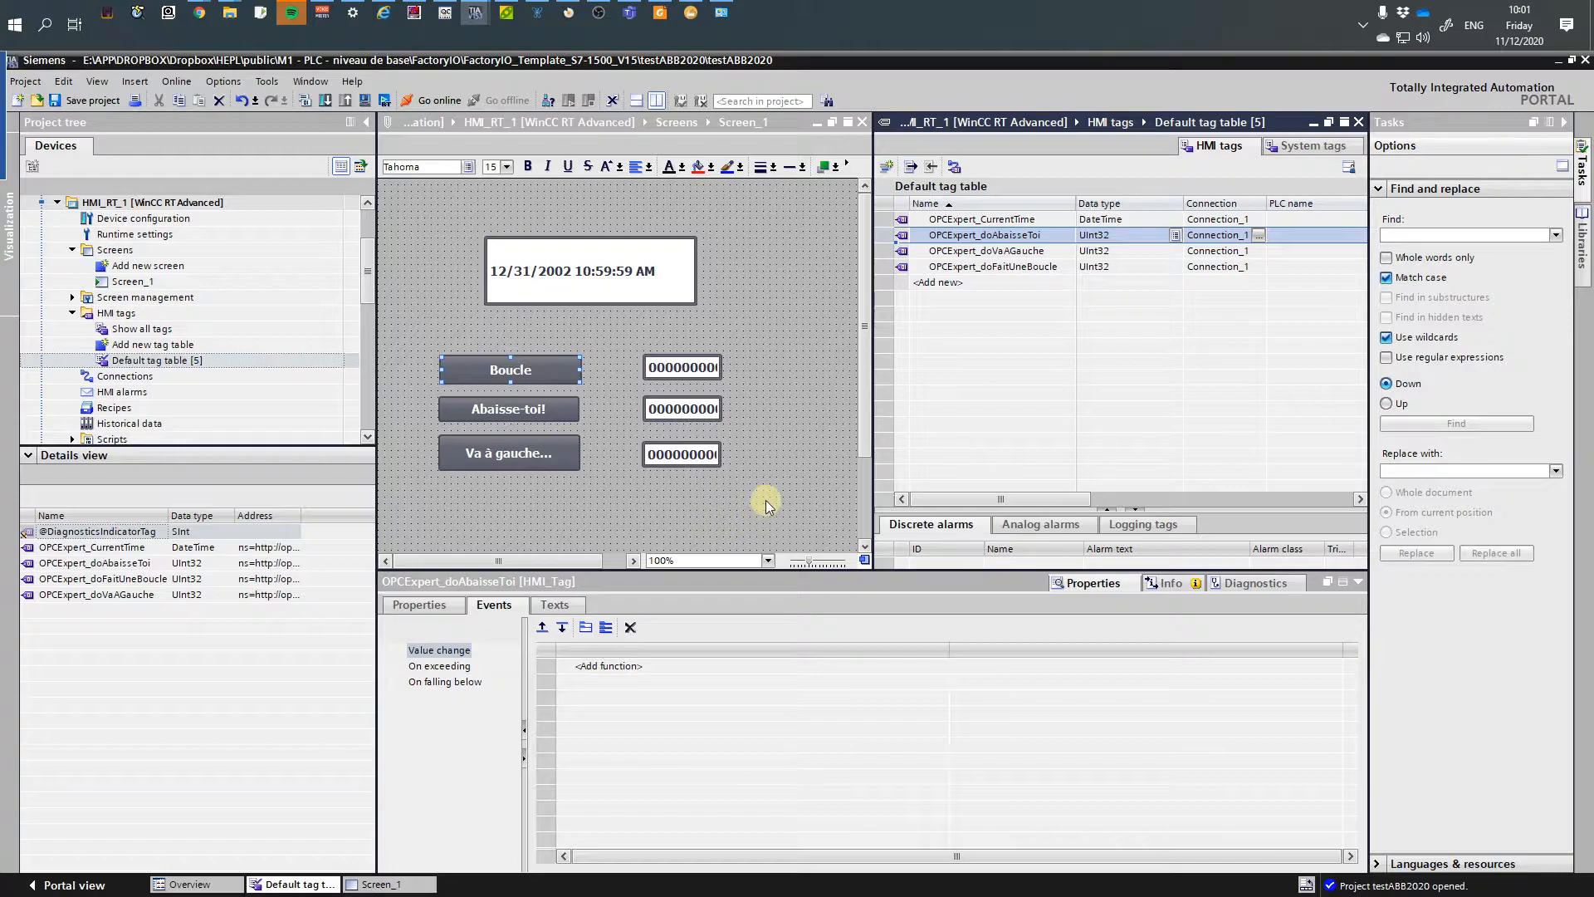
pyautogui.click(531, 371)
pyautogui.click(595, 715)
pyautogui.press('Delete')
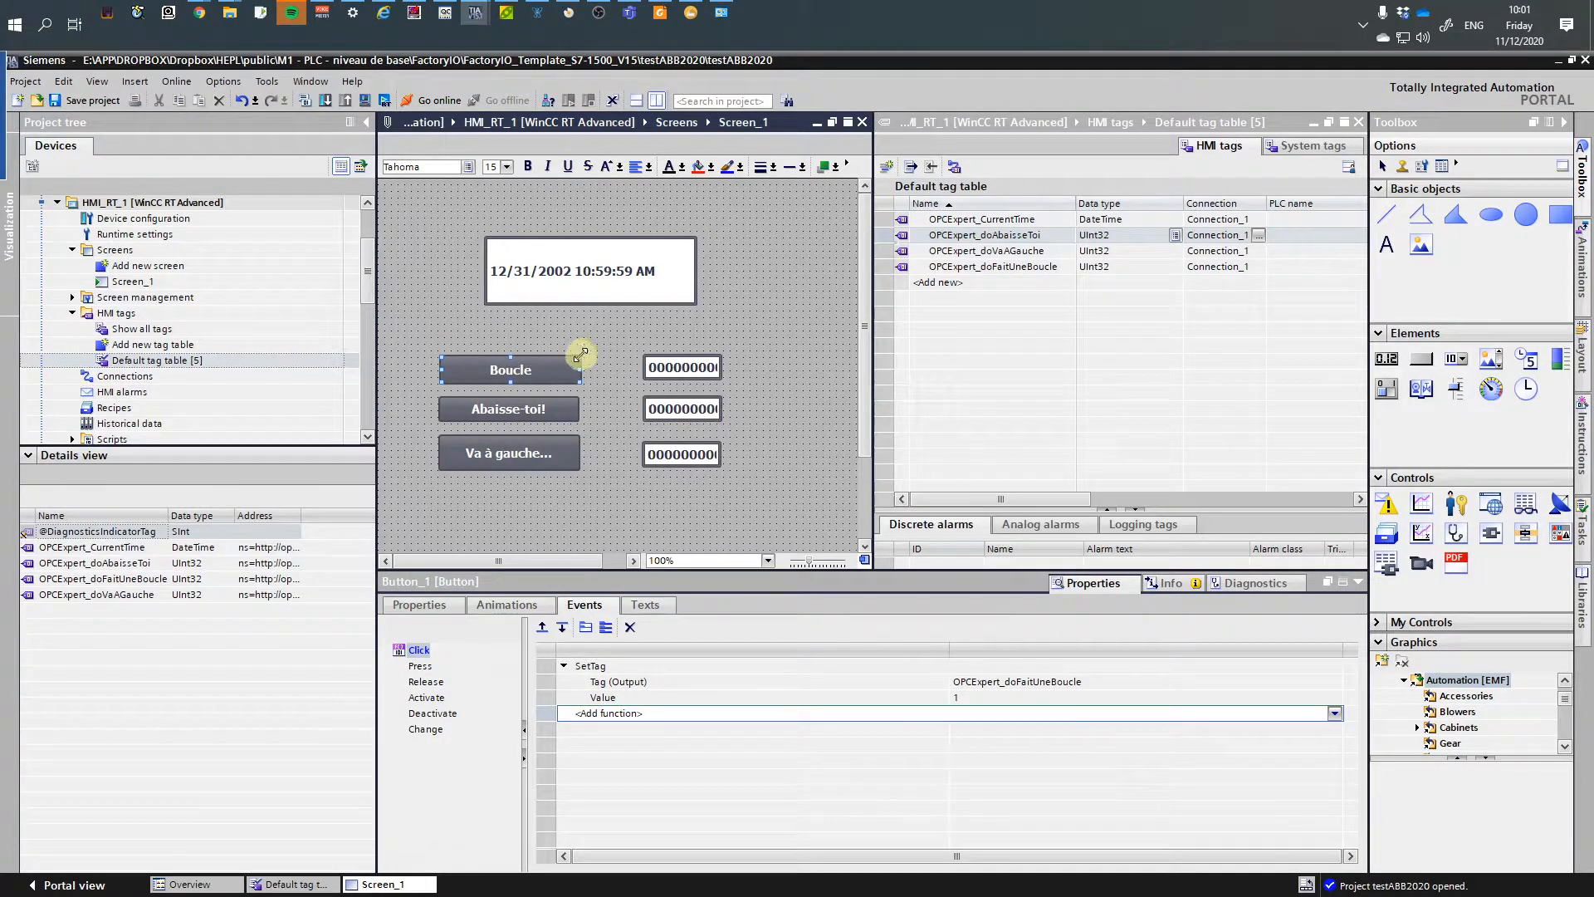
# - Resize the Boucle, Abaisse-toi! and Va à gauche... buttons together, trying a width of 180 and settling on 150
pyautogui.moveTo(580, 355); pyautogui.dragTo(577, 357)
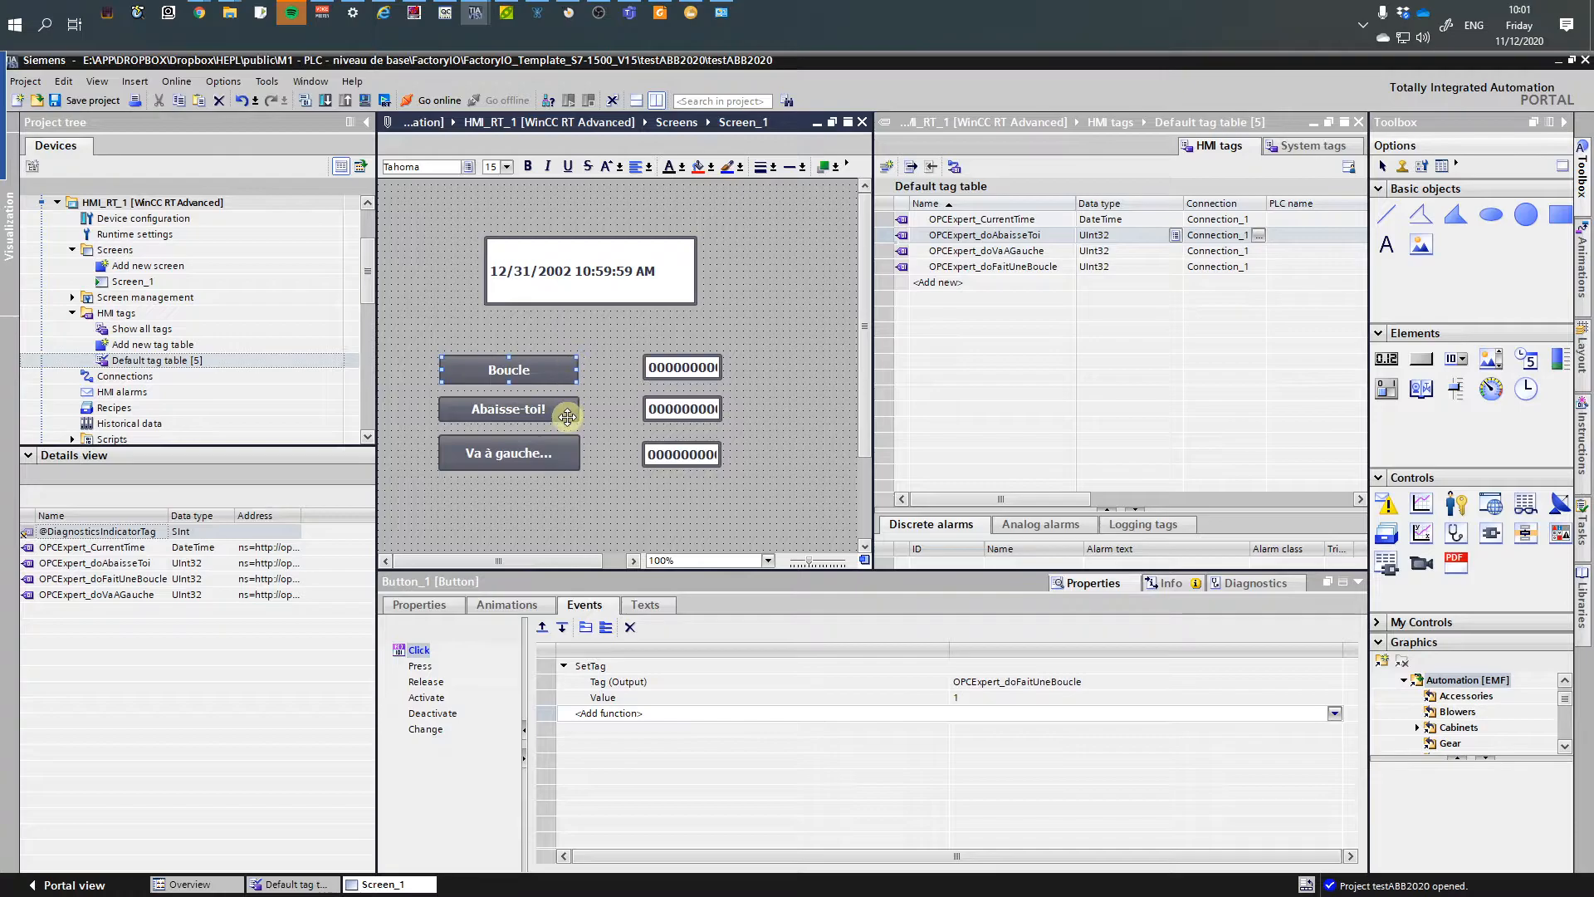
pyautogui.click(566, 461)
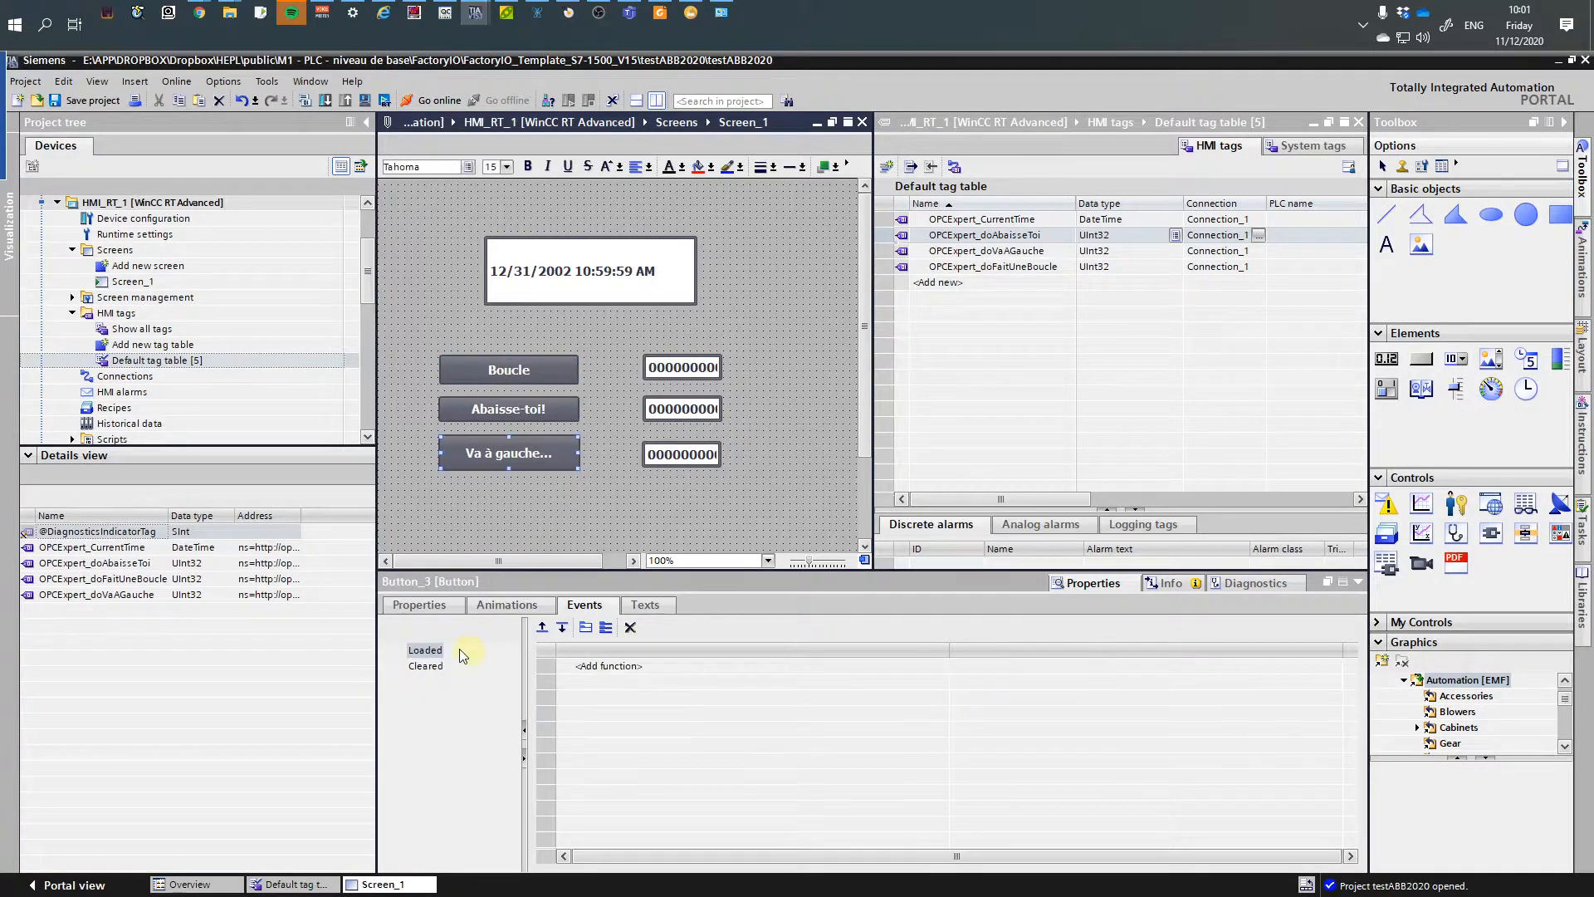
pyautogui.click(442, 607)
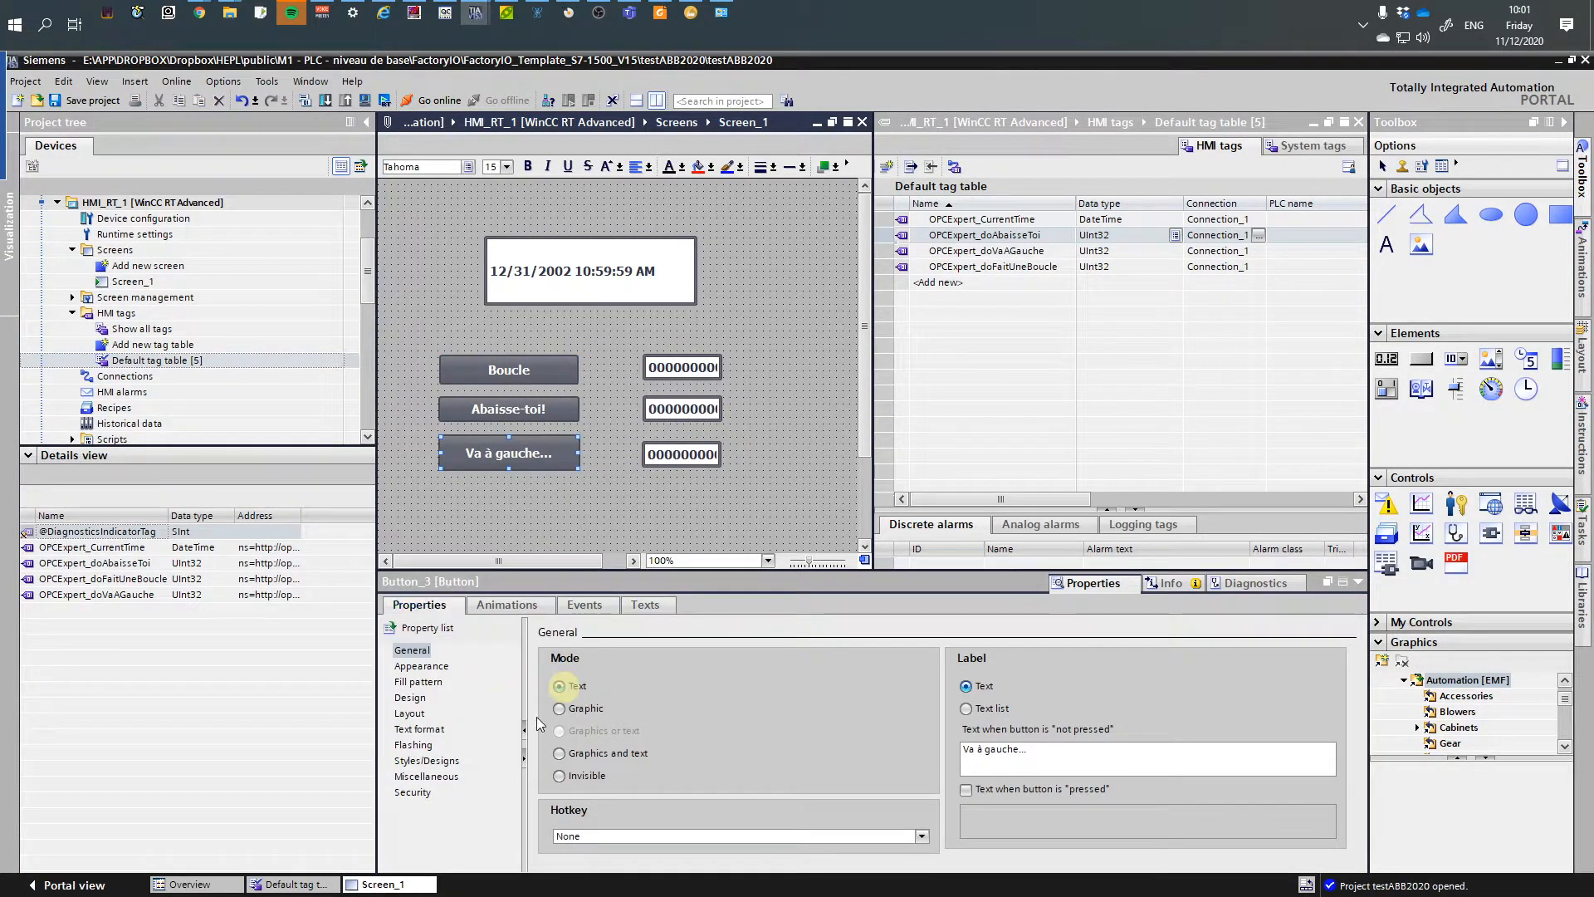
pyautogui.click(419, 716)
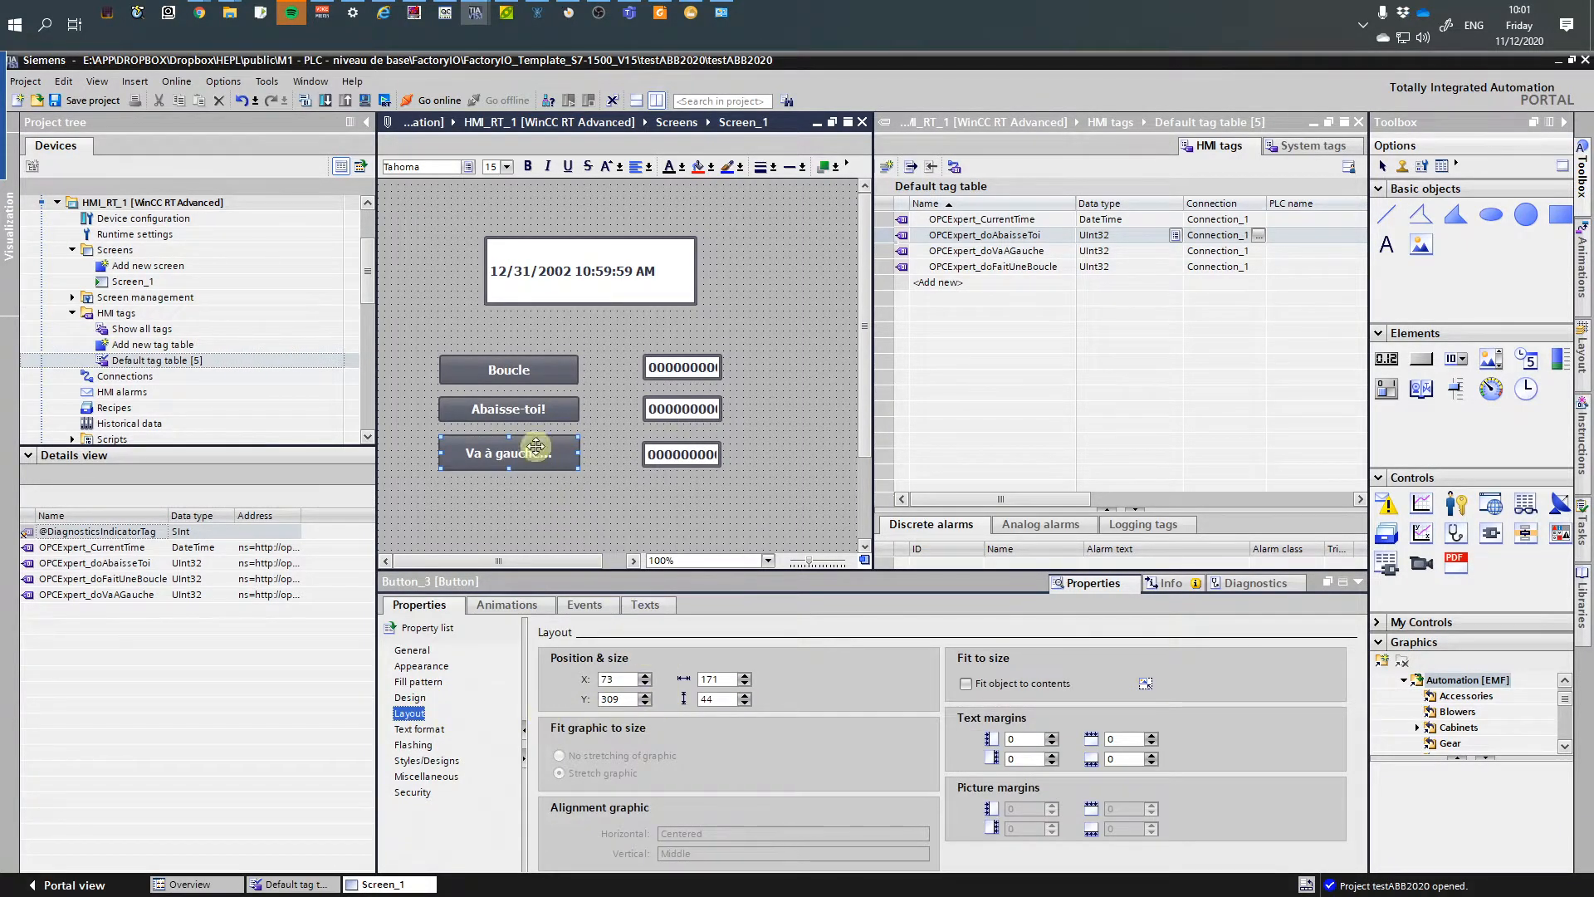
pyautogui.keyDown('shift'); pyautogui.click(522, 413); pyautogui.keyUp('shift')
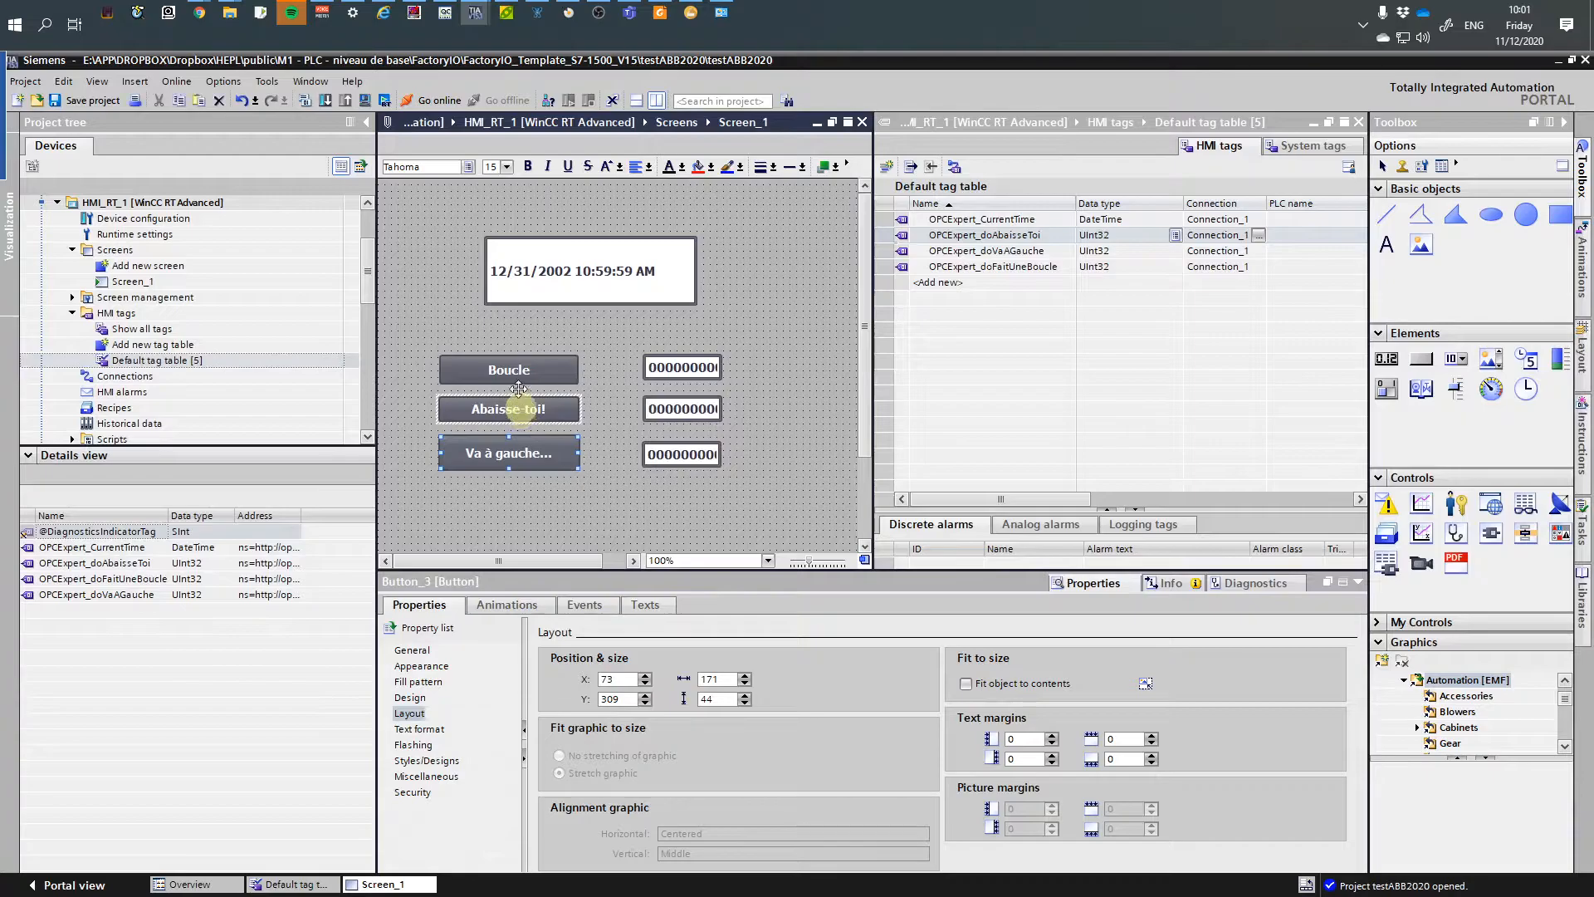
pyautogui.keyDown('shift'); pyautogui.click(513, 370); pyautogui.keyUp('shift')
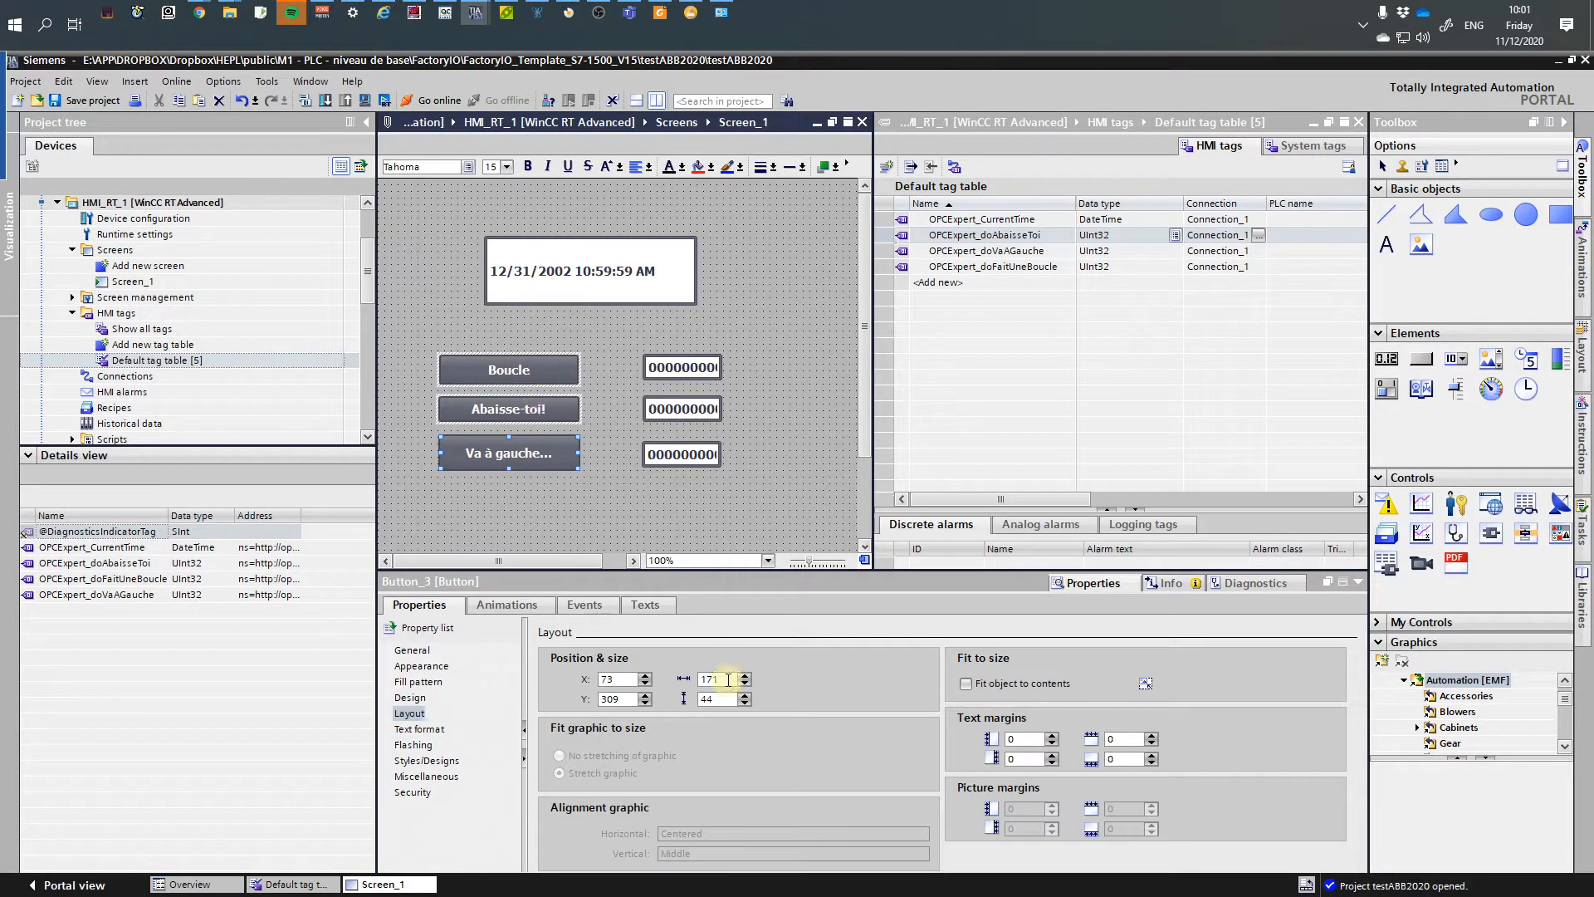
pyautogui.doubleClick(721, 681)
pyautogui.write('180')
pyautogui.press('Return')
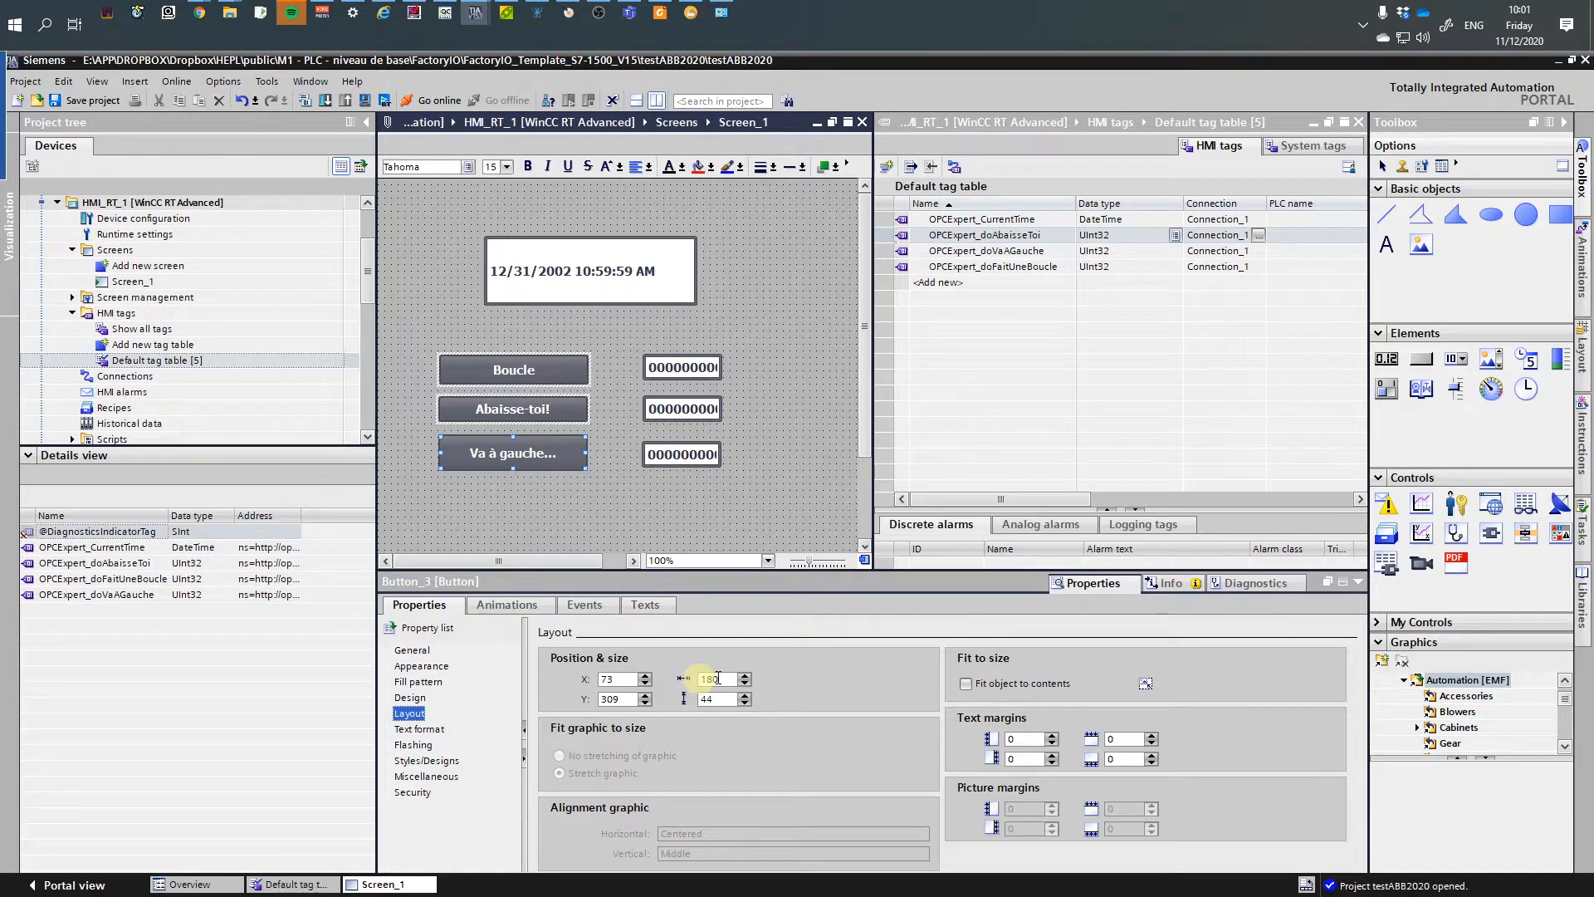
pyautogui.write('150')
pyautogui.press('Return')
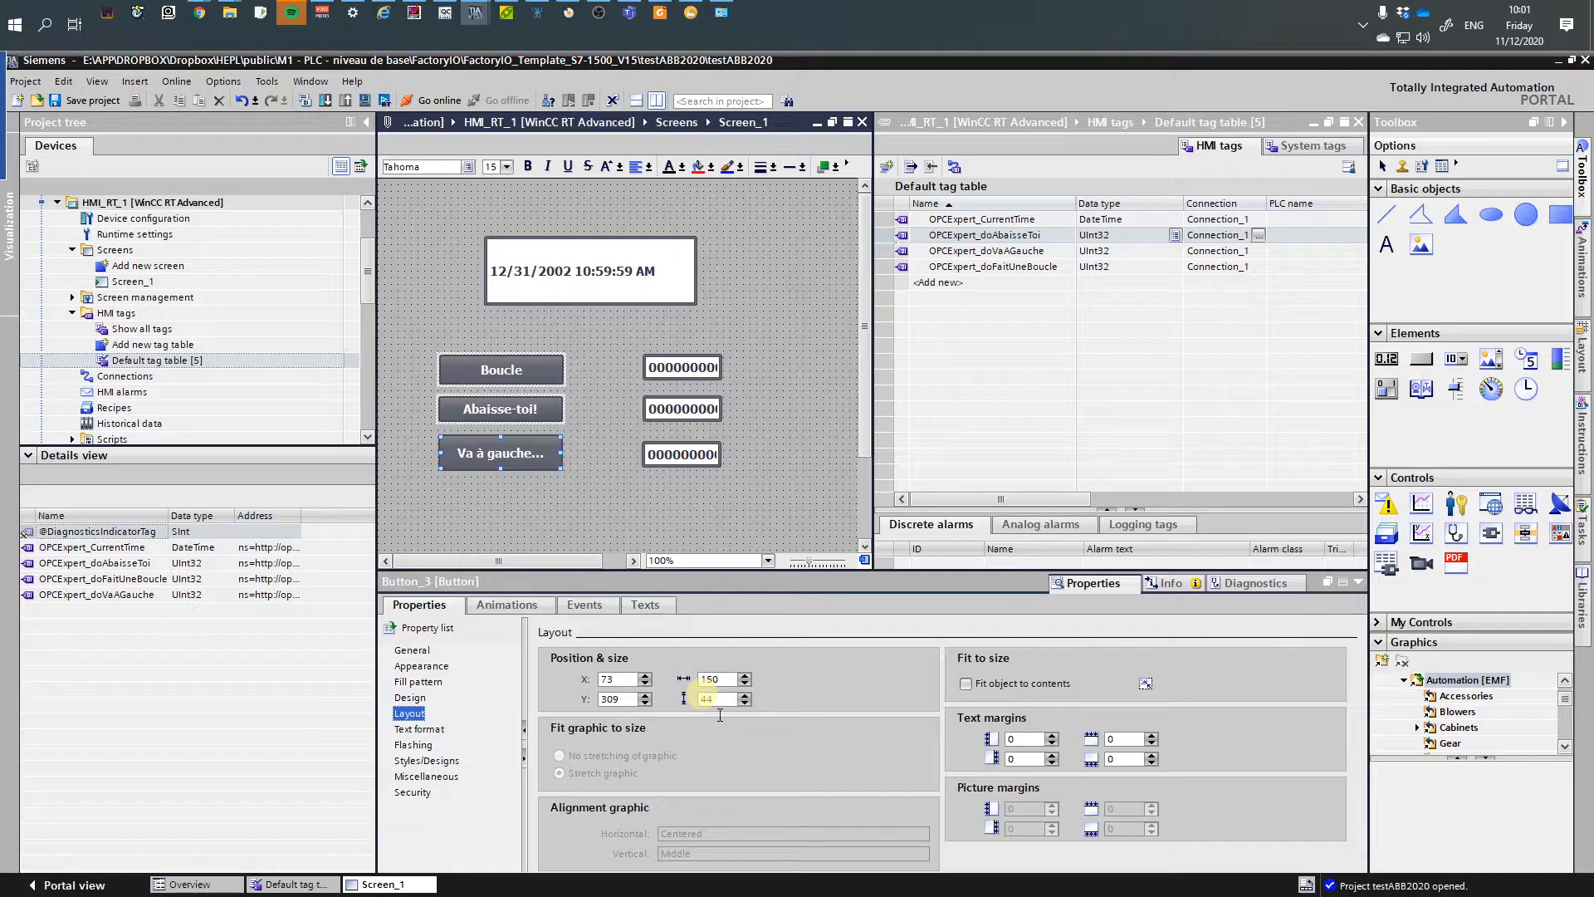
# - Set the height of the three selected buttons to 40
pyautogui.moveTo(717, 700); pyautogui.dragTo(676, 703)
pyautogui.write('40')
pyautogui.press('Return')
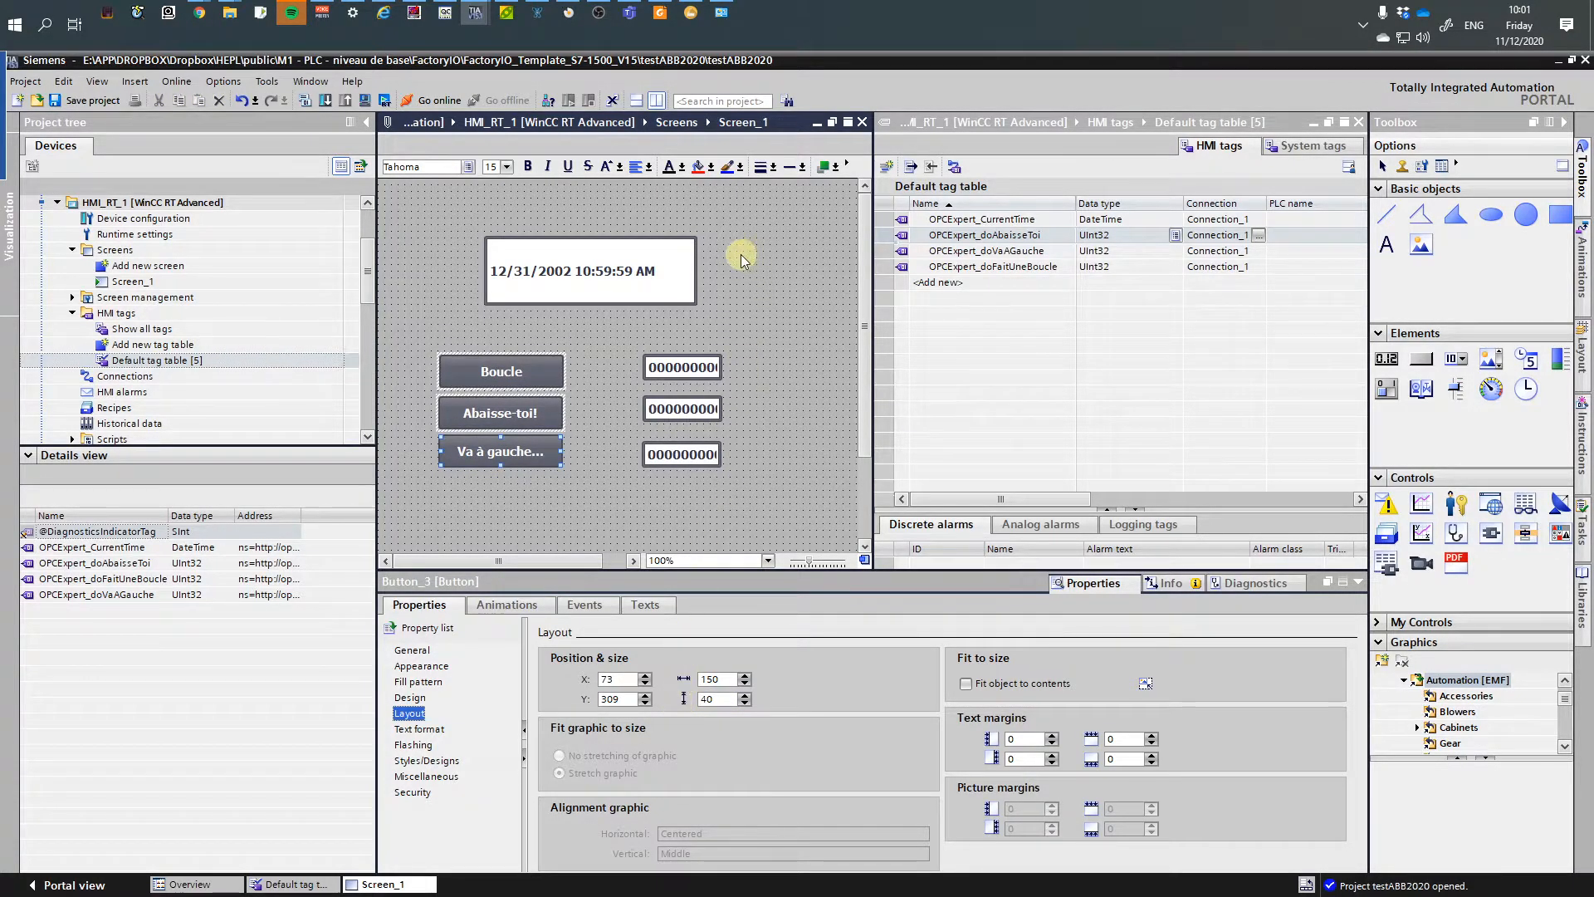
# - Show Screen_1 across the full editor area and space the three buttons evenly in the vertical direction
pyautogui.click(1360, 123)
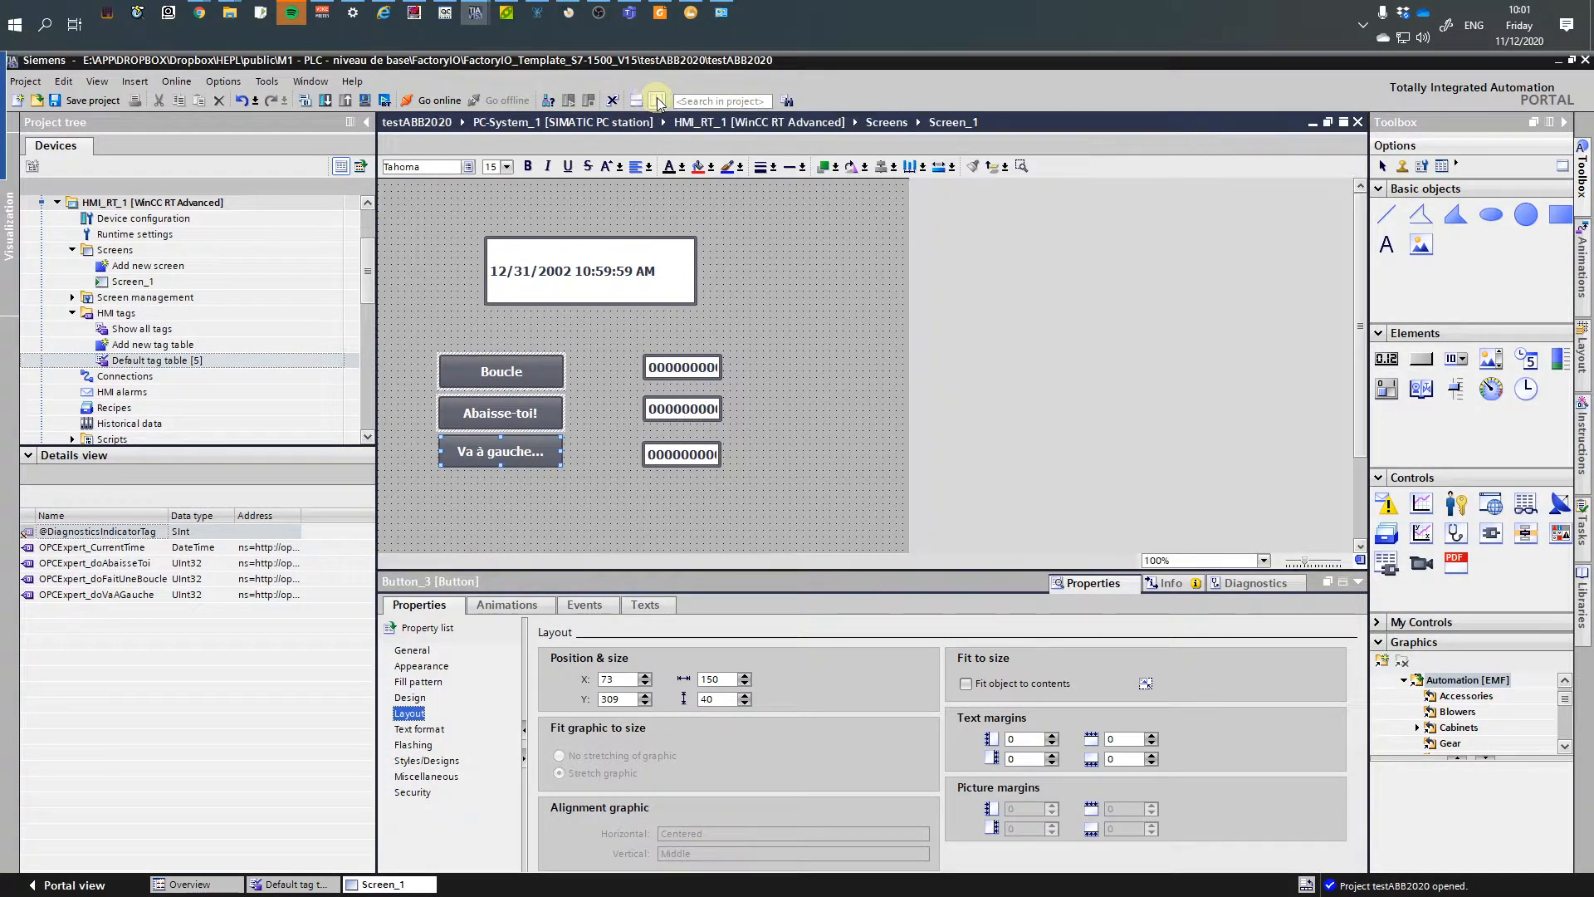
pyautogui.click(923, 167)
pyautogui.click(929, 186)
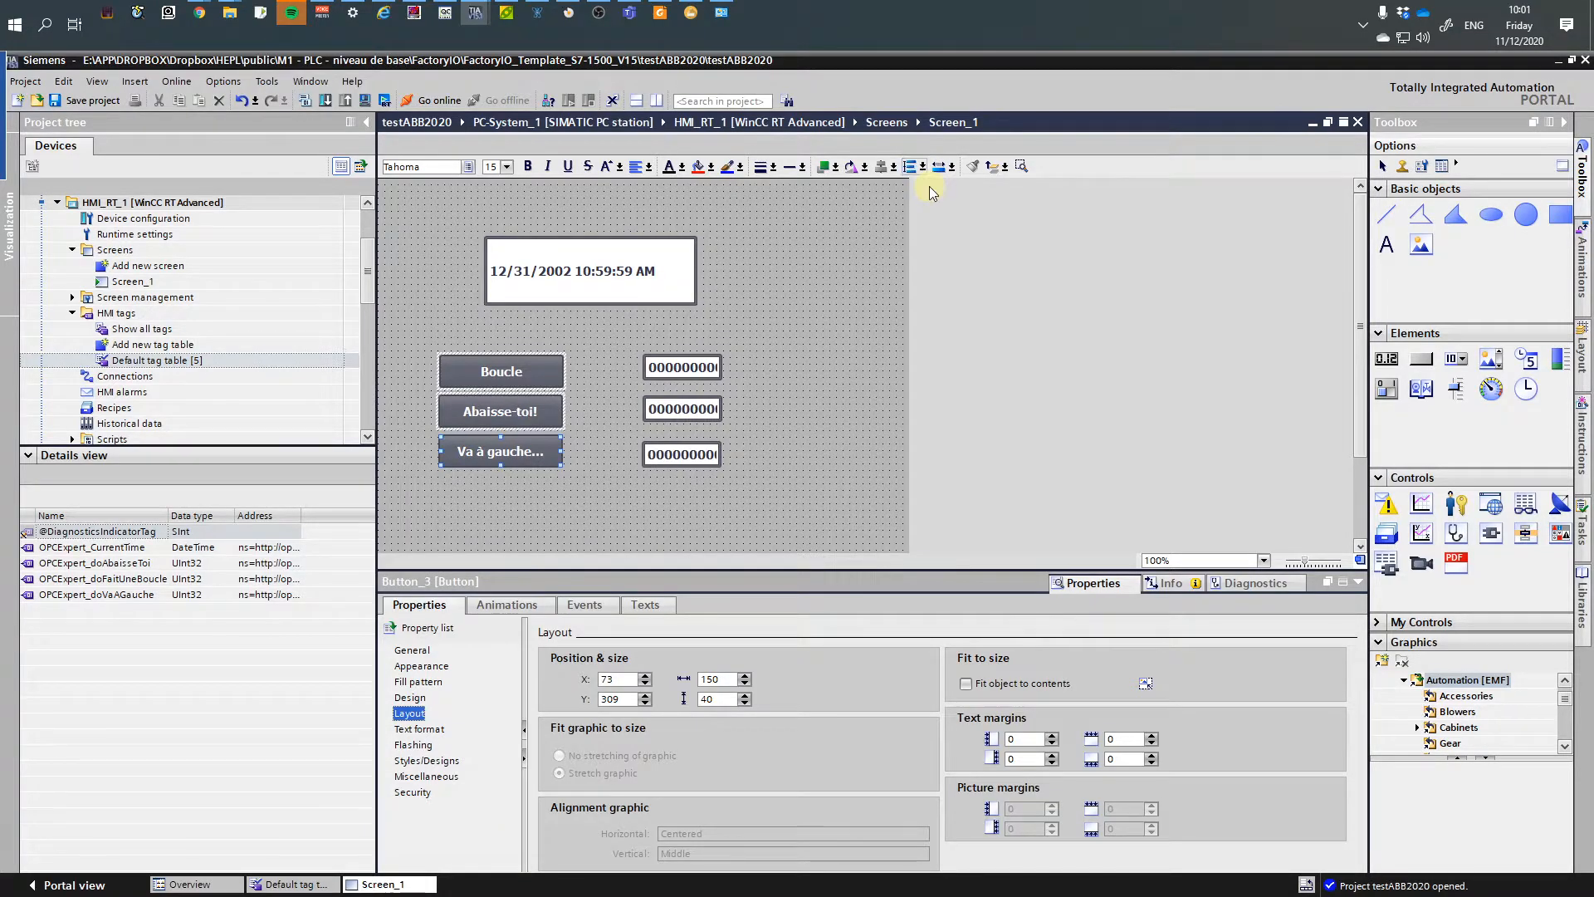
pyautogui.click(922, 166)
pyautogui.click(913, 187)
pyautogui.click(558, 495)
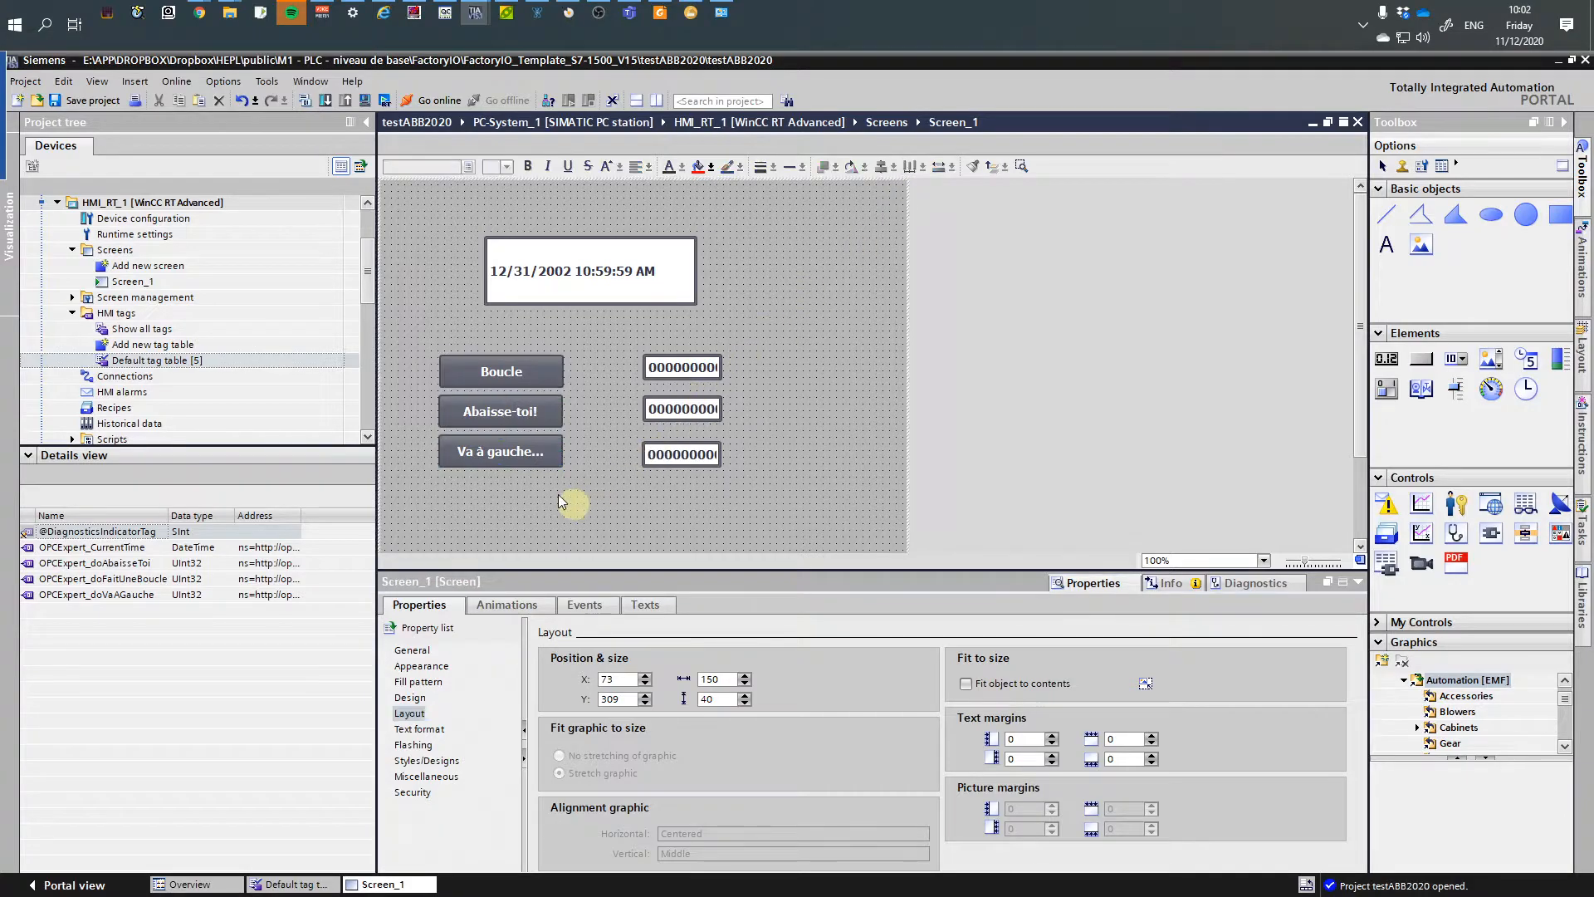
# - Duplicate the three buttons into a second column beside the originals and shift the three I/O fields beyond the copies
pyautogui.click(470, 365)
pyautogui.keyDown('ctrl'); pyautogui.click(499, 412); pyautogui.keyUp('ctrl')
pyautogui.keyDown('ctrl'); pyautogui.click(501, 451); pyautogui.keyUp('ctrl')
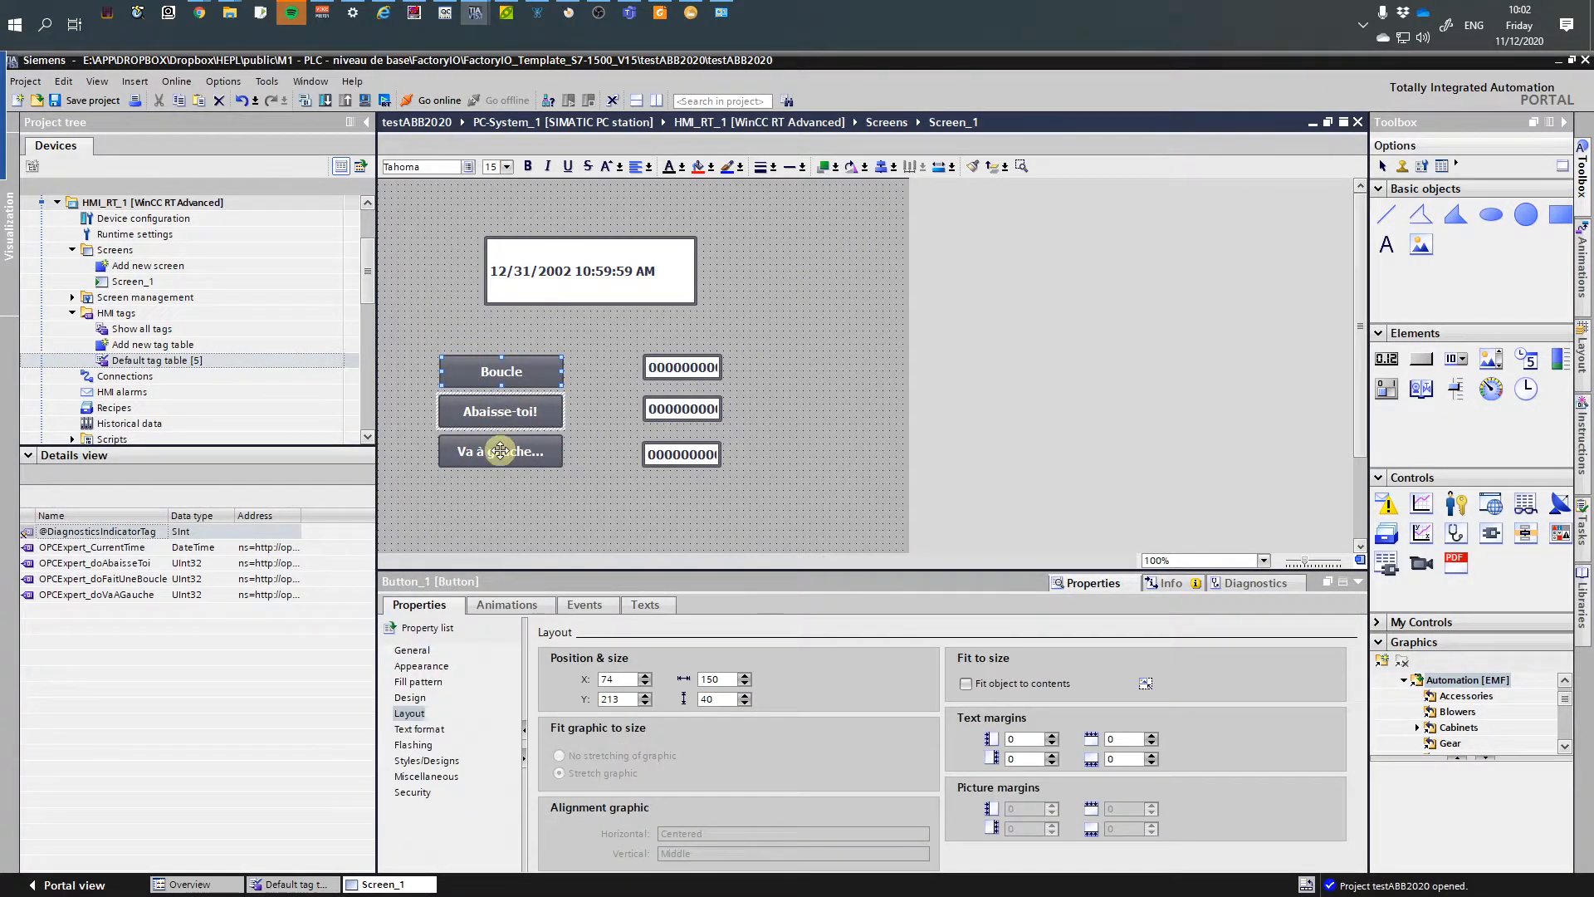
pyautogui.click(499, 375)
pyautogui.moveTo(502, 374); pyautogui.dragTo(788, 370)
pyautogui.moveTo(707, 408); pyautogui.dragTo(781, 408)
pyautogui.moveTo(712, 456); pyautogui.dragTo(751, 453)
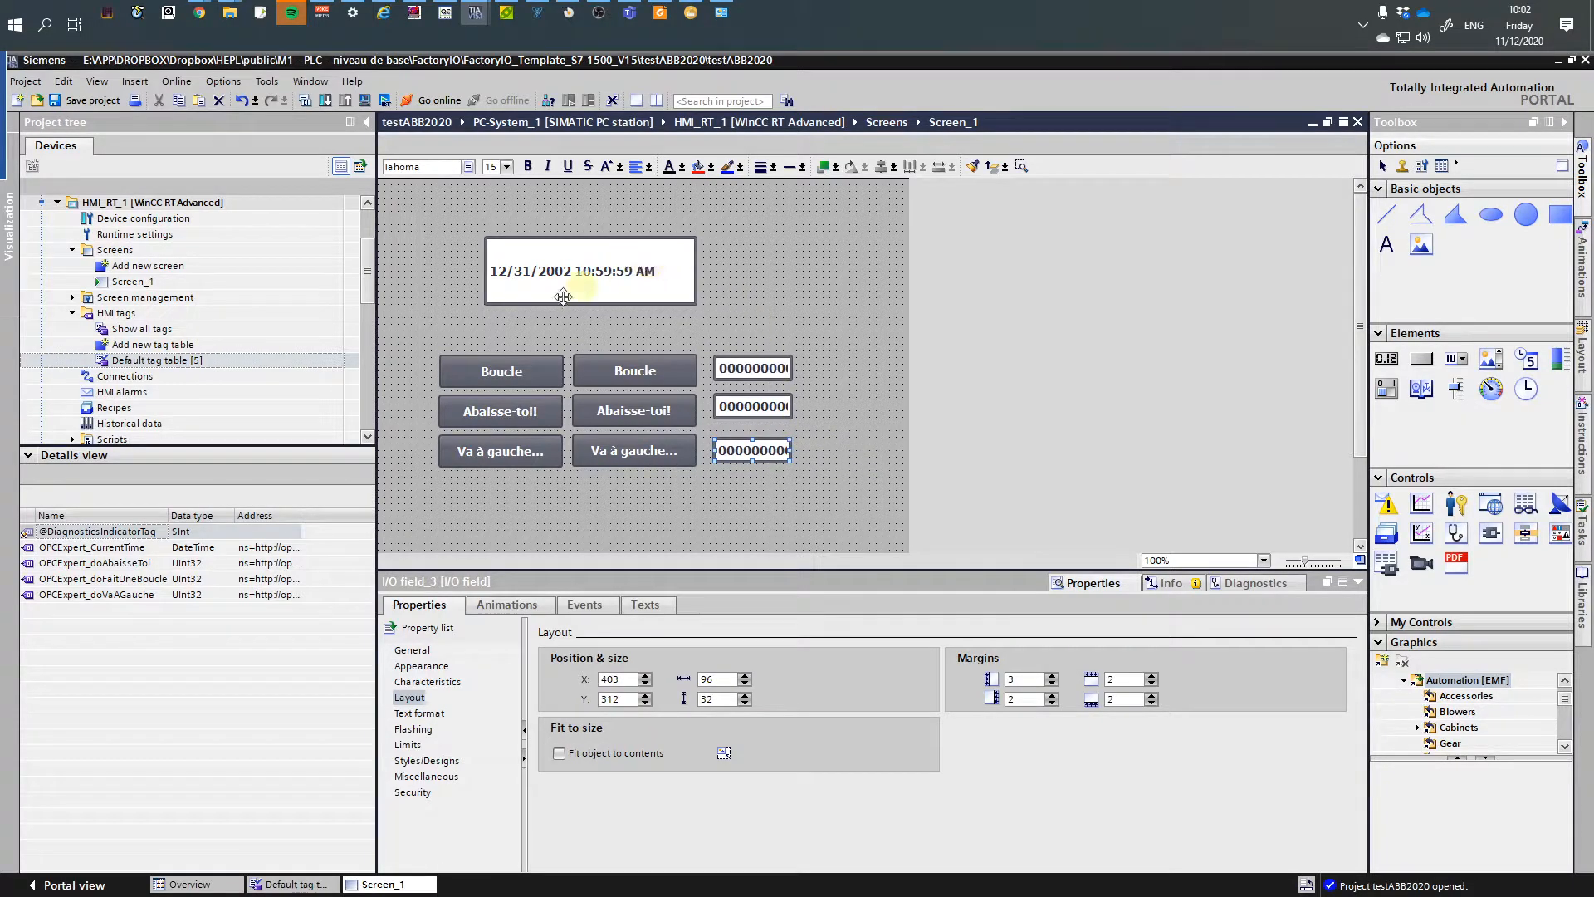
# - Relabel the original column of buttons as "Set Boucle", "Set Abaisse-toi!" and "Set Va à gauche..."
pyautogui.doubleClick(496, 376)
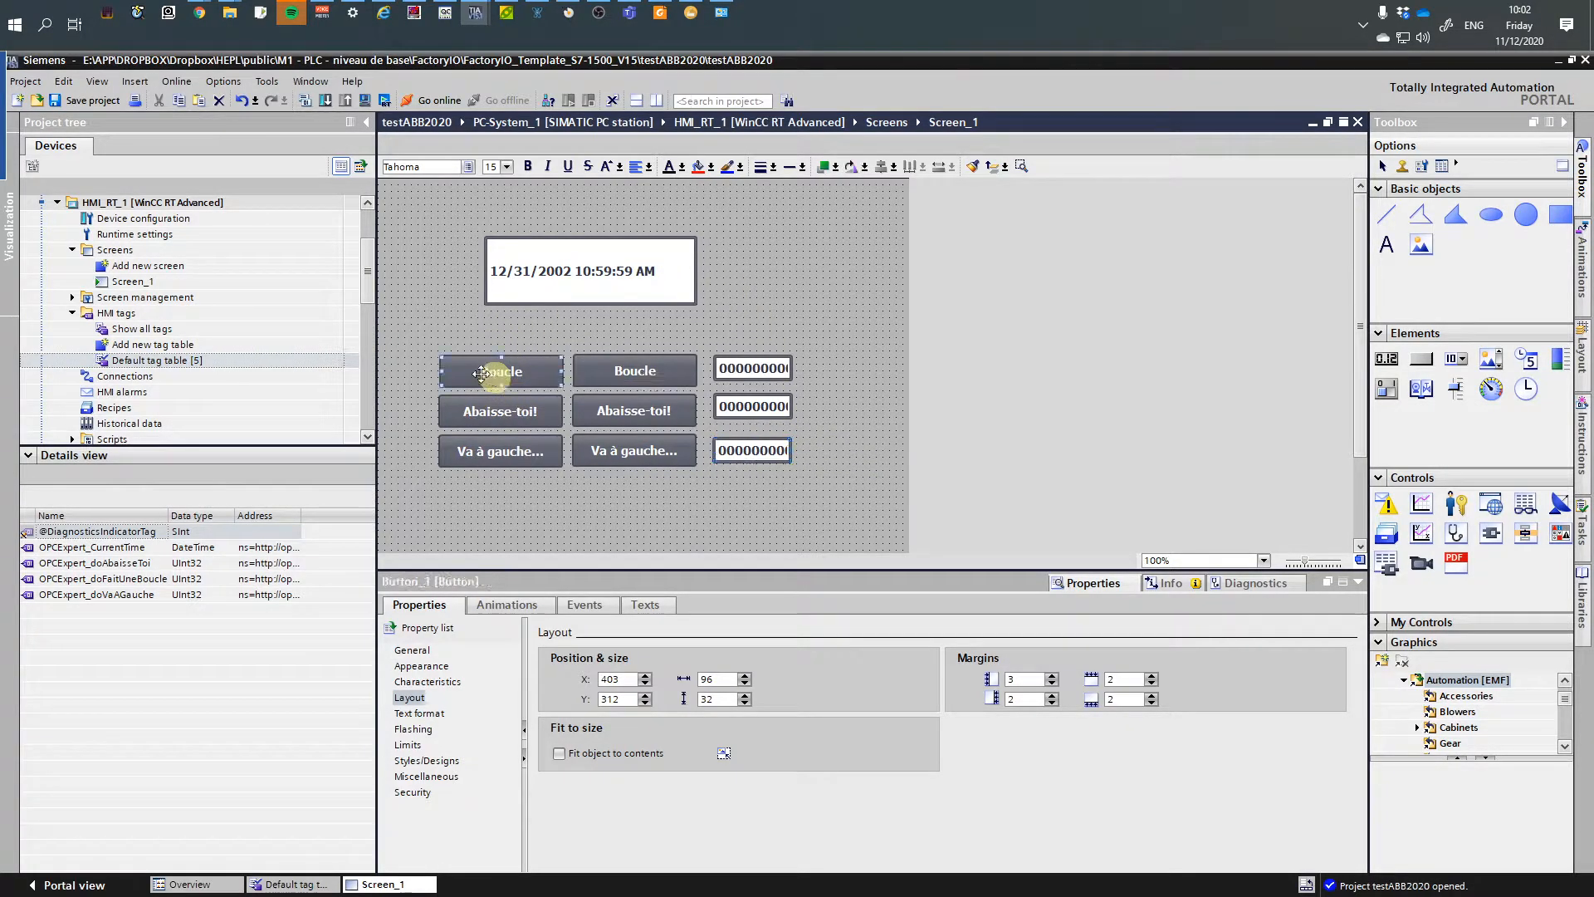
pyautogui.click(483, 374)
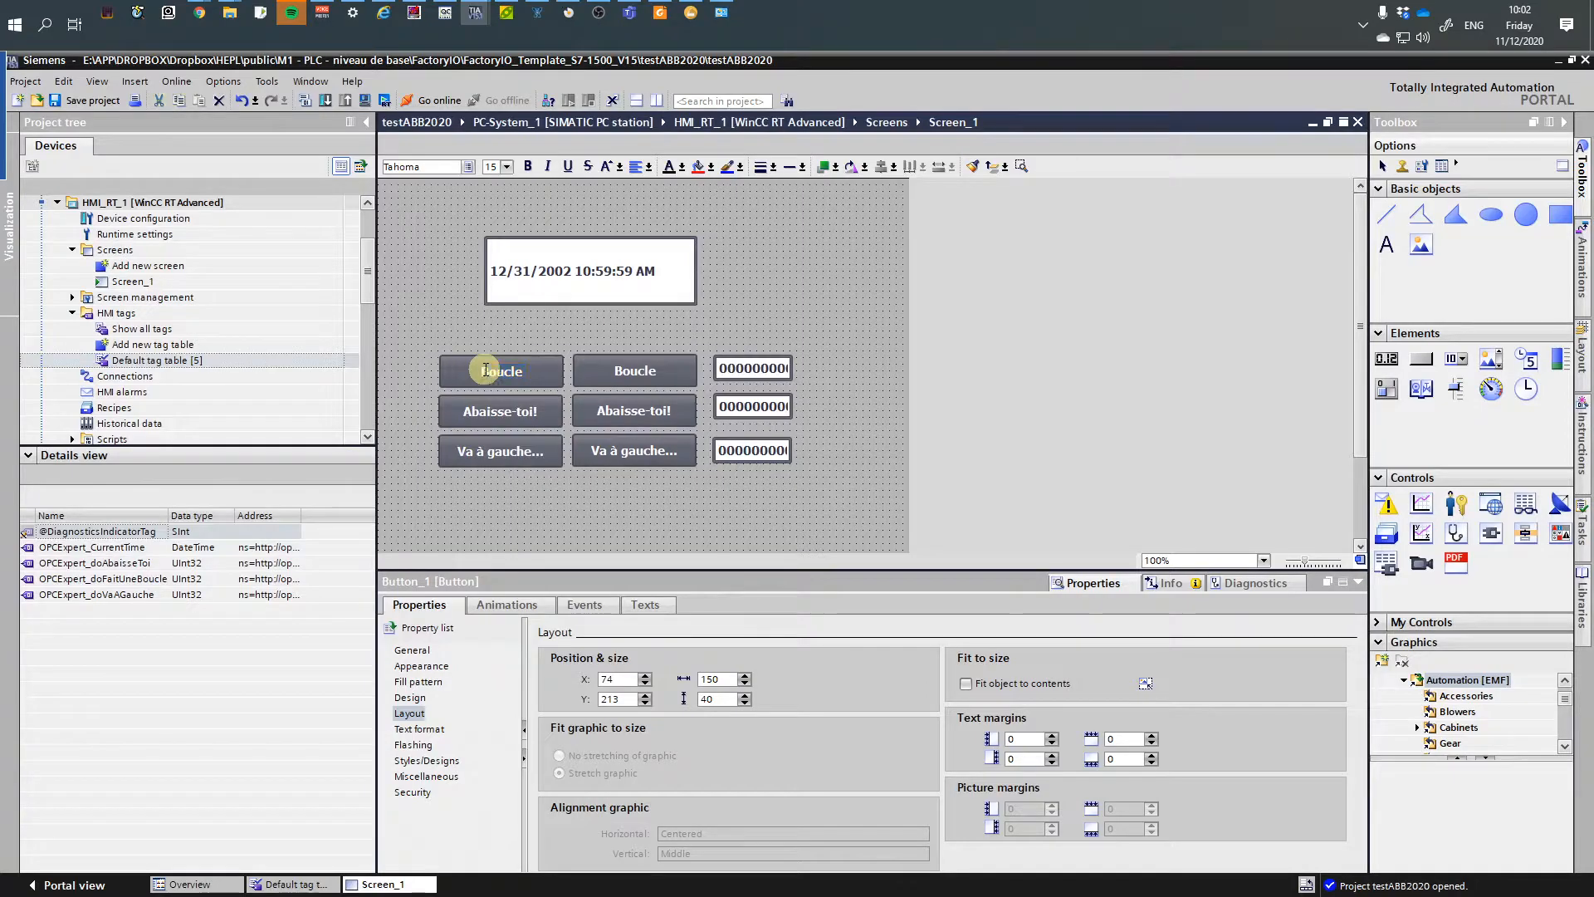
pyautogui.write('S et')
pyautogui.moveTo(484, 371); pyautogui.dragTo(465, 371)
pyautogui.doubleClick(462, 412)
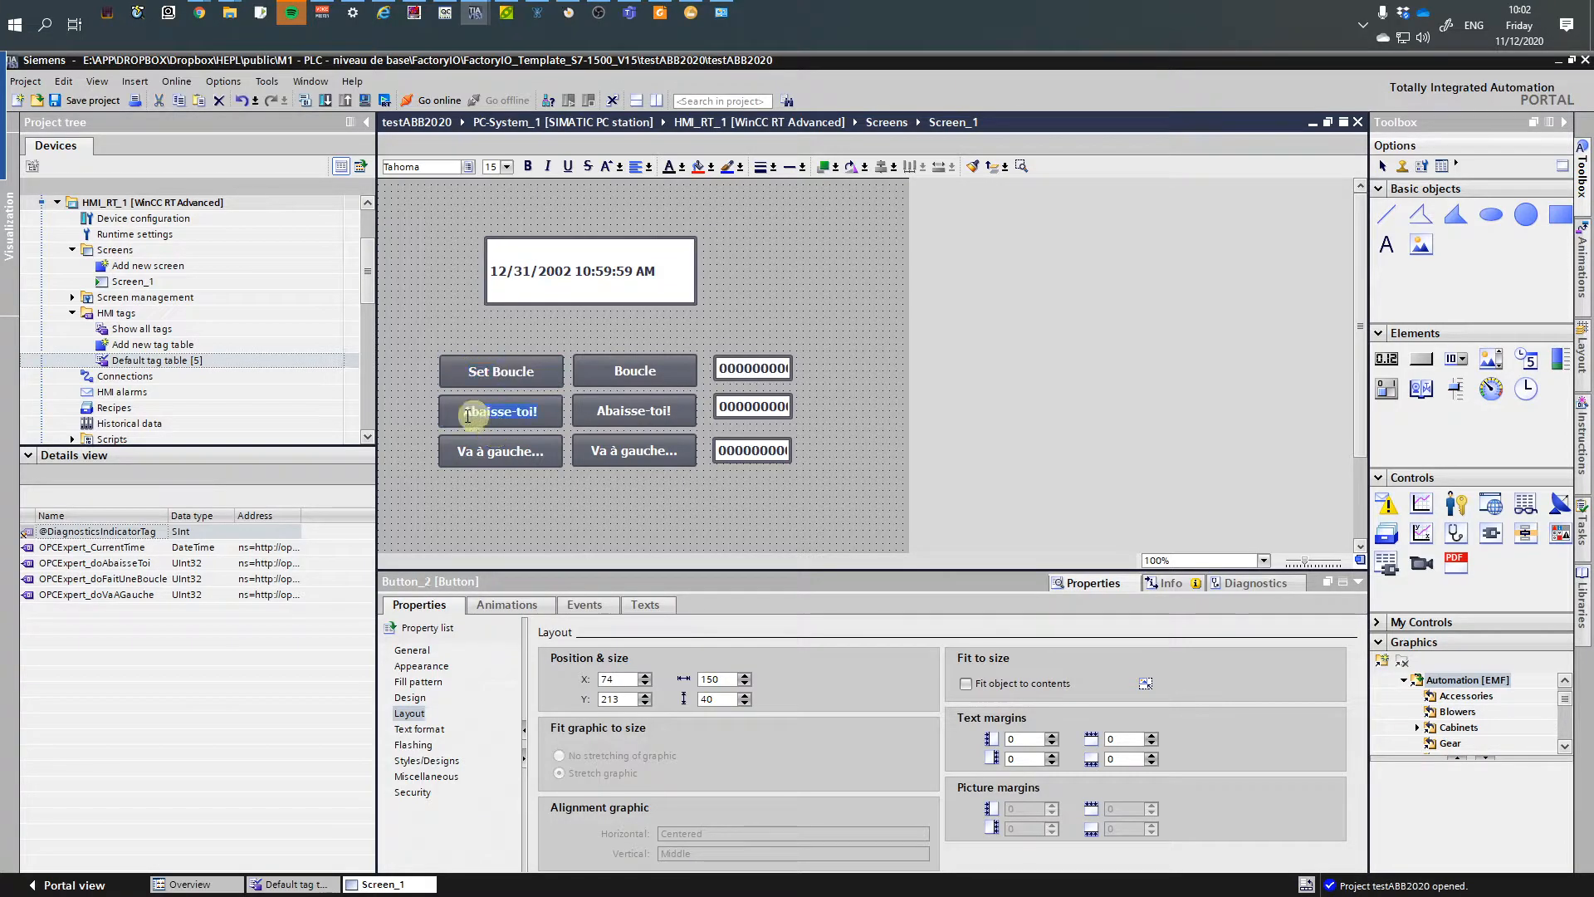
pyautogui.click(462, 413)
pyautogui.write('Set')
pyautogui.doubleClick(465, 448)
pyautogui.click(463, 453)
pyautogui.write('Set')
pyautogui.click(515, 485)
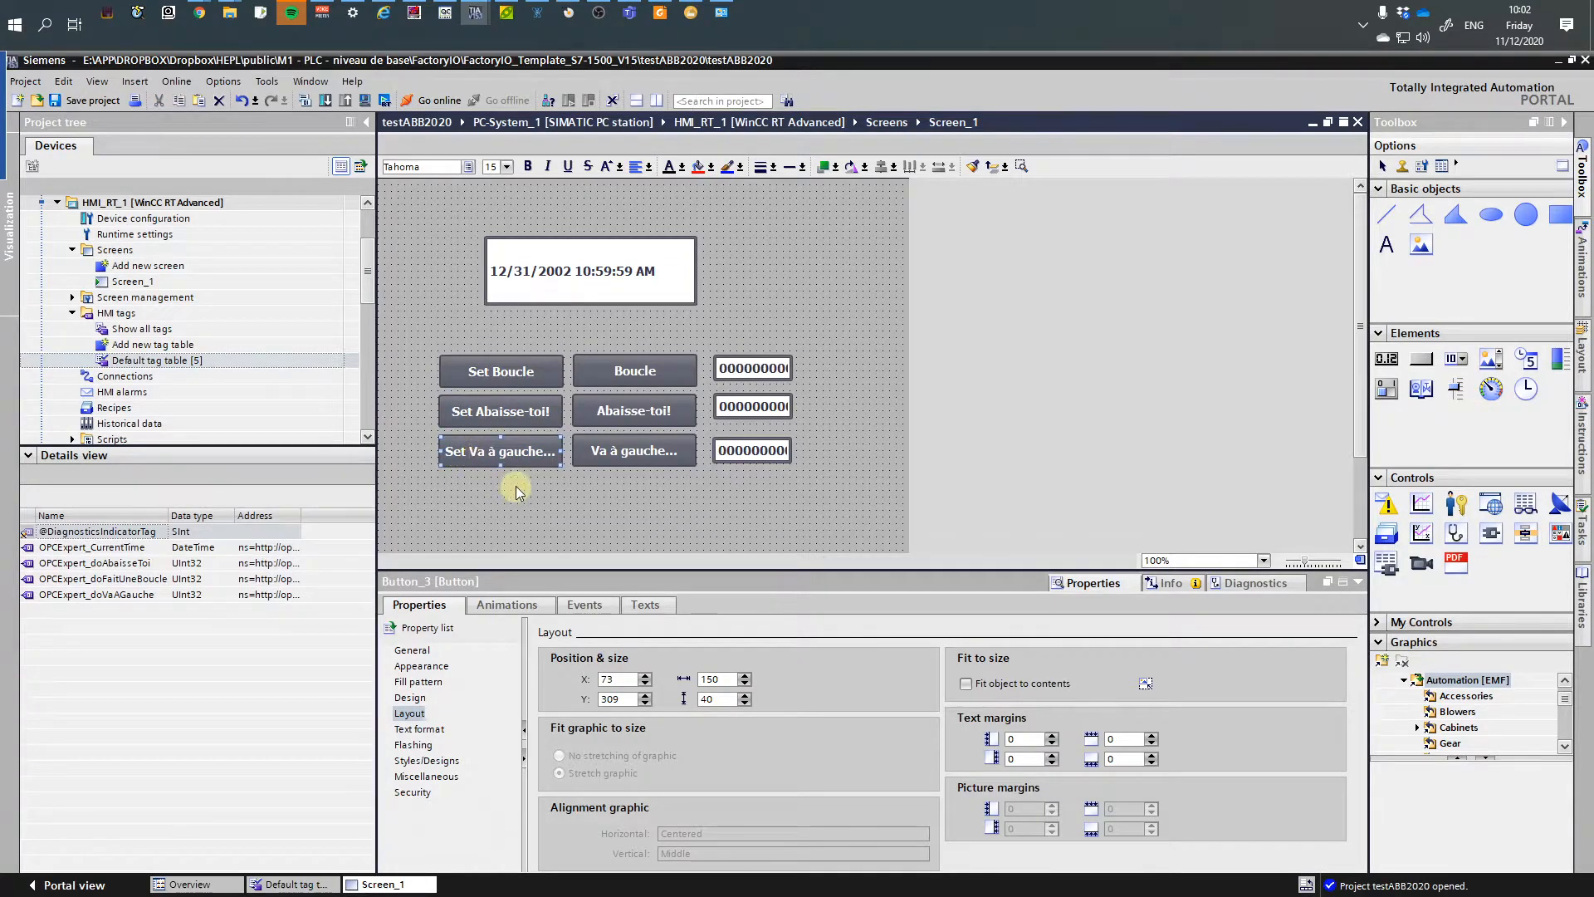
# - Select the "Set Boucle", "Set Abaisse-toi!" and "Set Va à gauche..." buttons together
pyautogui.click(548, 372)
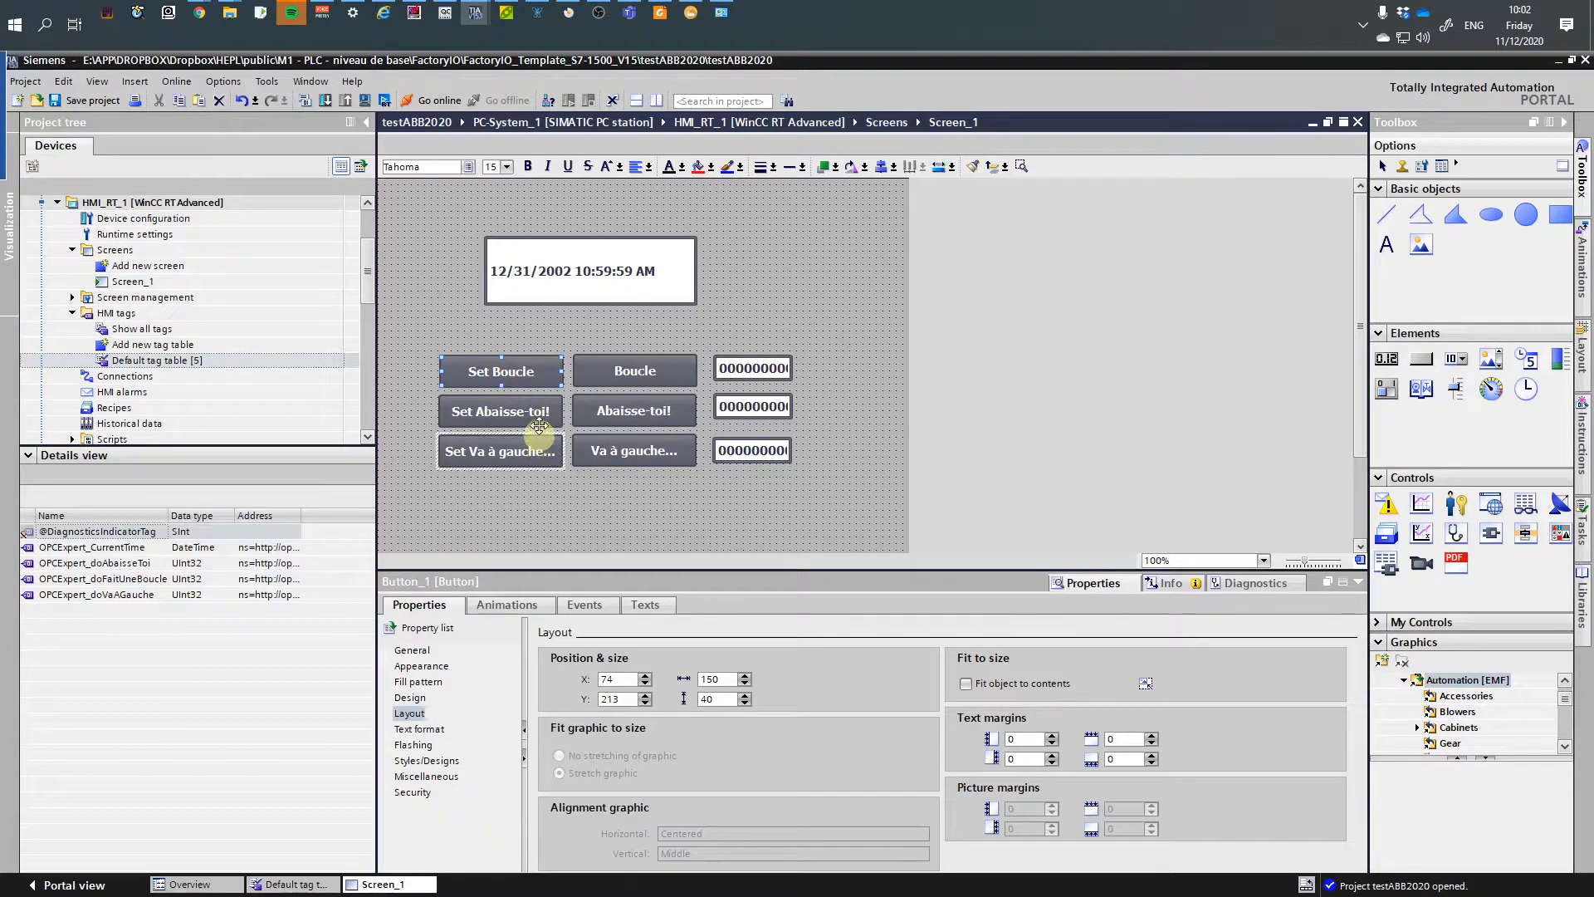
pyautogui.click(538, 410)
pyautogui.click(538, 455)
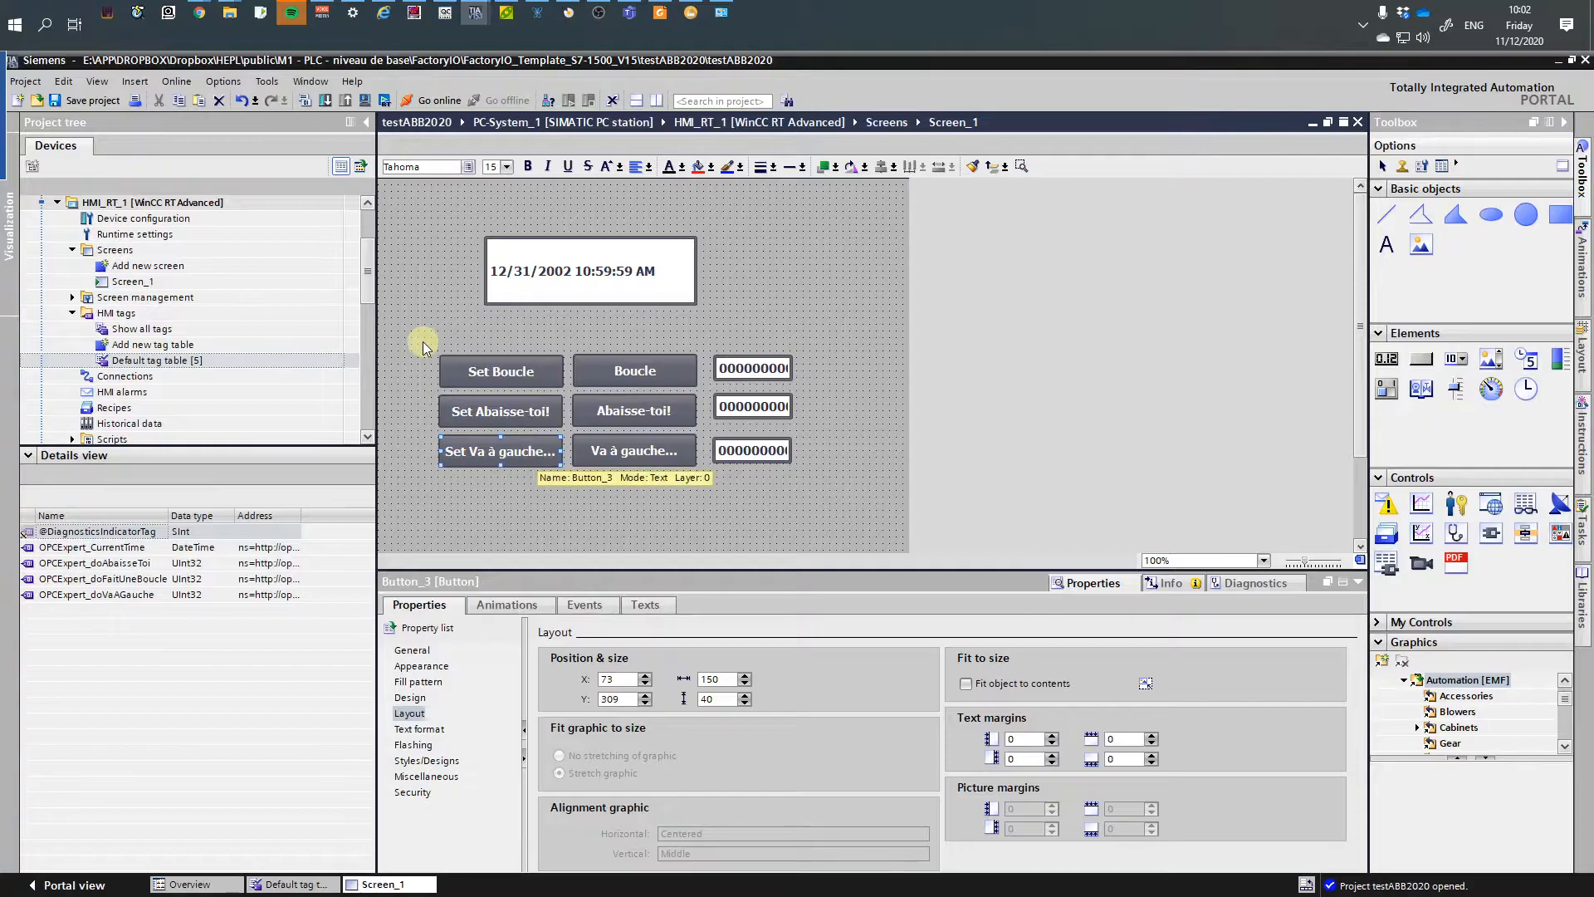
pyautogui.moveTo(421, 340); pyautogui.dragTo(571, 480)
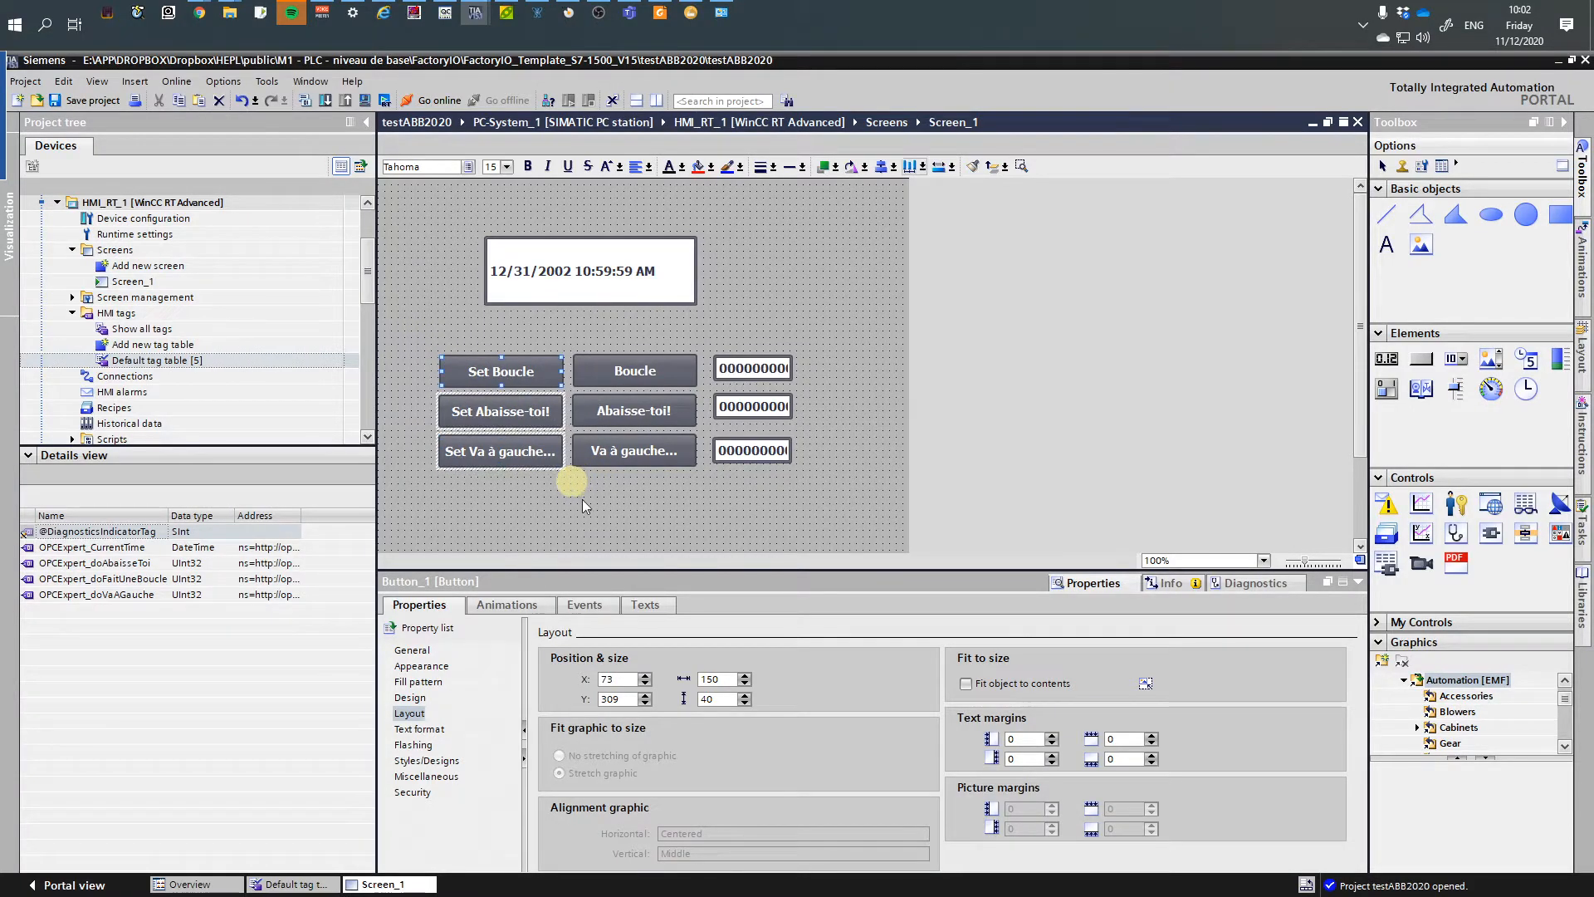
pyautogui.click(421, 667)
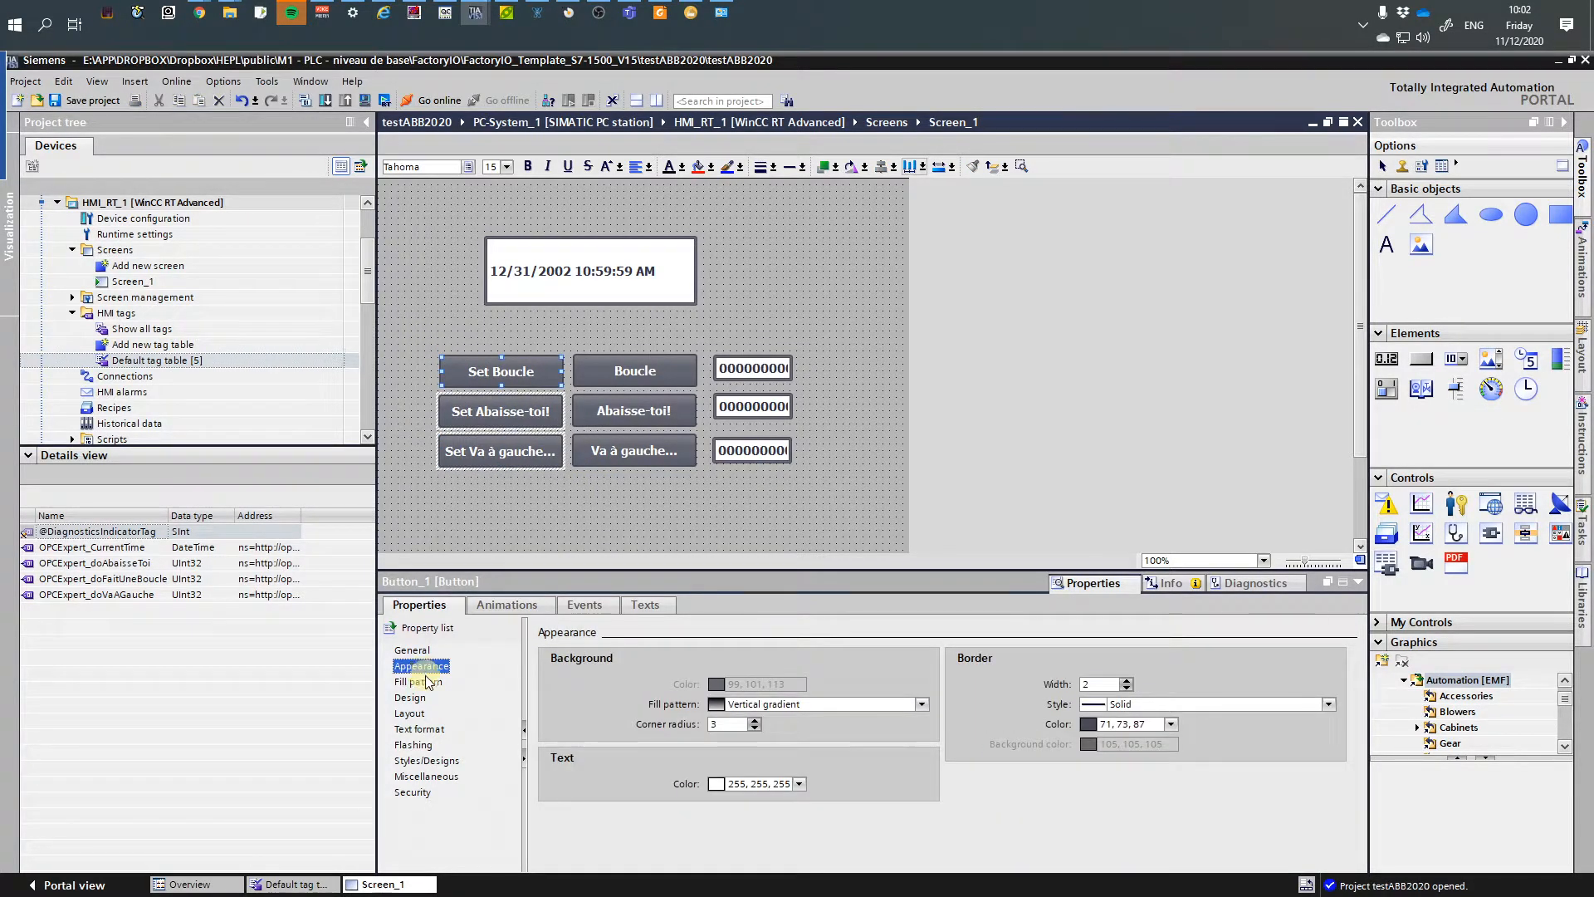
pyautogui.click(922, 704)
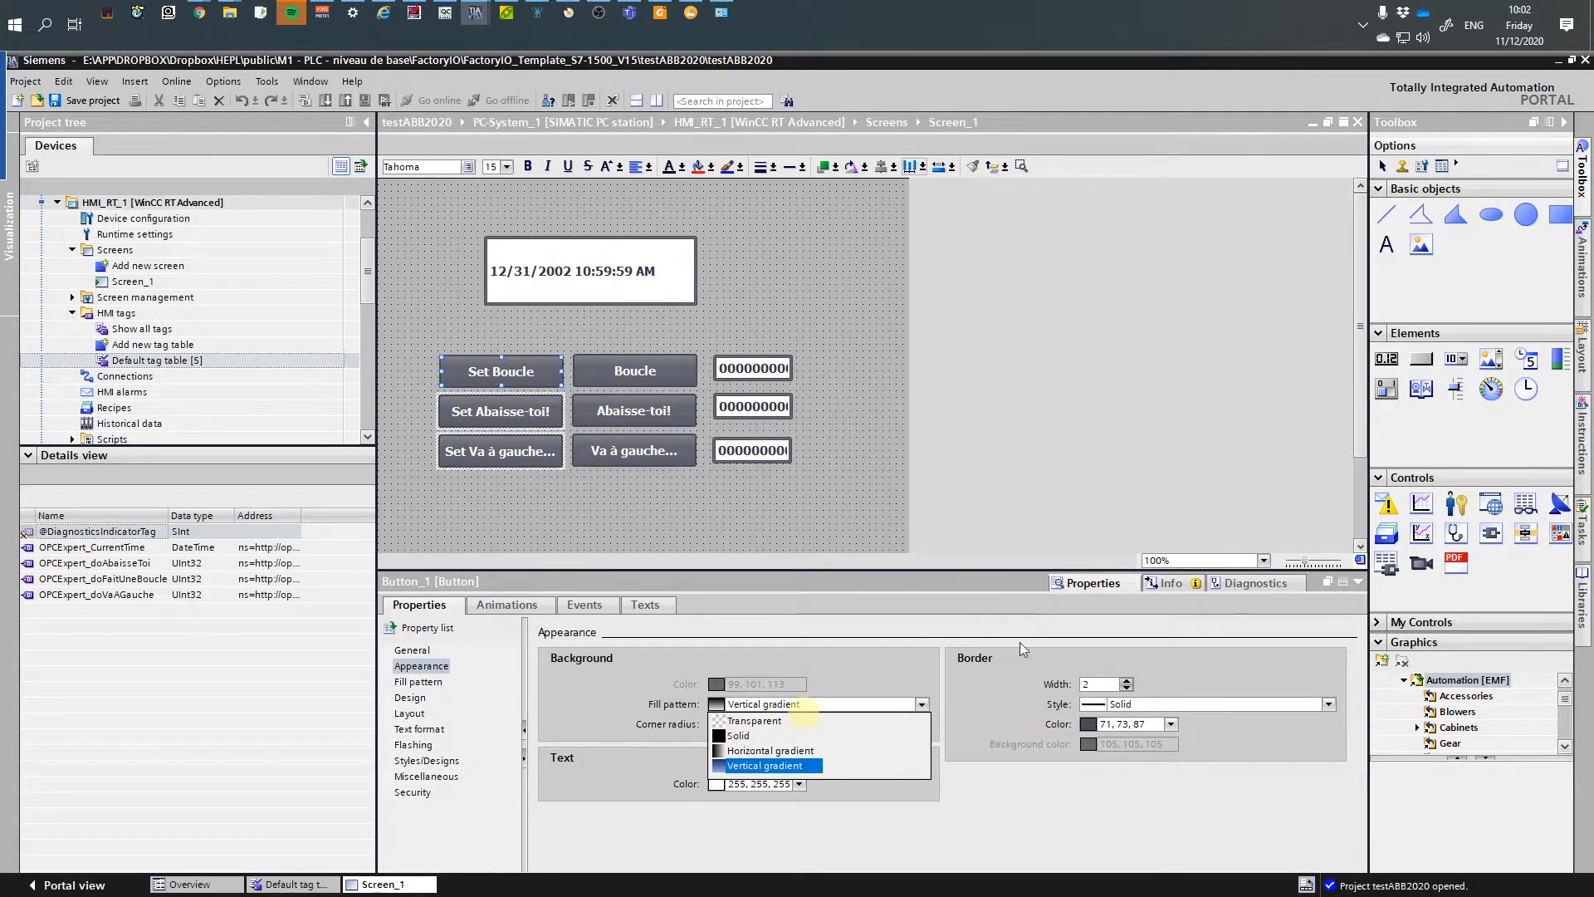
pyautogui.click(1170, 724)
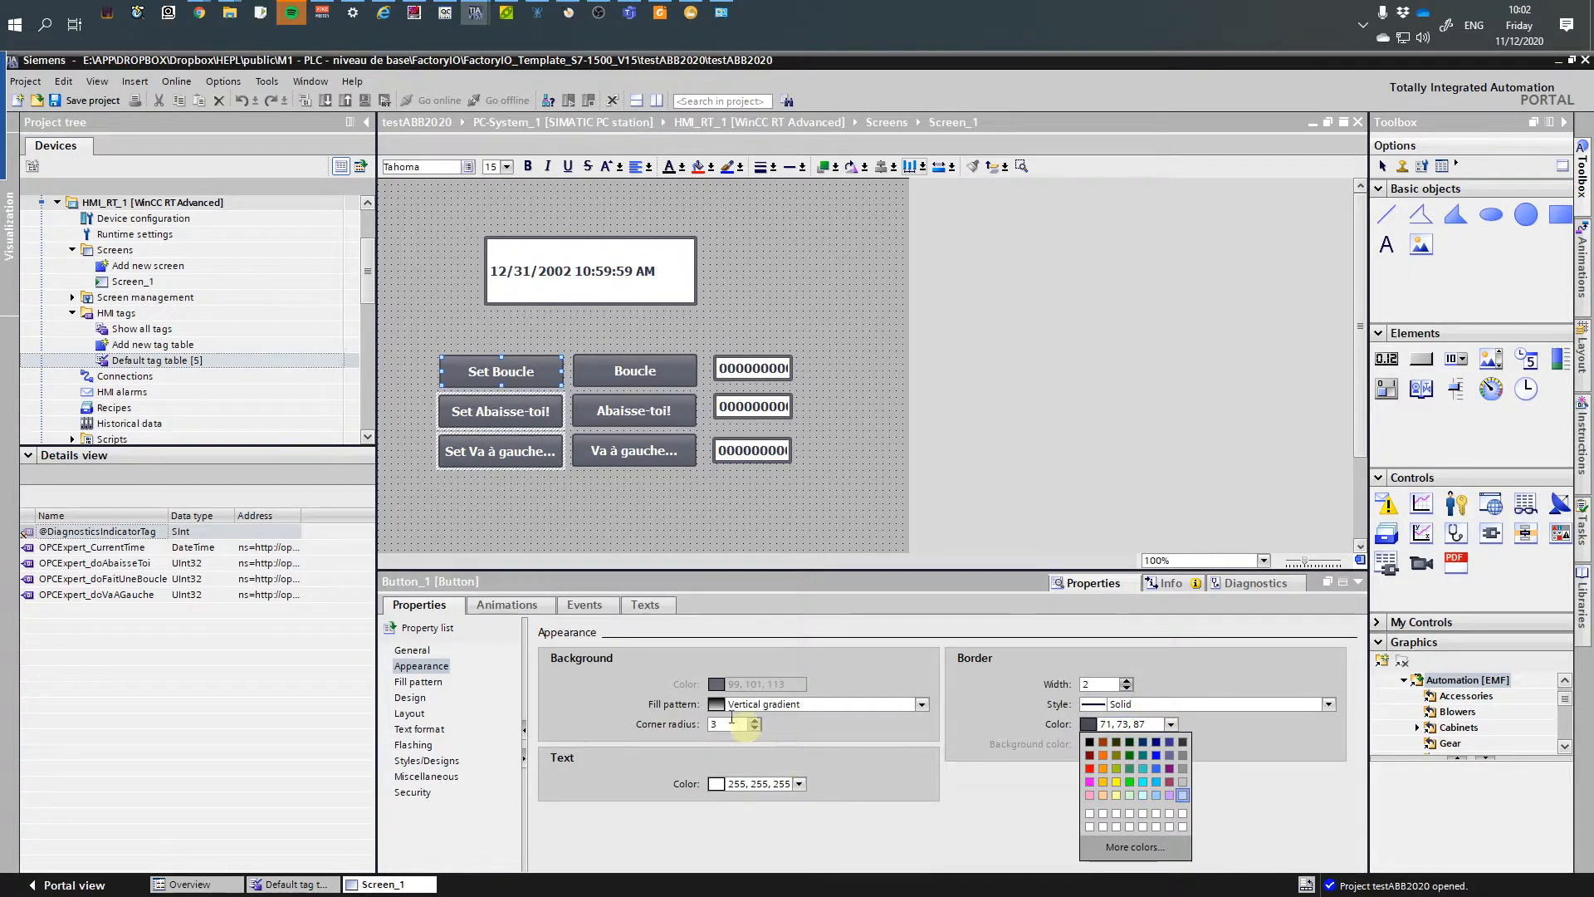
pyautogui.click(643, 685)
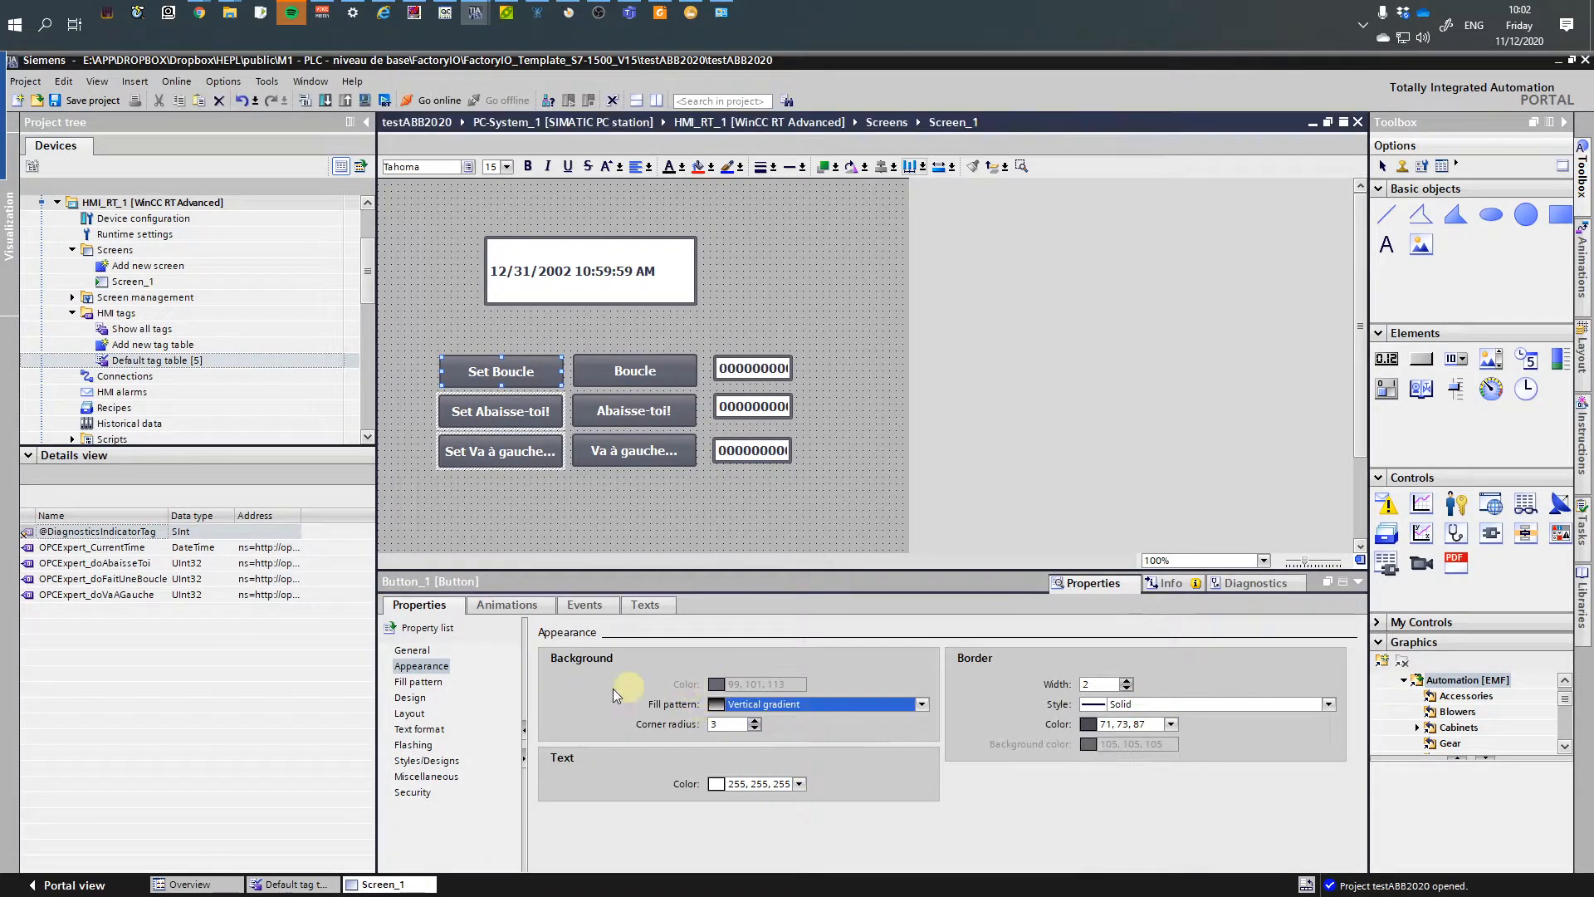
# - Give the three Set buttons a fill pattern with background color 51, 153, 102 and Gradient 1 color 0, 255, 0
pyautogui.click(416, 682)
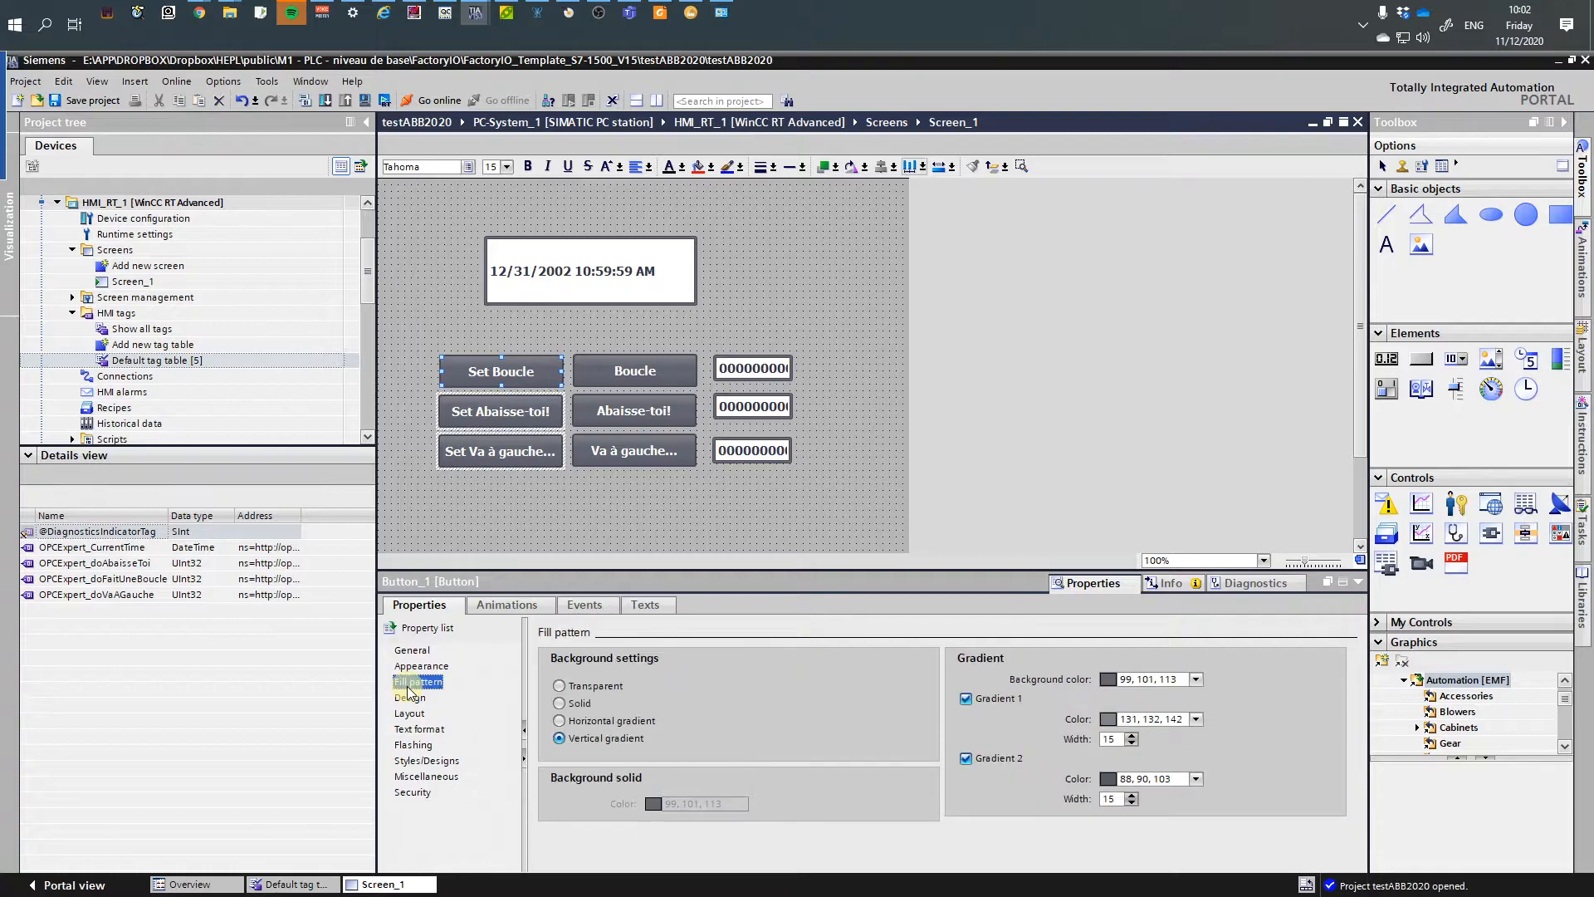
pyautogui.click(1196, 679)
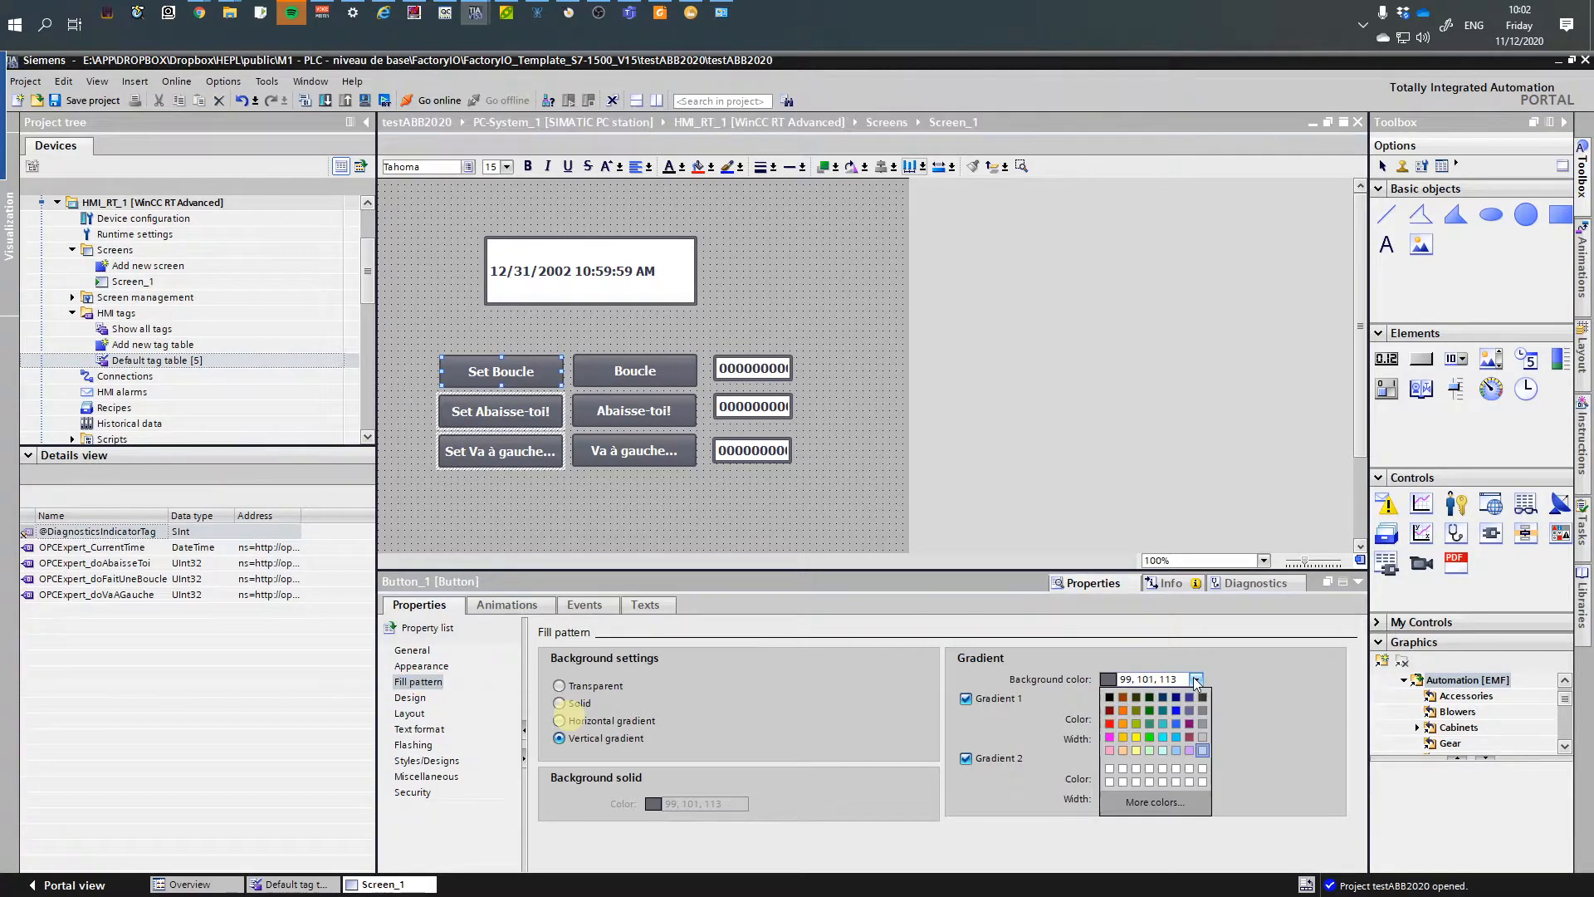
pyautogui.click(1144, 724)
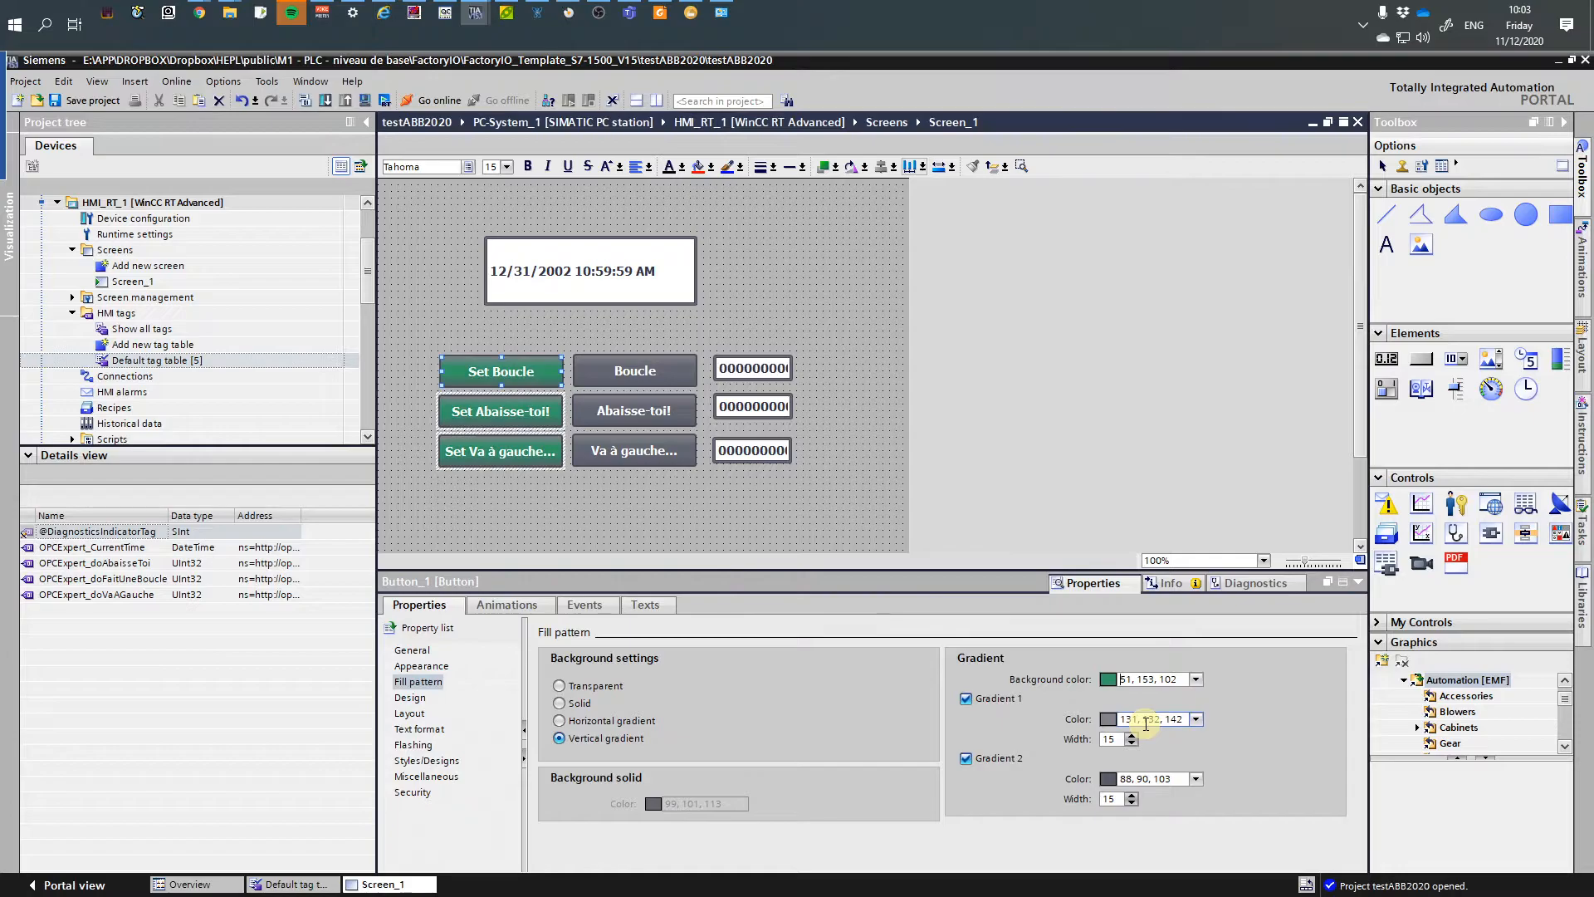
pyautogui.click(1197, 720)
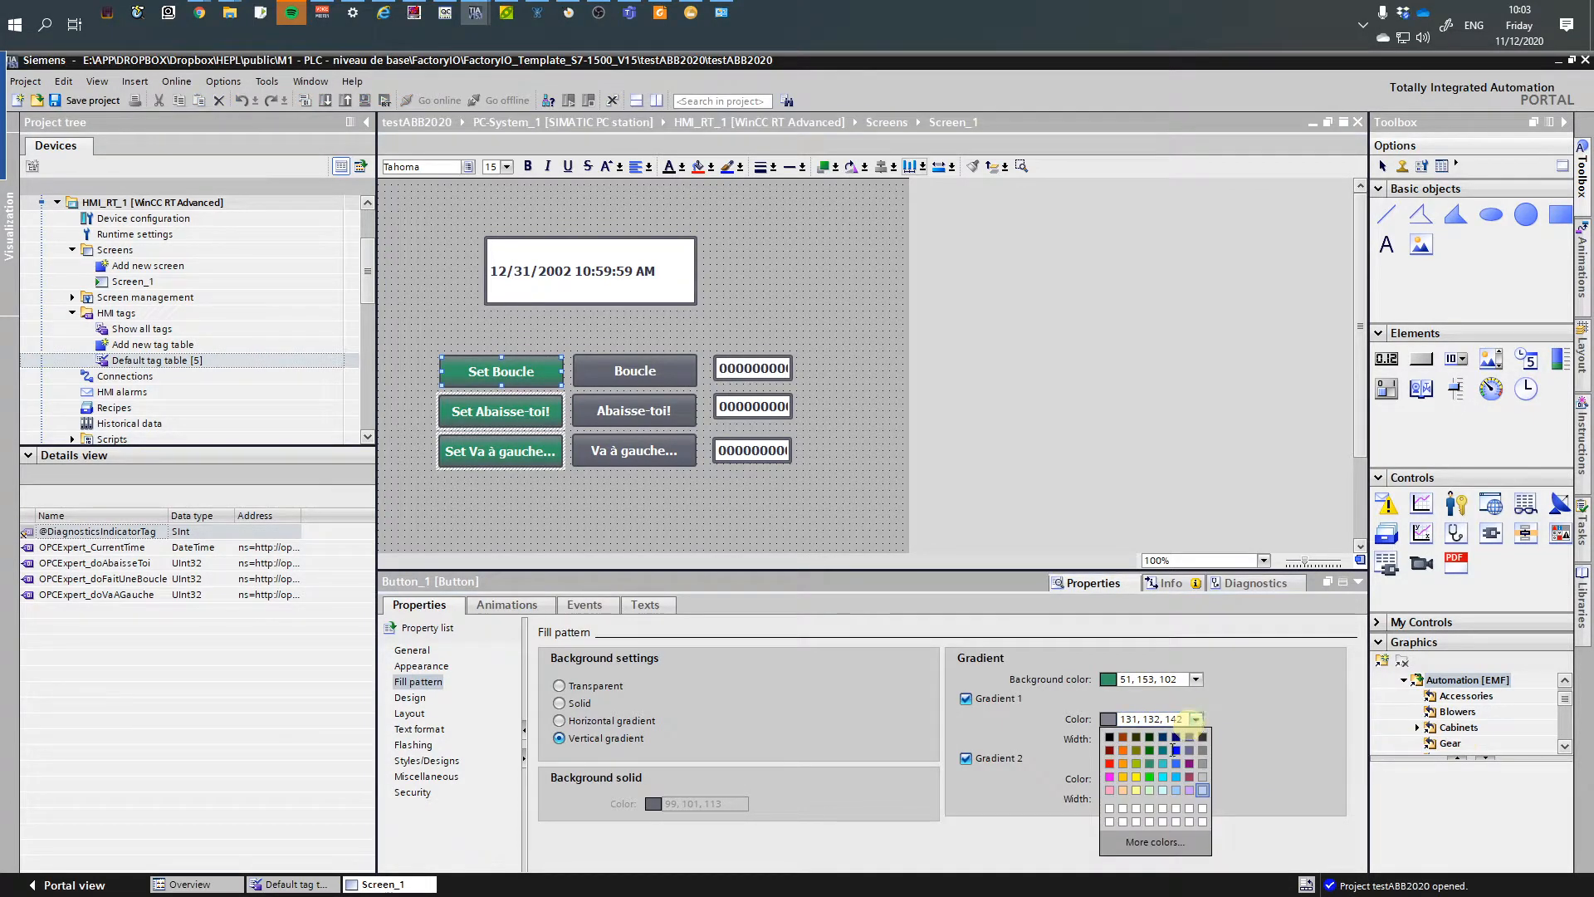
pyautogui.click(1149, 778)
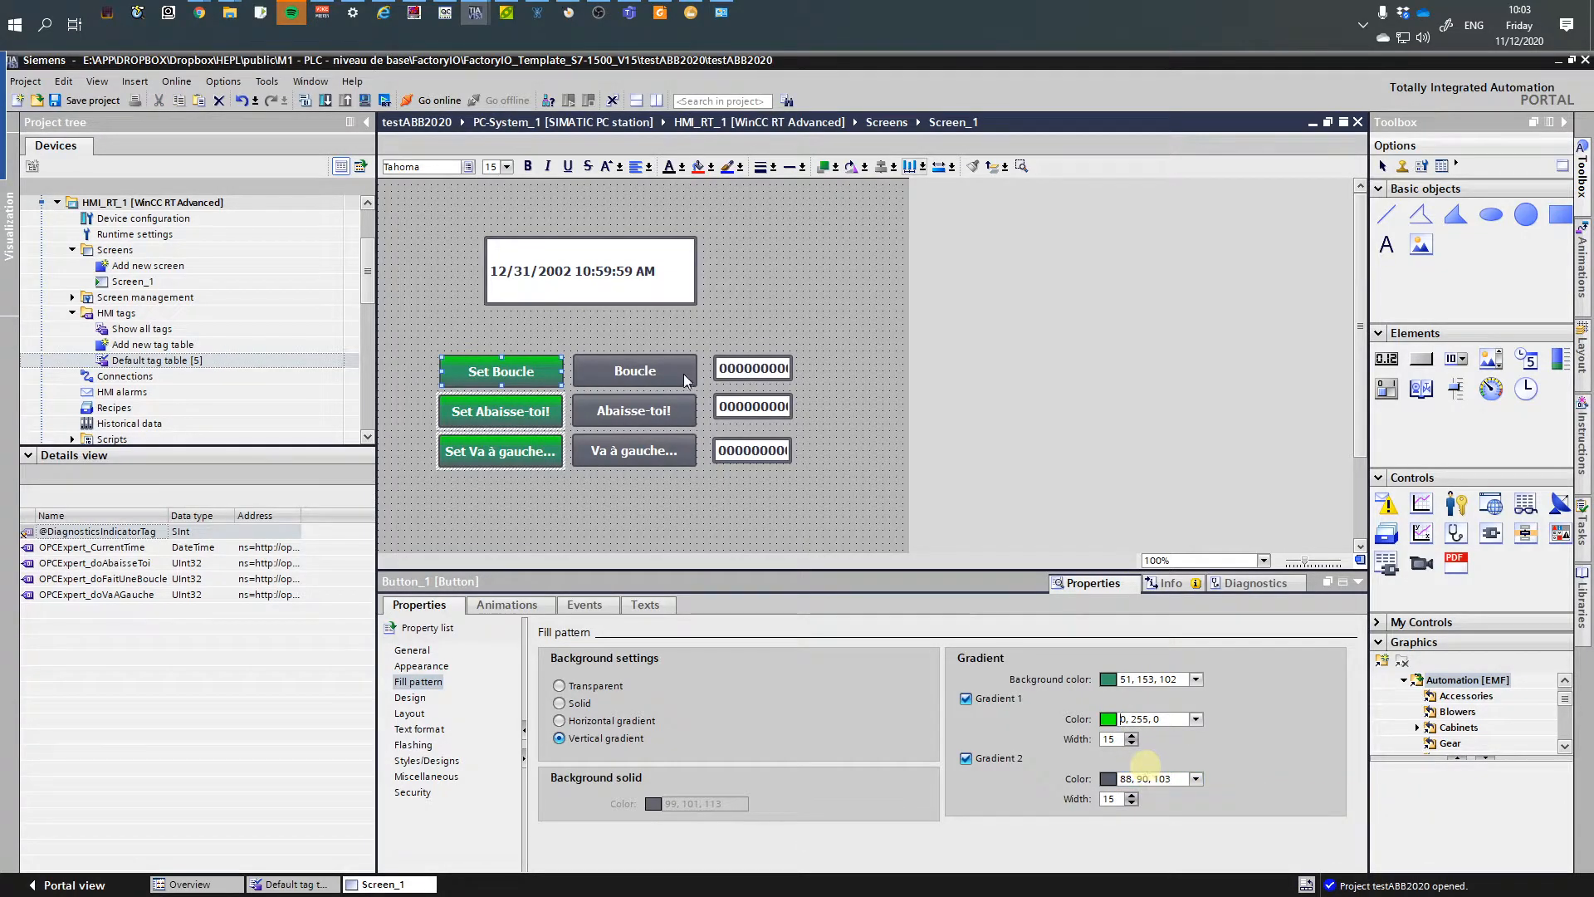
# - Set the gradient background of the "Boucle", "Abaisse-toi!" and "Va à gauche..." buttons to 255, 0, 0 and disable Gradient 1 and Gradient 2
pyautogui.click(632, 365)
pyautogui.keyDown('ctrl'); pyautogui.click(621, 402); pyautogui.keyUp('ctrl')
pyautogui.keyDown('ctrl'); pyautogui.click(620, 449); pyautogui.keyUp('ctrl')
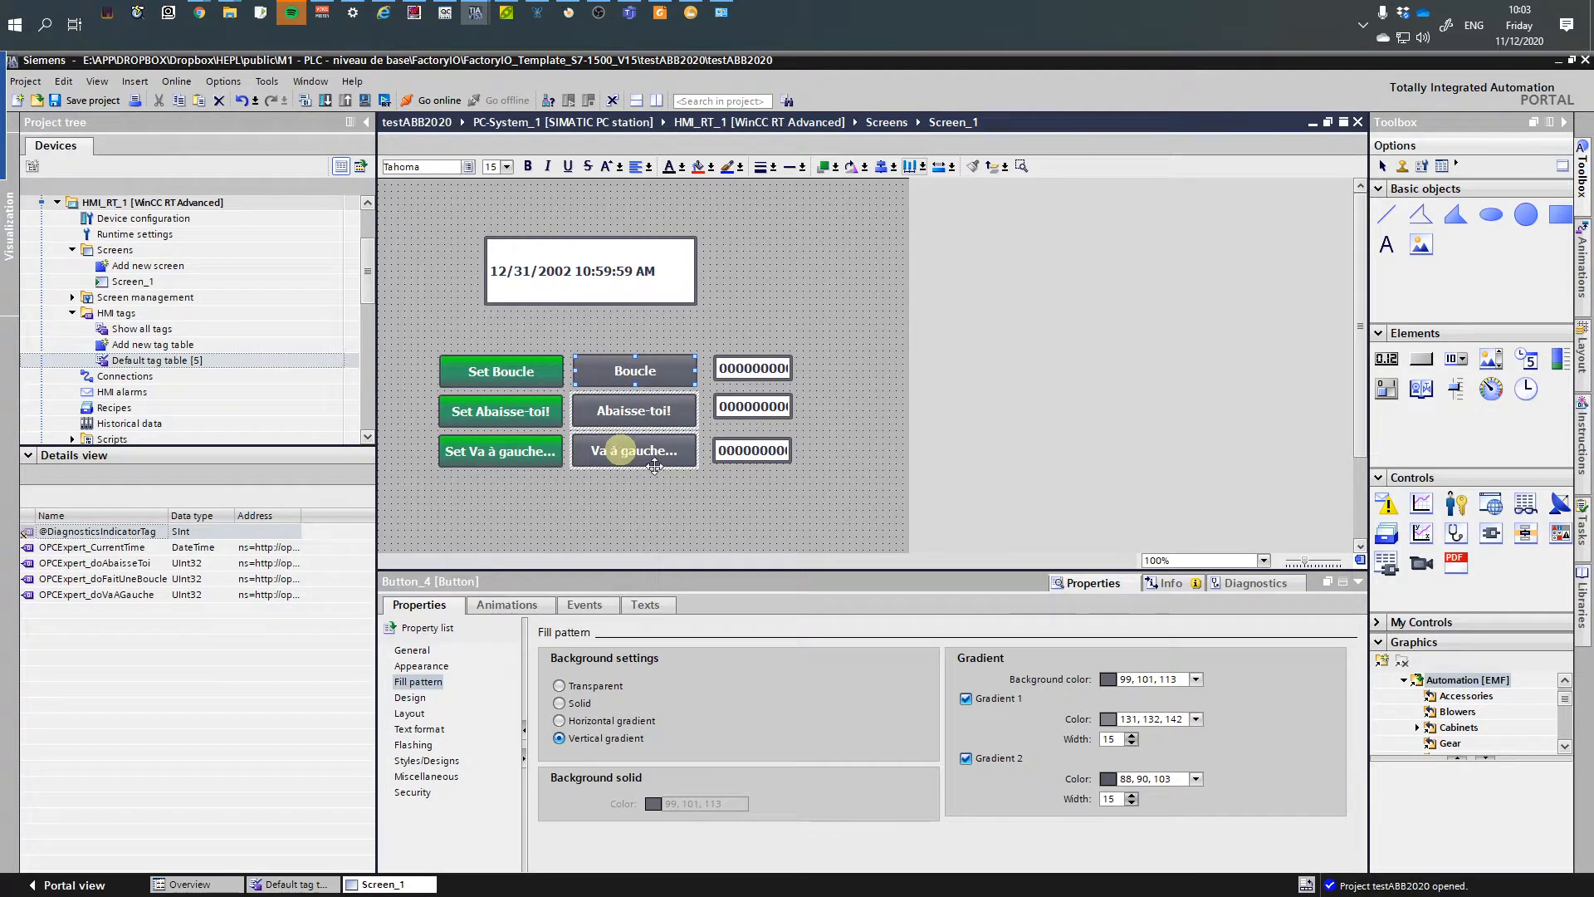
pyautogui.click(1195, 679)
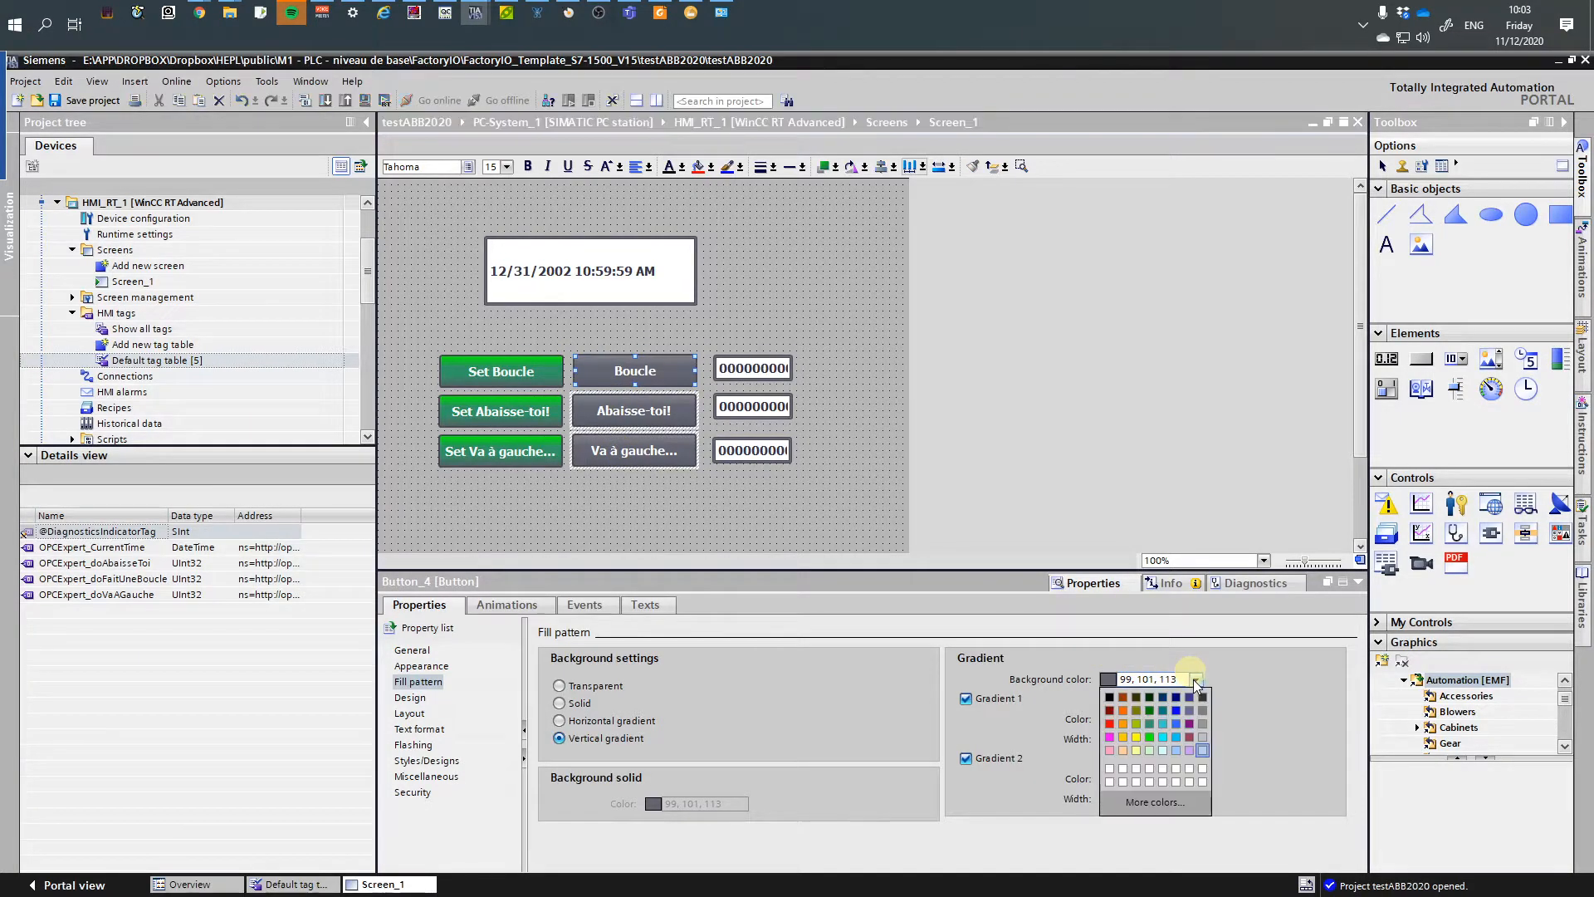
pyautogui.click(1110, 723)
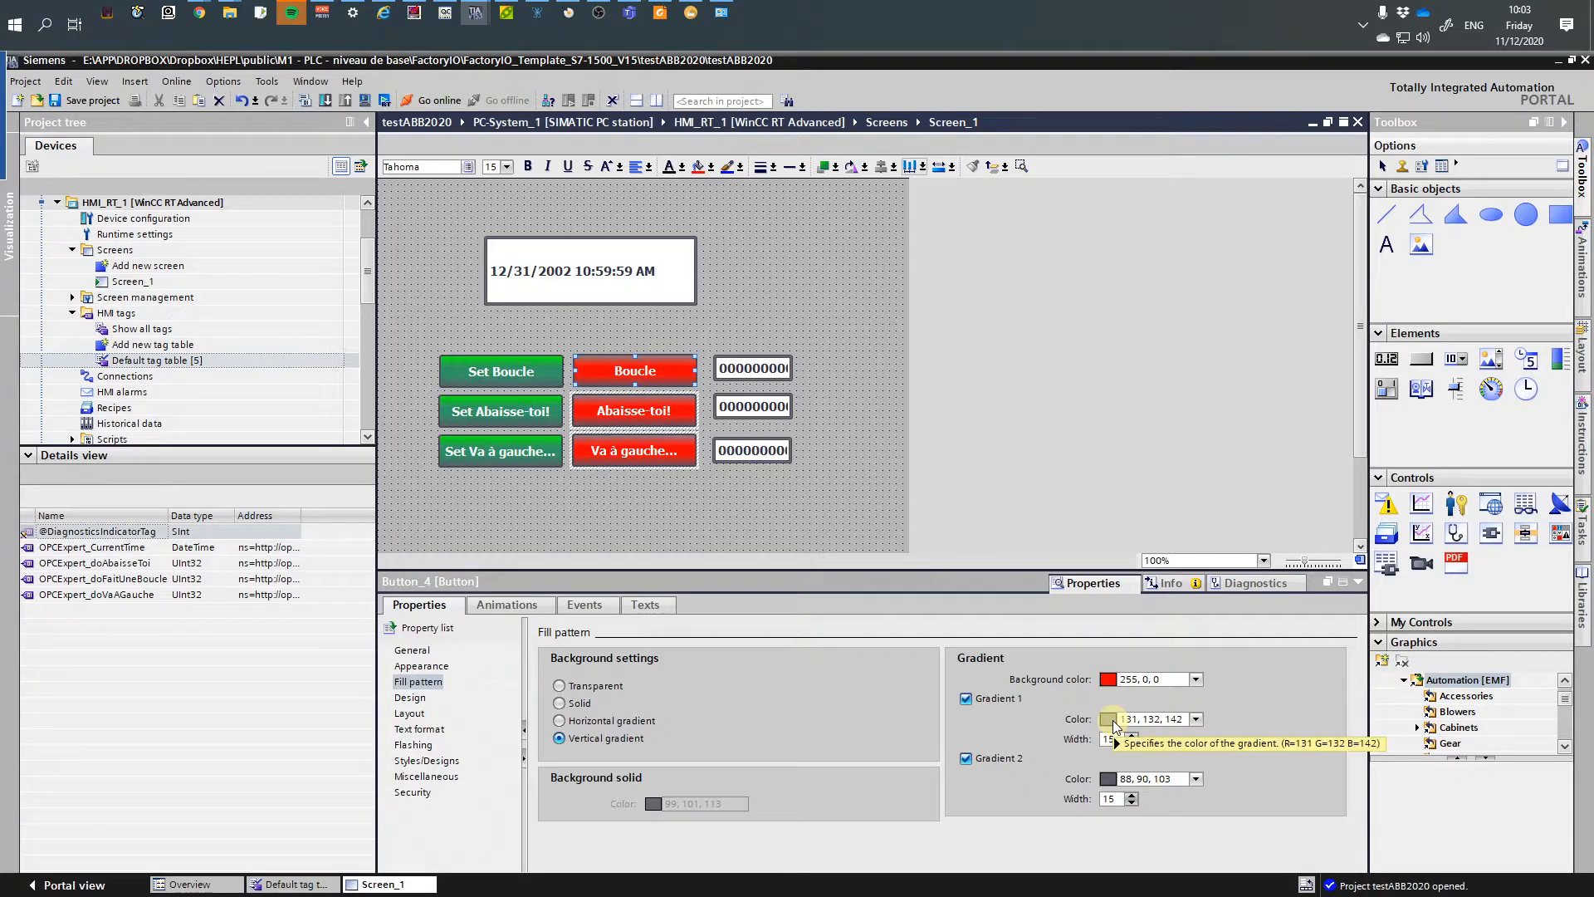
pyautogui.click(965, 699)
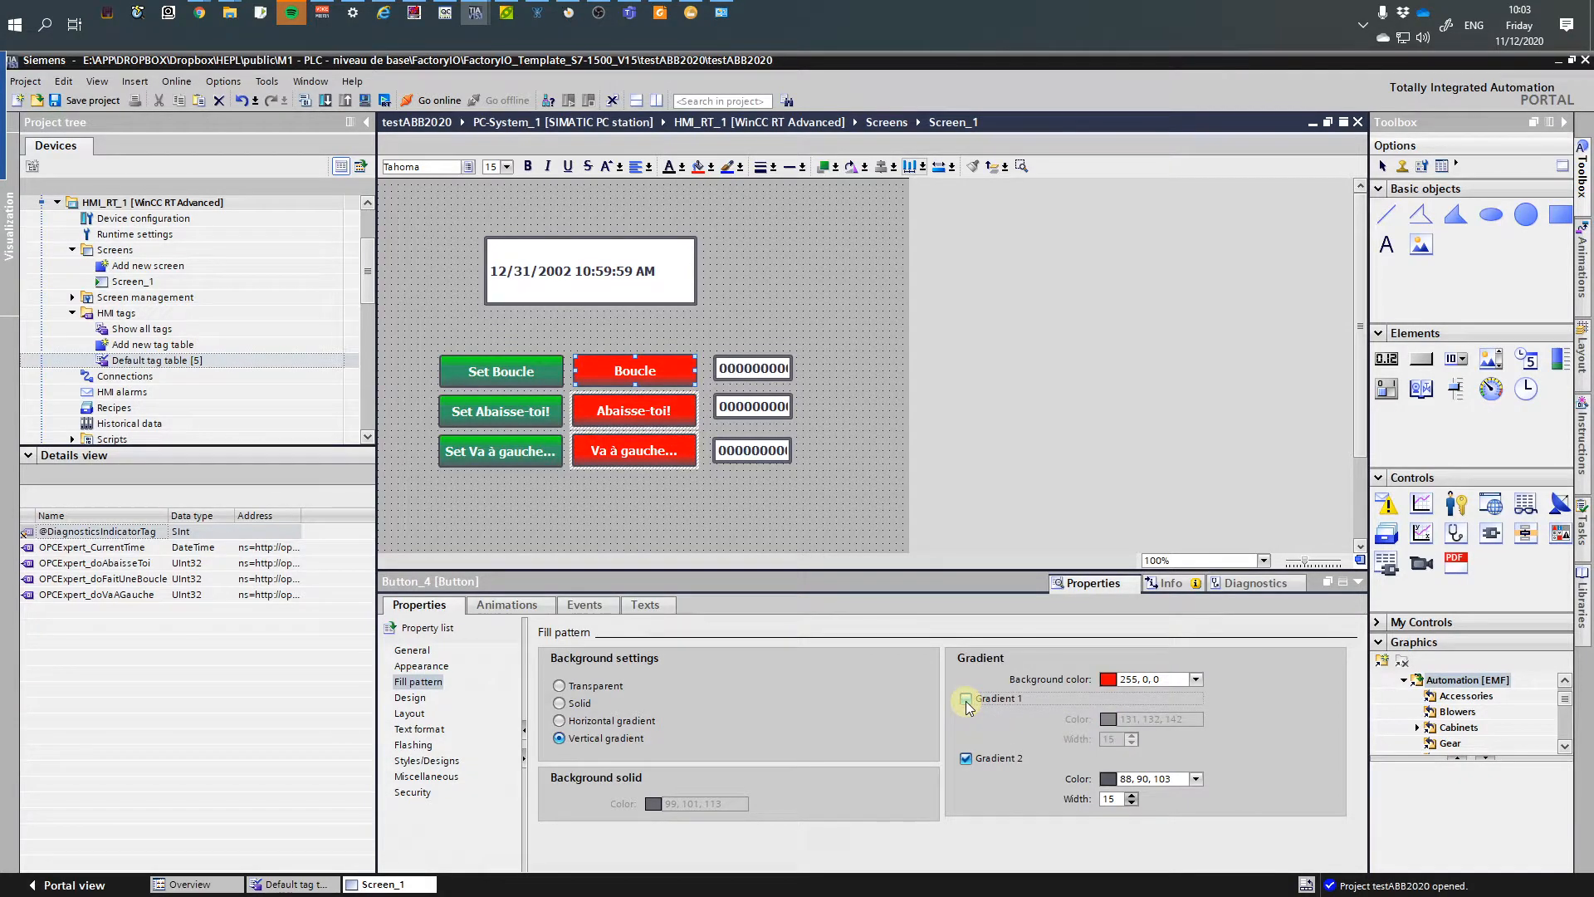
pyautogui.click(966, 759)
pyautogui.click(855, 463)
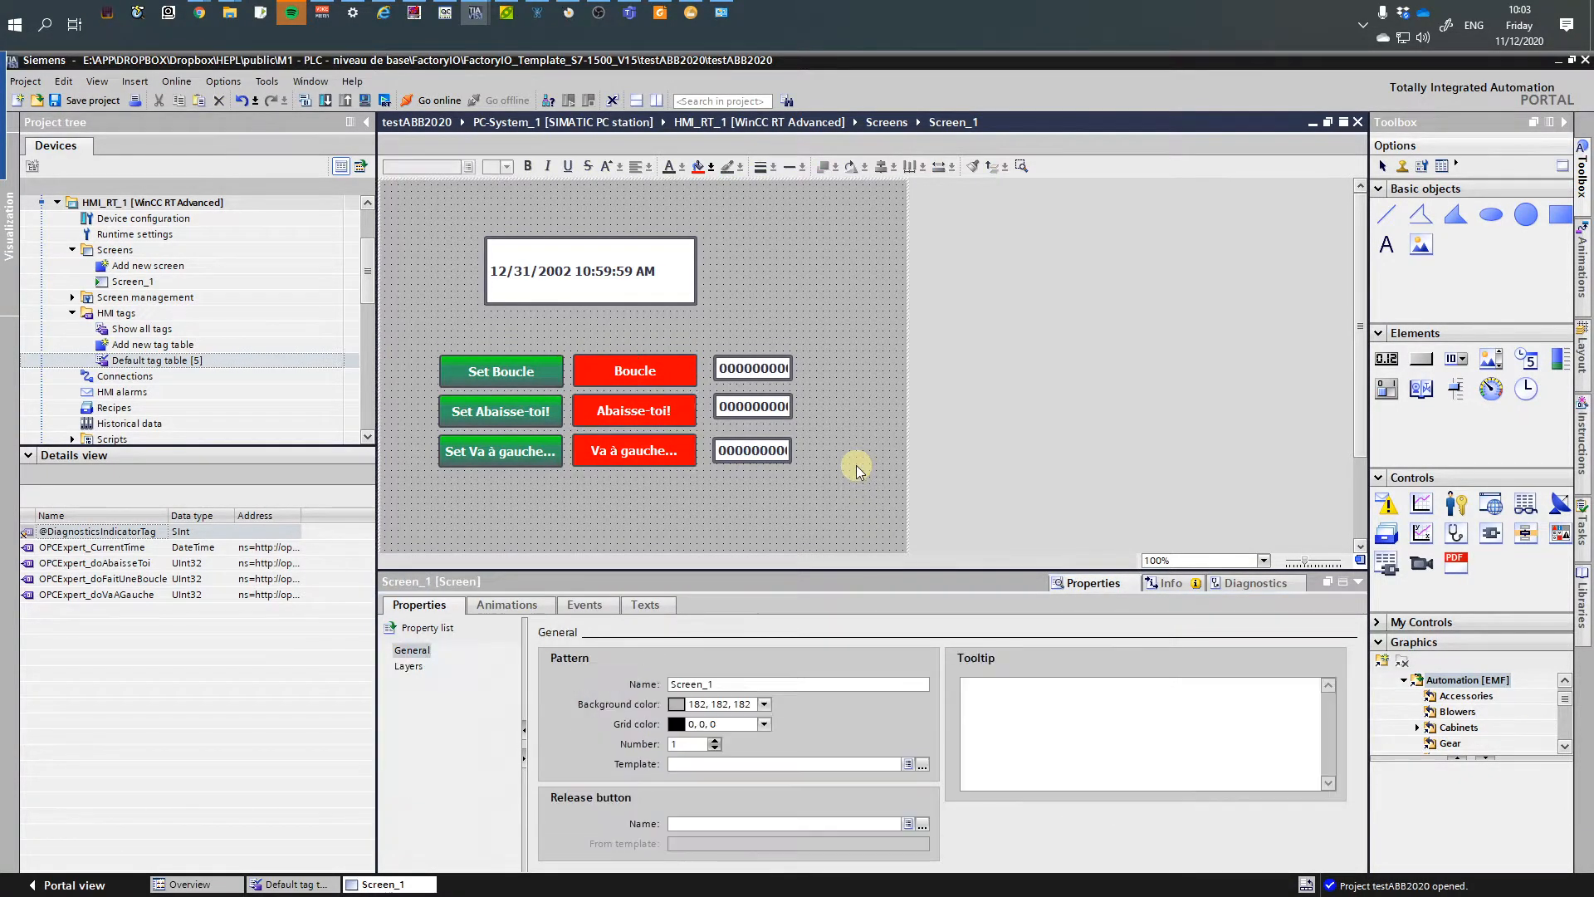
# - Change the fill pattern of the "Boucle", "Abaisse-toi!" and "Va à gauche..." buttons to Solid with color 255, 0, 0
pyautogui.click(646, 374)
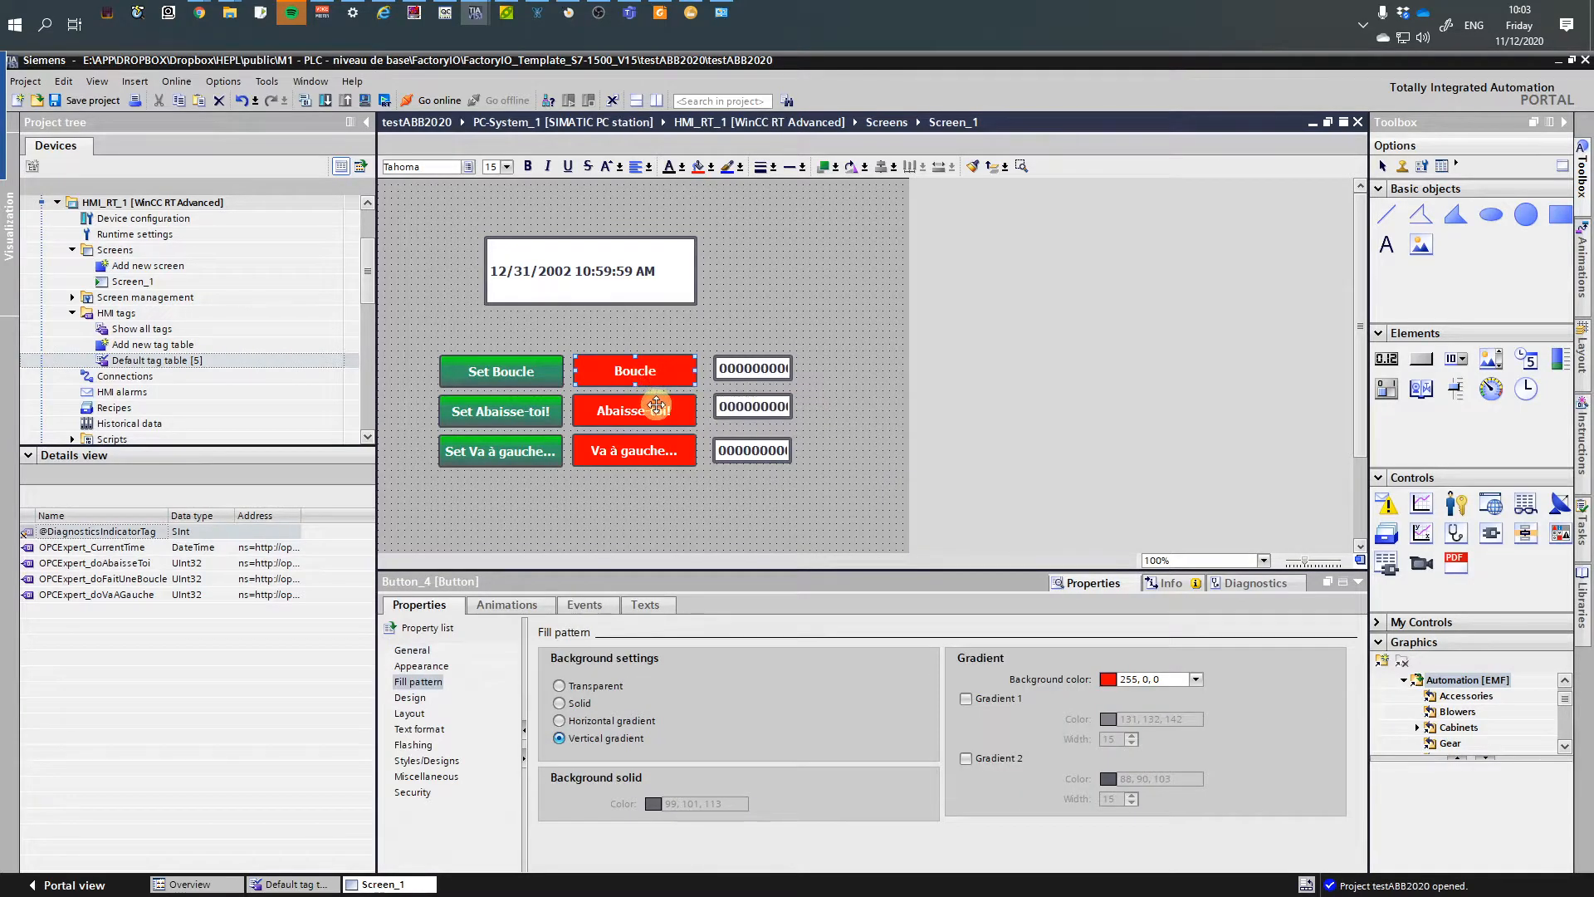
pyautogui.keyDown('ctrl'); pyautogui.click(656, 448); pyautogui.keyUp('ctrl')
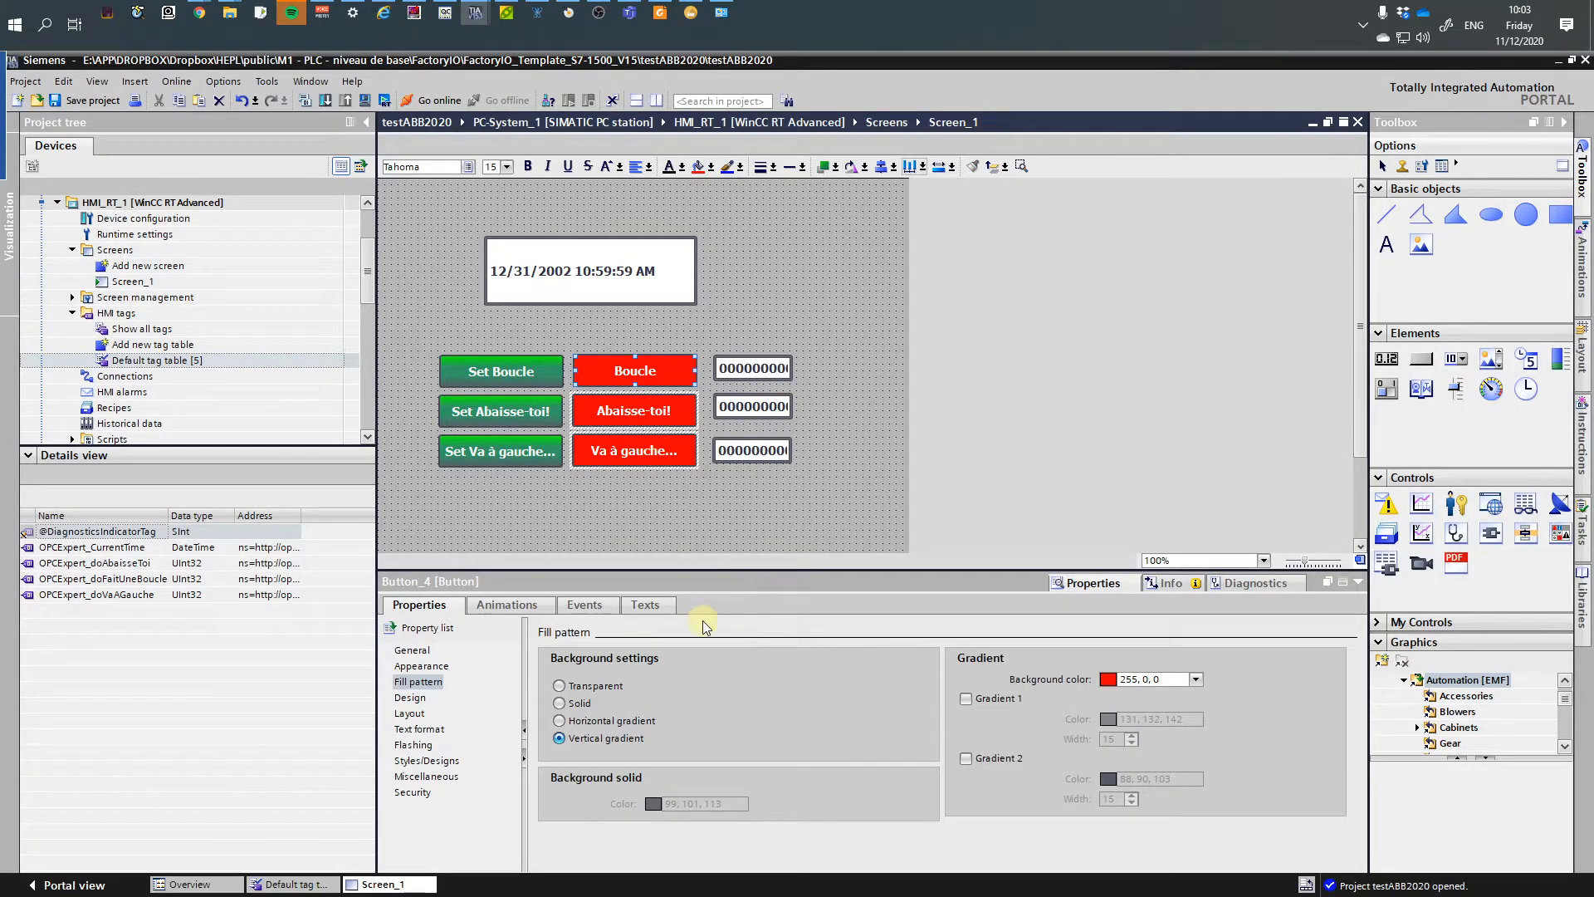
pyautogui.click(558, 703)
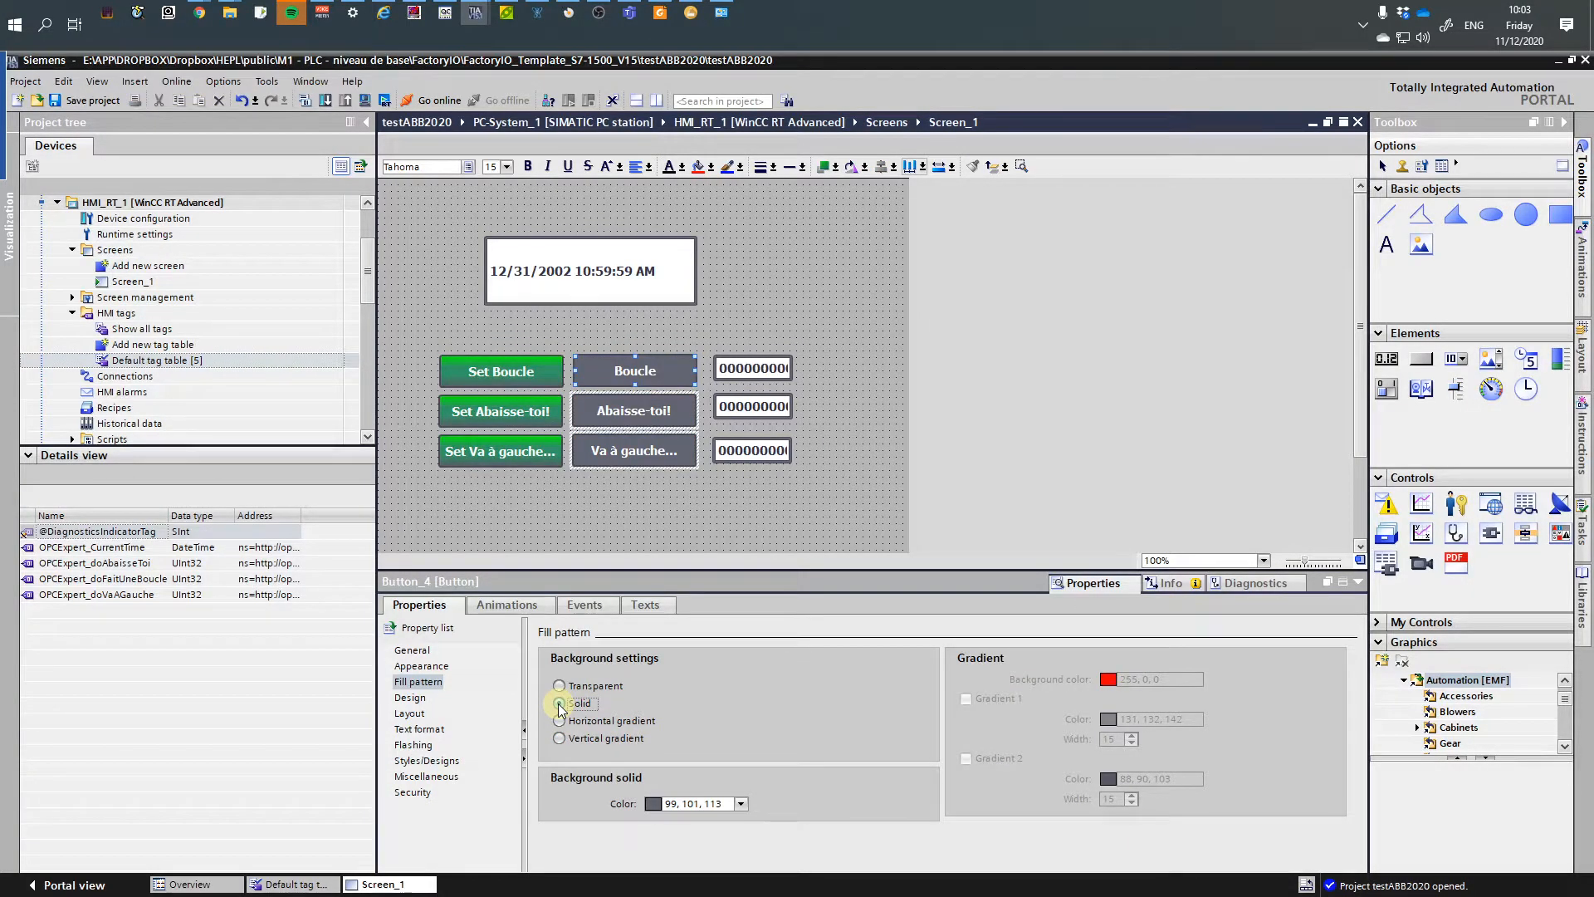
pyautogui.click(1106, 679)
pyautogui.click(742, 804)
pyautogui.click(652, 704)
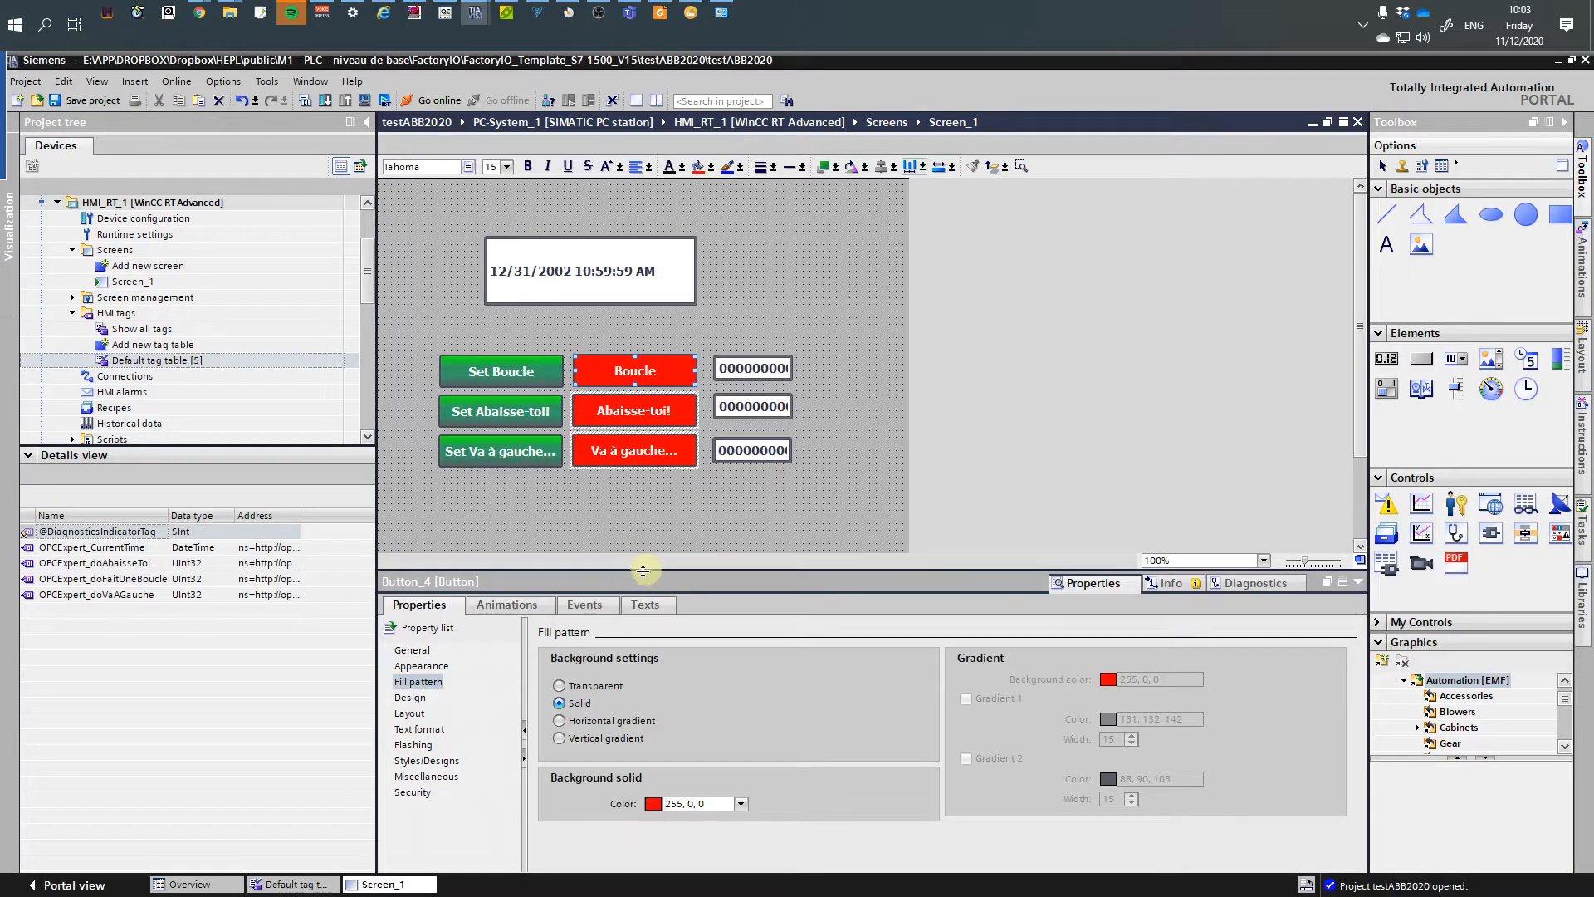
# - Set the corner radius of the three red buttons to 0
pyautogui.click(410, 713)
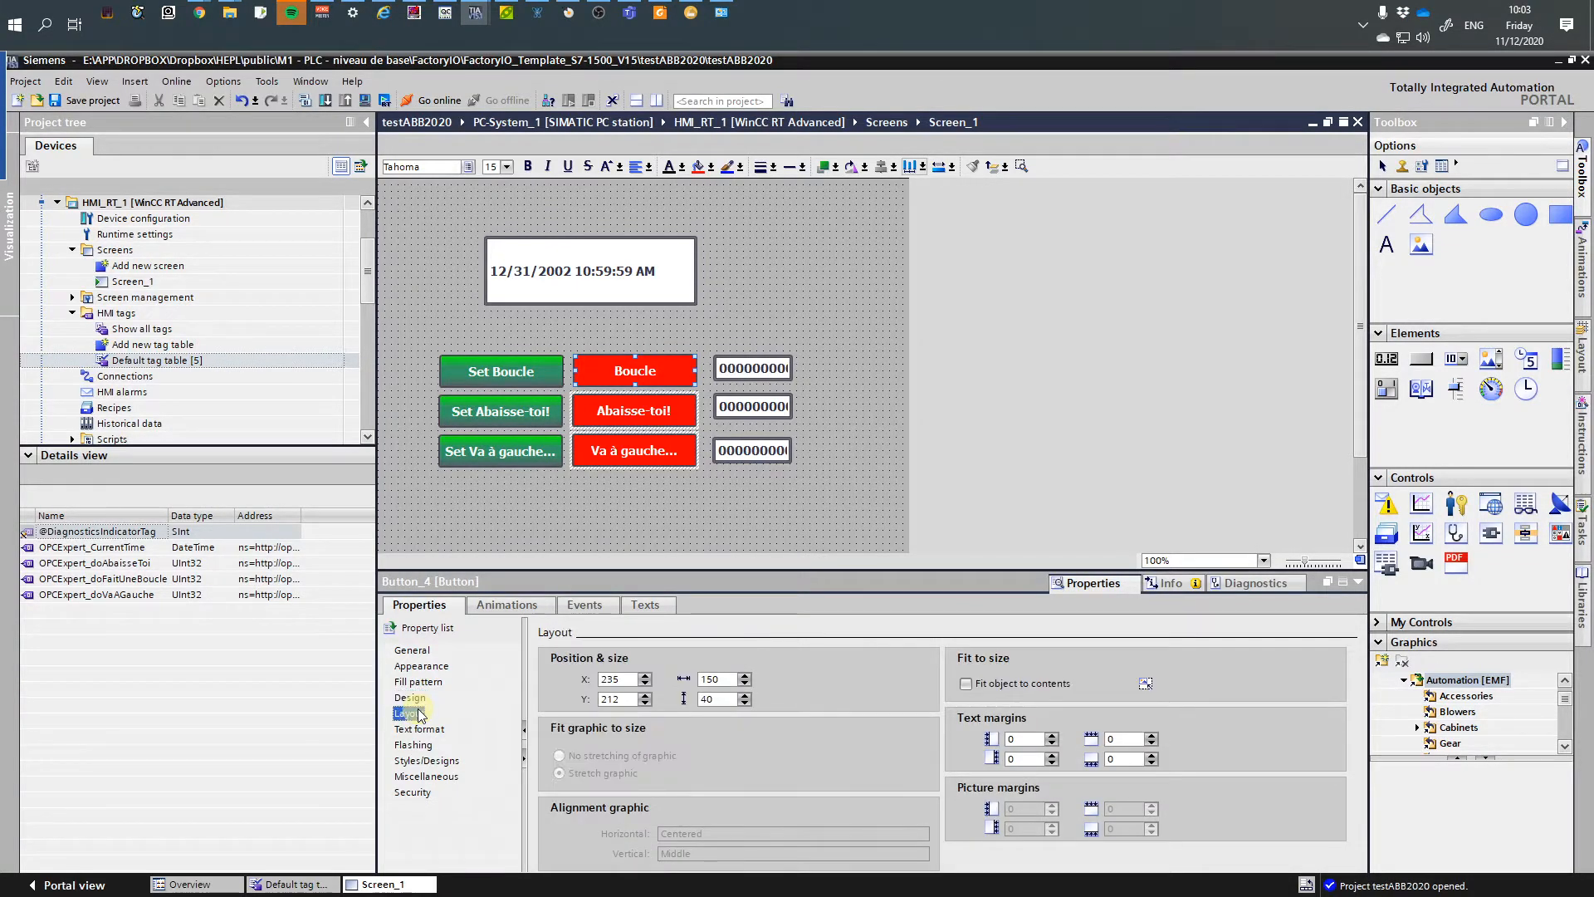
pyautogui.click(421, 729)
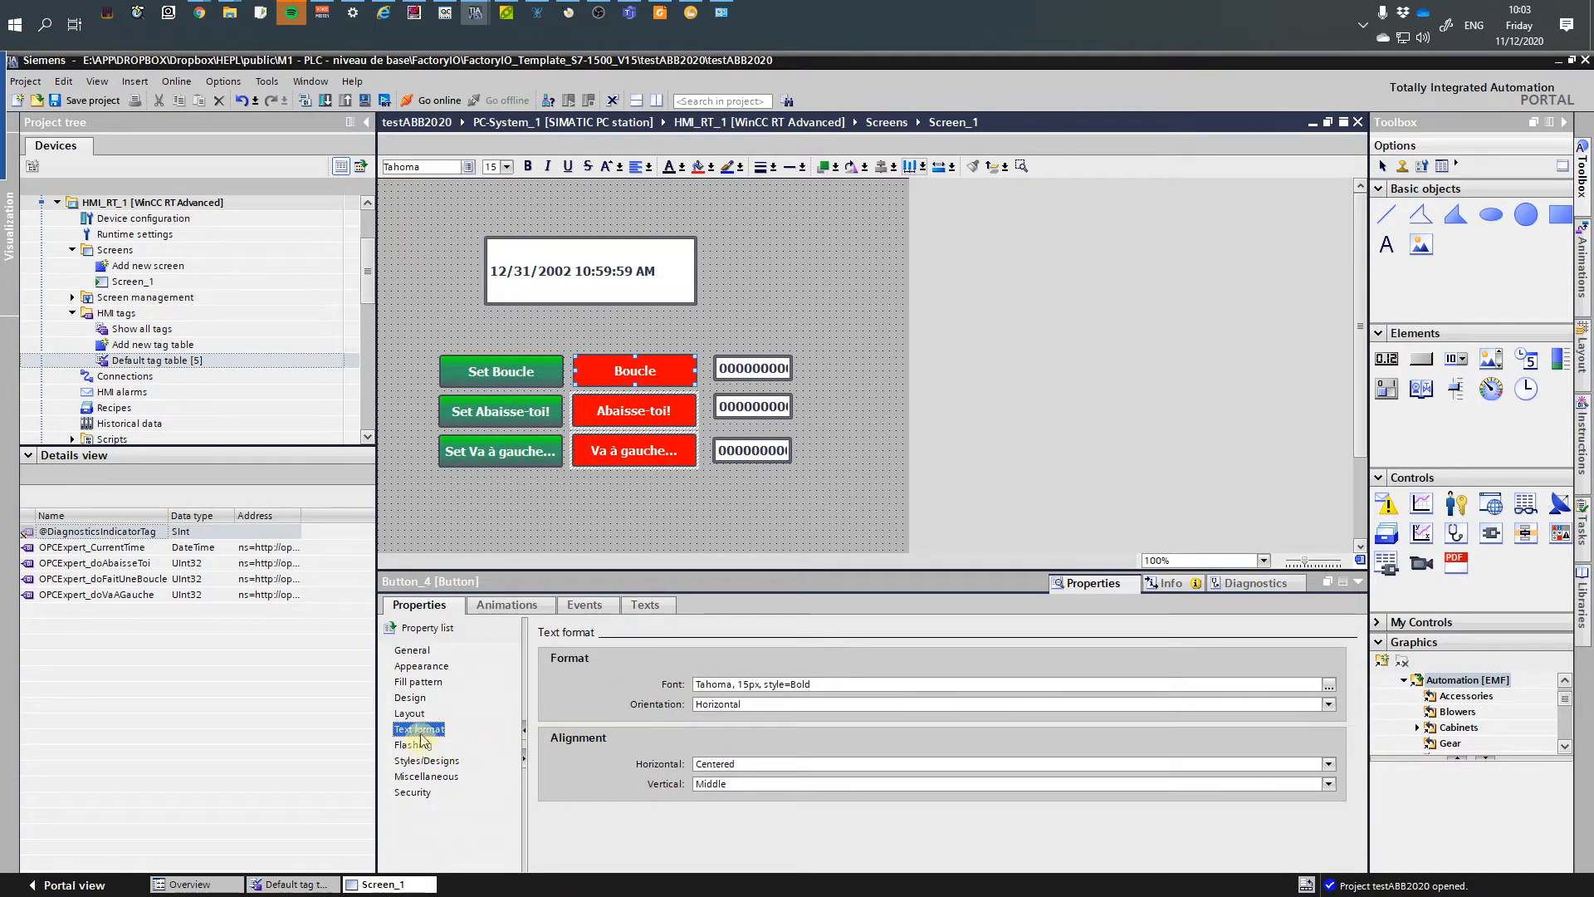
pyautogui.click(415, 666)
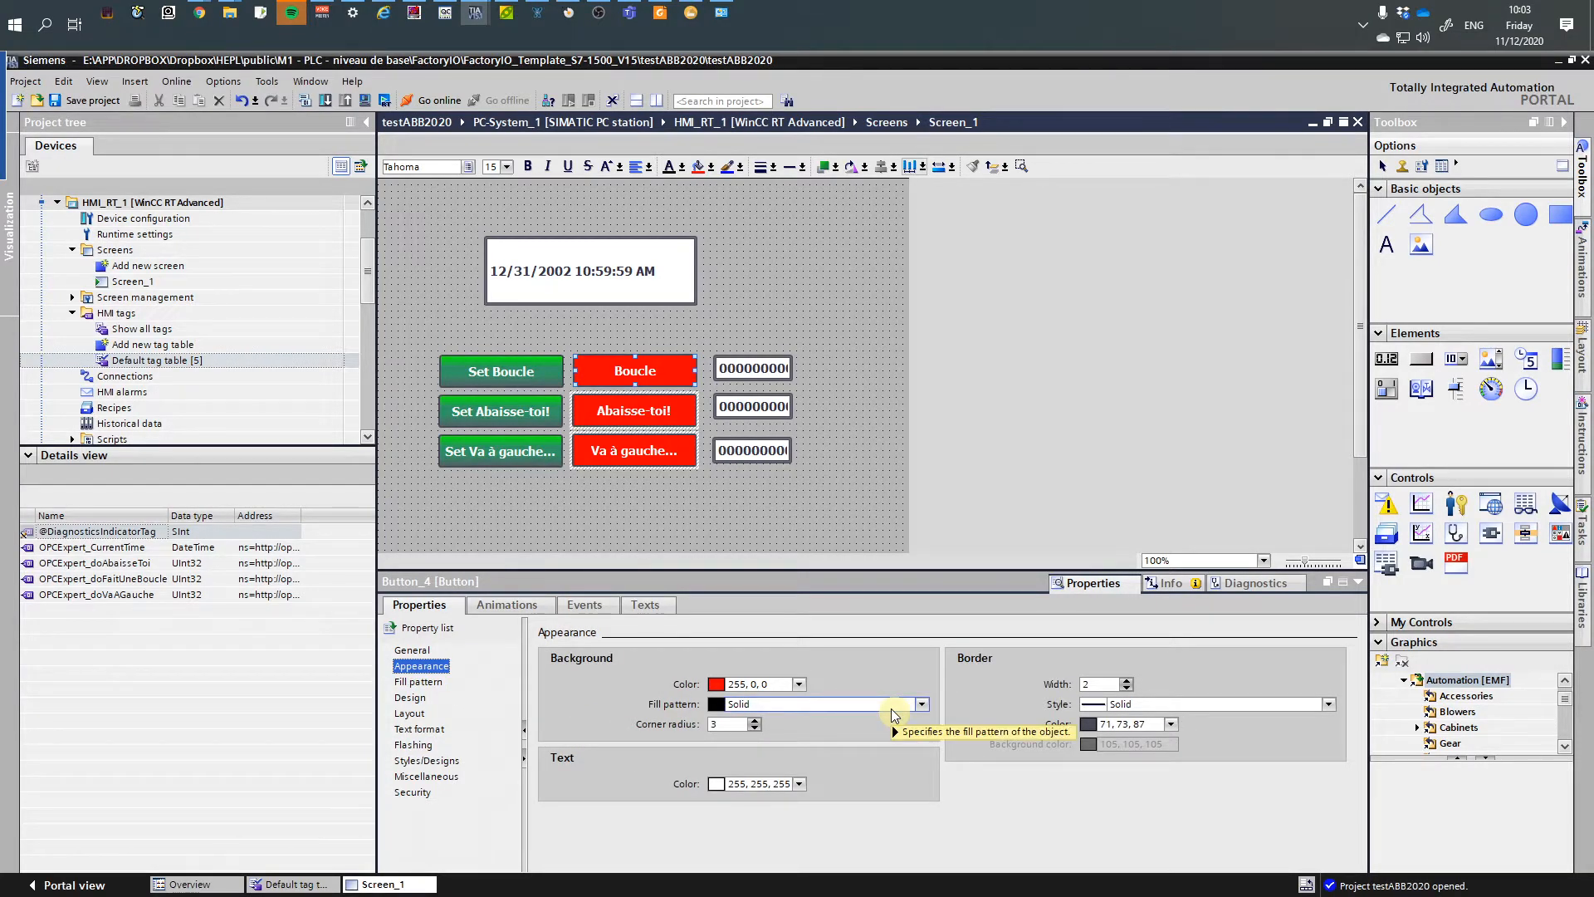
pyautogui.click(754, 728)
pyautogui.click(756, 730)
pyautogui.click(755, 730)
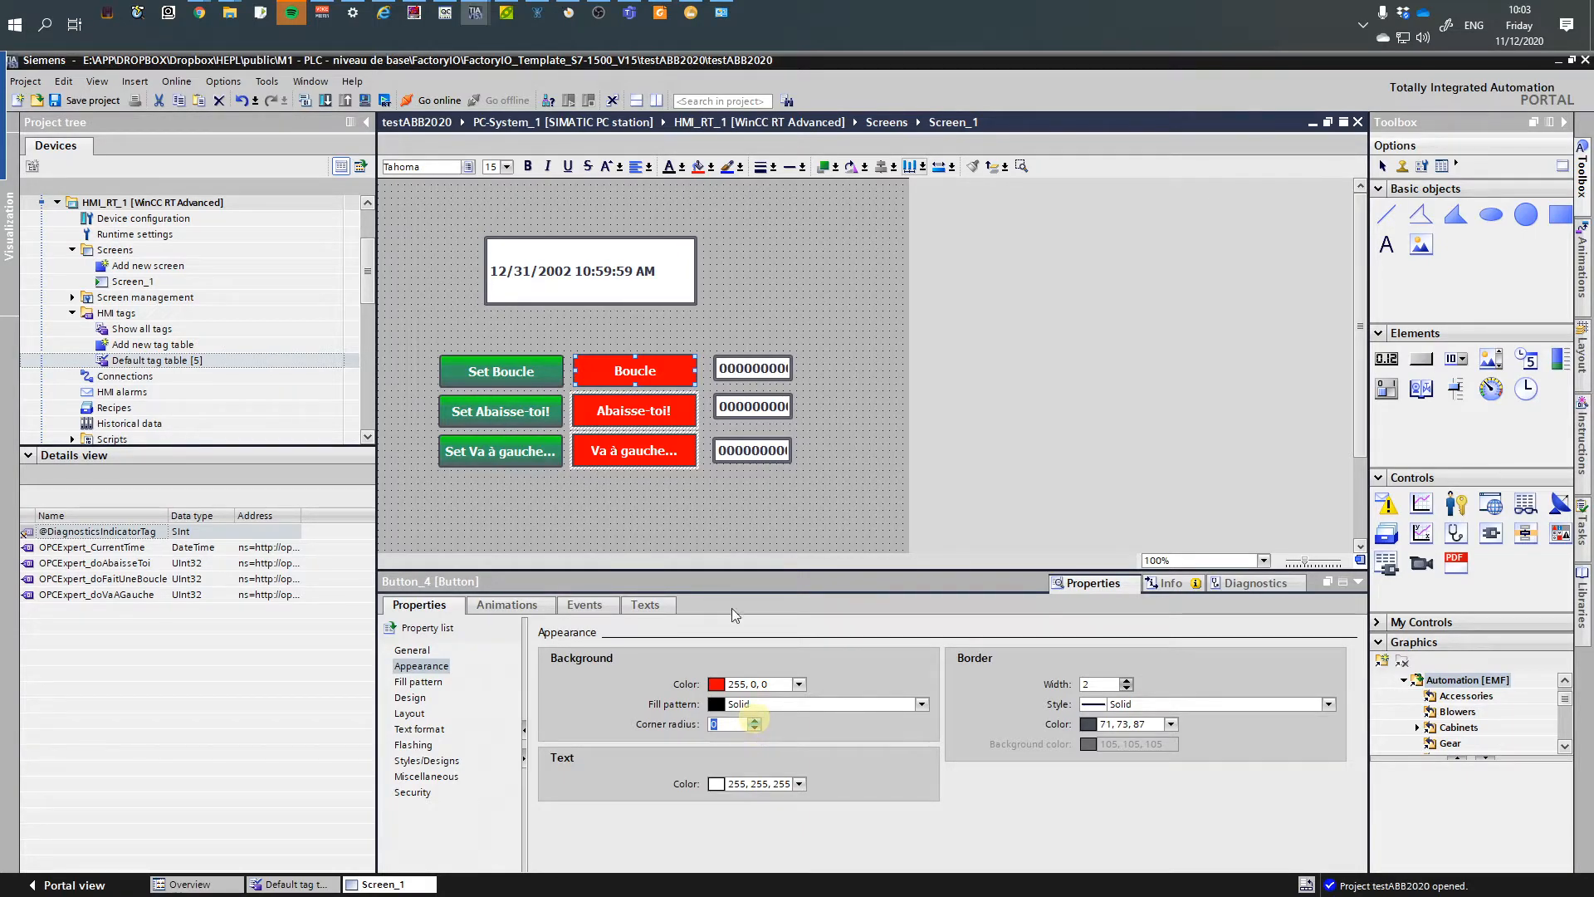
pyautogui.click(684, 492)
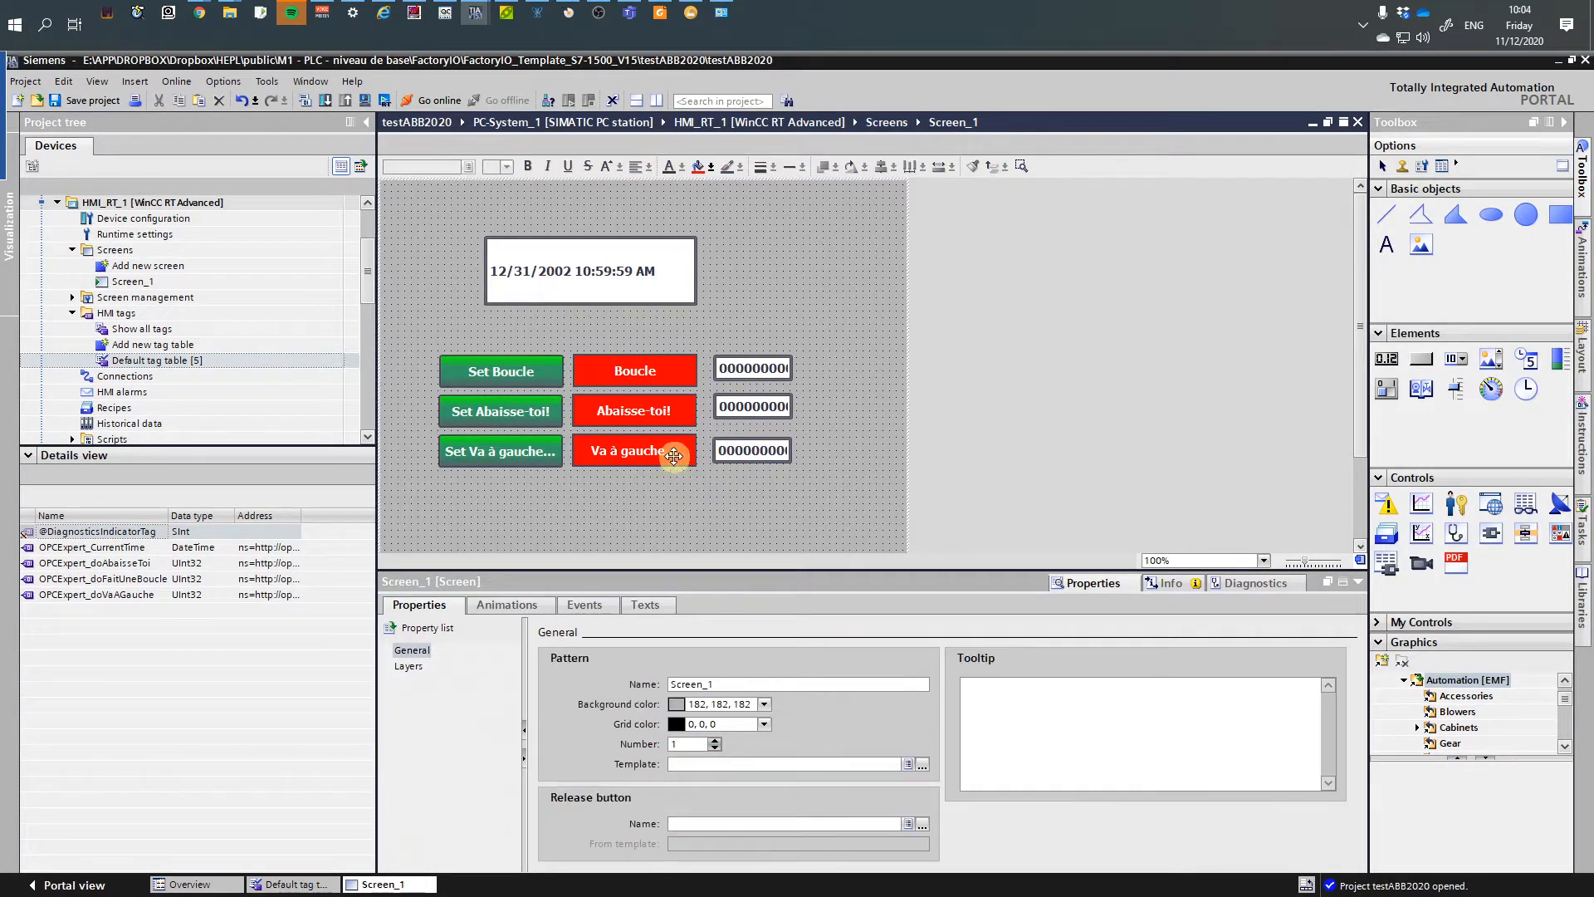
# - Set the corner radius of the red "Va à gauche..." button to 10
pyautogui.click(675, 451)
pyautogui.click(755, 722)
pyautogui.click(756, 721)
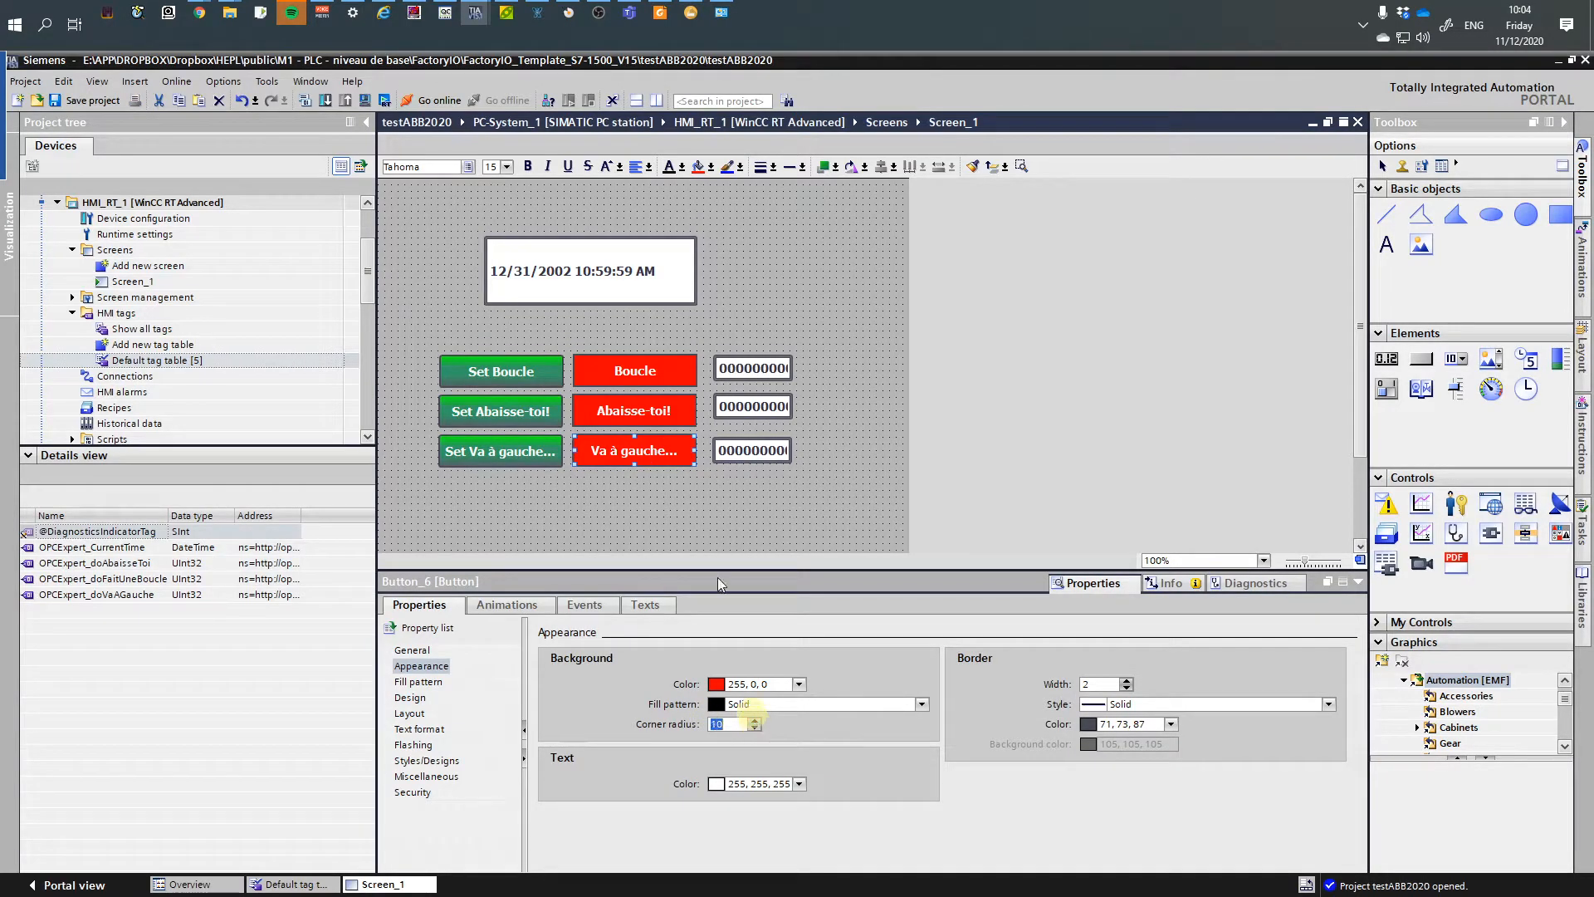
pyautogui.click(669, 538)
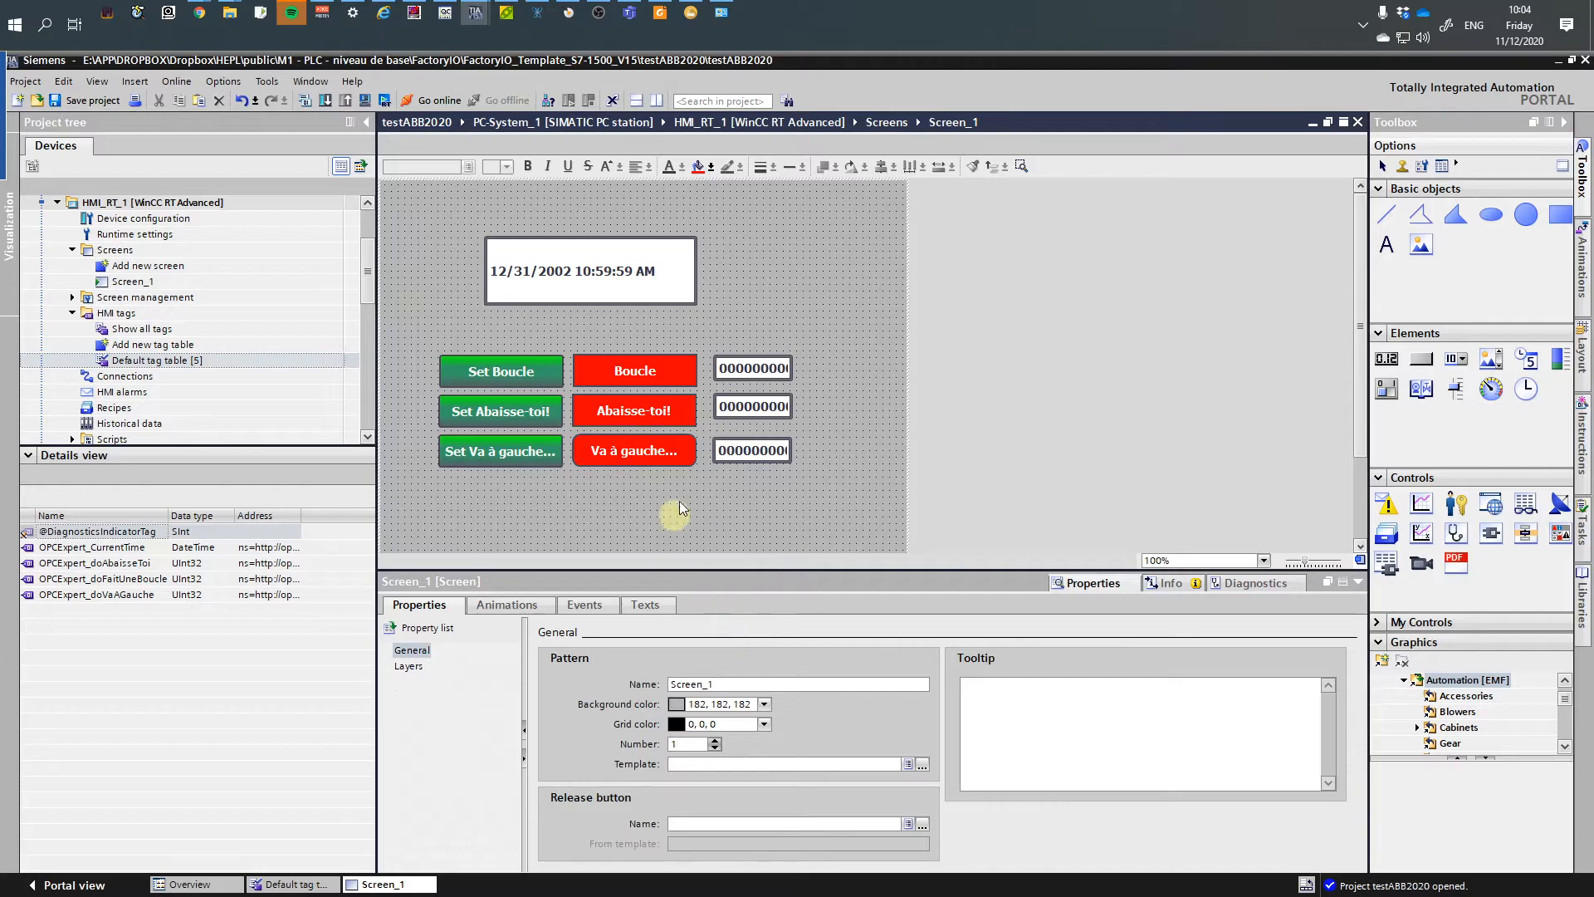
# - Set the border color of the red "Va à gauche..." button to black, 0, 0, 0
pyautogui.click(643, 449)
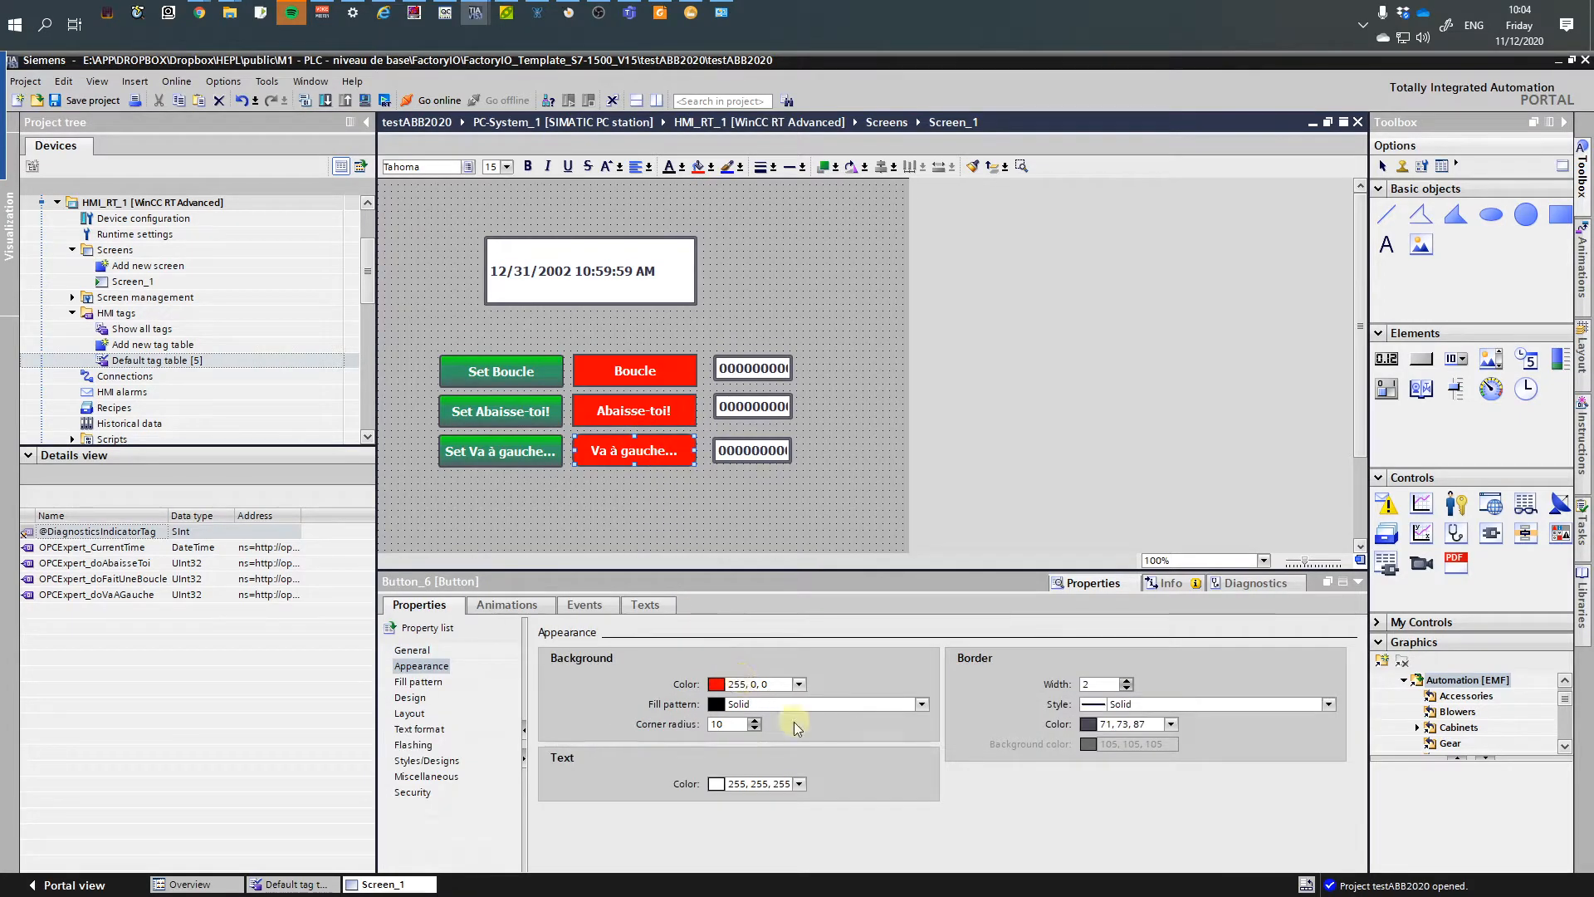
pyautogui.click(921, 704)
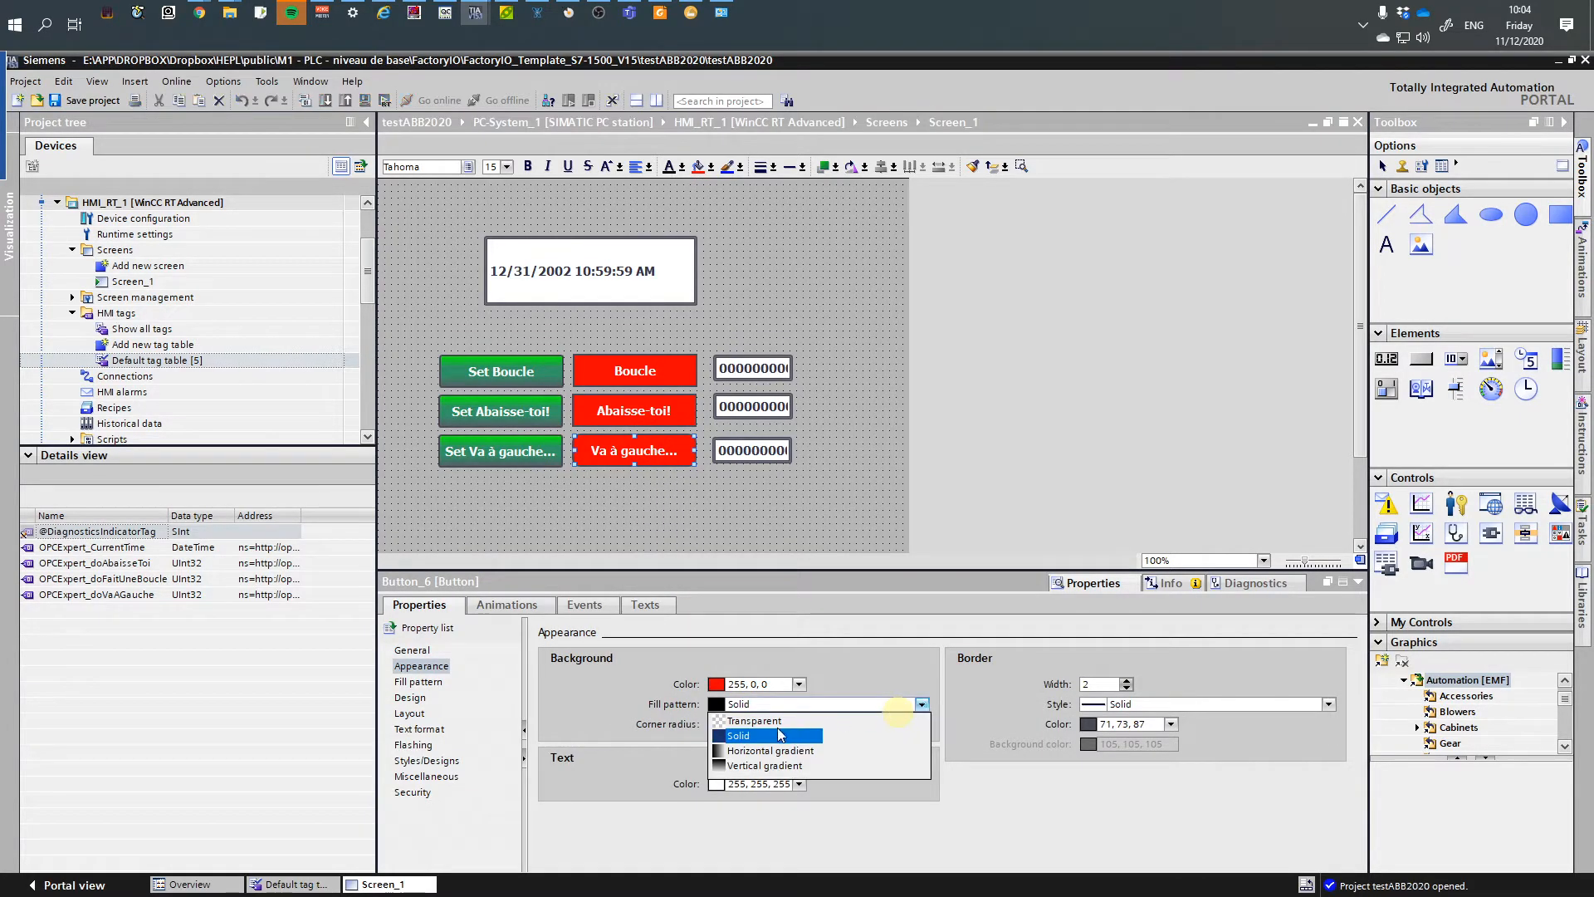
pyautogui.click(864, 661)
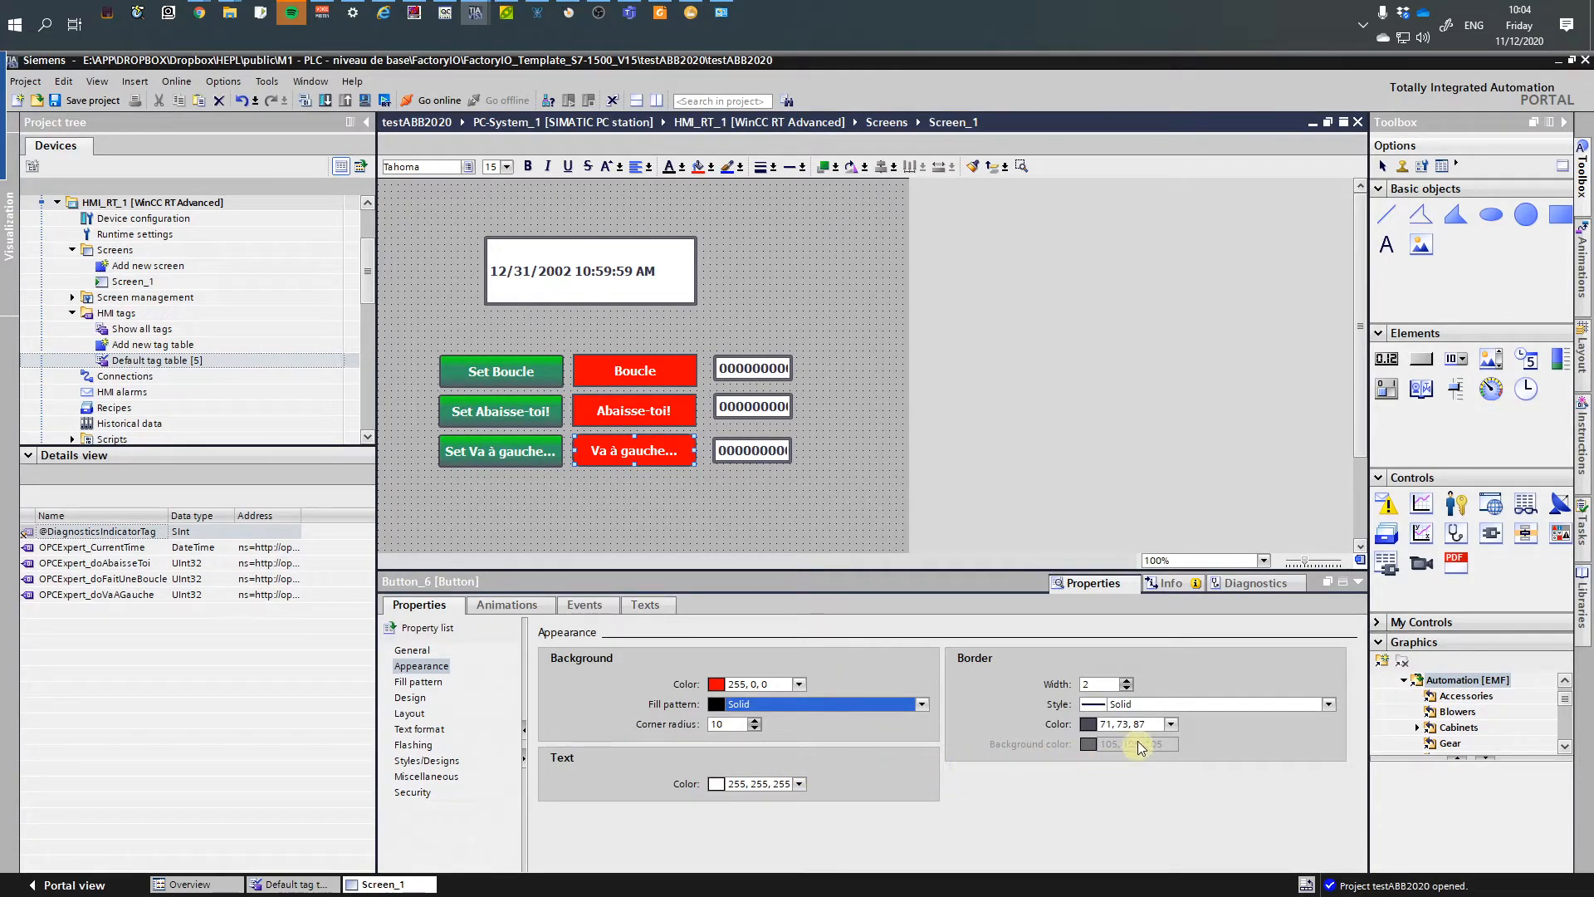
pyautogui.click(1170, 724)
pyautogui.click(1088, 743)
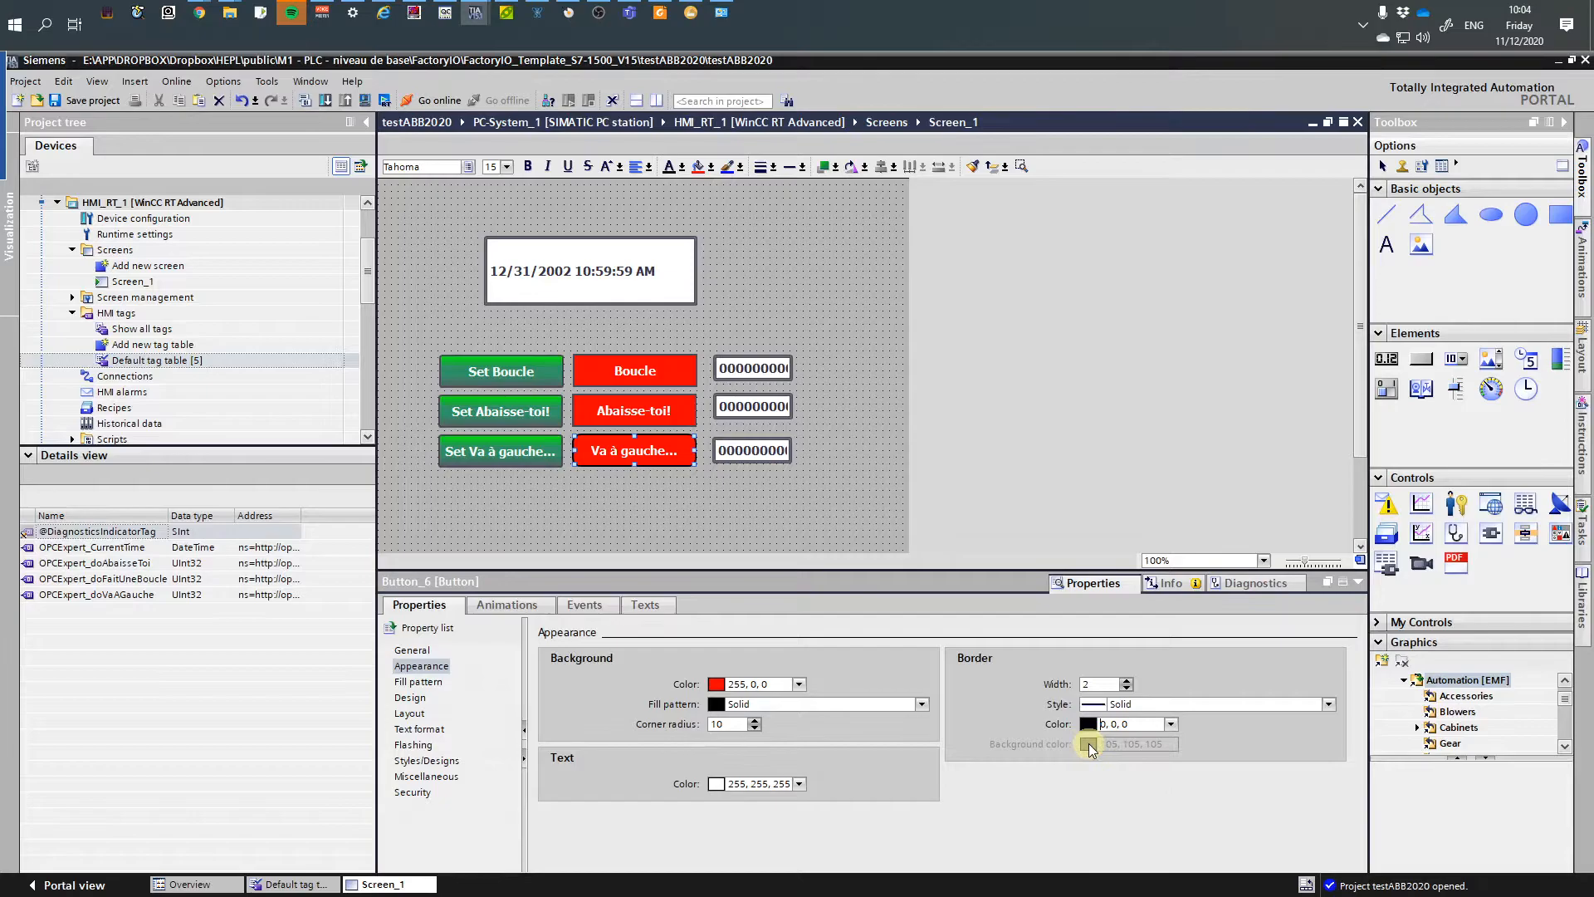
# - Give all three red buttons a black border with color 0, 0, 0 and a width of 5
pyautogui.click(727, 516)
pyautogui.click(635, 453)
pyautogui.keyDown('ctrl'); pyautogui.click(635, 415); pyautogui.keyUp('ctrl')
pyautogui.keyDown('ctrl'); pyautogui.click(624, 367); pyautogui.keyUp('ctrl')
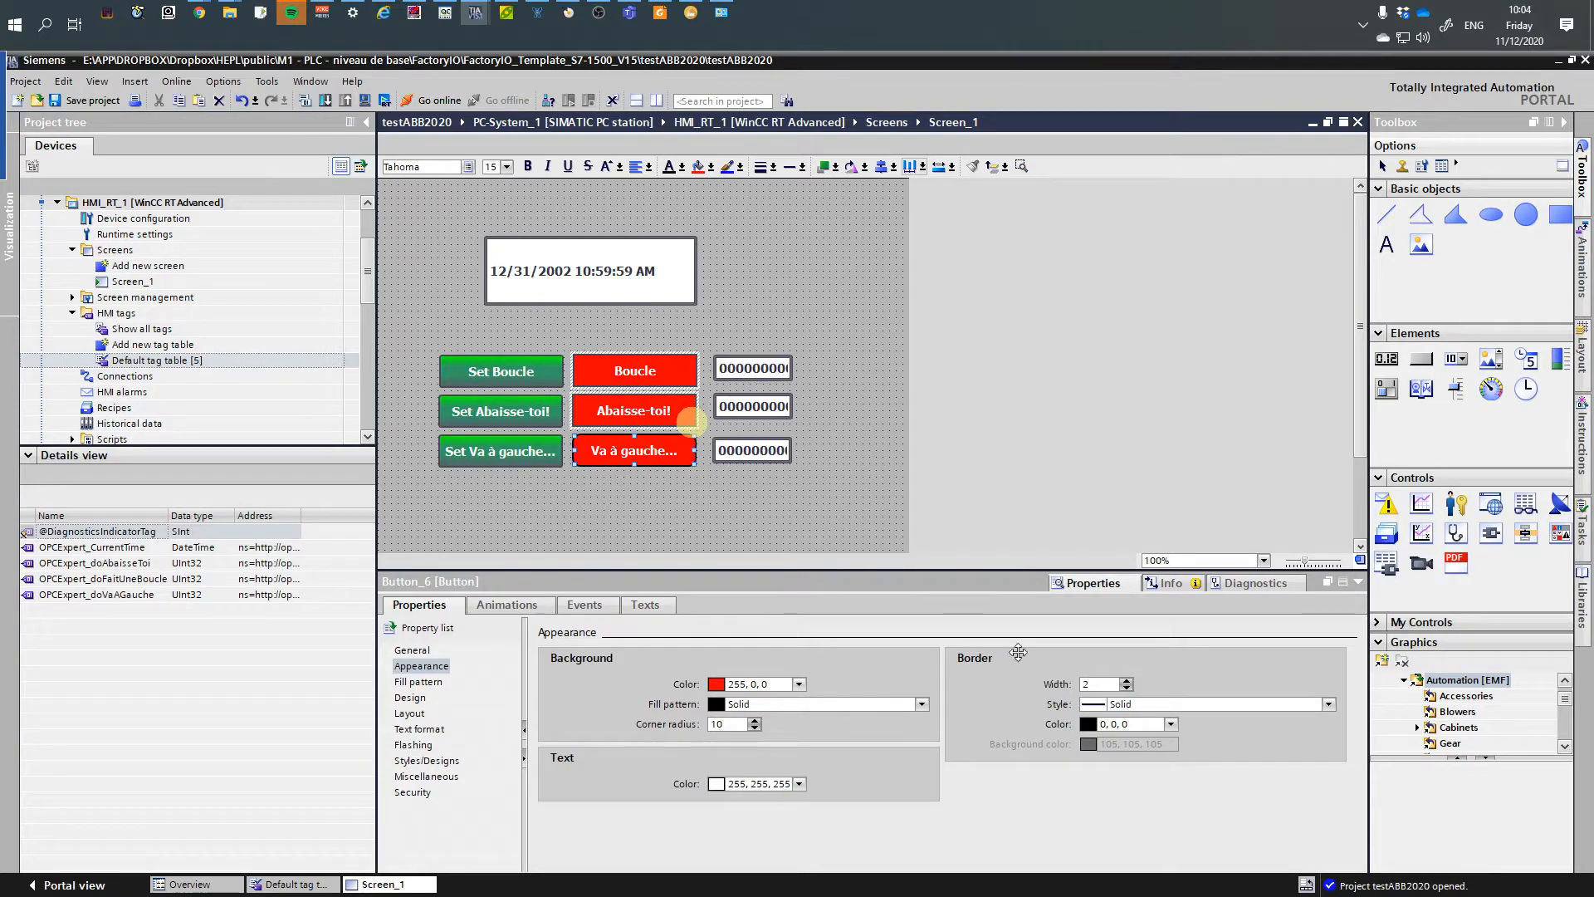
pyautogui.click(1169, 726)
pyautogui.click(1162, 725)
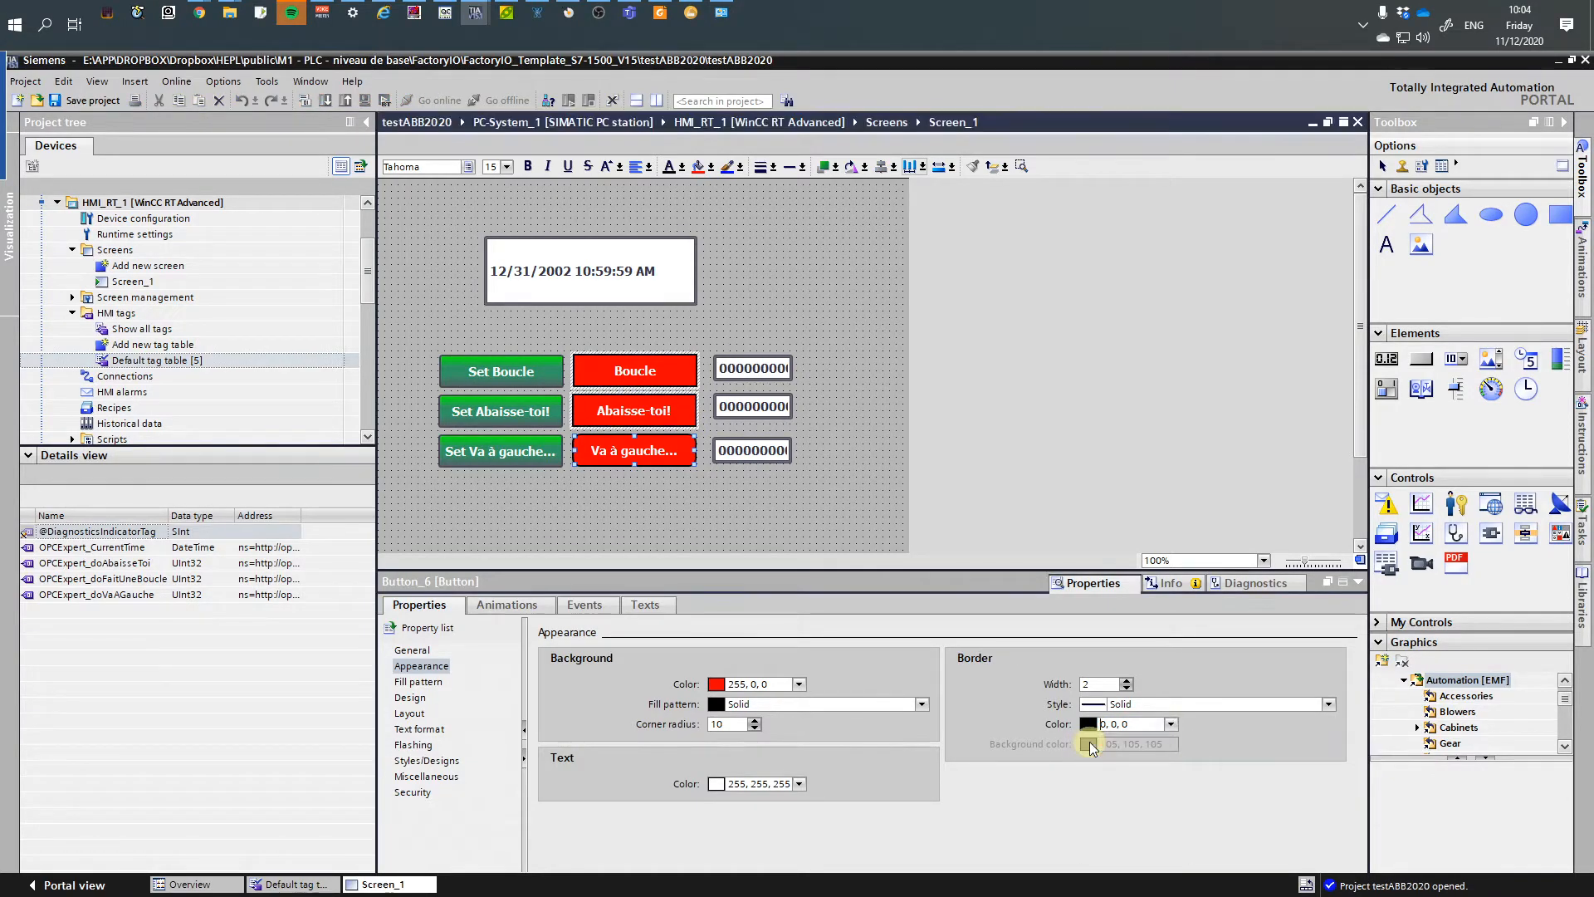
pyautogui.click(1127, 680)
pyautogui.click(1127, 680)
pyautogui.click(1127, 680)
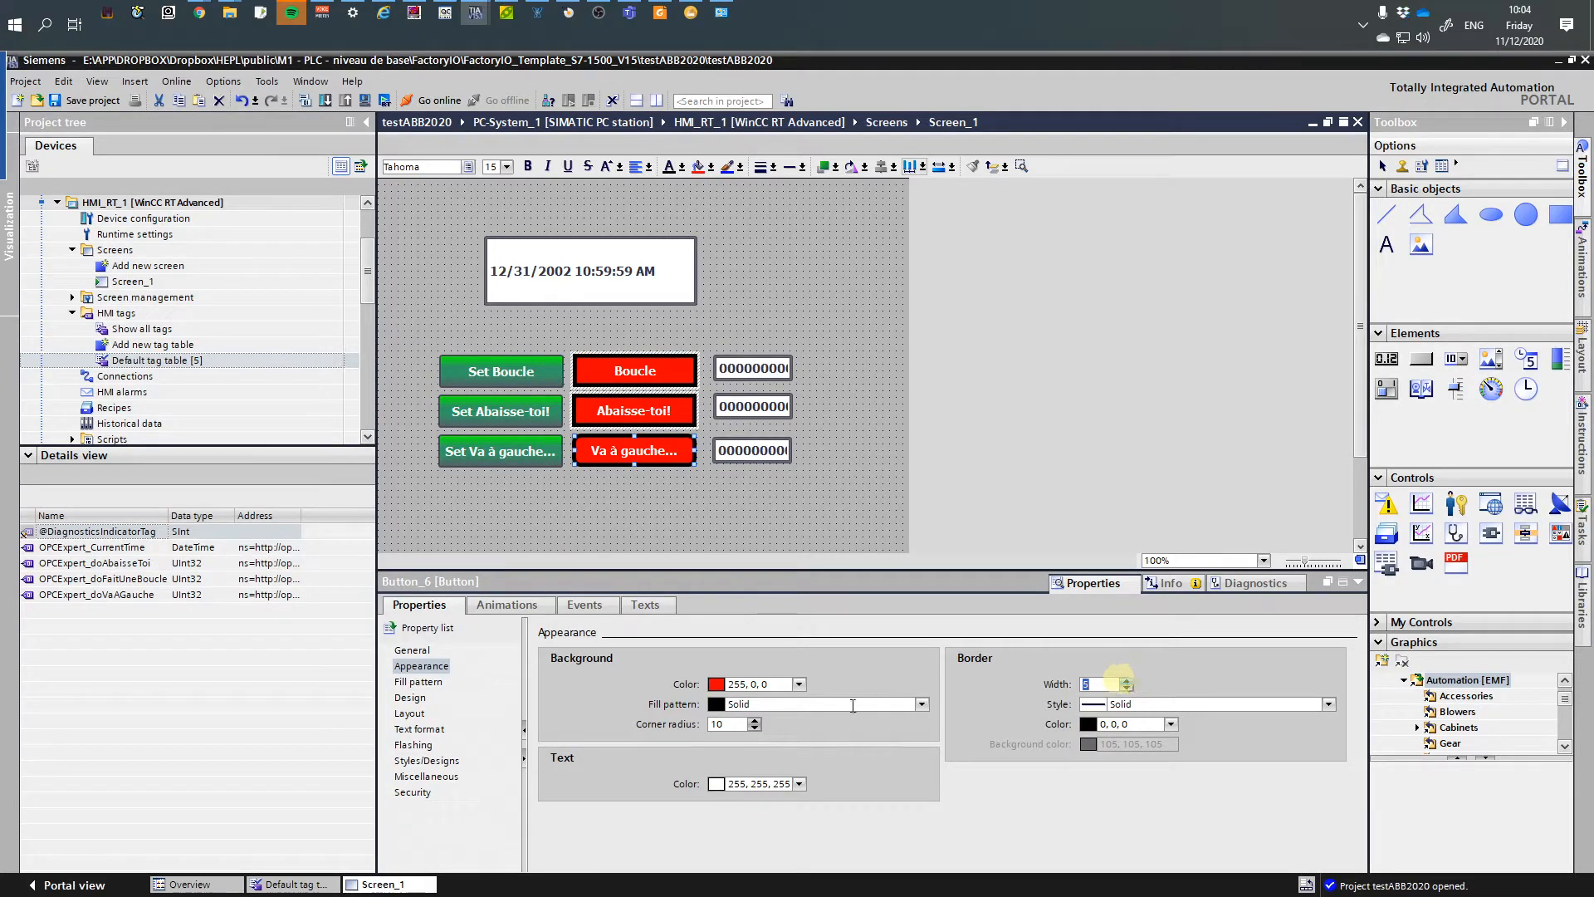
# - Set the three red buttons' corner radius to 0, border color to 51, 51, 51 and border width to 2
pyautogui.moveTo(740, 724); pyautogui.dragTo(697, 730)
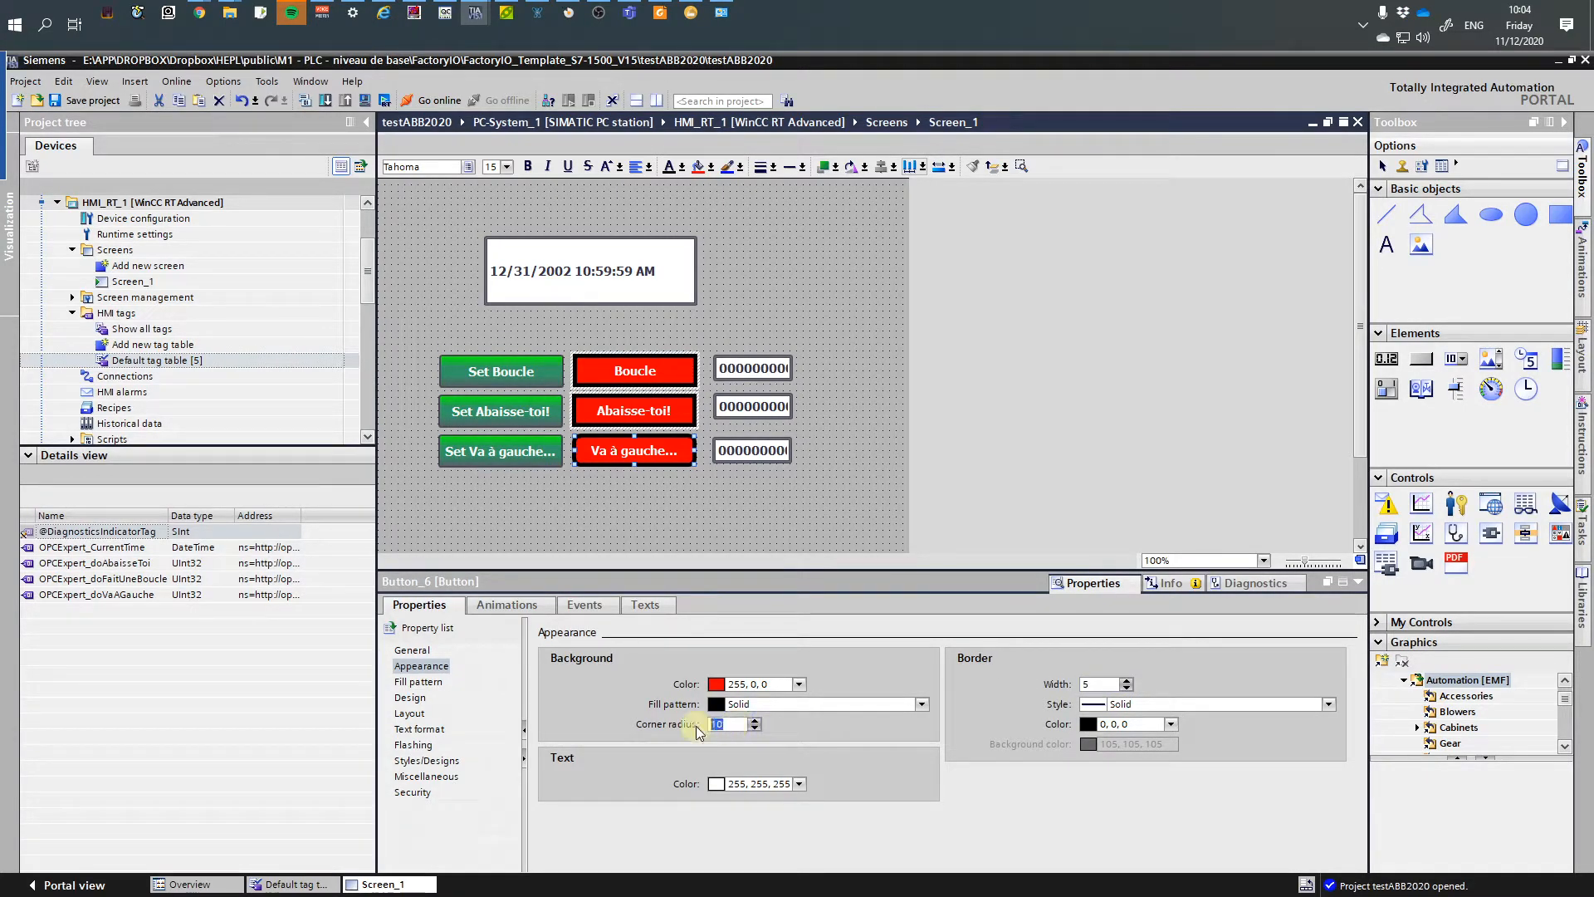
pyautogui.write('0')
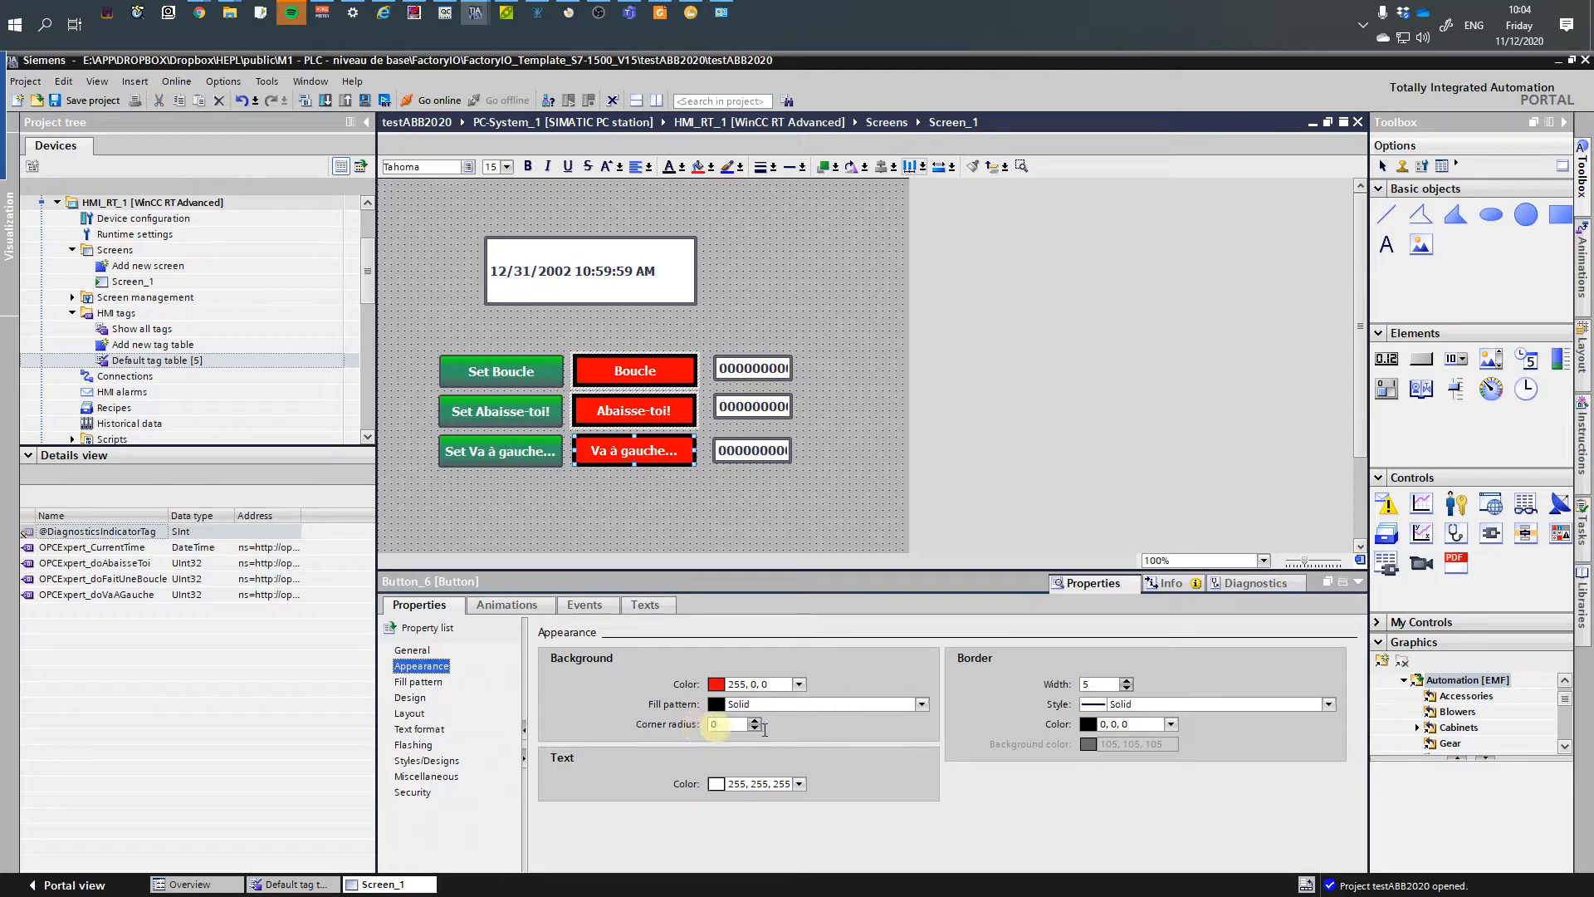
pyautogui.click(1170, 724)
pyautogui.click(1186, 748)
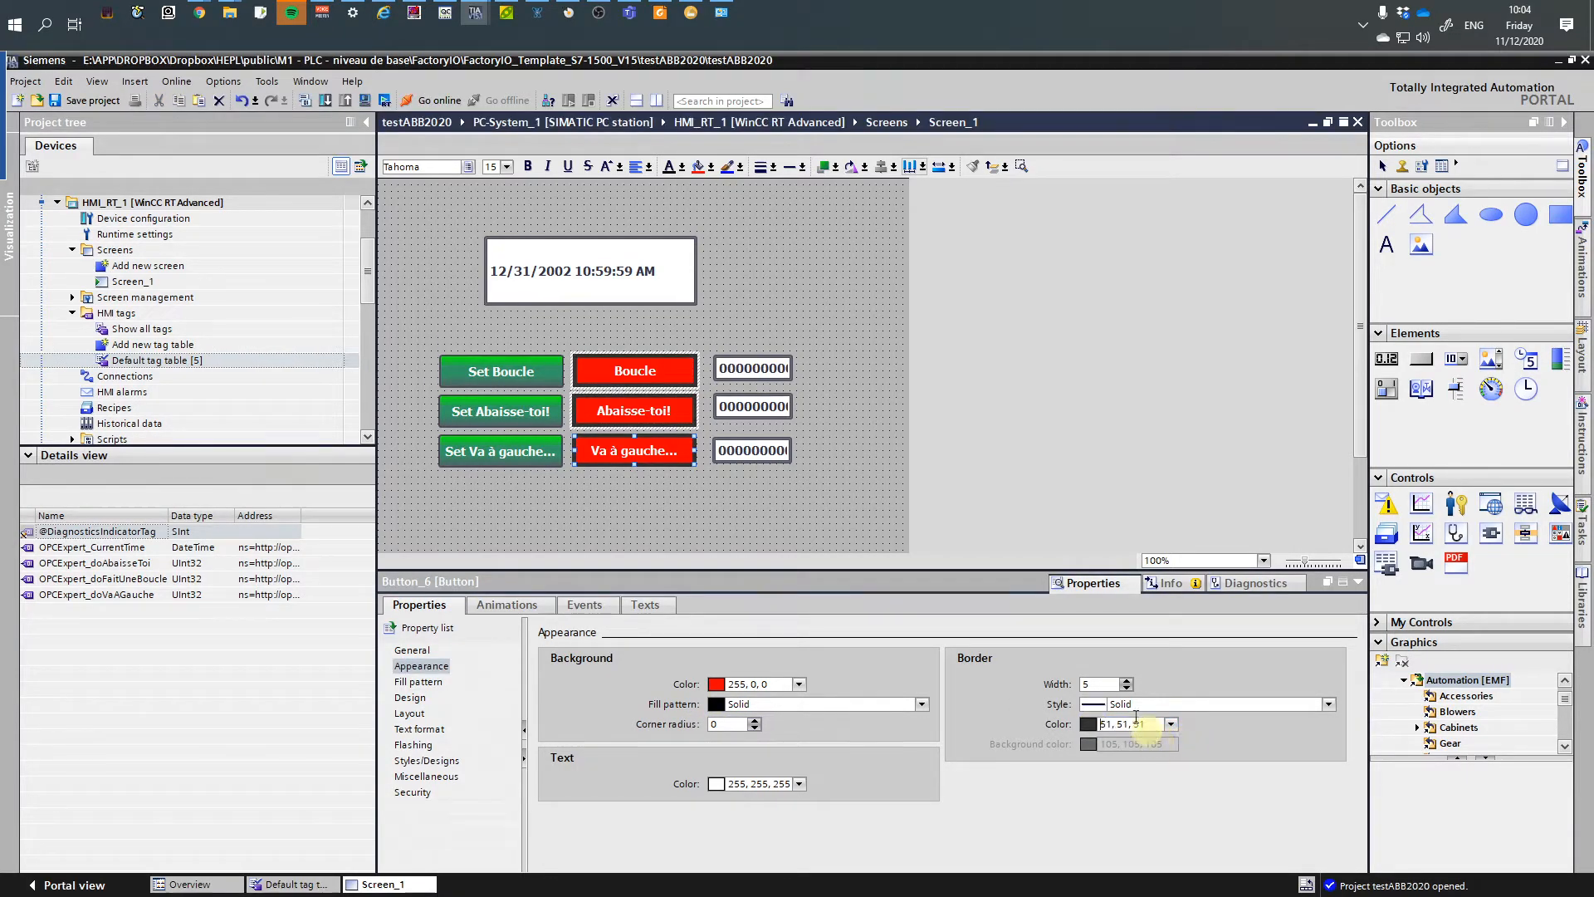
pyautogui.moveTo(1109, 684); pyautogui.dragTo(1076, 683)
pyautogui.write('2')
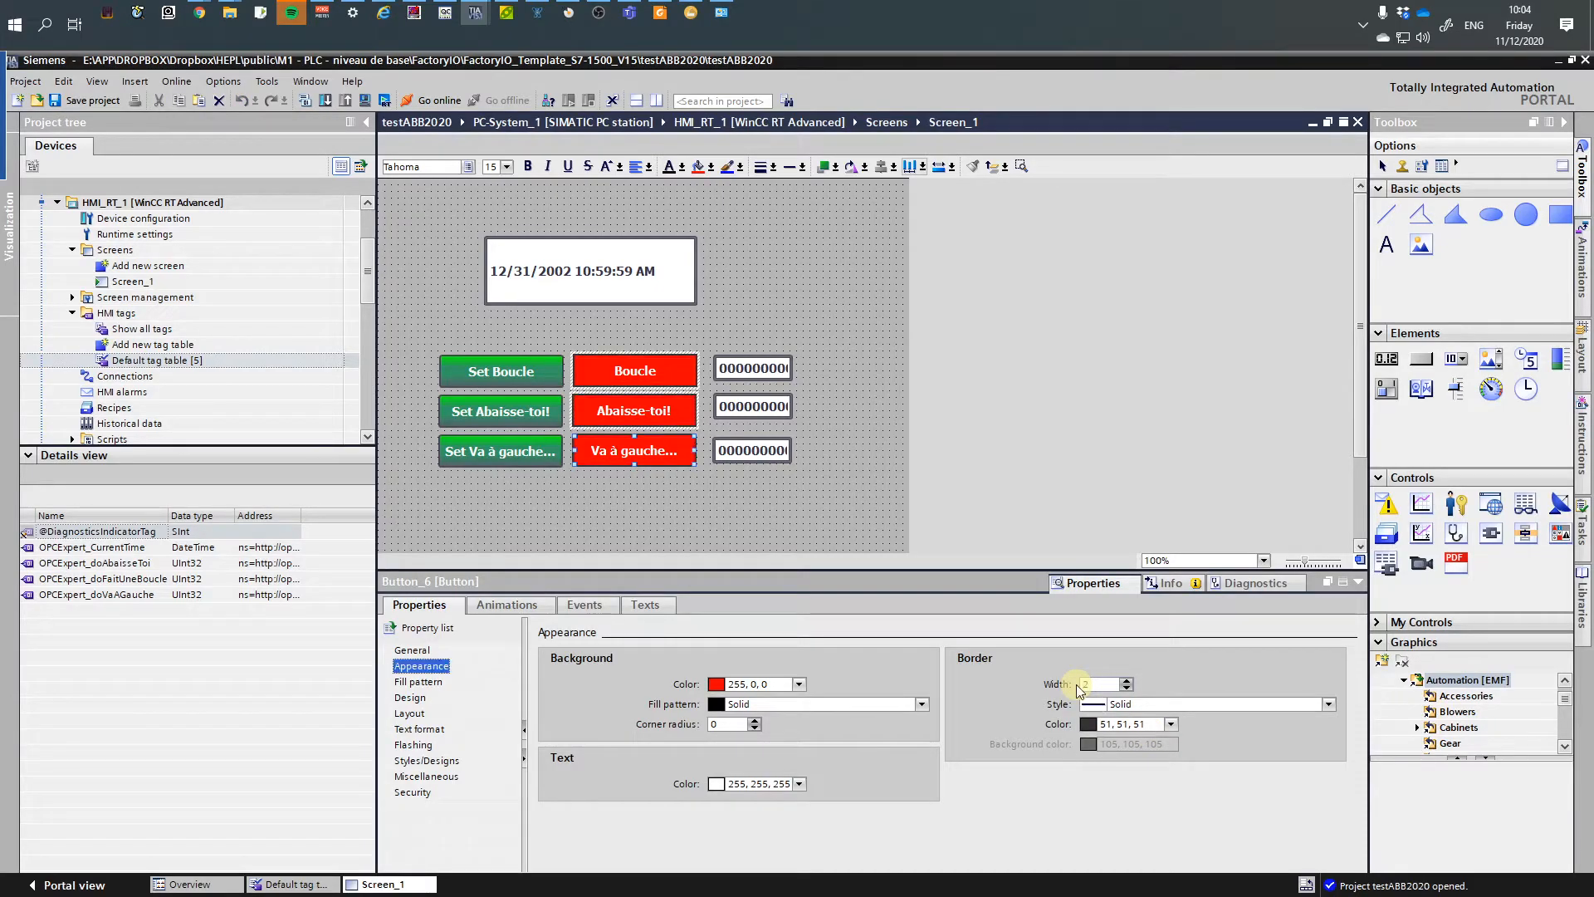
pyautogui.click(568, 497)
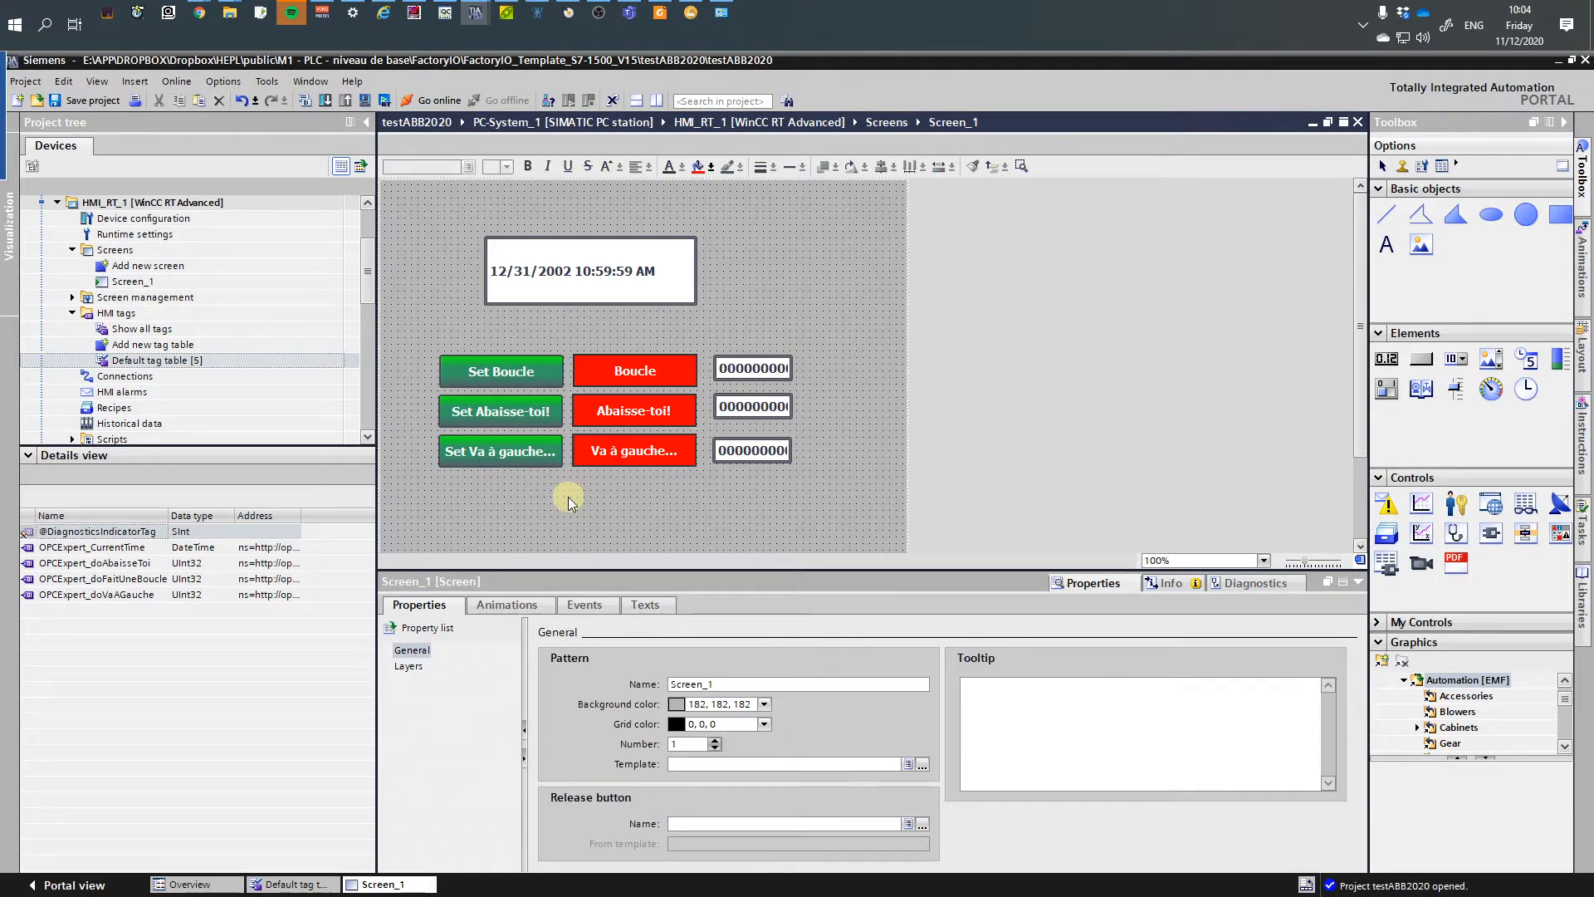
# - Copy the SetTag function from the click event of the green "Set Boucle" button
pyautogui.click(498, 371)
pyautogui.doubleClick(492, 372)
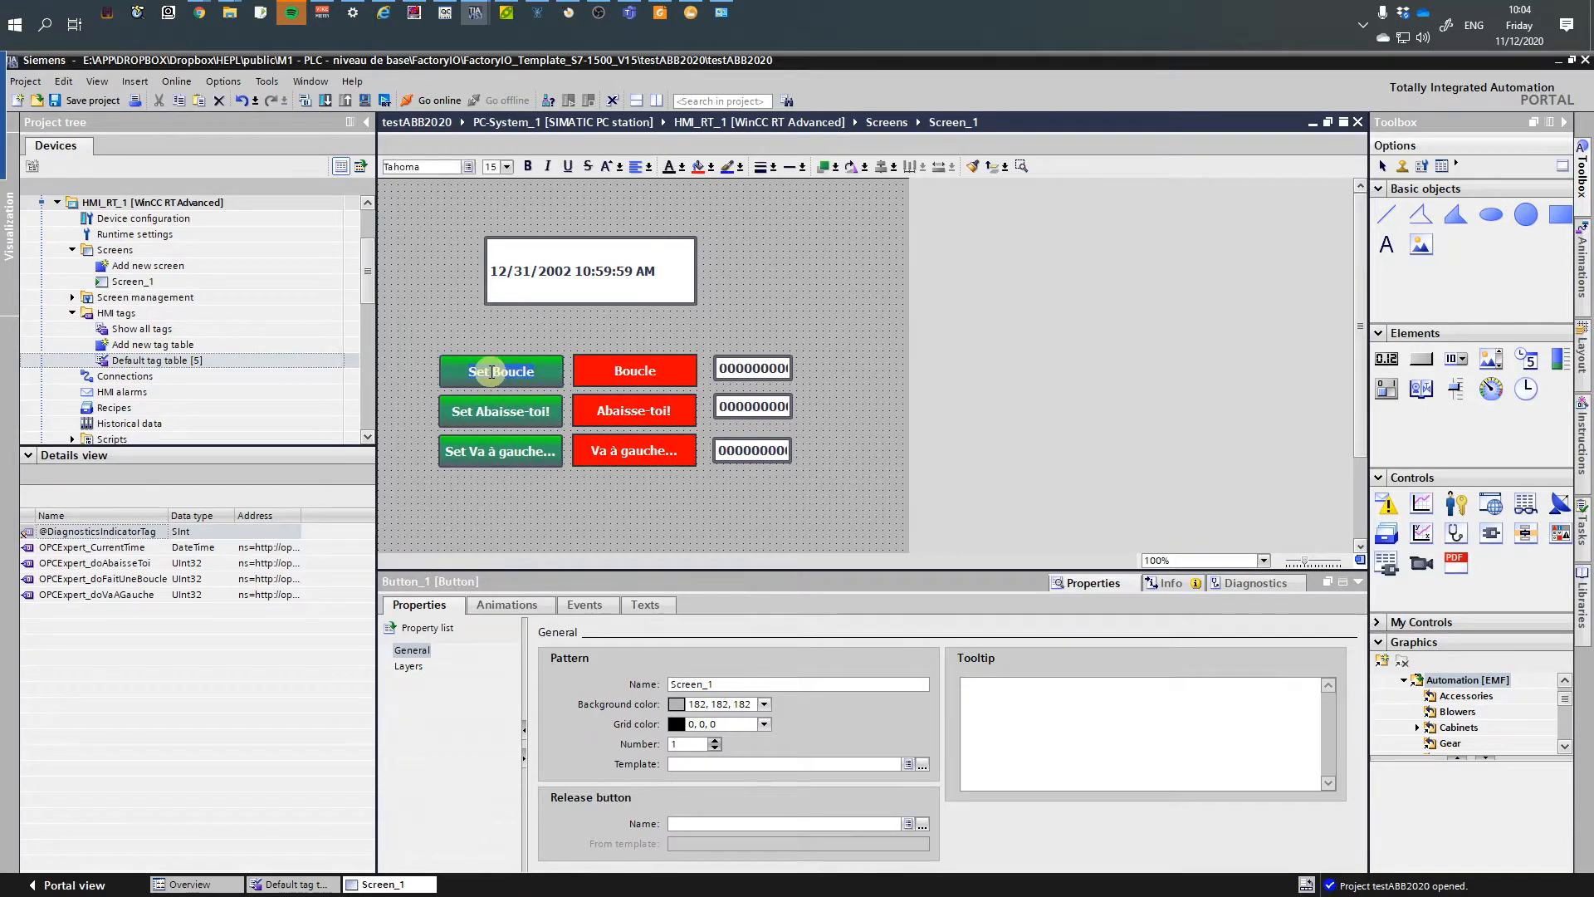
pyautogui.click(572, 609)
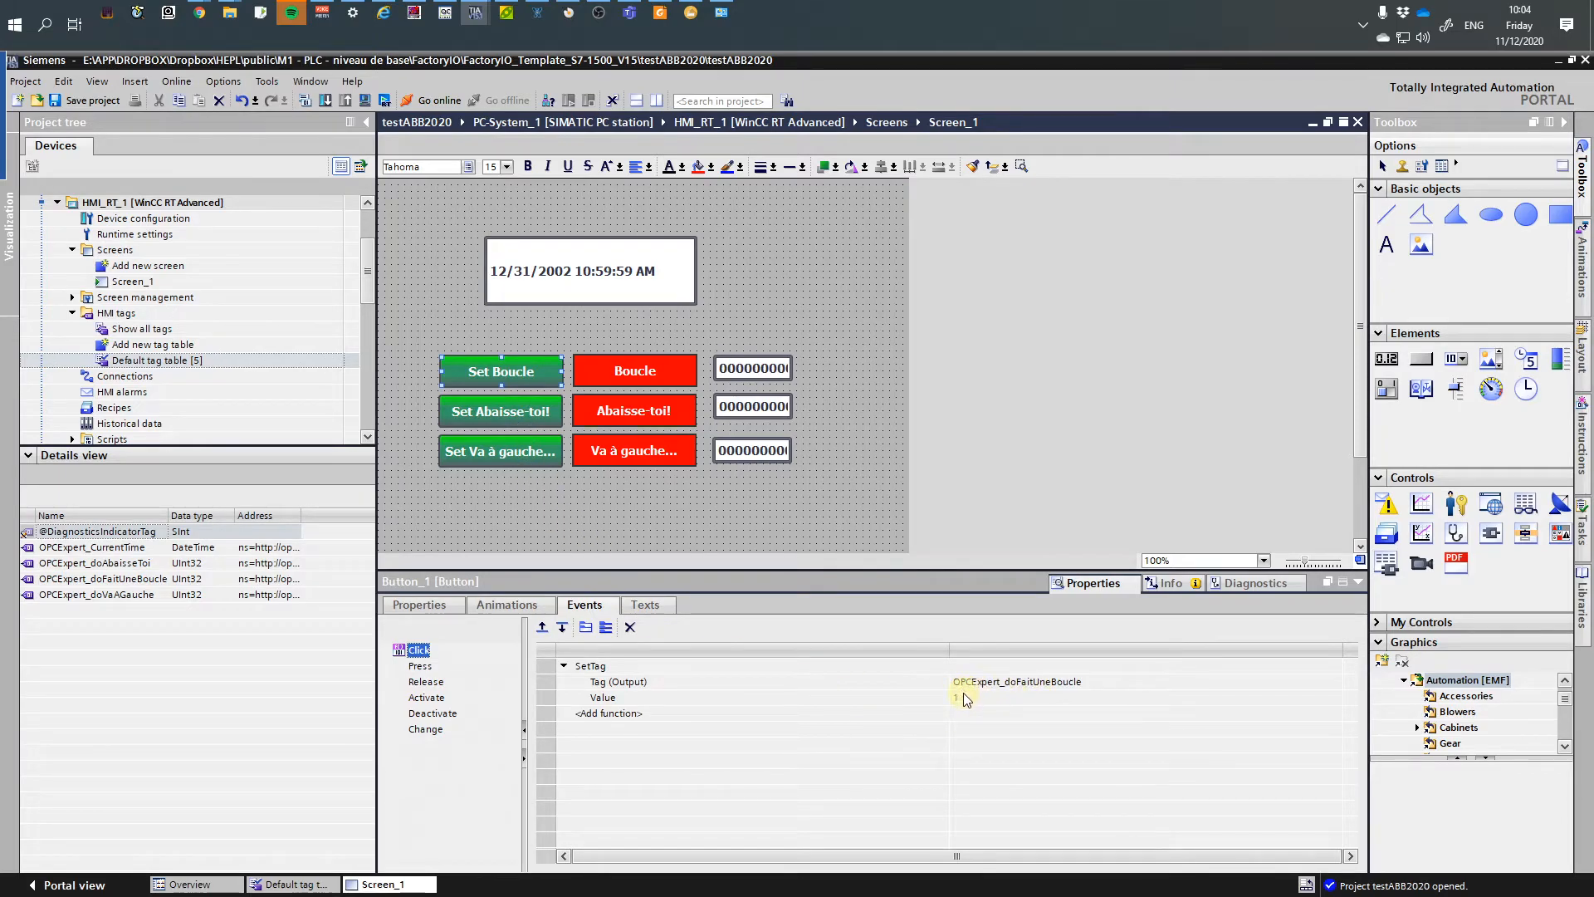
pyautogui.rightClick(591, 668)
pyautogui.click(620, 691)
# - Set the SetTag value to 0 in the click event of the red "Boucle" button
pyautogui.click(643, 371)
pyautogui.doubleClick(644, 370)
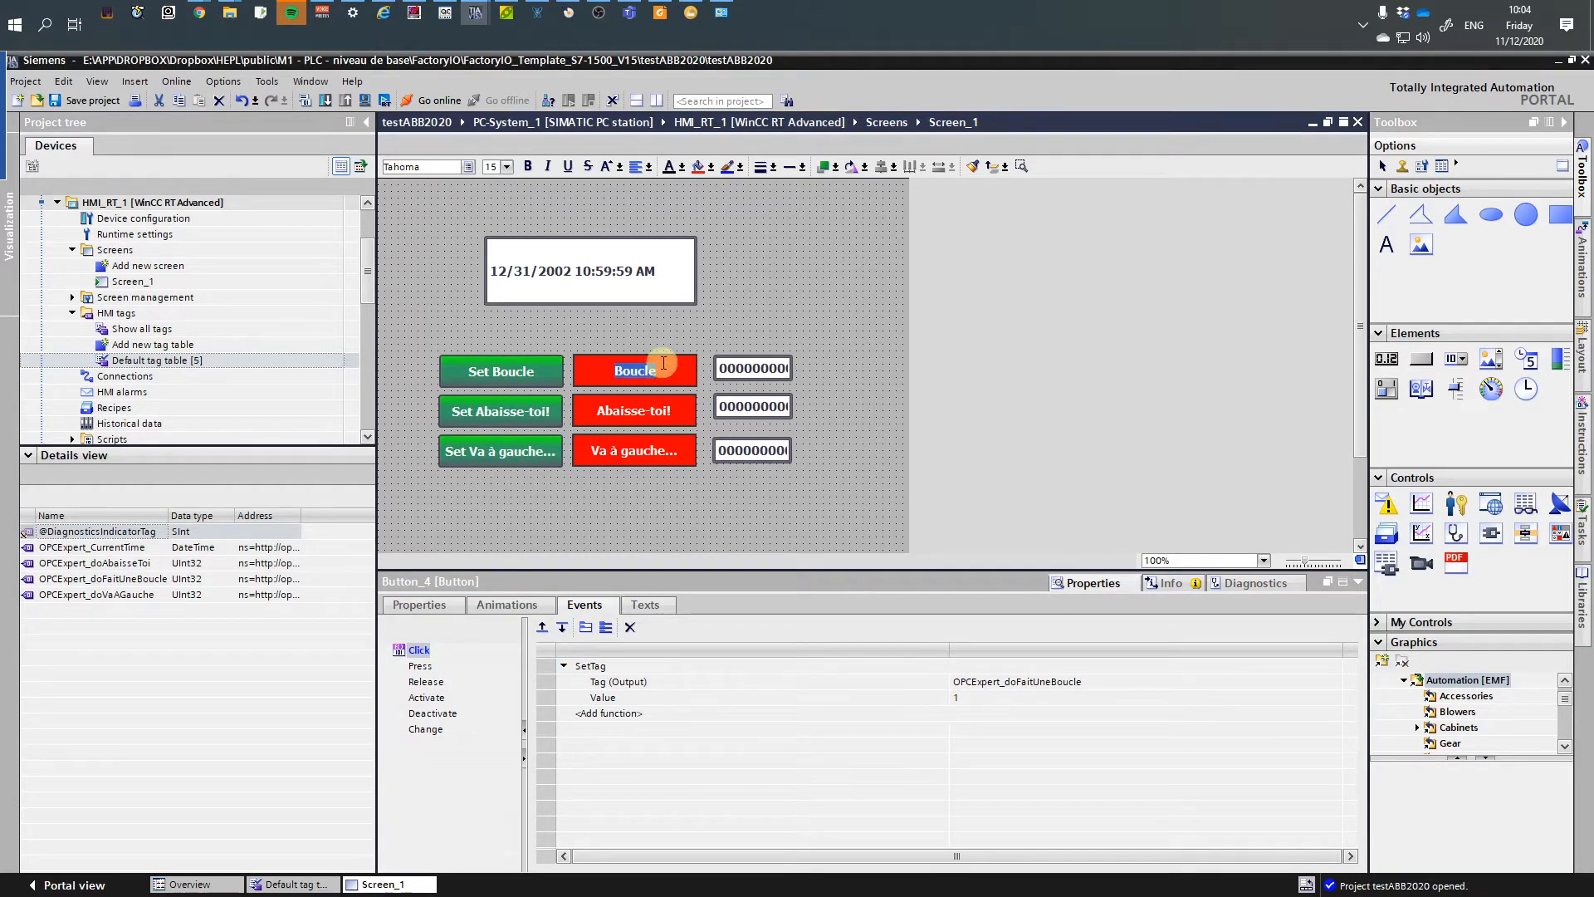
pyautogui.click(704, 351)
pyautogui.click(683, 363)
pyautogui.click(973, 697)
pyautogui.click(961, 698)
pyautogui.write('0')
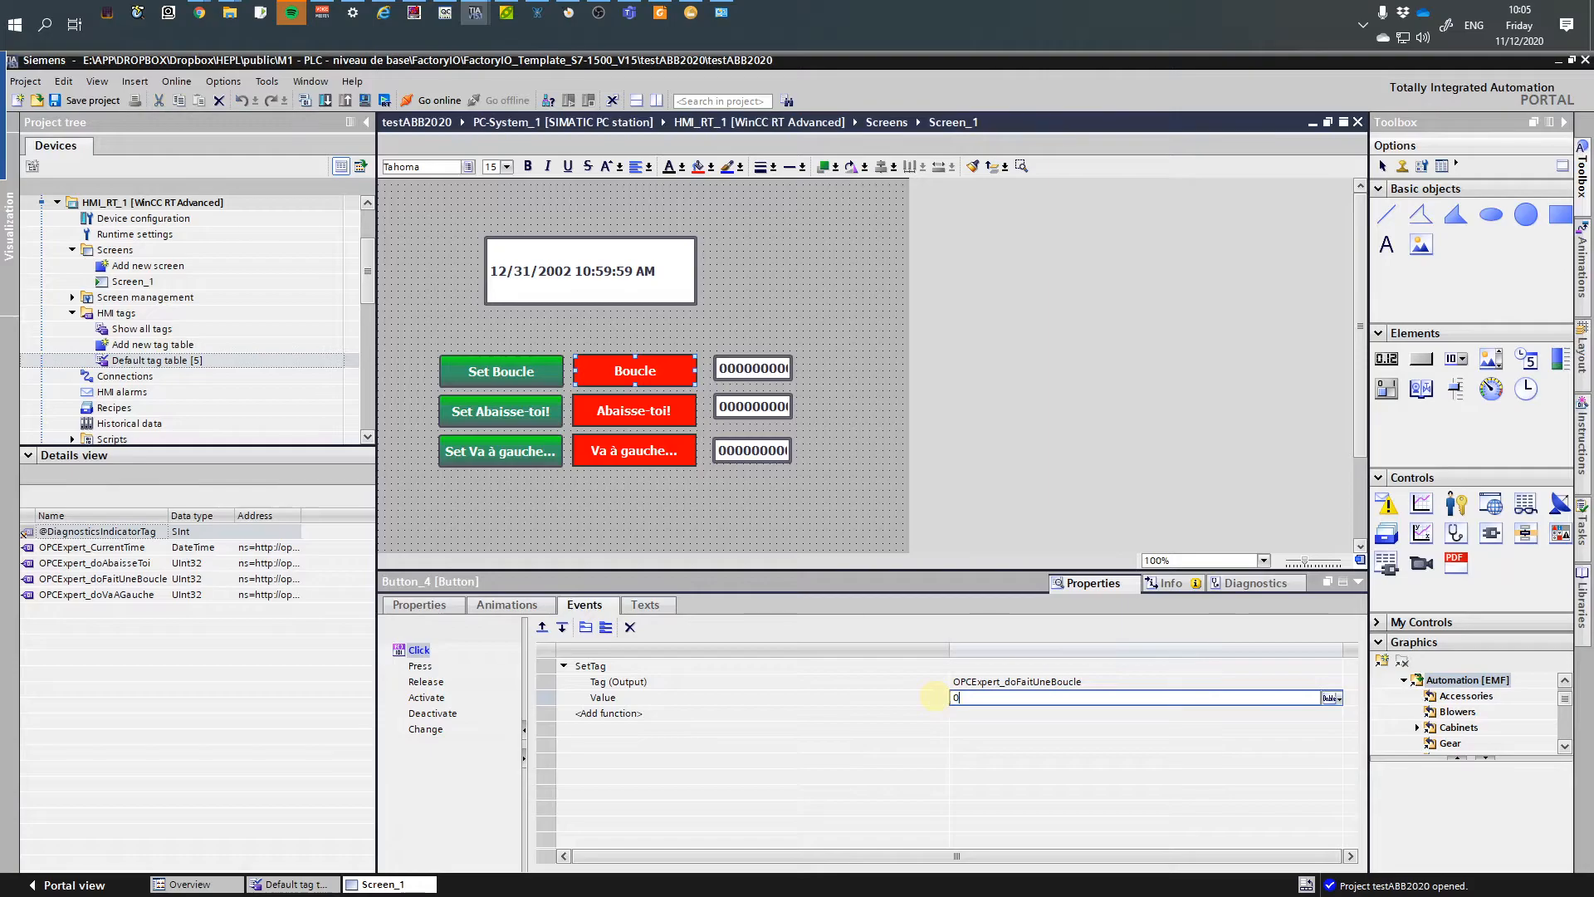
pyautogui.press('Return')
# - Paste the copied SetTag function into the click event of the green "Set Abaisse-toi!" button
pyautogui.click(504, 413)
pyautogui.click(616, 413)
pyautogui.click(521, 412)
pyautogui.click(609, 666)
pyautogui.click(625, 669)
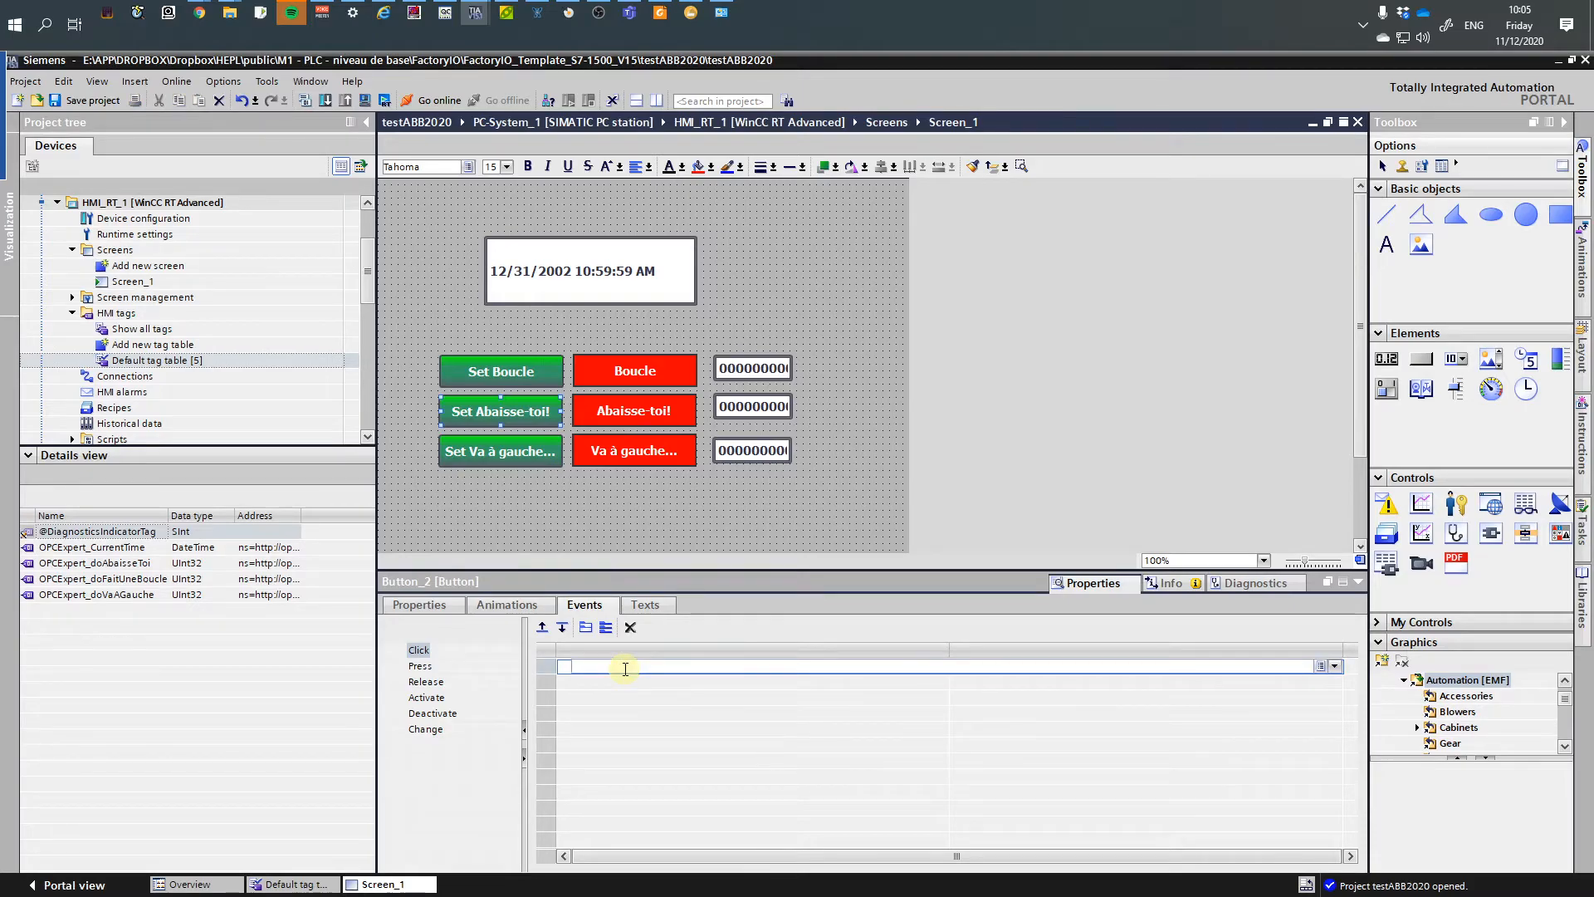
pyautogui.click(586, 673)
pyautogui.rightClick(586, 672)
pyautogui.click(601, 704)
# - Change the output tag of the "Set Abaisse-toi!" button's SetTag function to OPCExpert_doAbaisseToi
pyautogui.click(1040, 684)
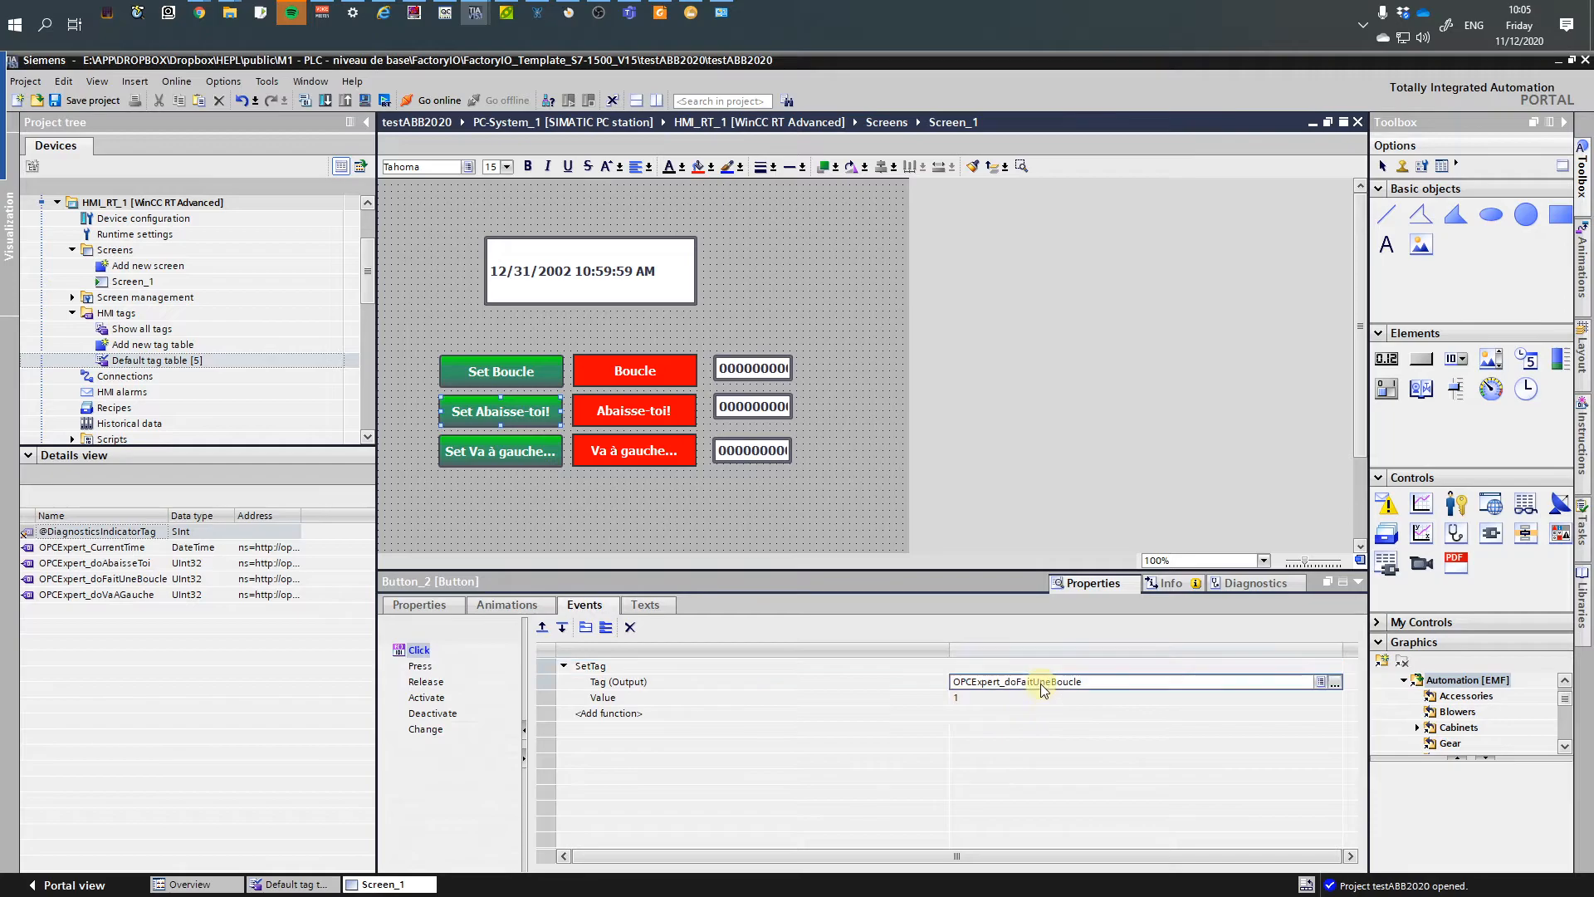
pyautogui.click(1323, 684)
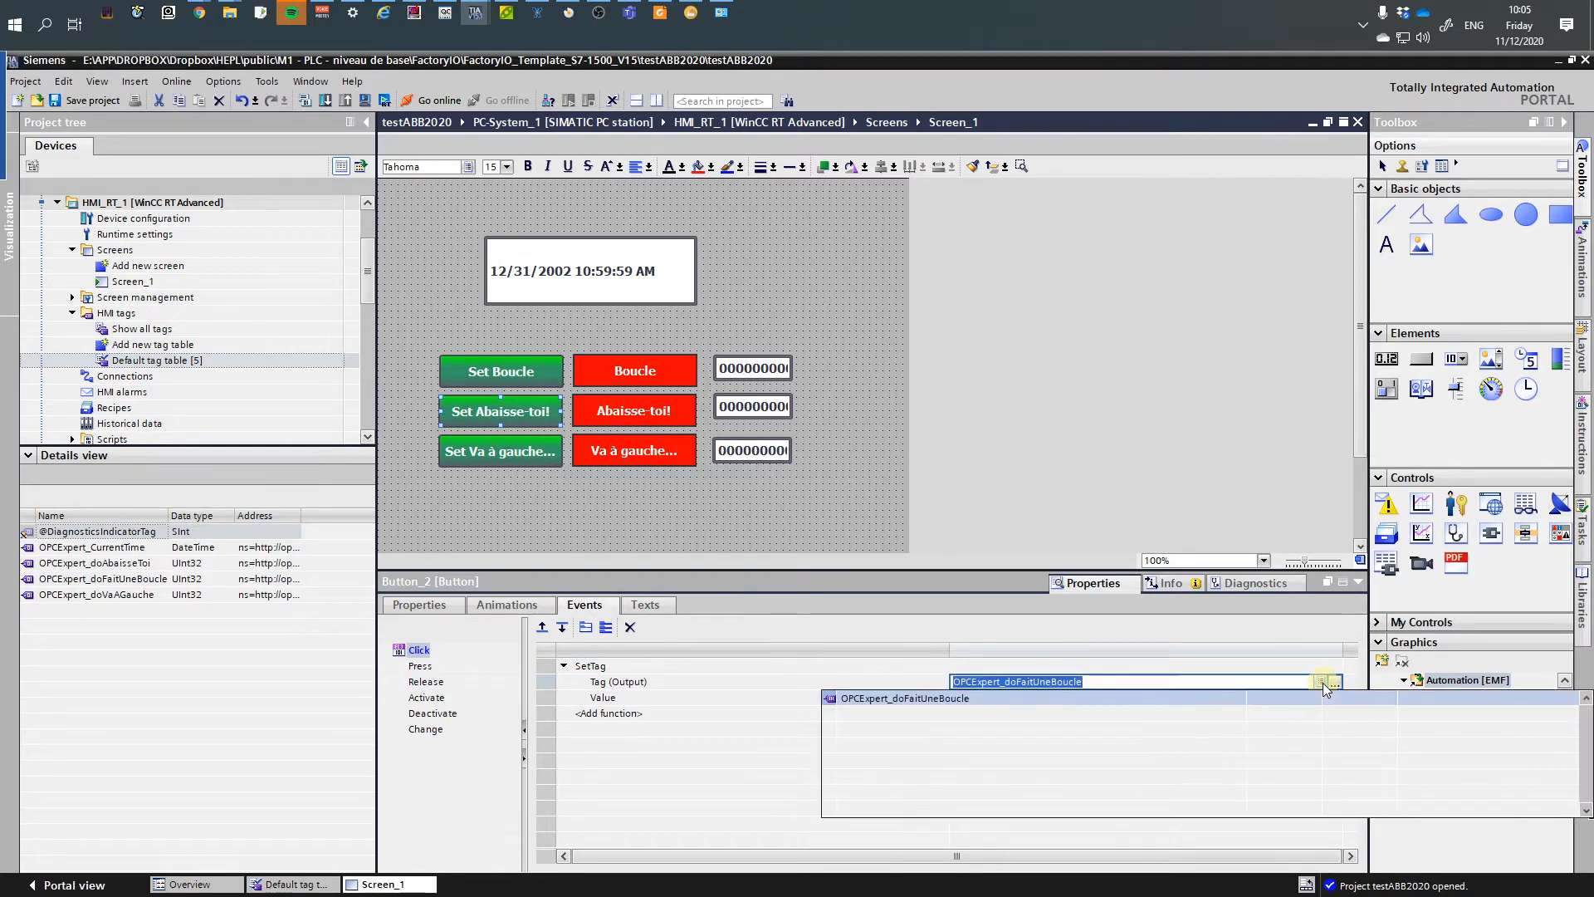
pyautogui.click(1028, 682)
pyautogui.moveTo(1010, 682); pyautogui.dragTo(1100, 683)
pyautogui.press('BackSpace')
pyautogui.press('BackSpace')
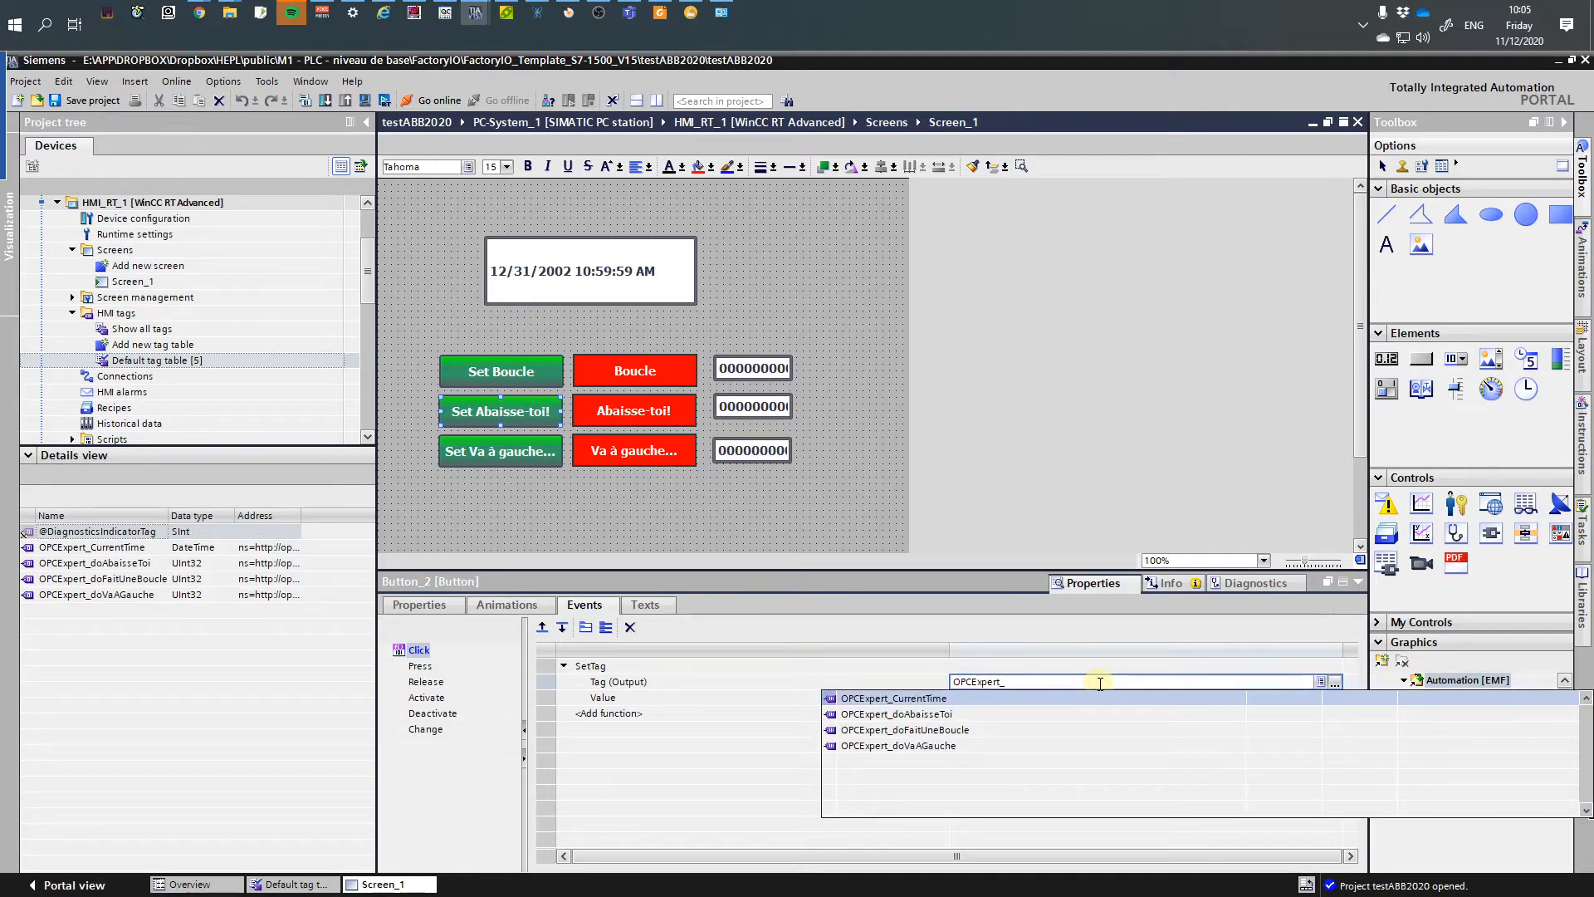
pyautogui.click(911, 714)
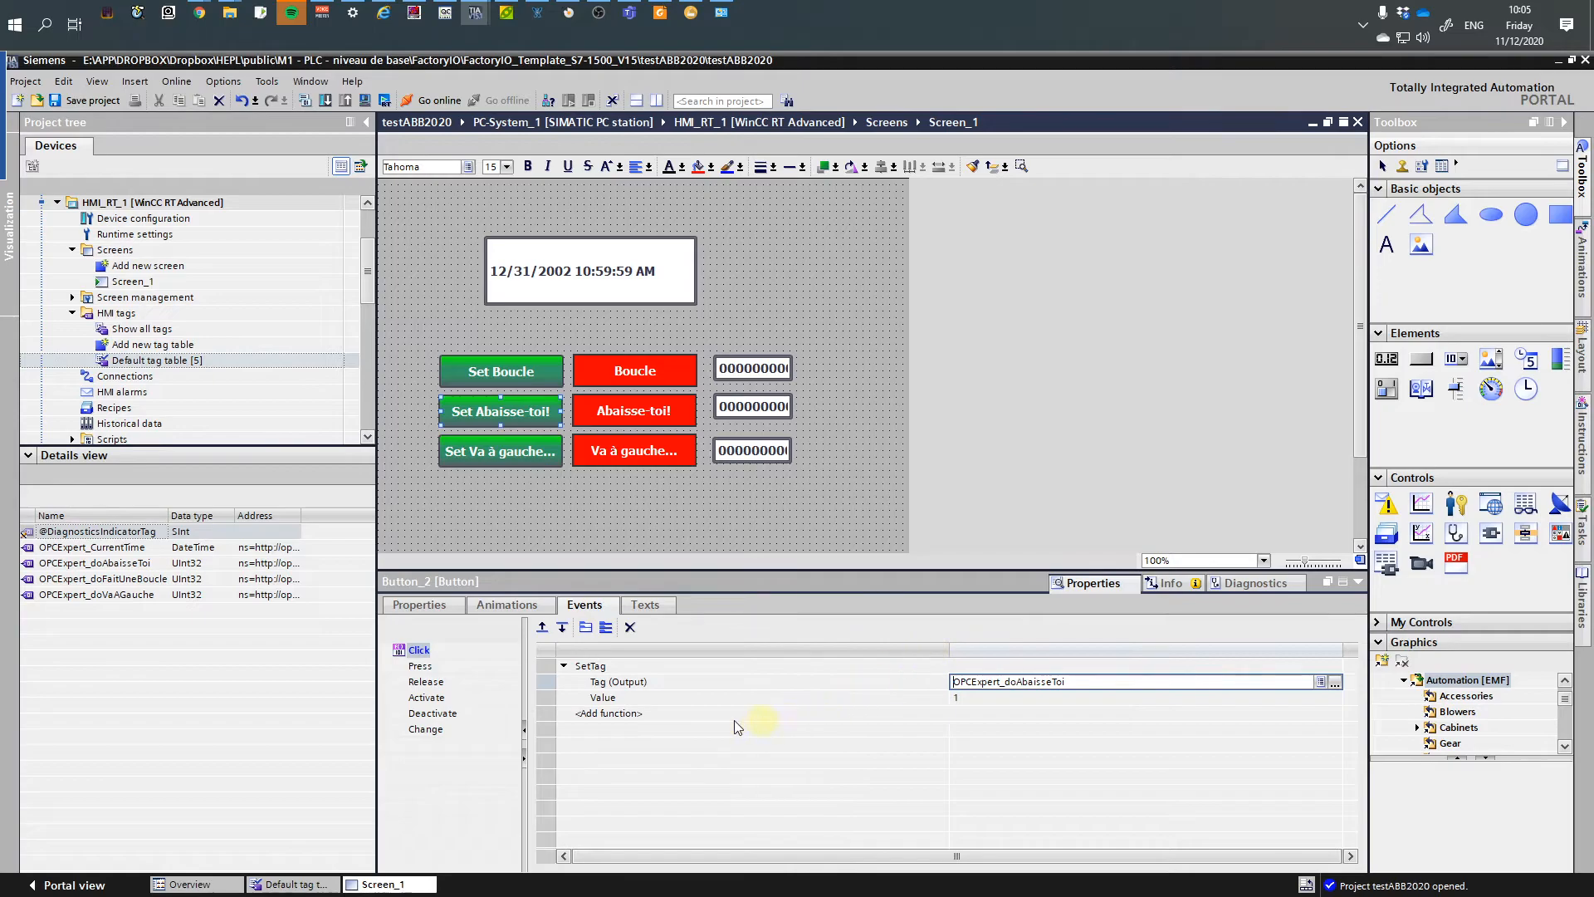
# - Copy the SetTag function into the click event of the red "Abaisse-toi!" button and set its value to 0
pyautogui.click(603, 669)
pyautogui.rightClick(604, 667)
pyautogui.click(616, 690)
pyautogui.click(612, 423)
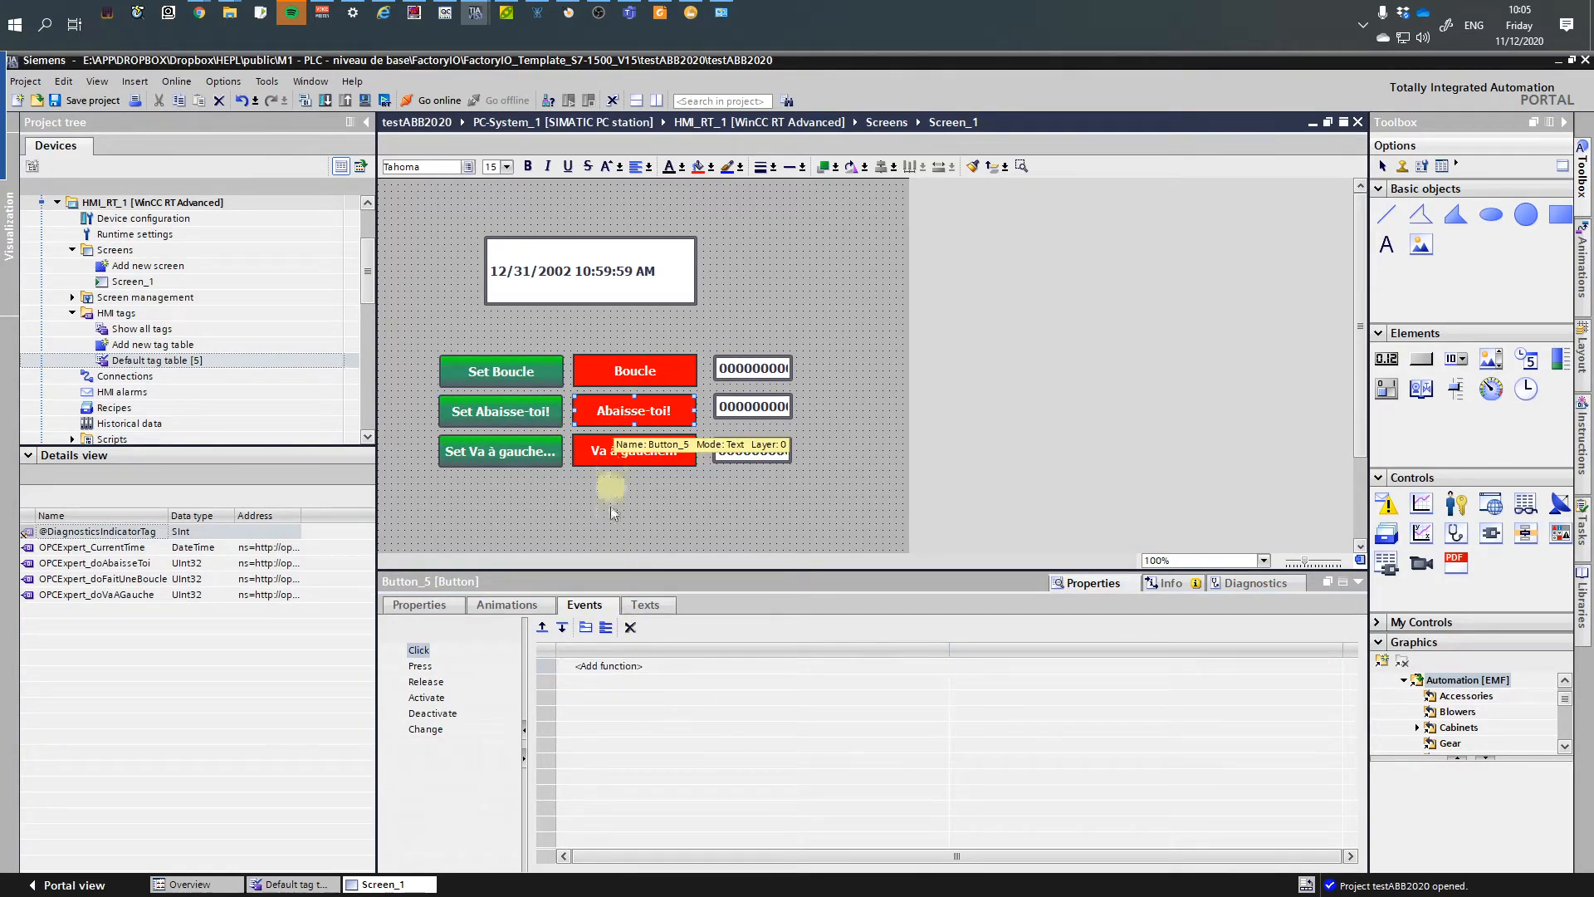
pyautogui.click(604, 666)
pyautogui.rightClick(608, 668)
pyautogui.click(628, 706)
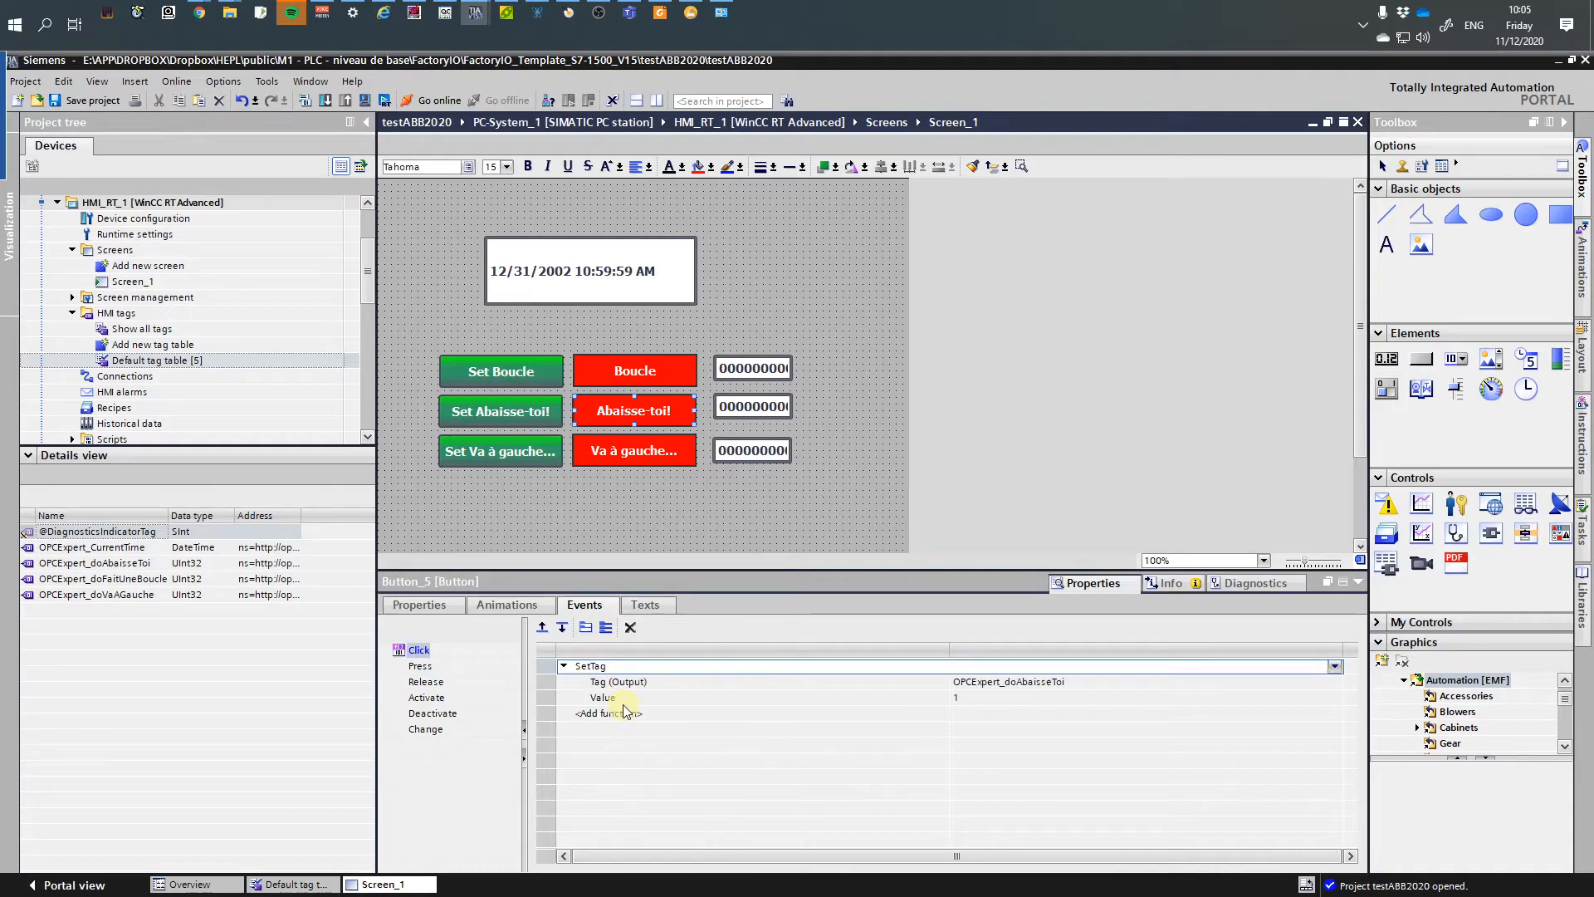
pyautogui.click(956, 697)
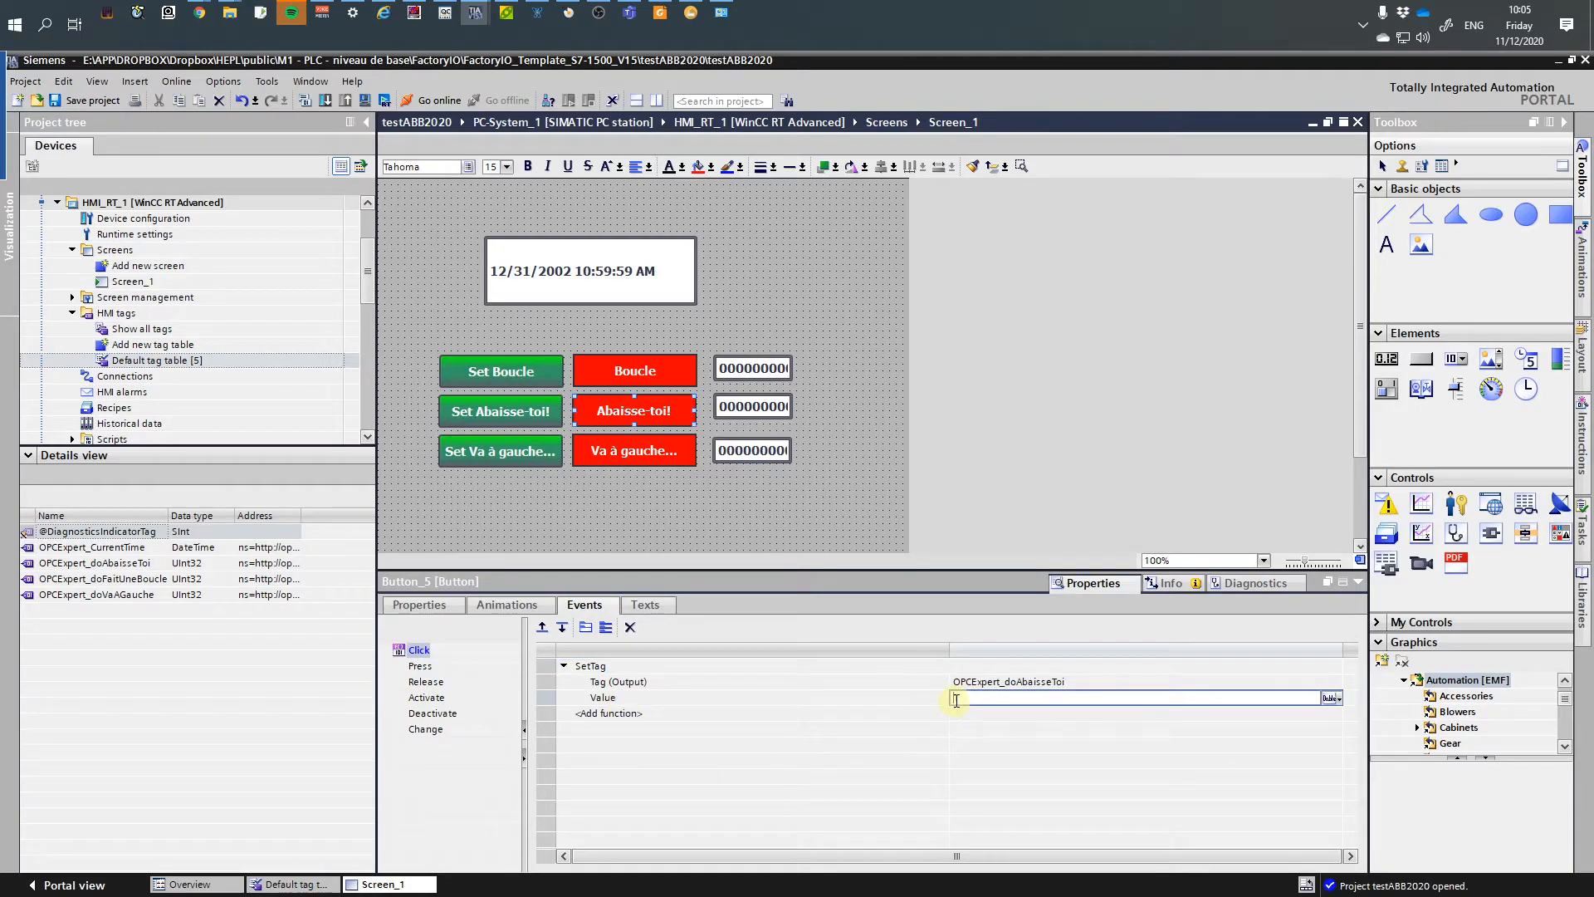
pyautogui.write('0')
pyautogui.press('Return')
# - Paste SetTag into the click event of the green "Set Va à gauche..." button and set its output tag to OPCExpert_doVaAGauche
pyautogui.click(528, 450)
pyautogui.click(664, 669)
pyautogui.rightClick(665, 670)
pyautogui.click(710, 711)
pyautogui.click(1030, 686)
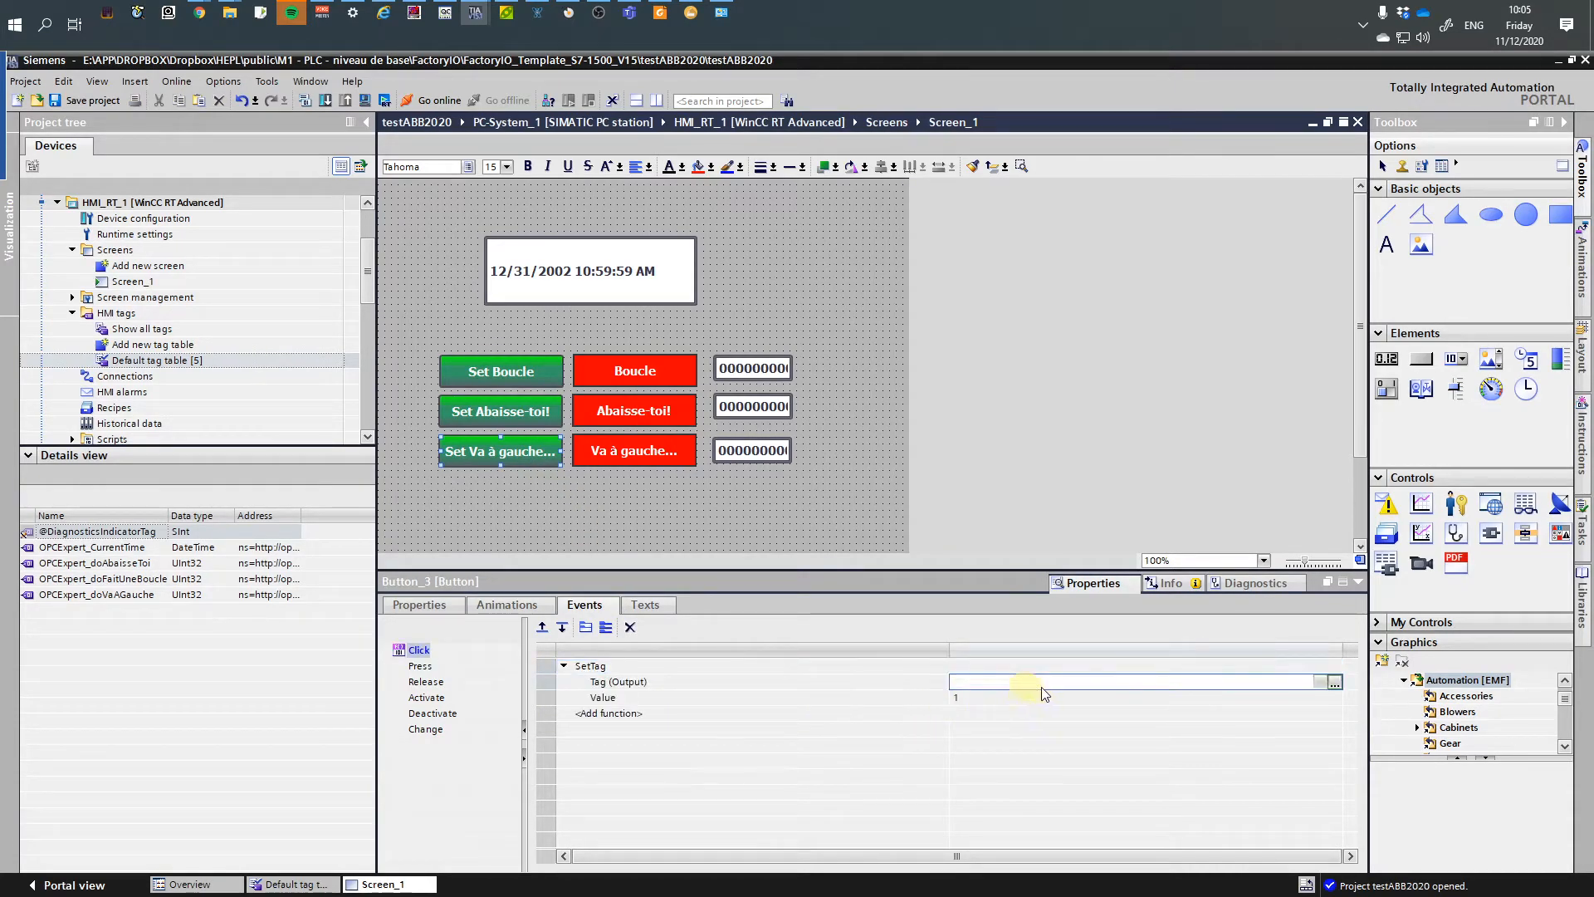
pyautogui.click(1012, 683)
pyautogui.moveTo(1015, 684); pyautogui.dragTo(1159, 685)
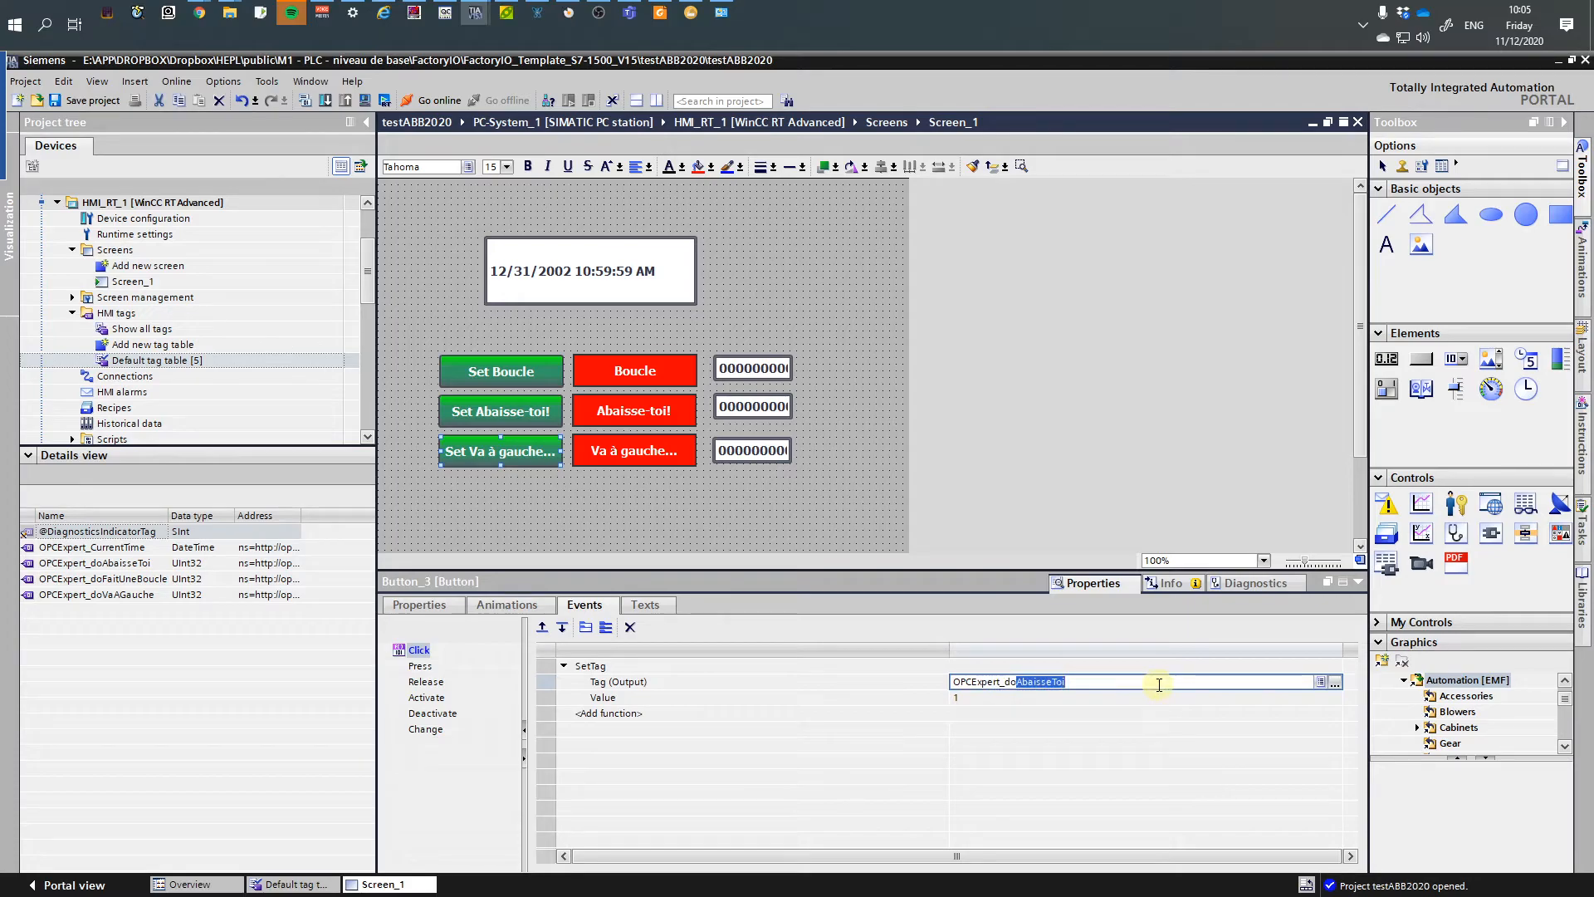
pyautogui.press('BackSpace')
pyautogui.click(909, 729)
pyautogui.click(814, 713)
# - Copy the SetTag function into the click event of the red "Va à gauche..." button and set its value to 0
pyautogui.rightClick(591, 666)
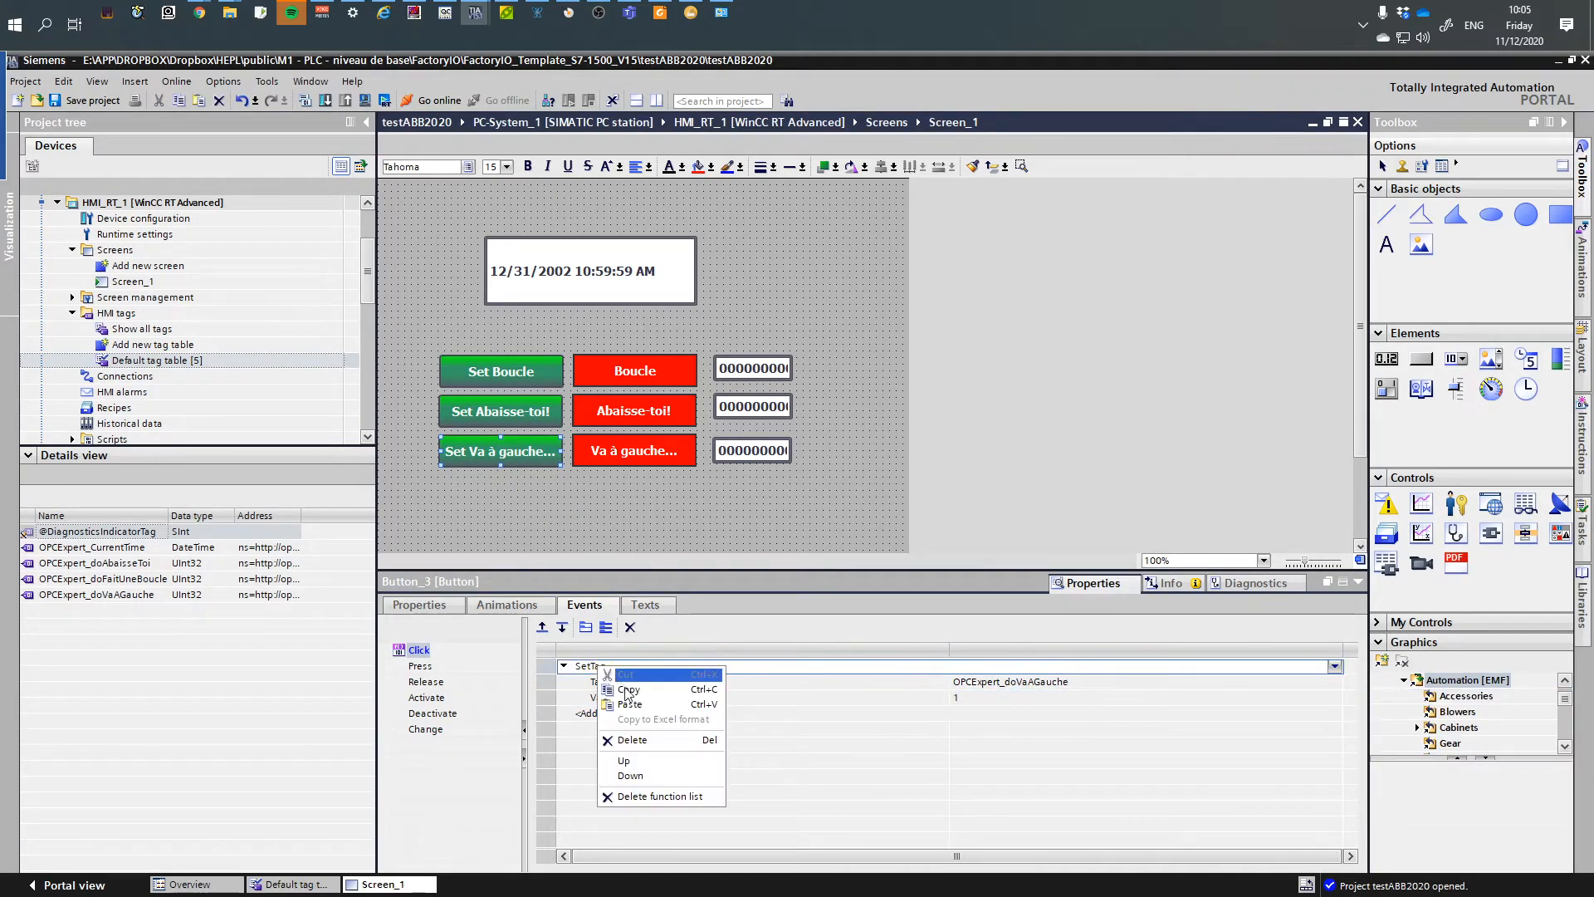
pyautogui.click(647, 685)
pyautogui.click(610, 452)
pyautogui.rightClick(629, 674)
pyautogui.click(656, 712)
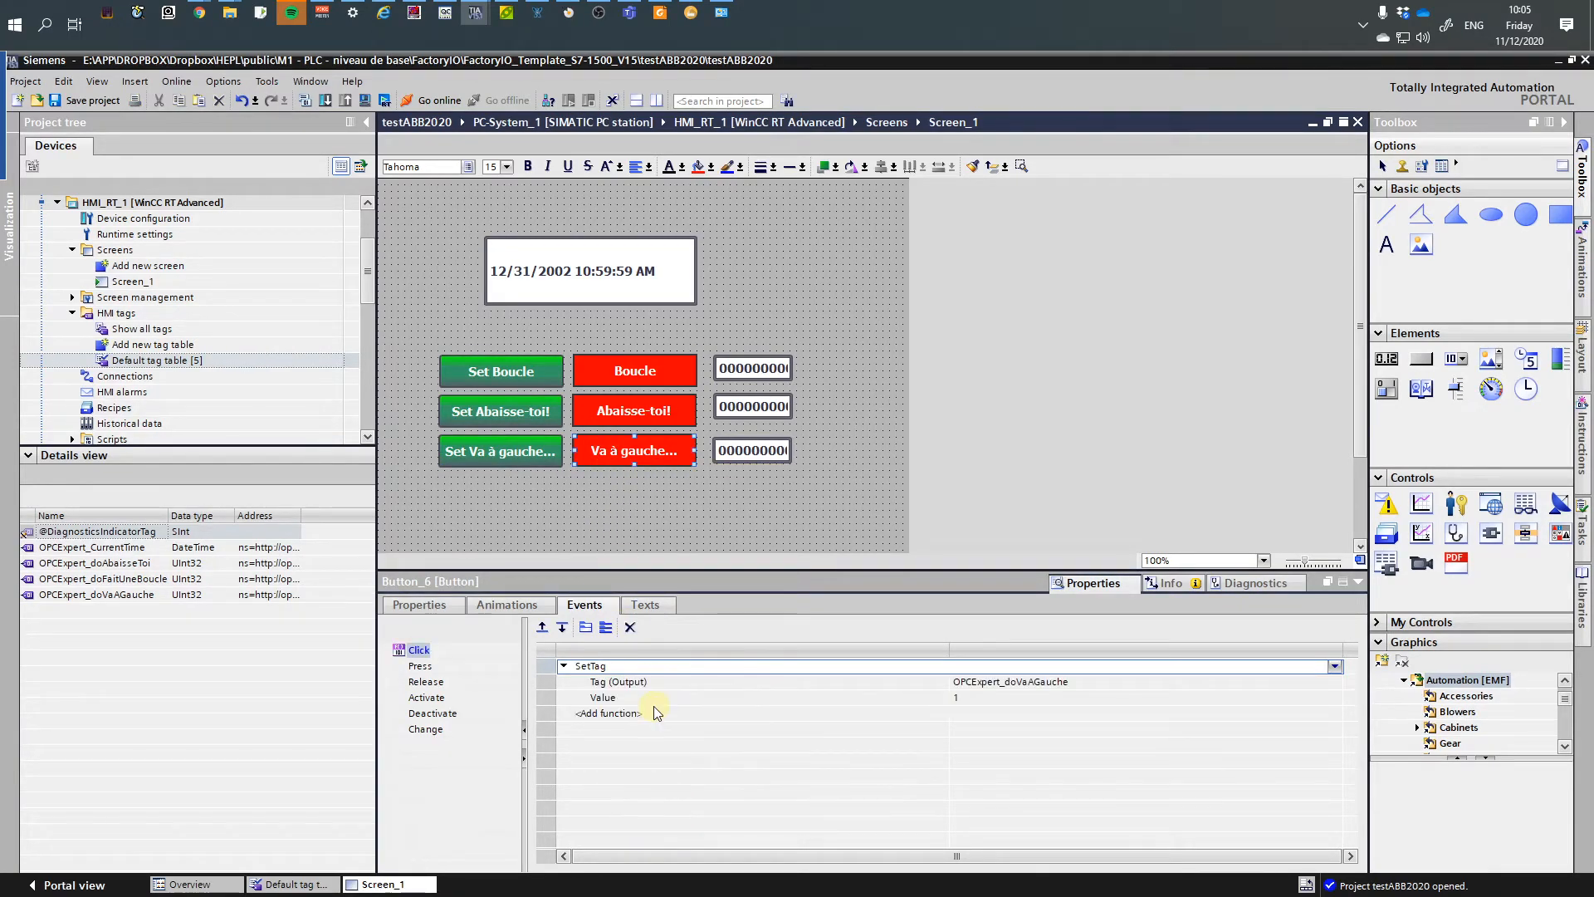
pyautogui.click(956, 699)
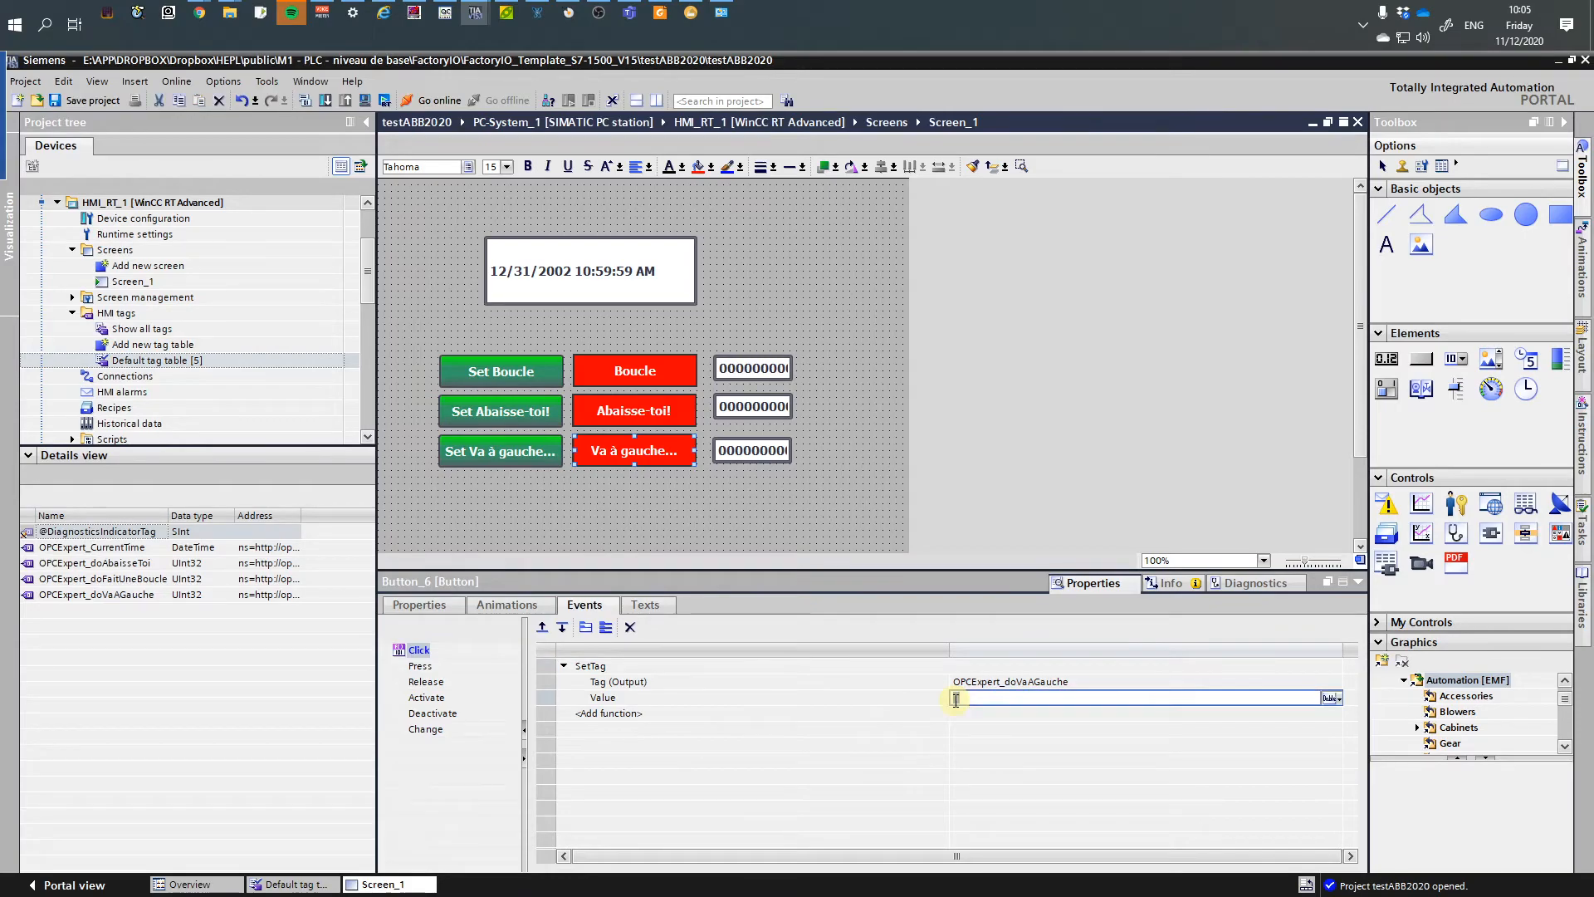
pyautogui.write('0')
pyautogui.press('Return')
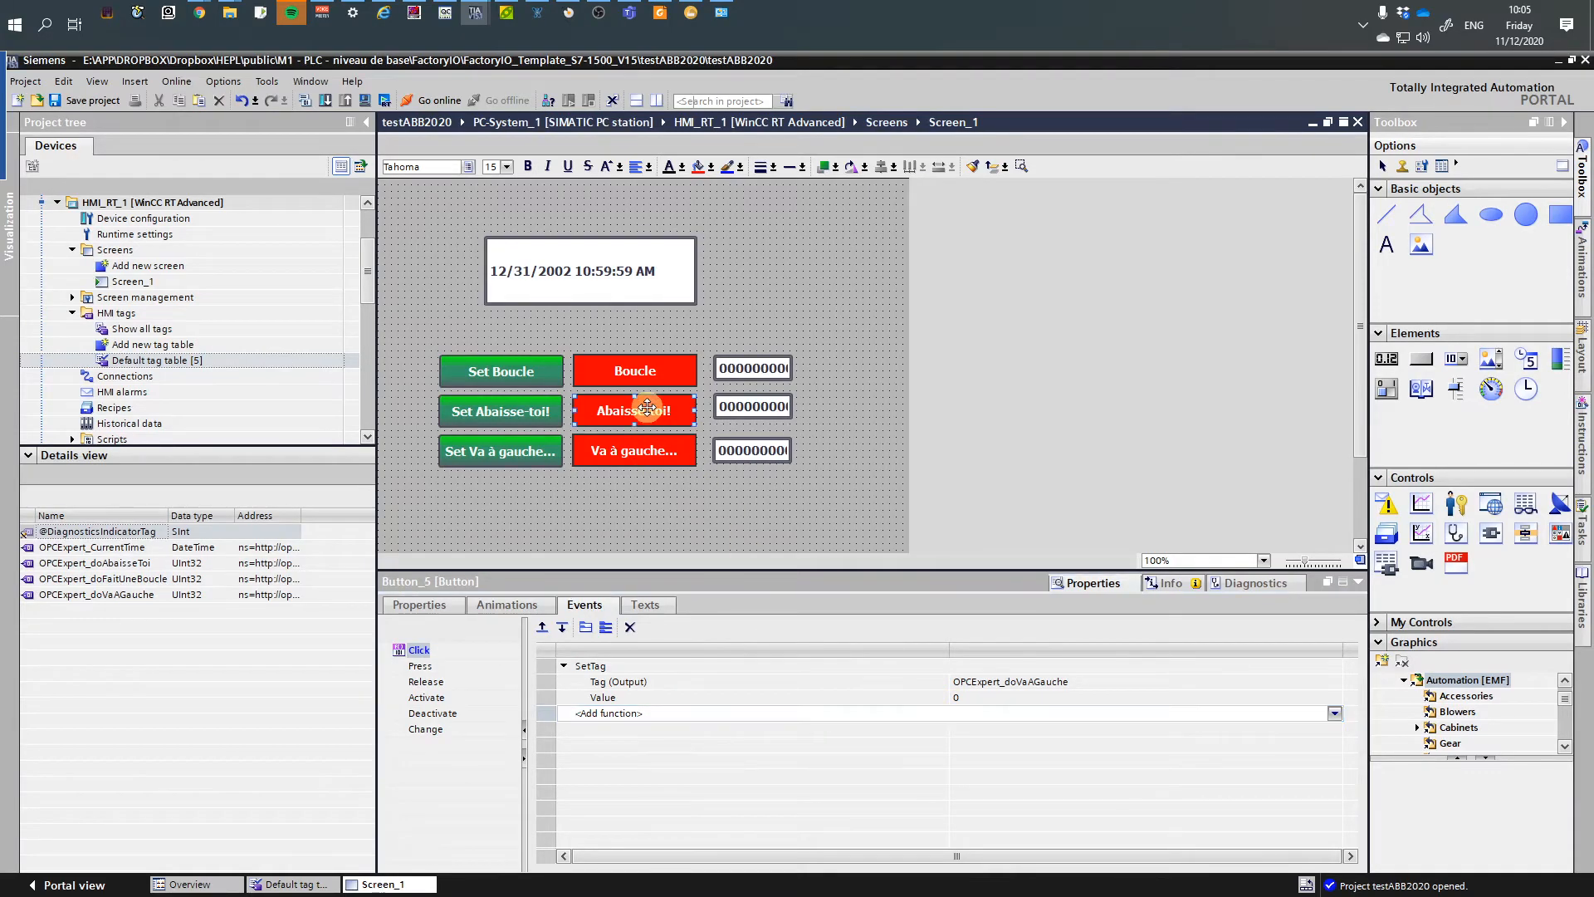
# - Check the SetTag tags and values in the click events of the red "Boucle" button and the three green buttons
pyautogui.click(635, 375)
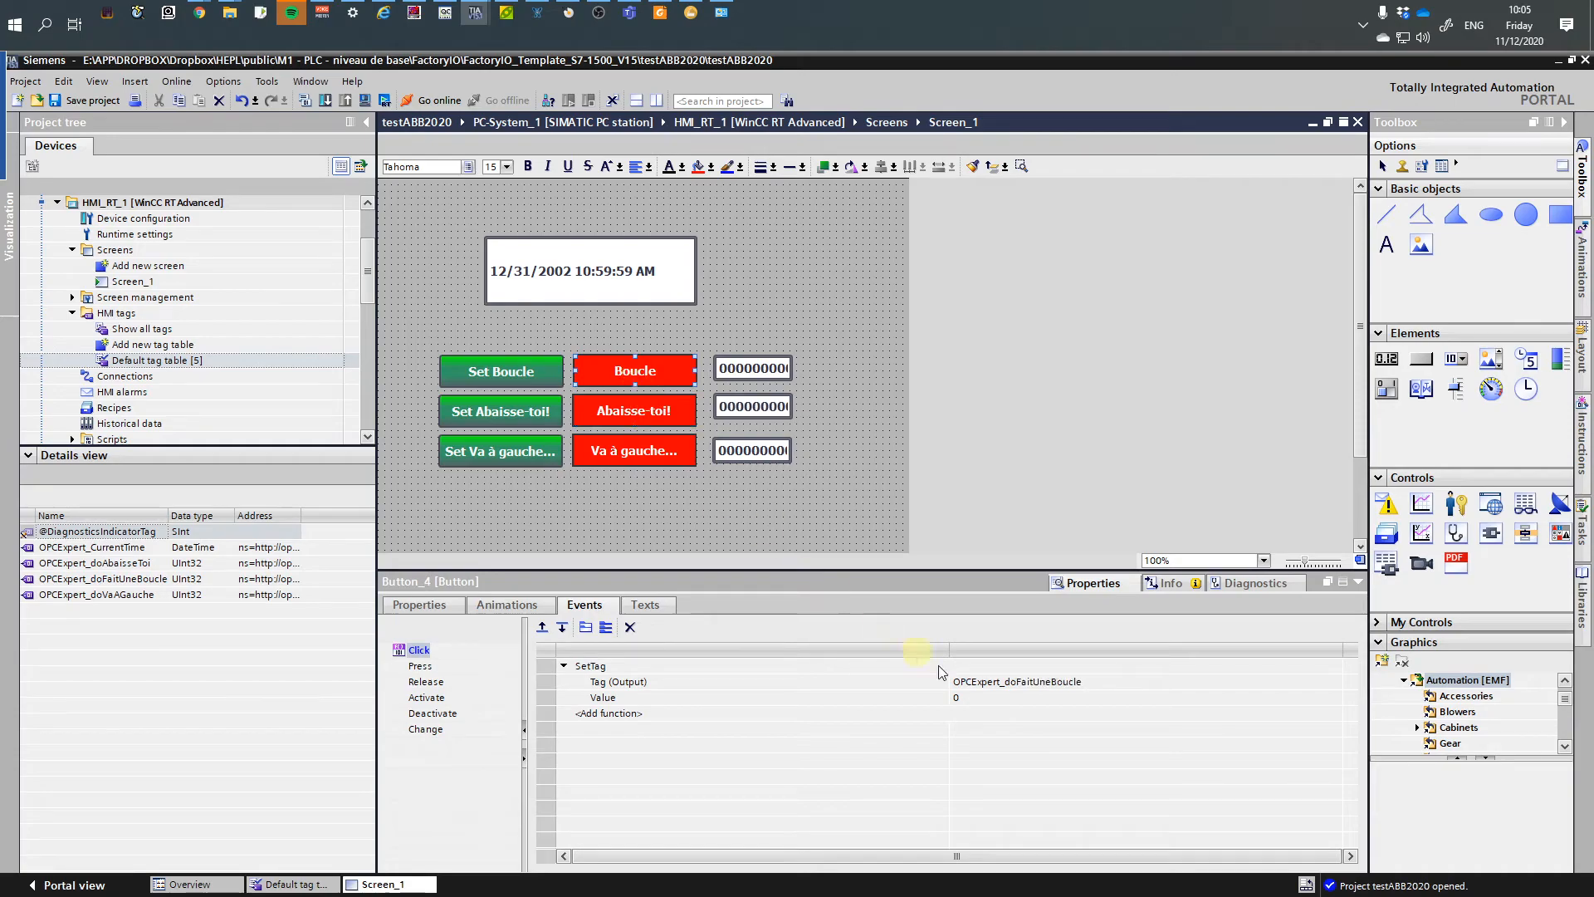
pyautogui.click(510, 381)
pyautogui.click(494, 411)
pyautogui.click(522, 453)
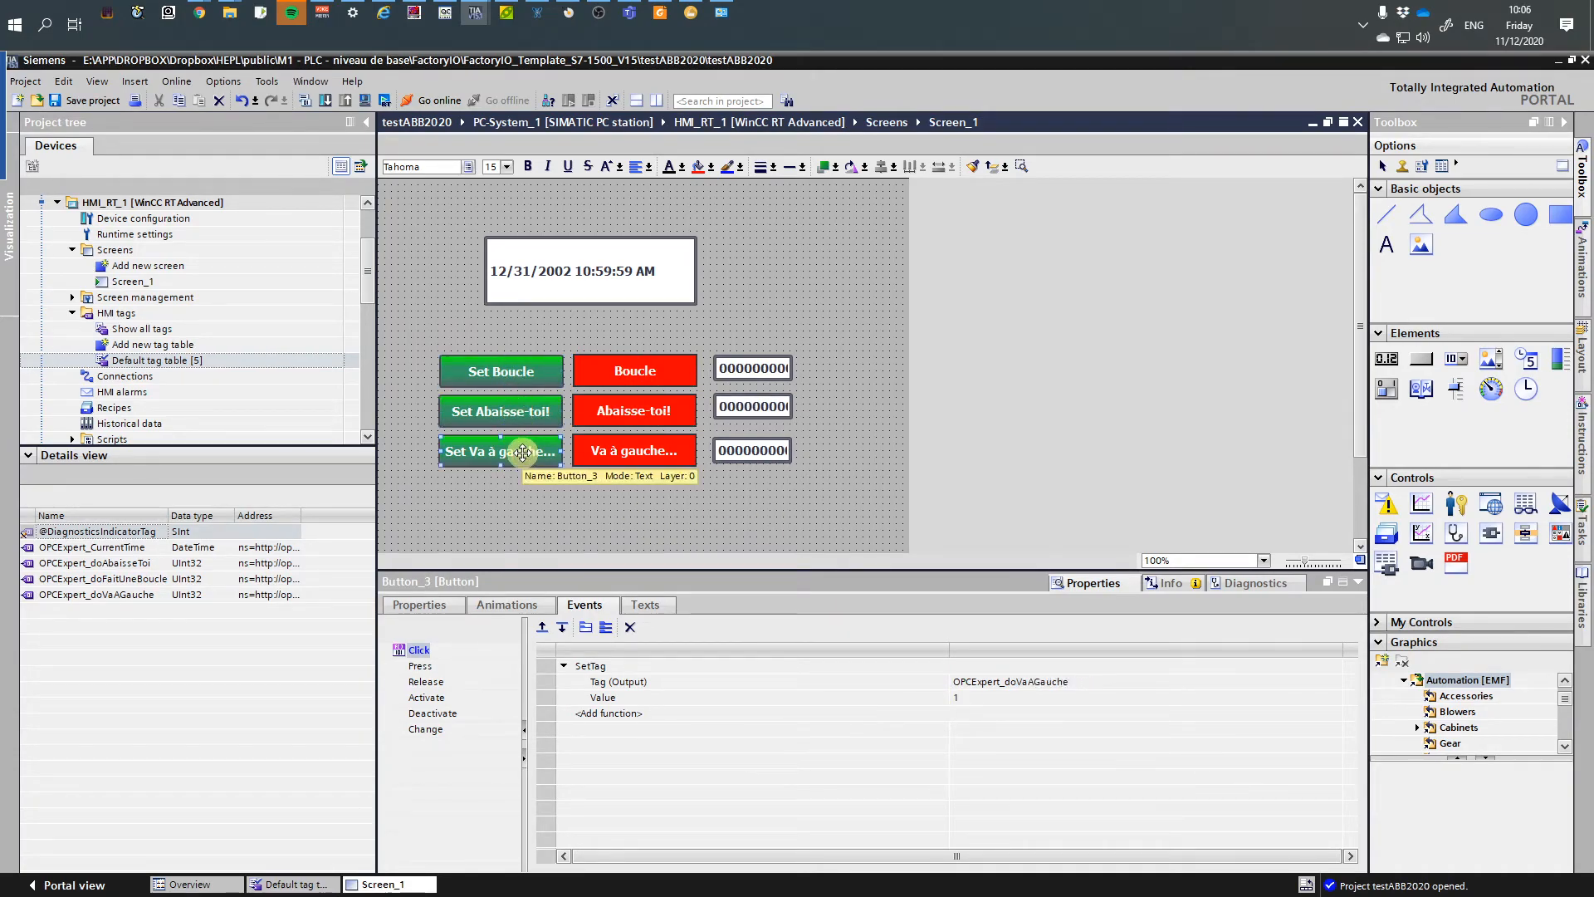
pyautogui.click(829, 537)
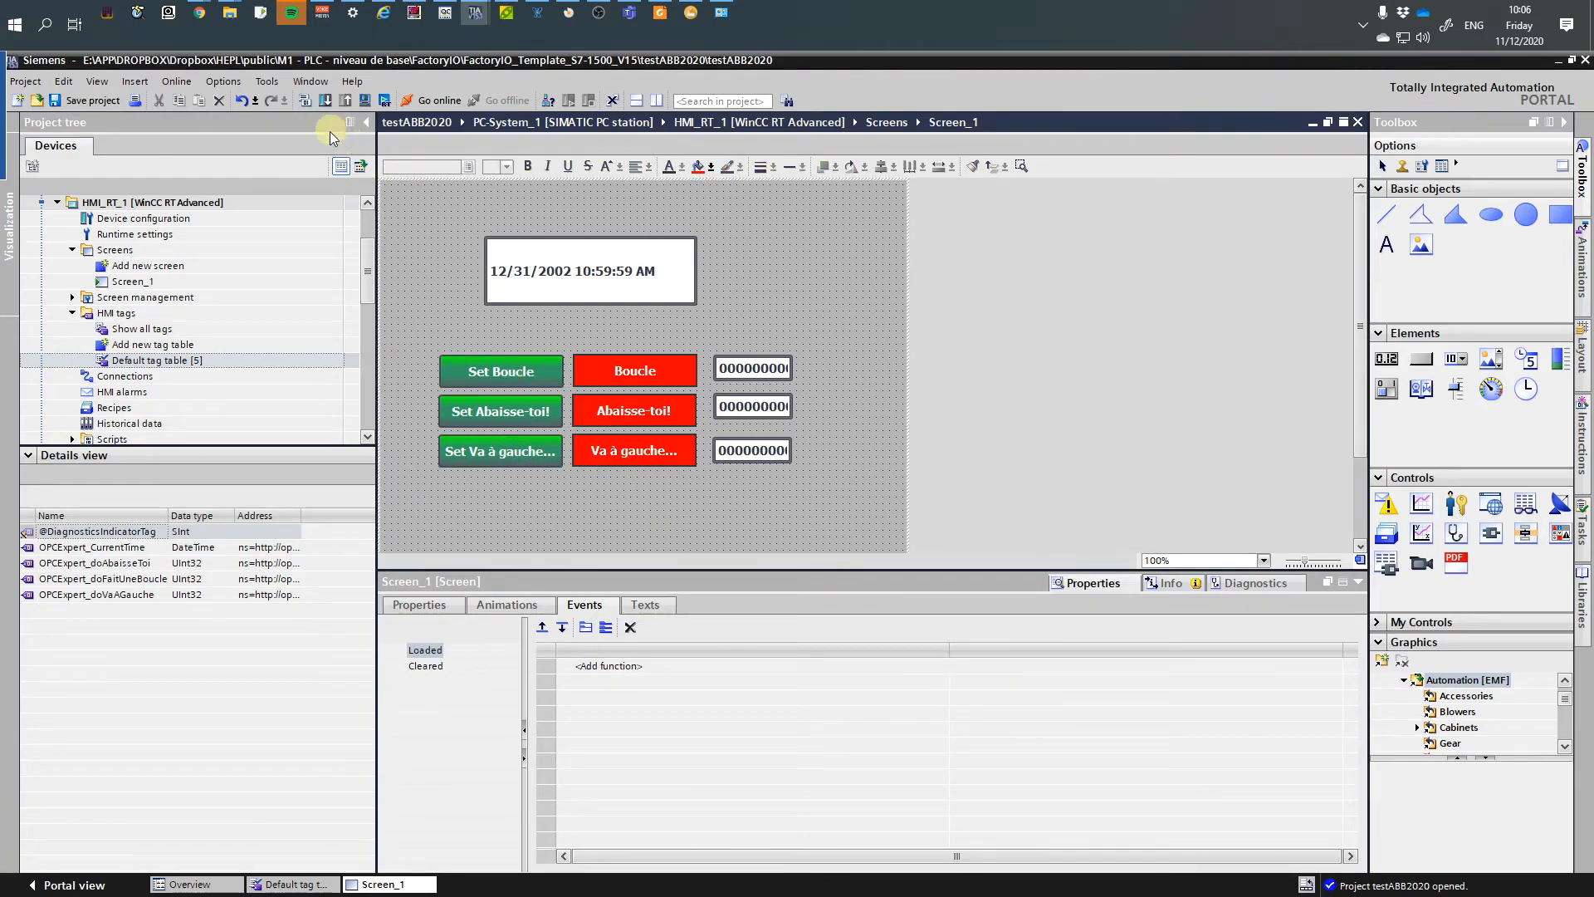
# - Start the runtime of the PC-System_1 station
pyautogui.scroll(1, 371, 291)
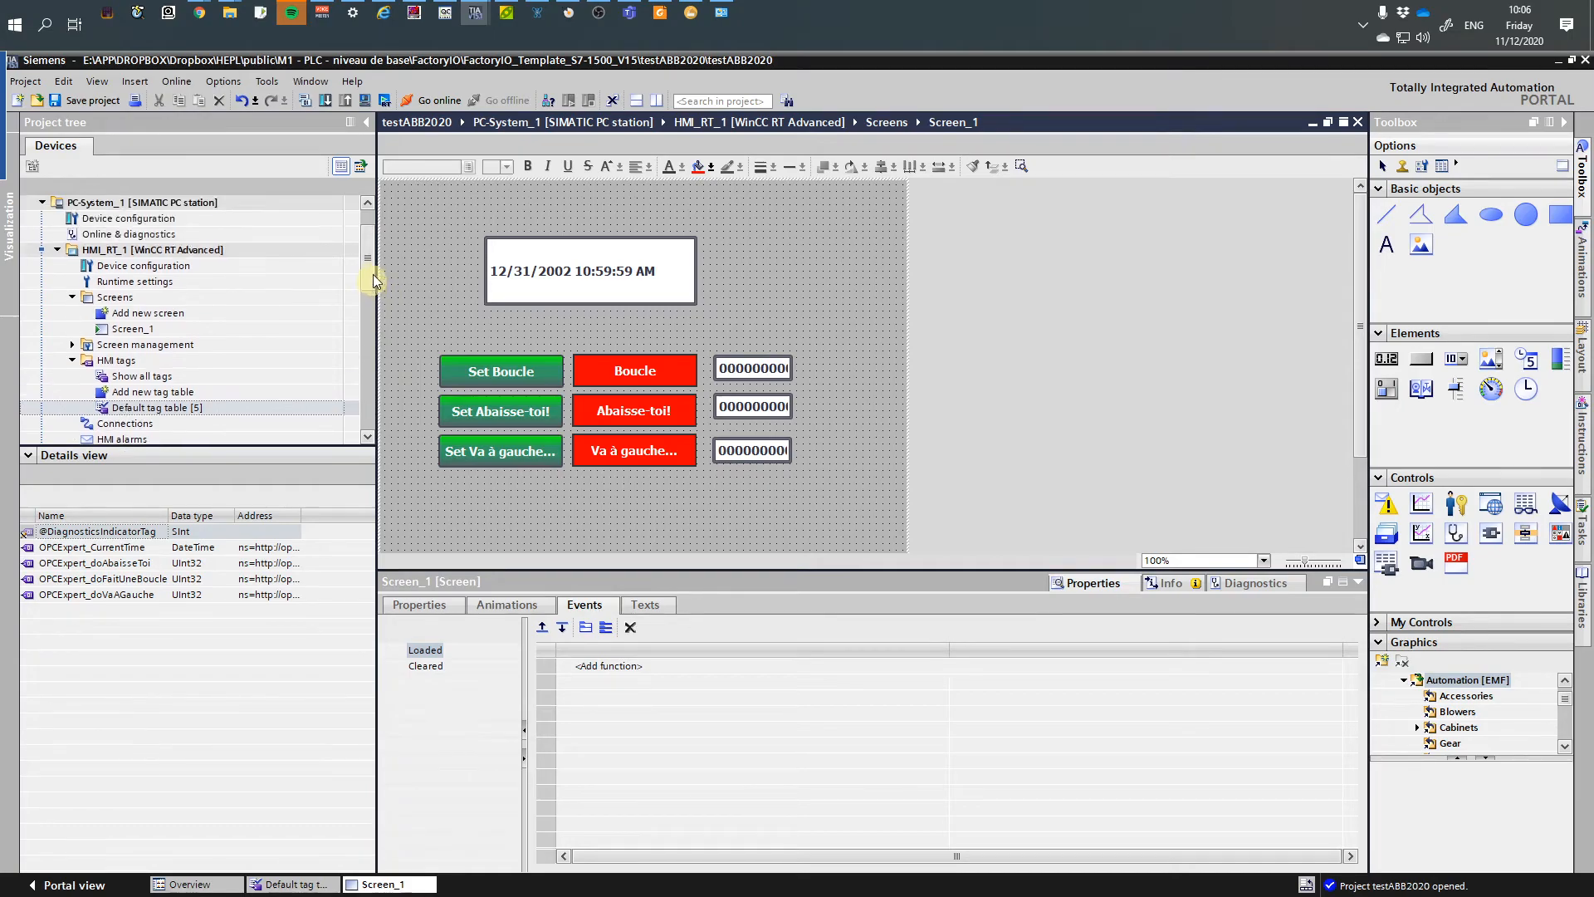
pyautogui.rightClick(137, 203)
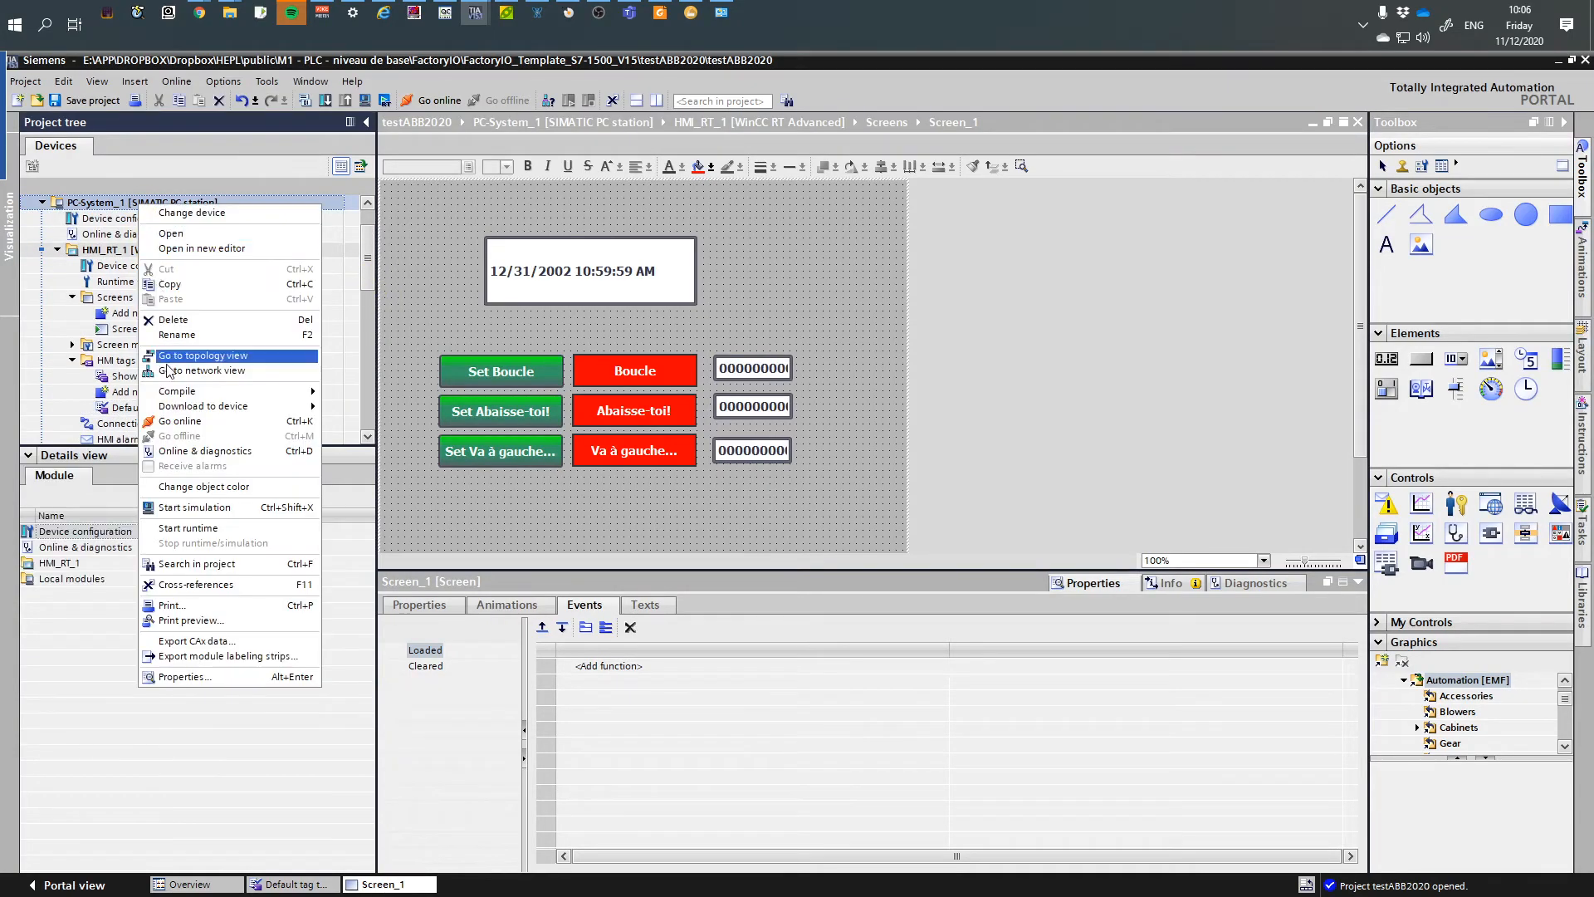
pyautogui.click(205, 527)
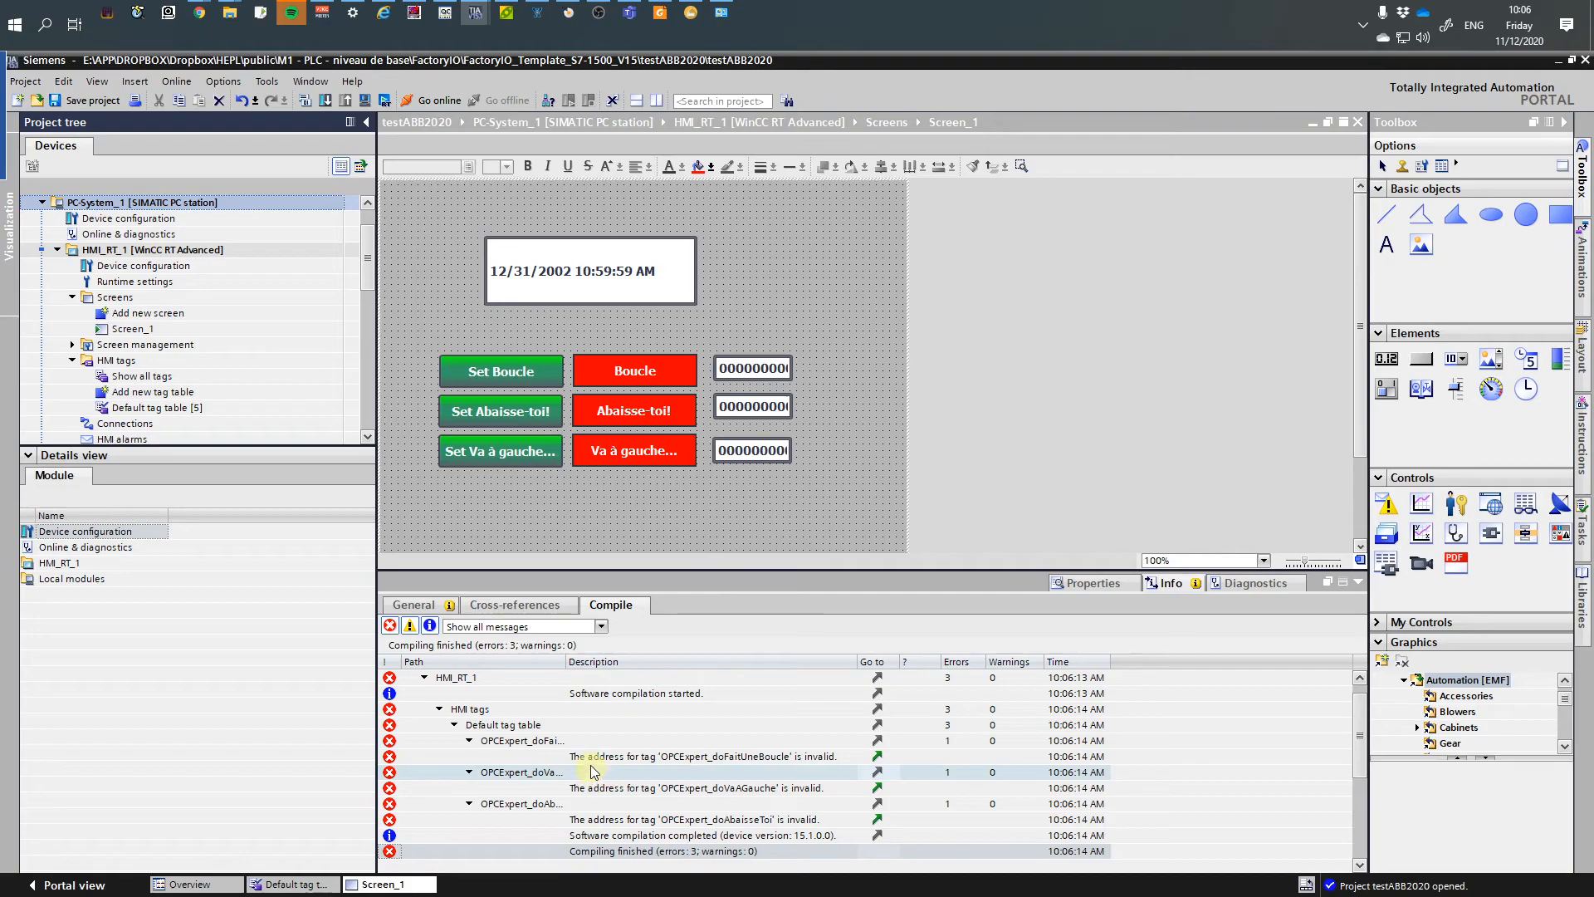
# - Open OPCExpert_doFaitUneBoucle from its compile error and widen the tag table's Address column to examine the tag addresses
pyautogui.click(875, 756)
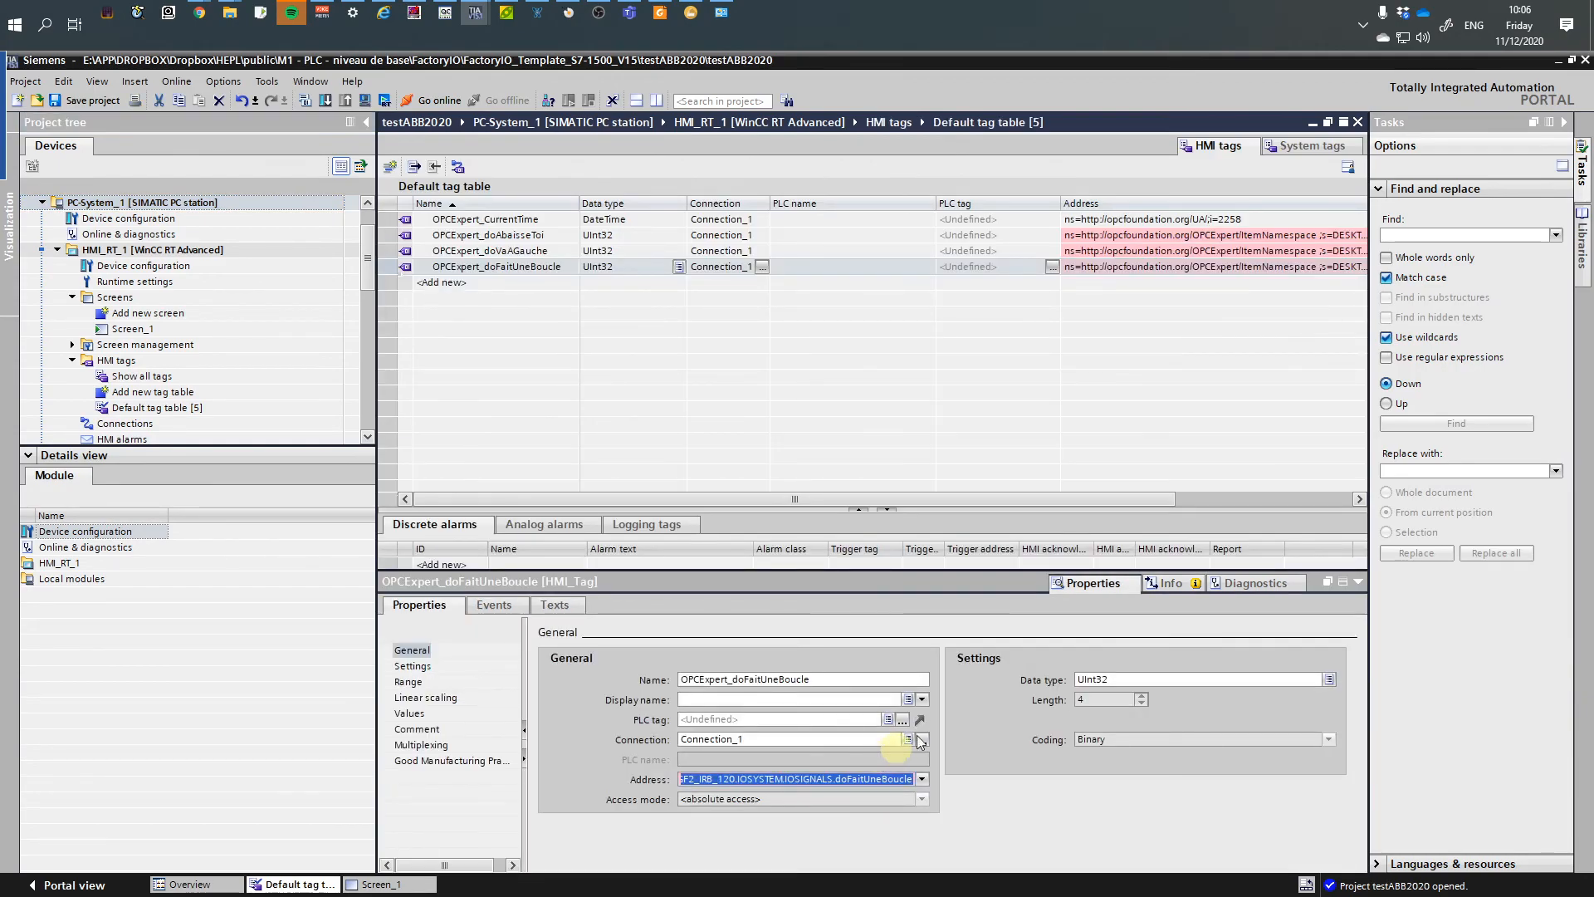
pyautogui.click(1202, 498)
pyautogui.moveTo(1203, 496); pyautogui.dragTo(1164, 504)
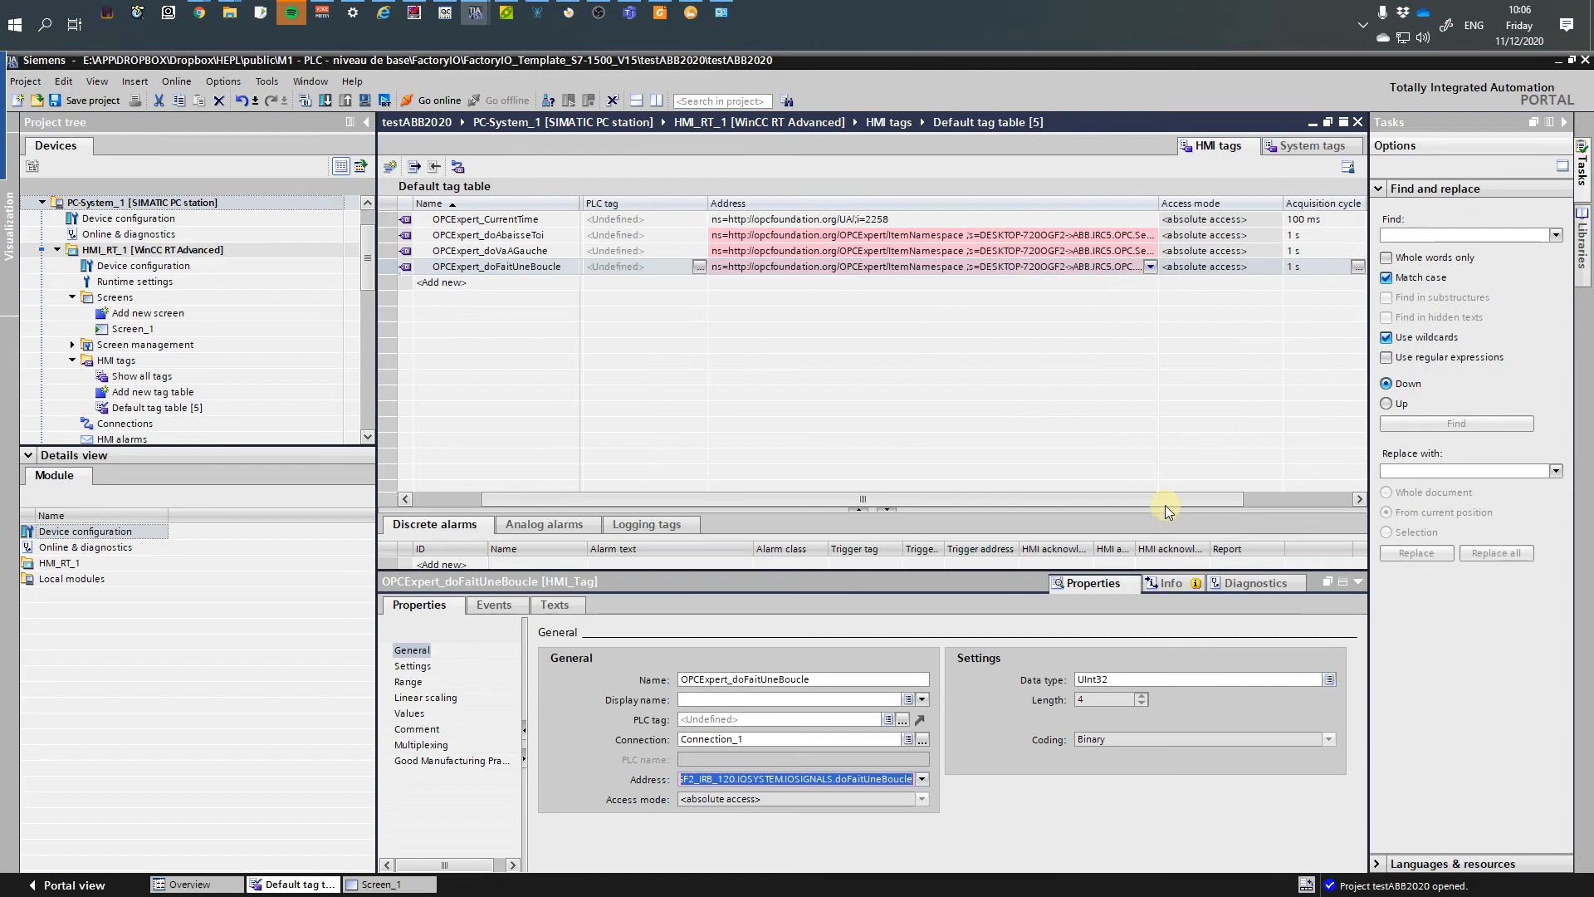
pyautogui.moveTo(707, 204); pyautogui.dragTo(648, 203)
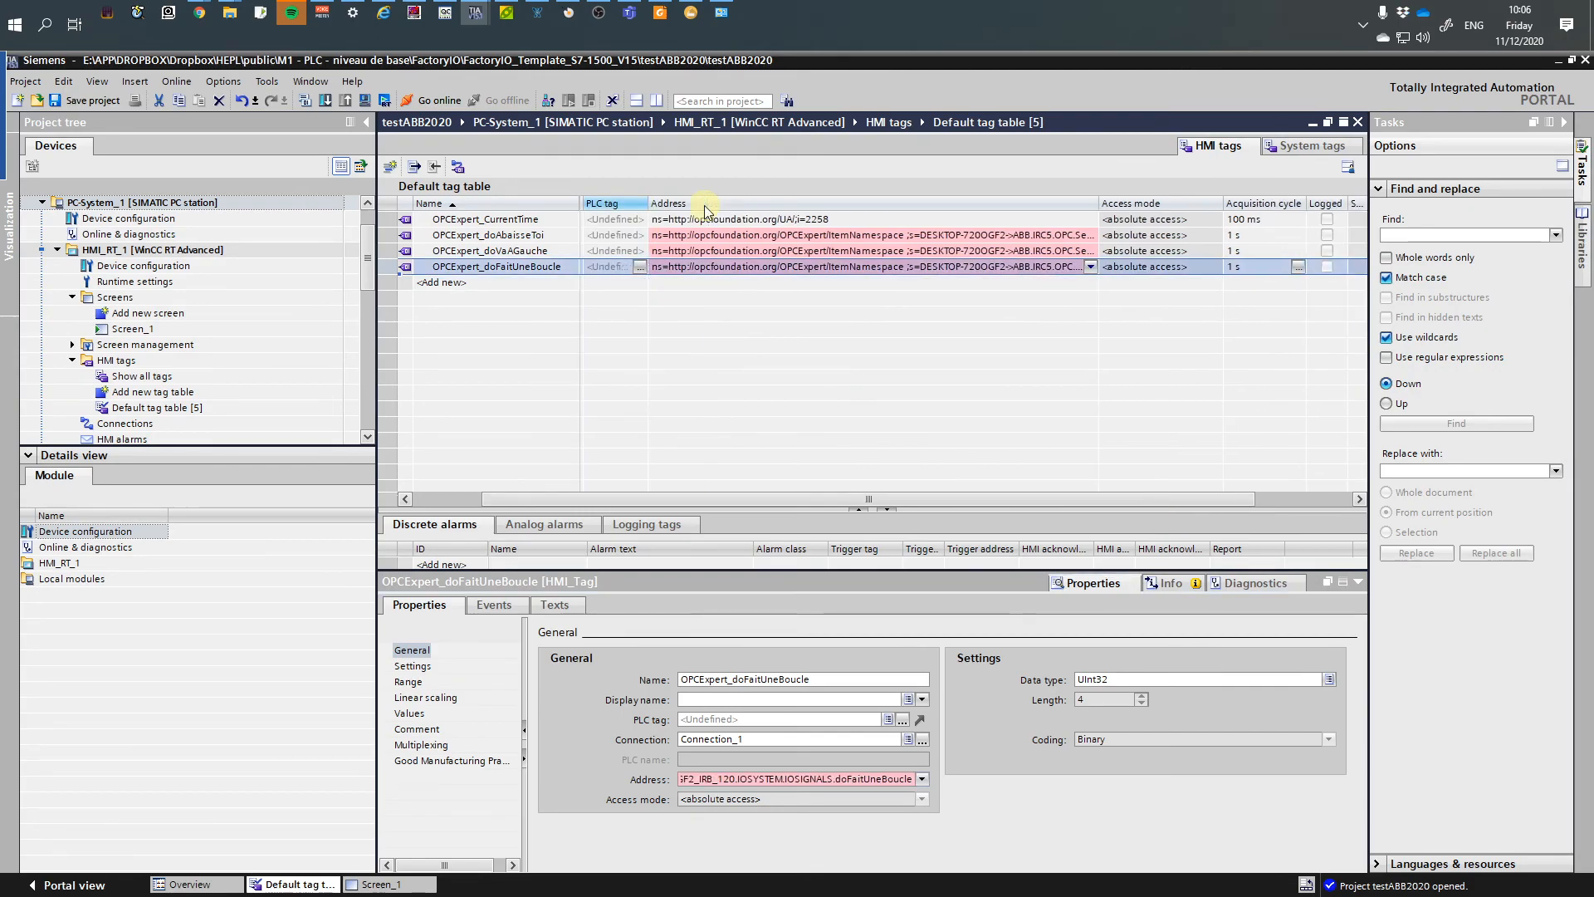
pyautogui.moveTo(1097, 196); pyautogui.dragTo(1320, 198)
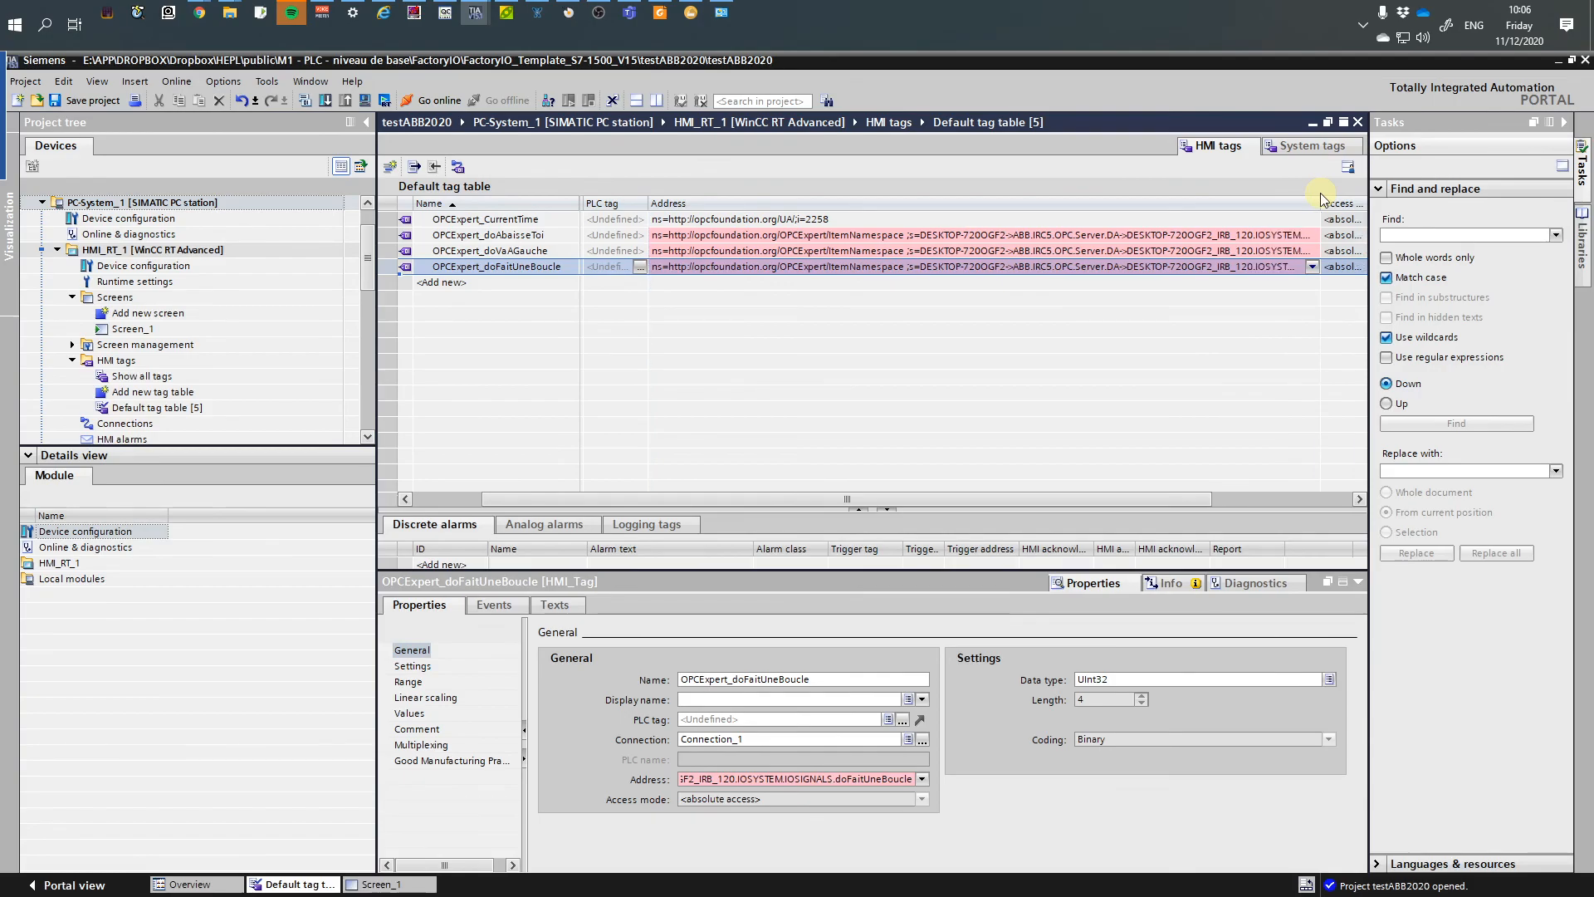